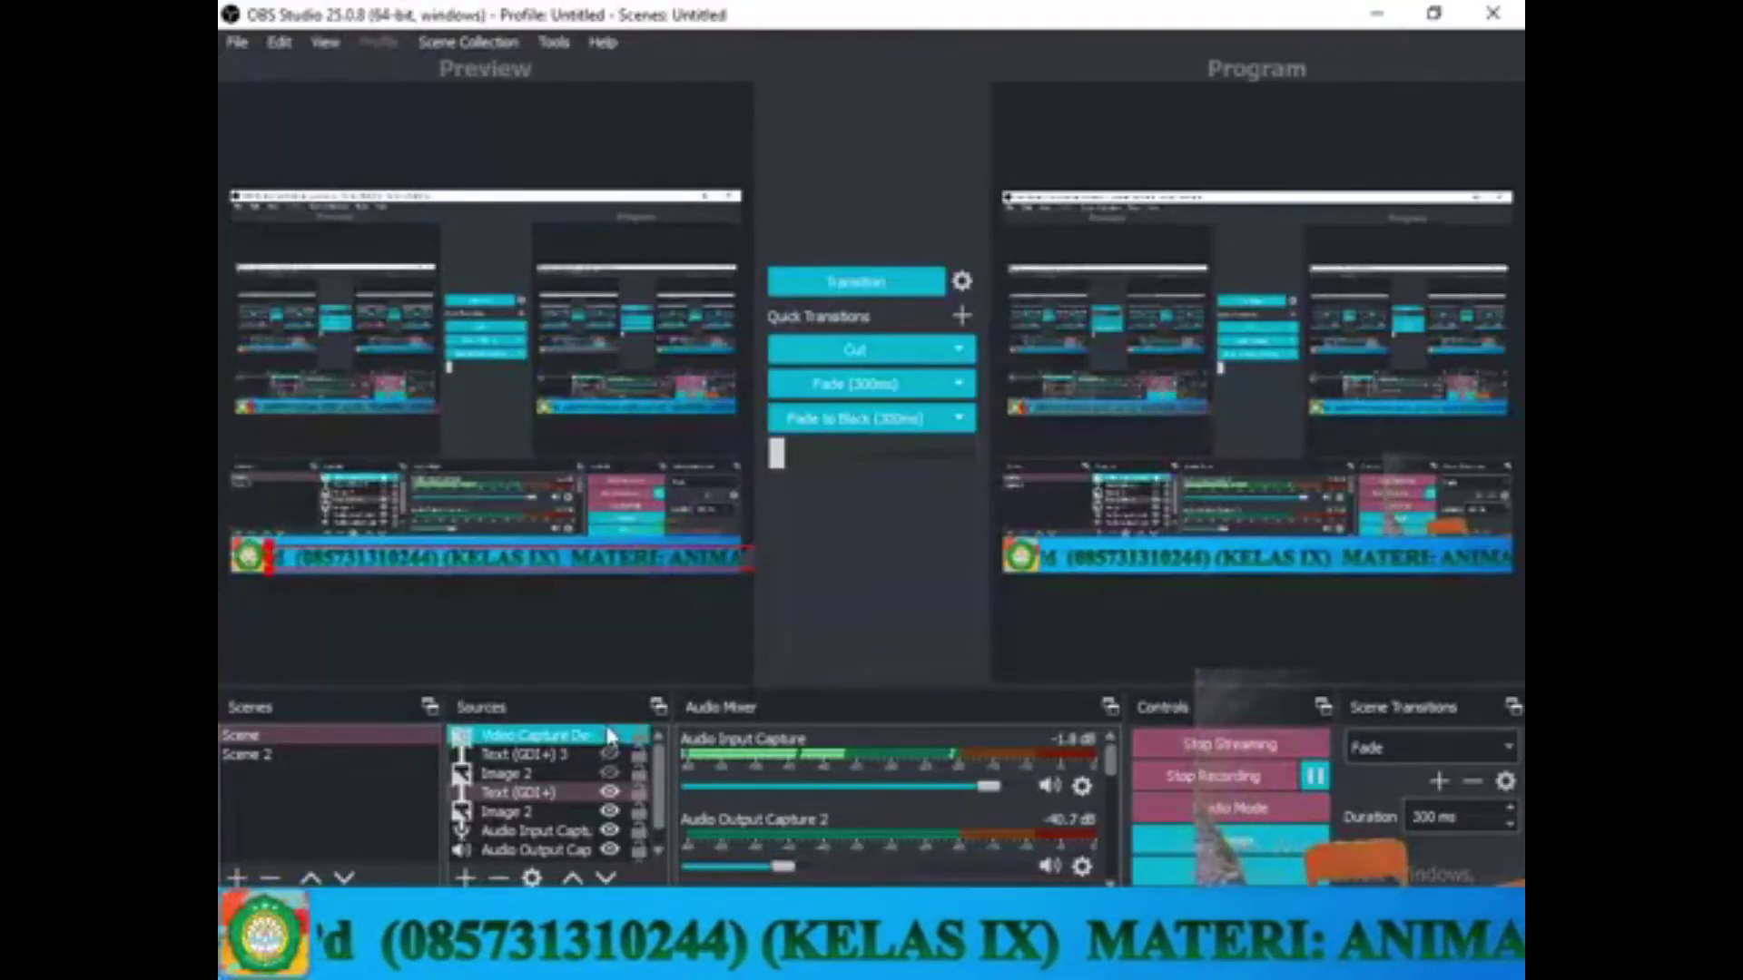
# - Use the Studio Mode Transition to send the Preview scene to Program output
pyautogui.click(886, 285)
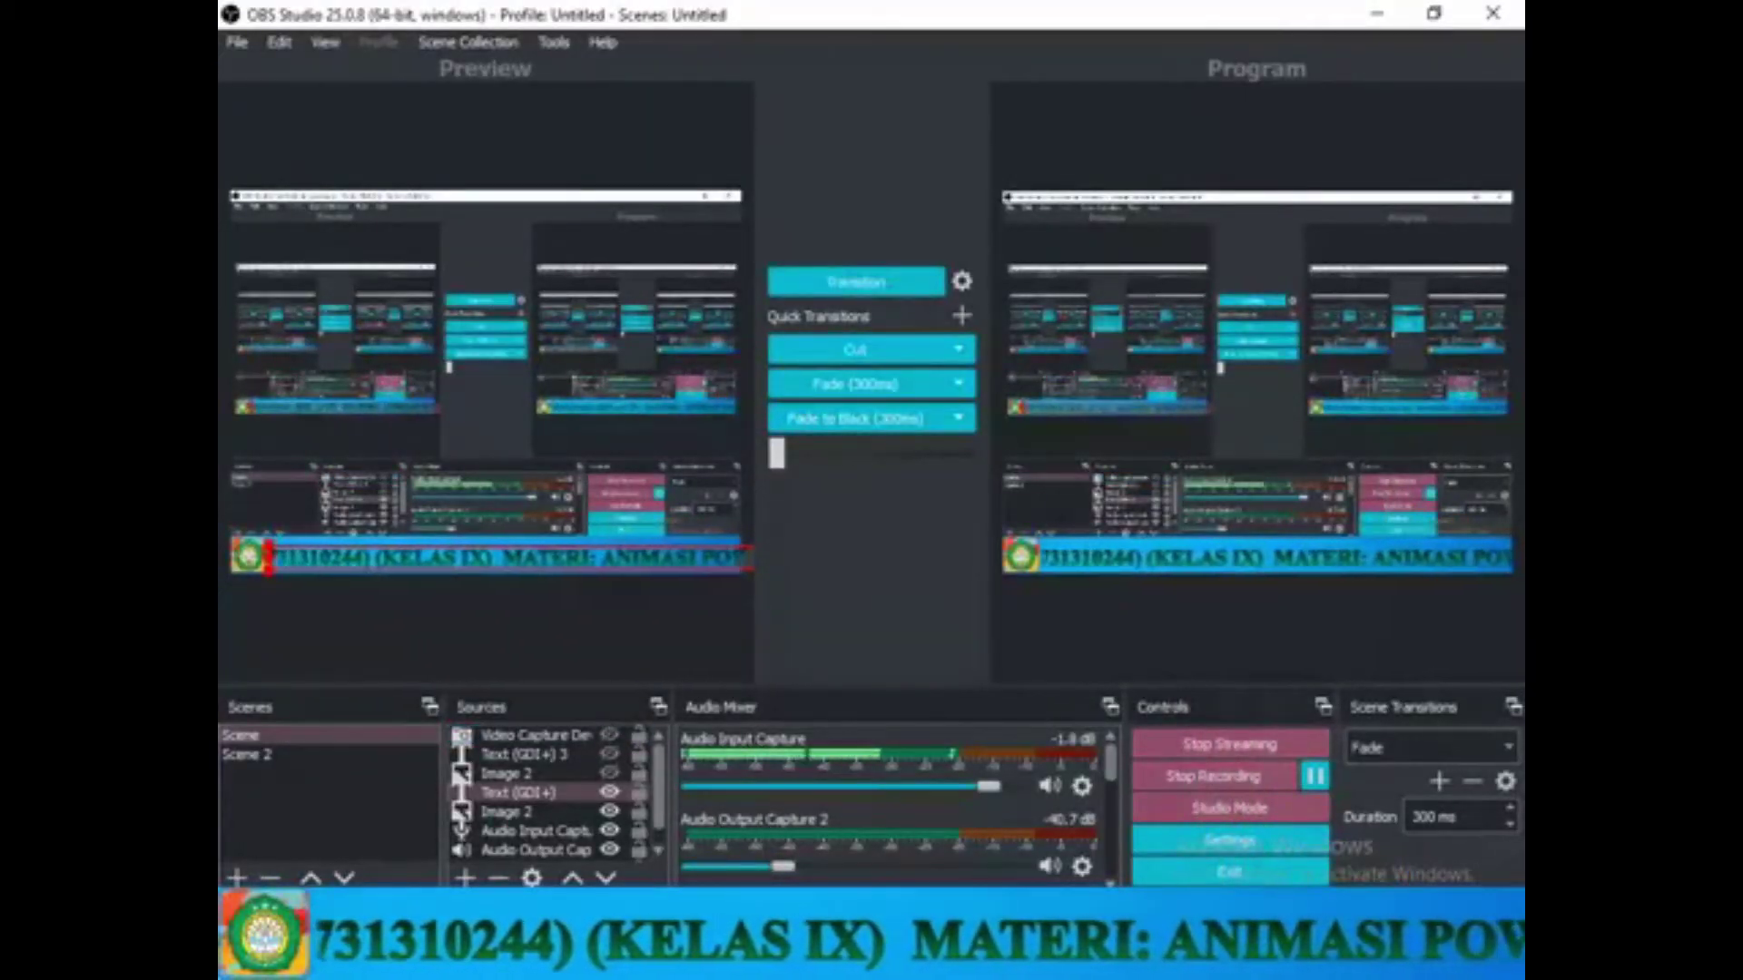
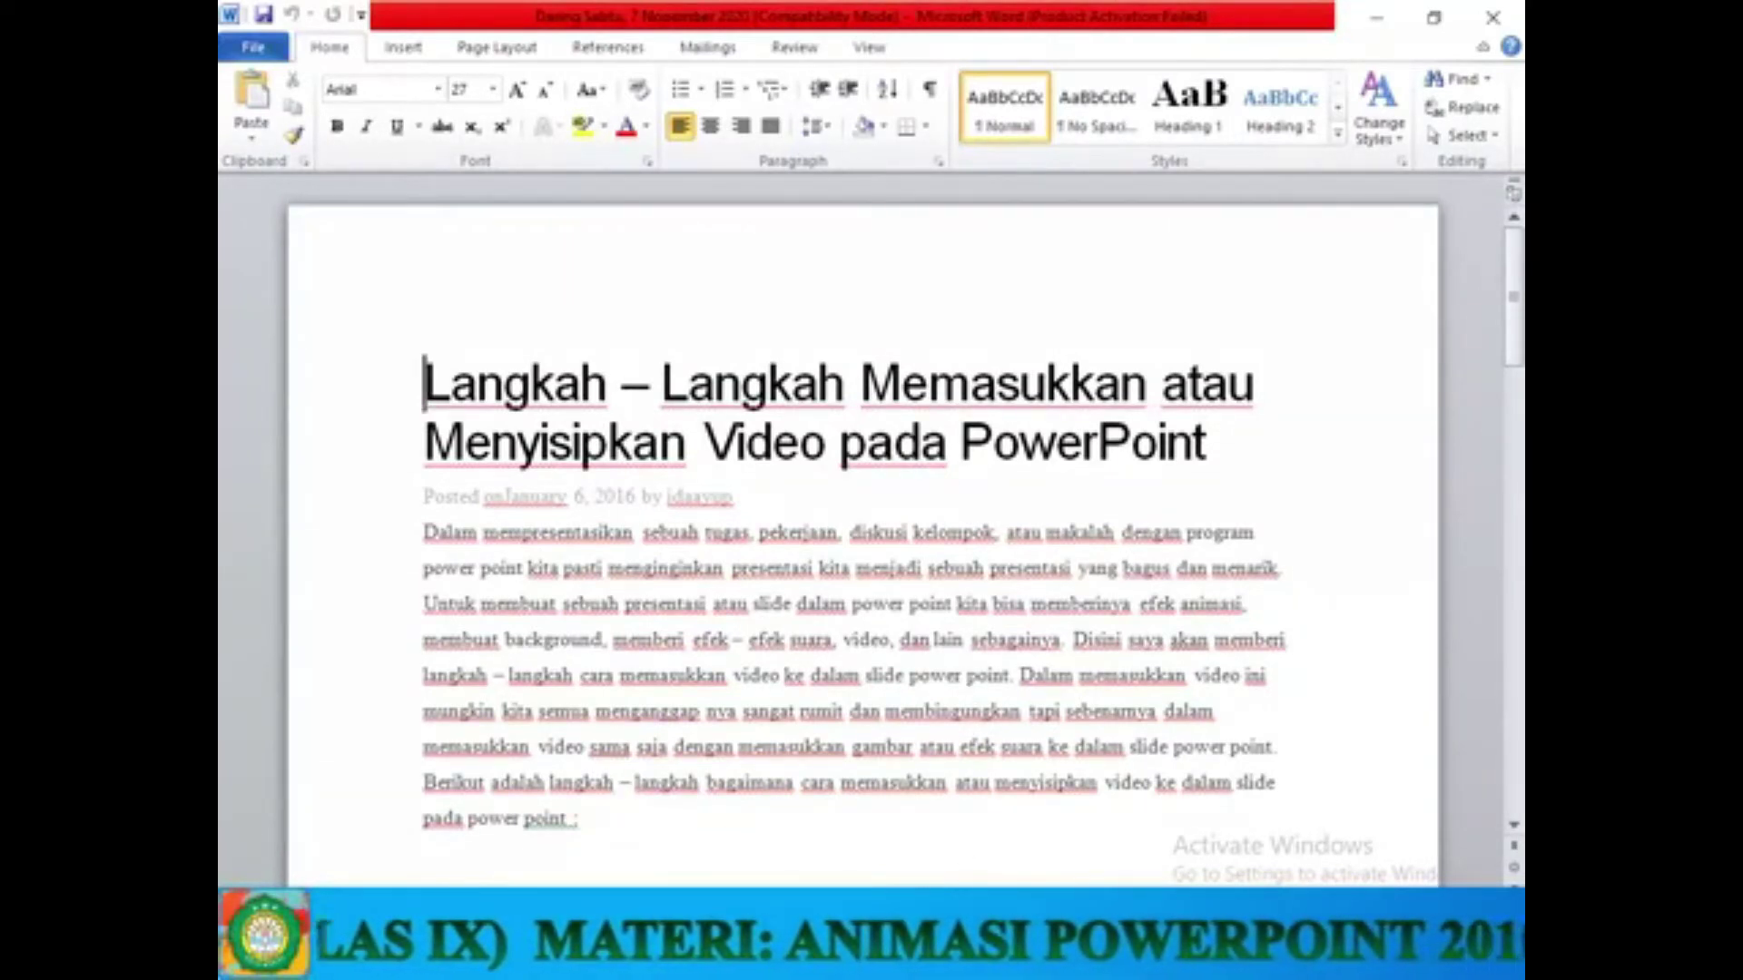
# - Leave Word for Chrome and bring up the 'Login Office 365' tab showing the office.com sign-in page
pyautogui.hotkey('alt', 'Tab')
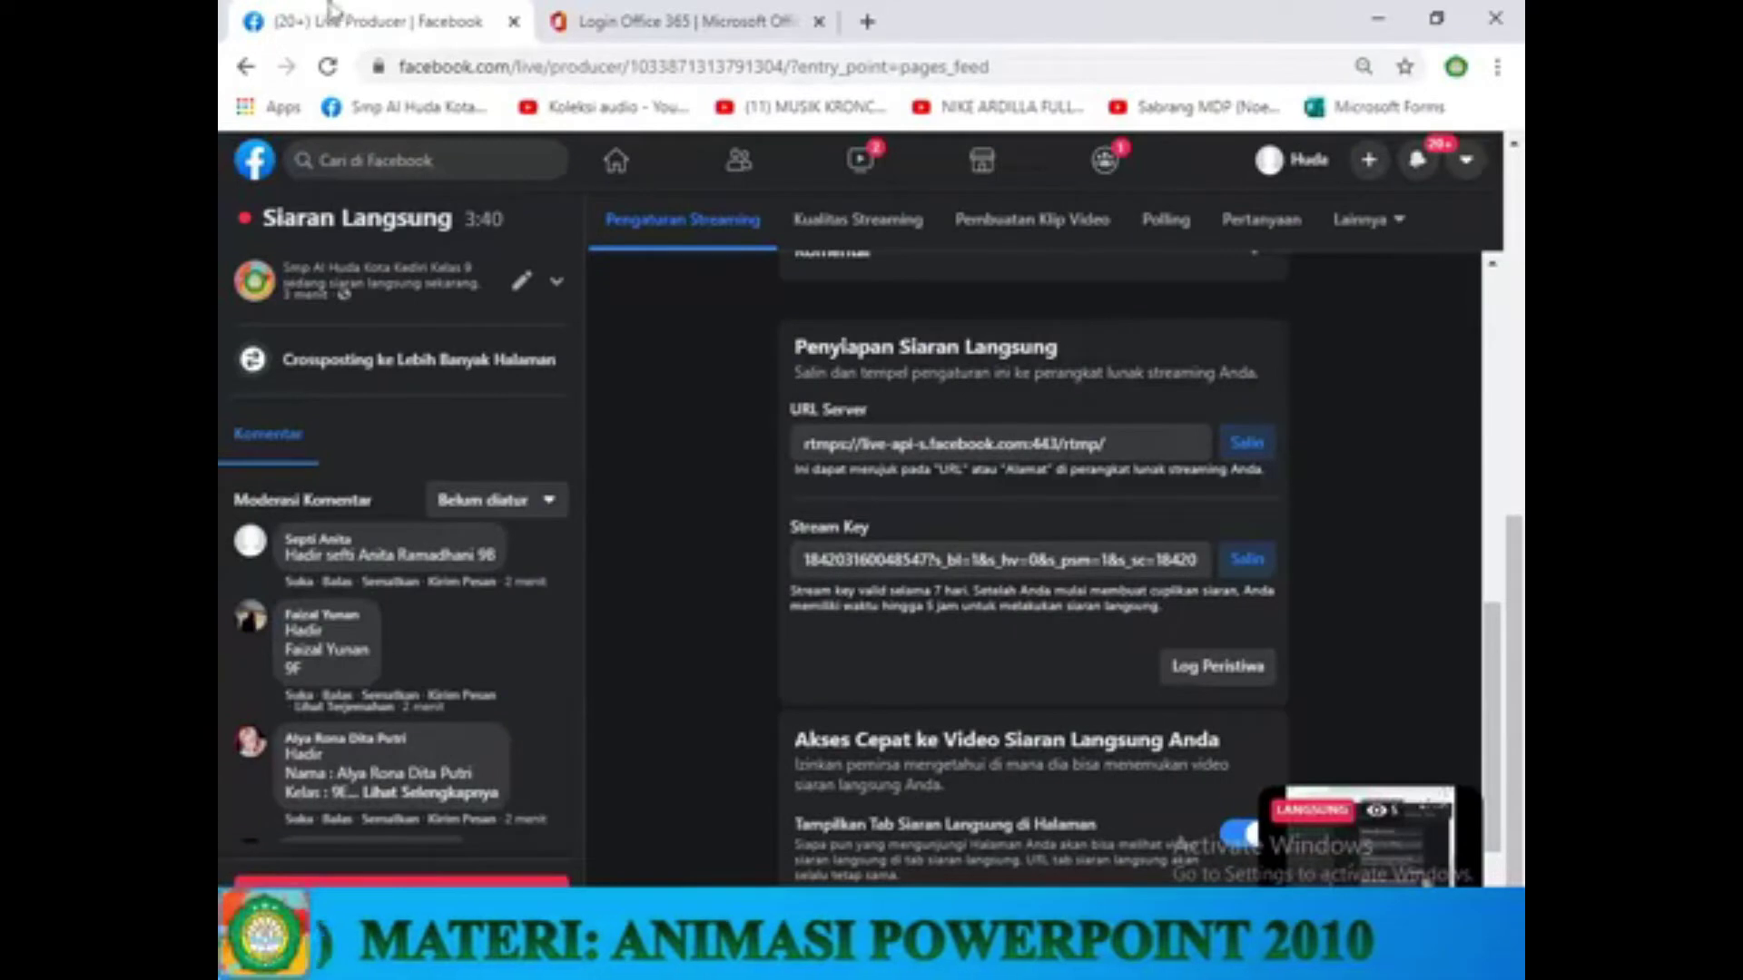
pyautogui.click(640, 21)
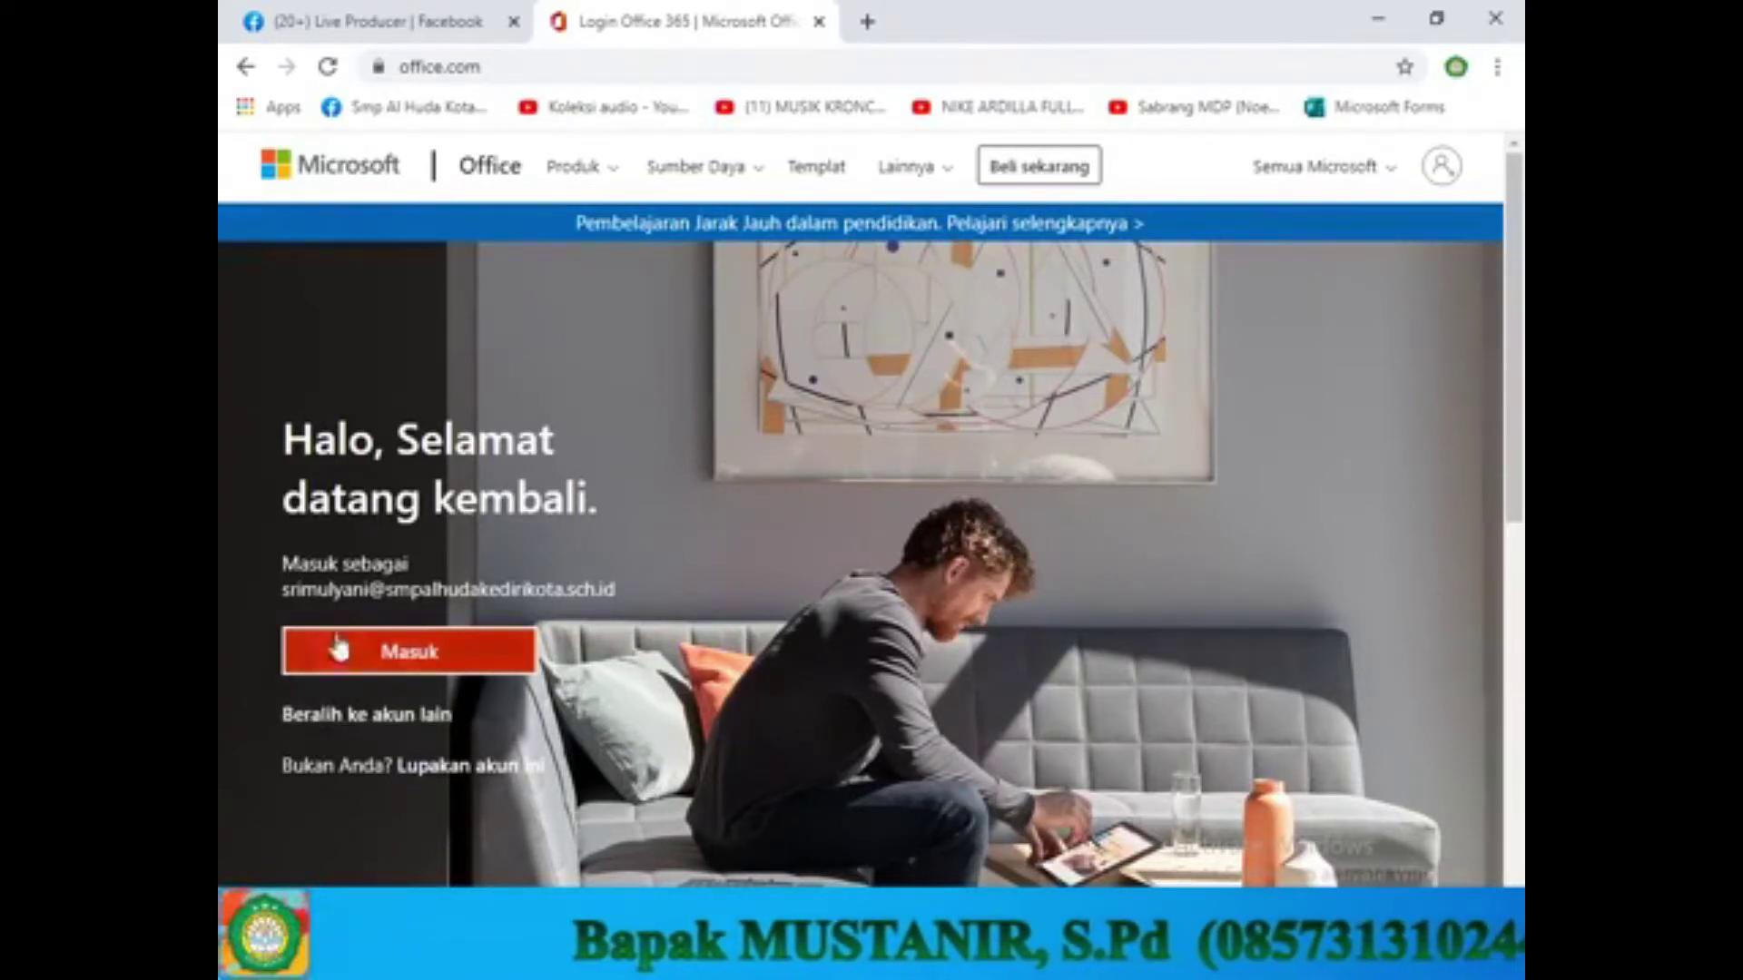
# - Choose 'Beralih ke akun lain' and enter the school account's e-mail address, fixing a typo
pyautogui.click(358, 717)
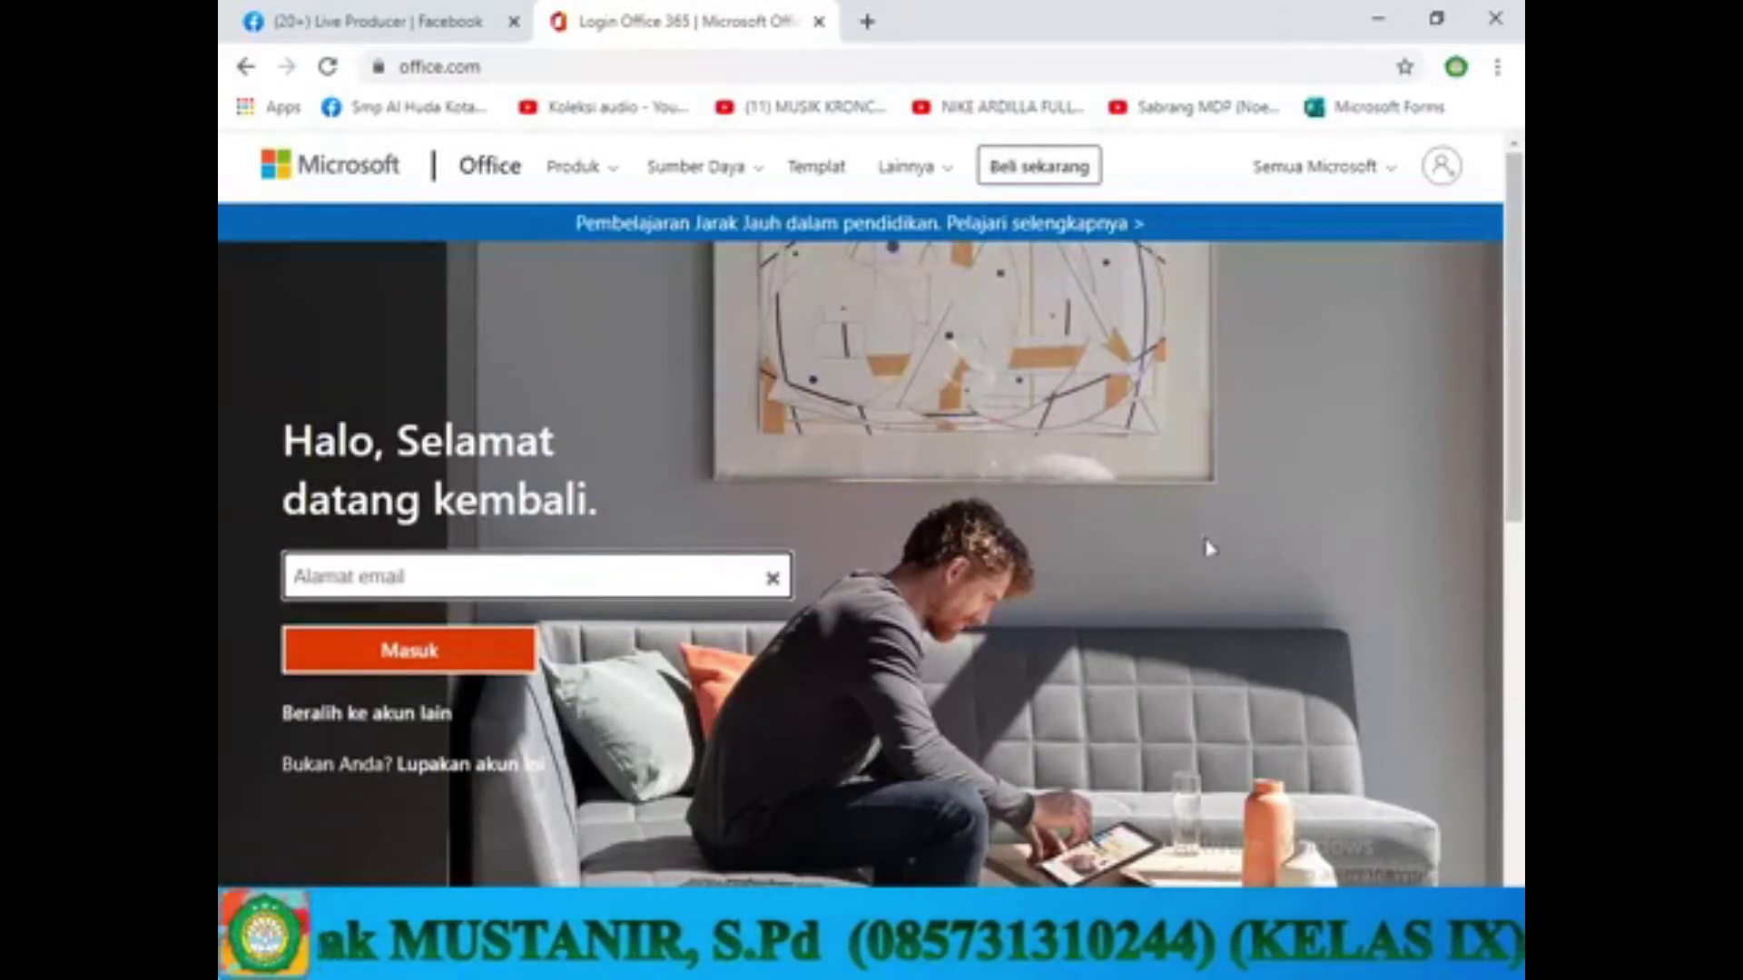
pyautogui.click(441, 582)
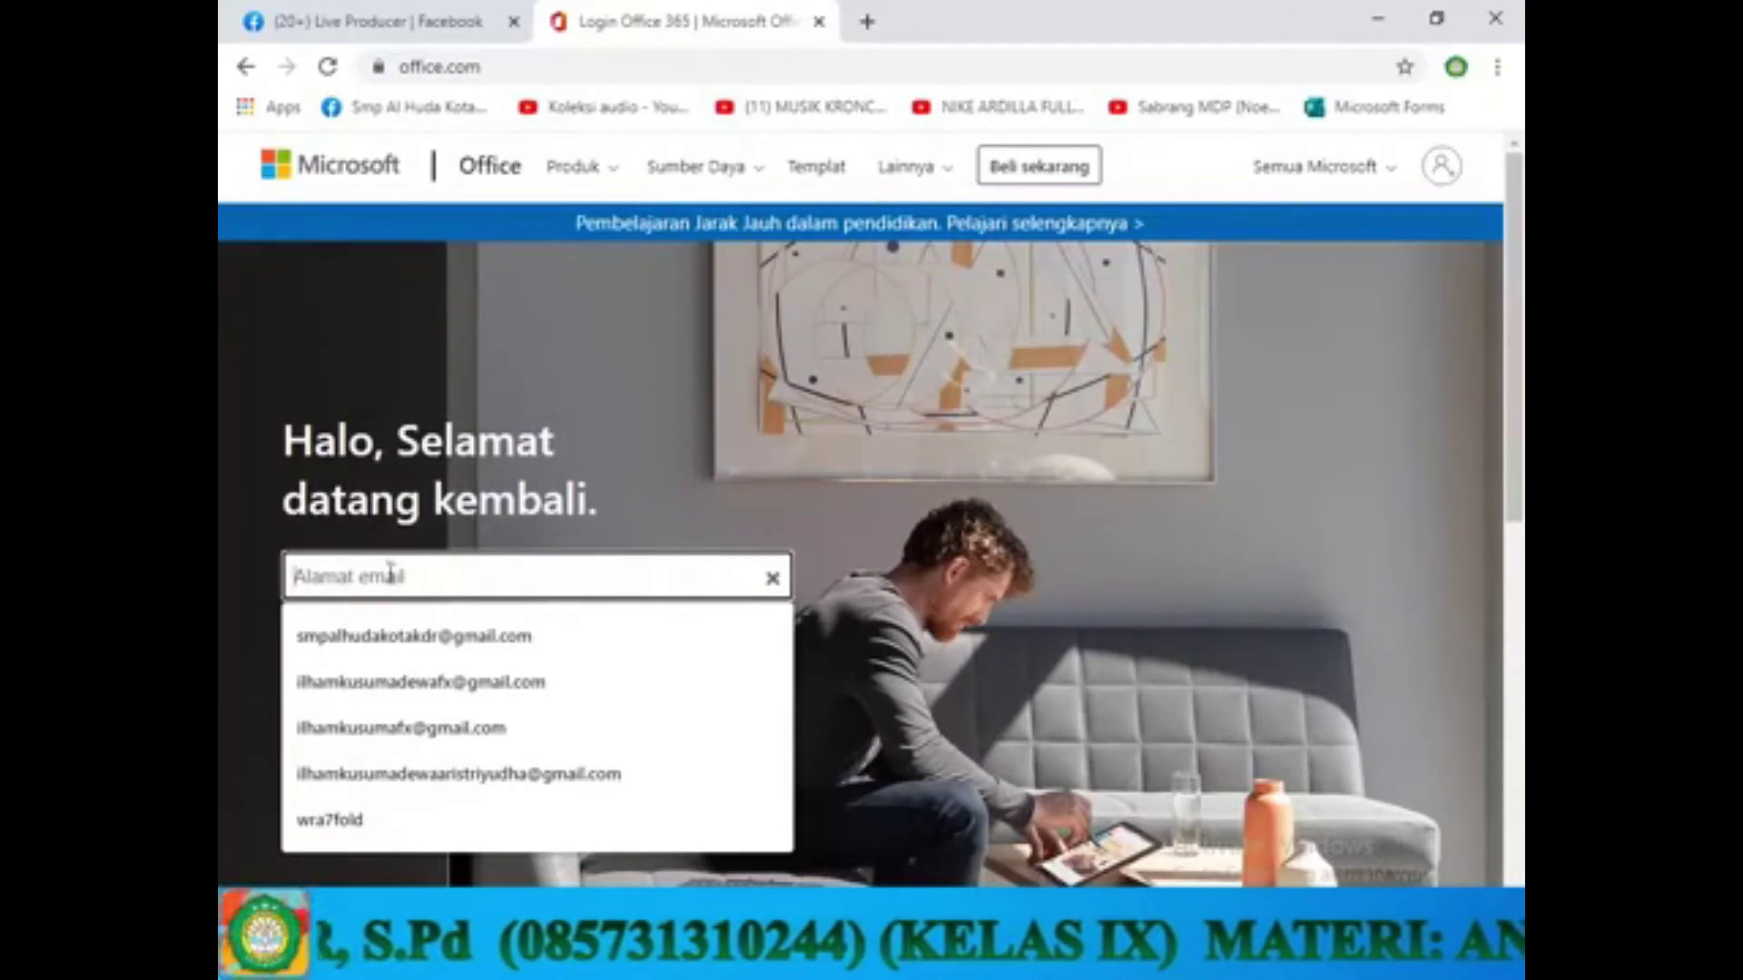
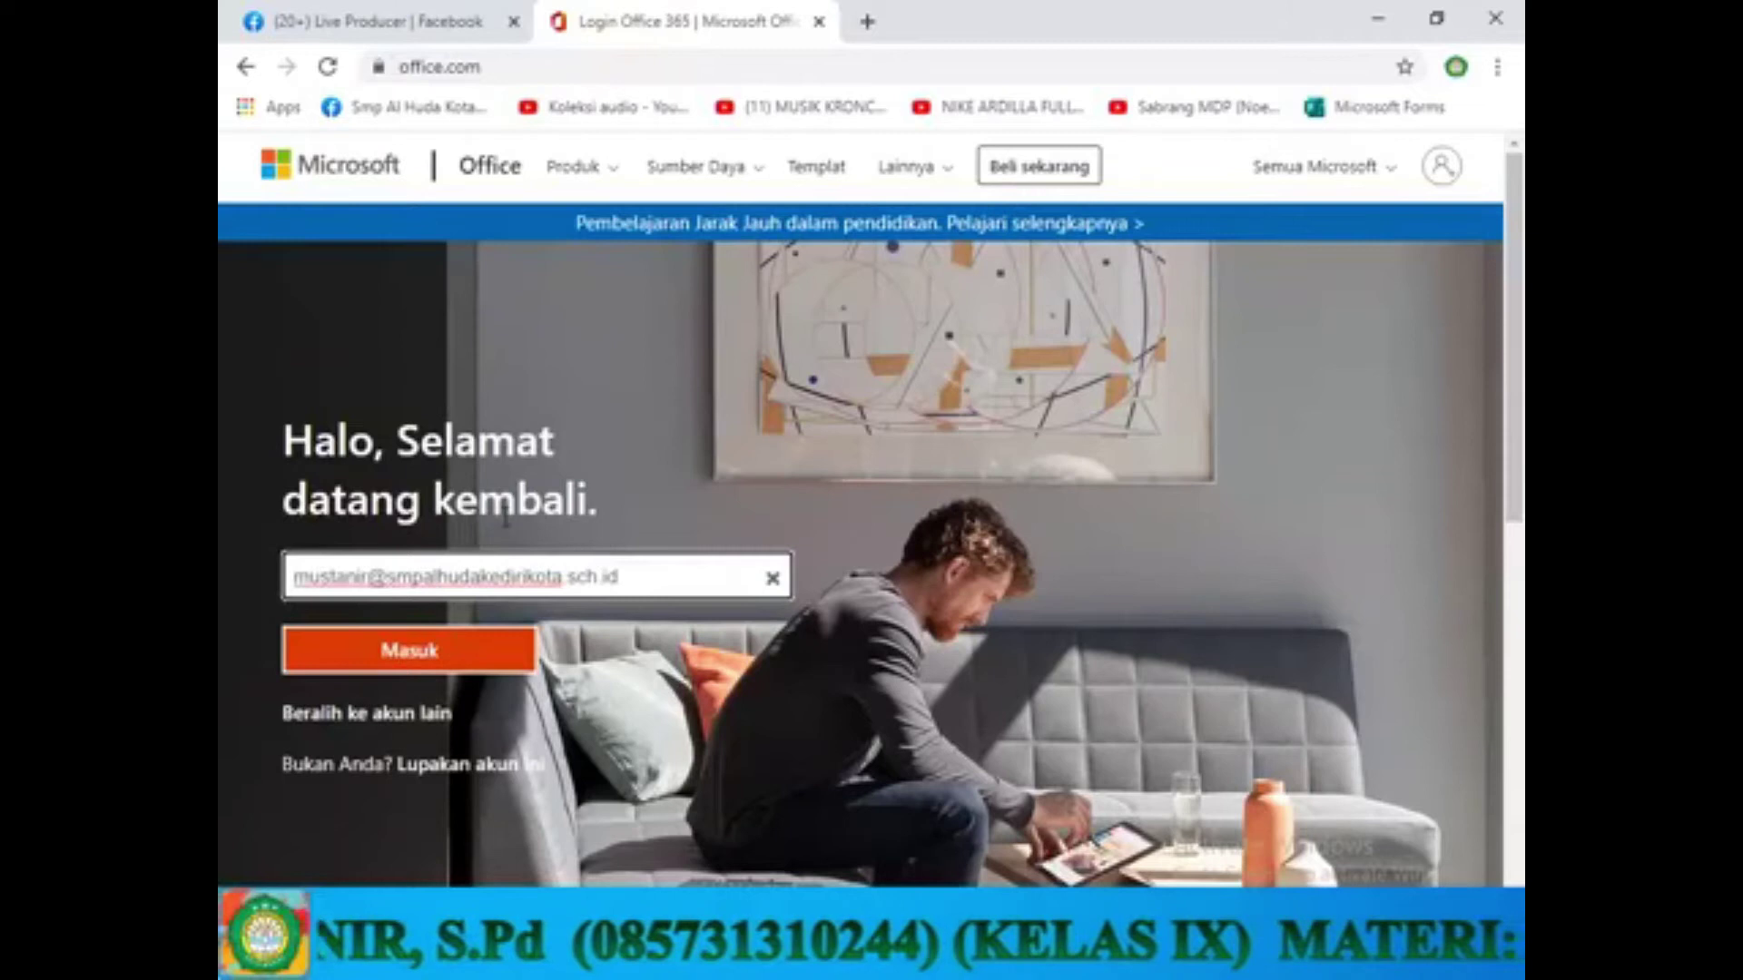
# - Submit the e-mail, enter the account password, and sign in with Masuk
pyautogui.click(431, 654)
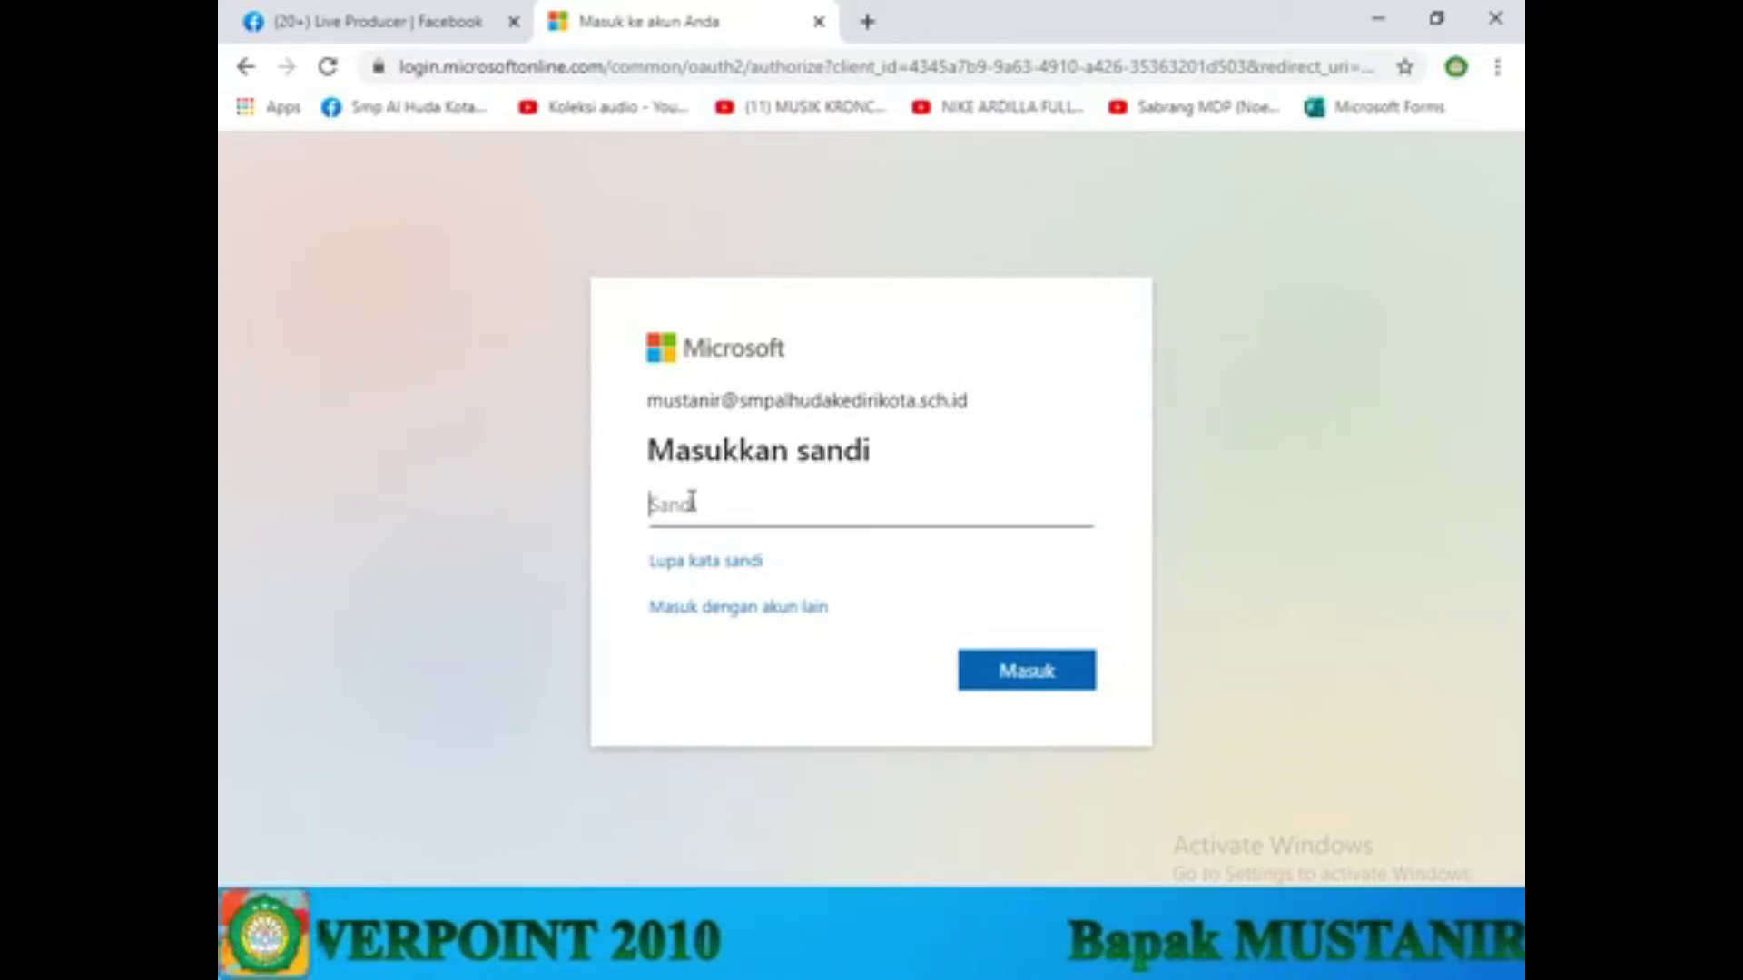
pyautogui.write('m')
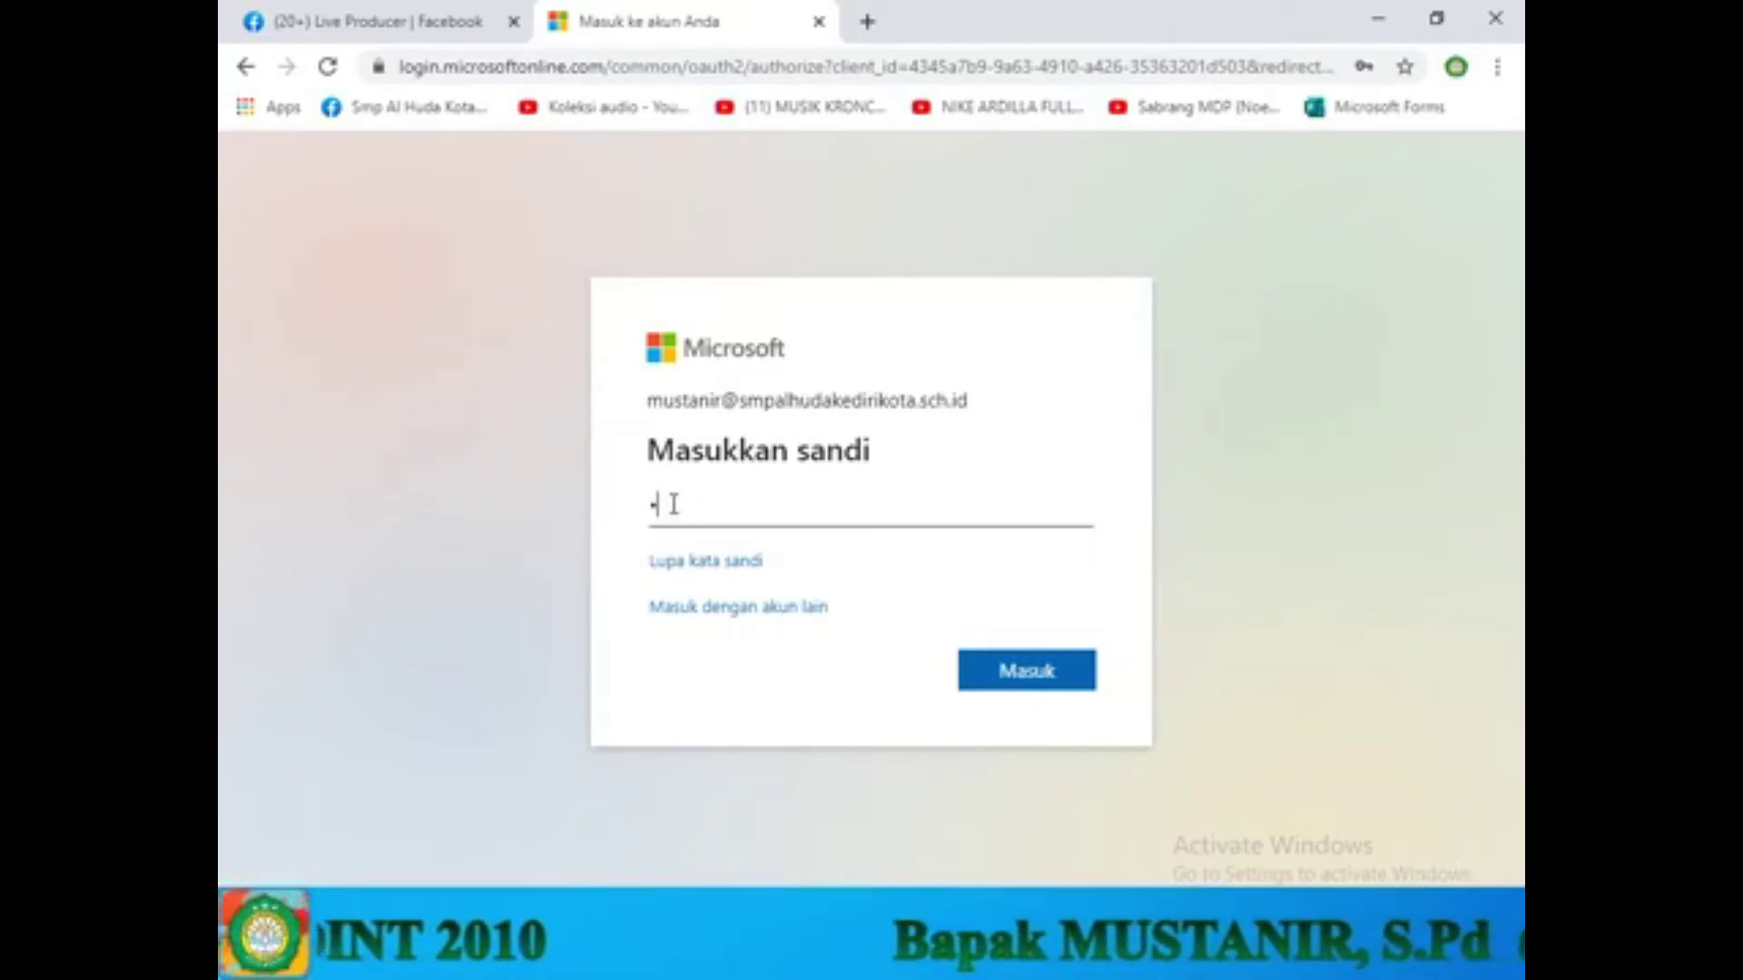
pyautogui.write('••••••')
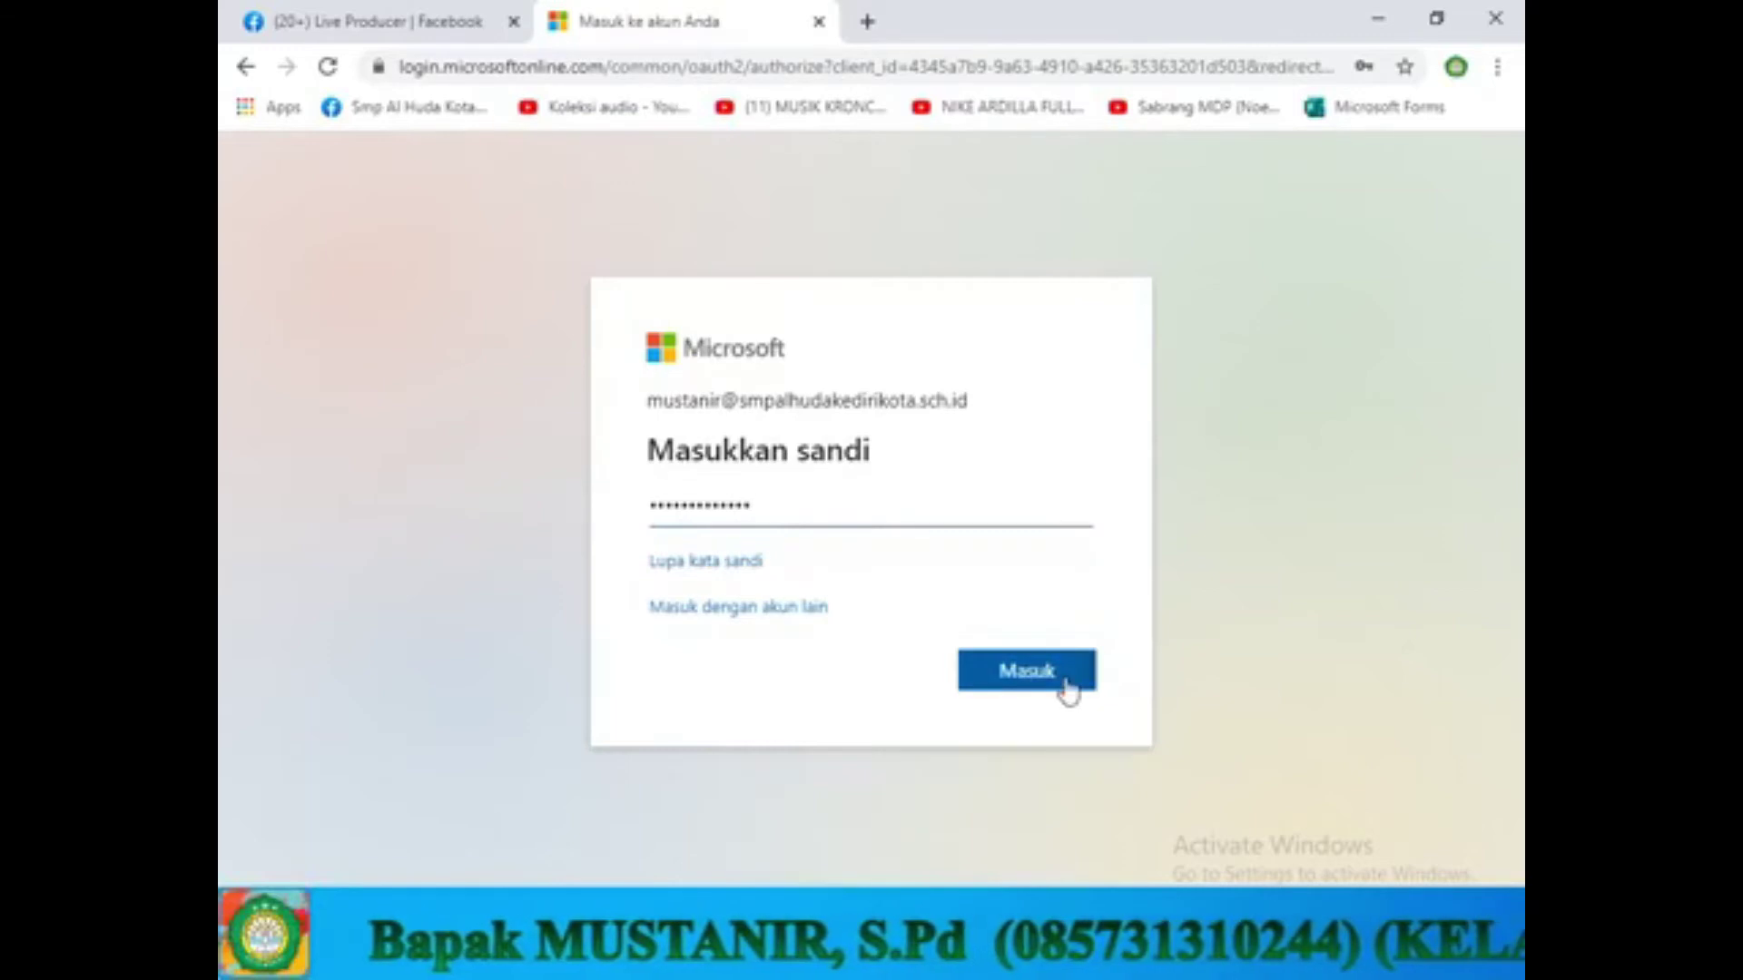
pyautogui.click(1064, 687)
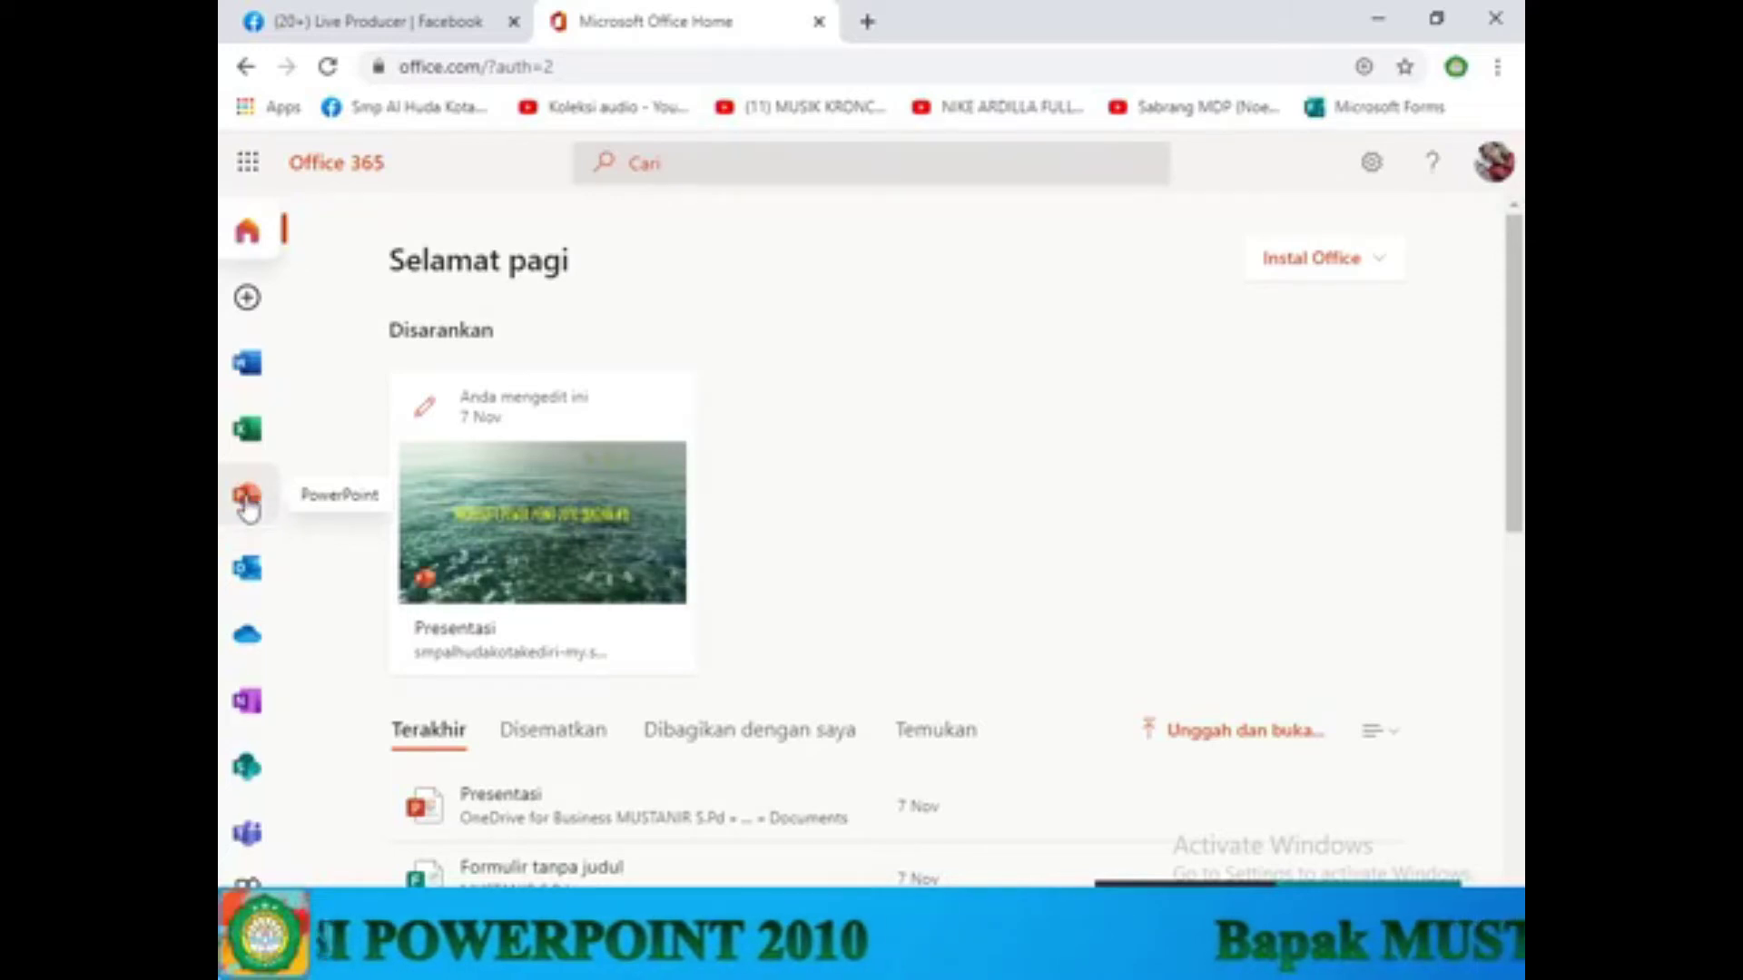
# - Go to the PowerPoint start page from the Office Home app bar
pyautogui.click(246, 495)
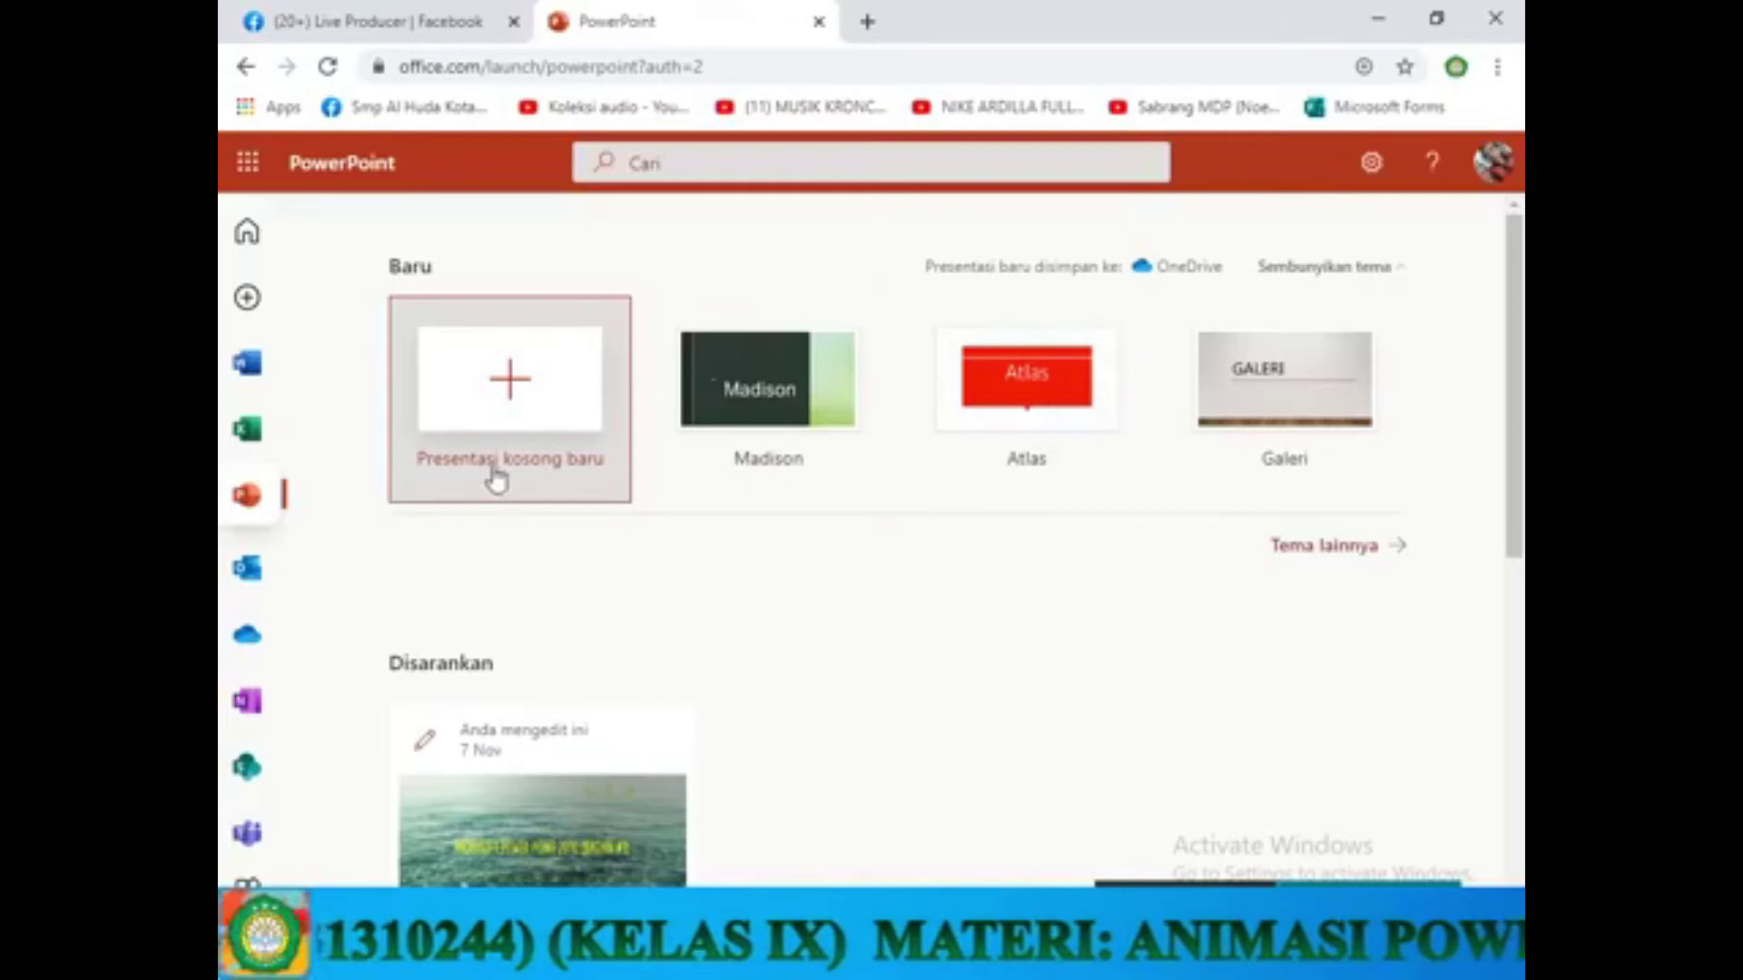
# - Create a blank presentation (Presentasi1.pptx), then return to the Word guide on inserting video
pyautogui.click(507, 393)
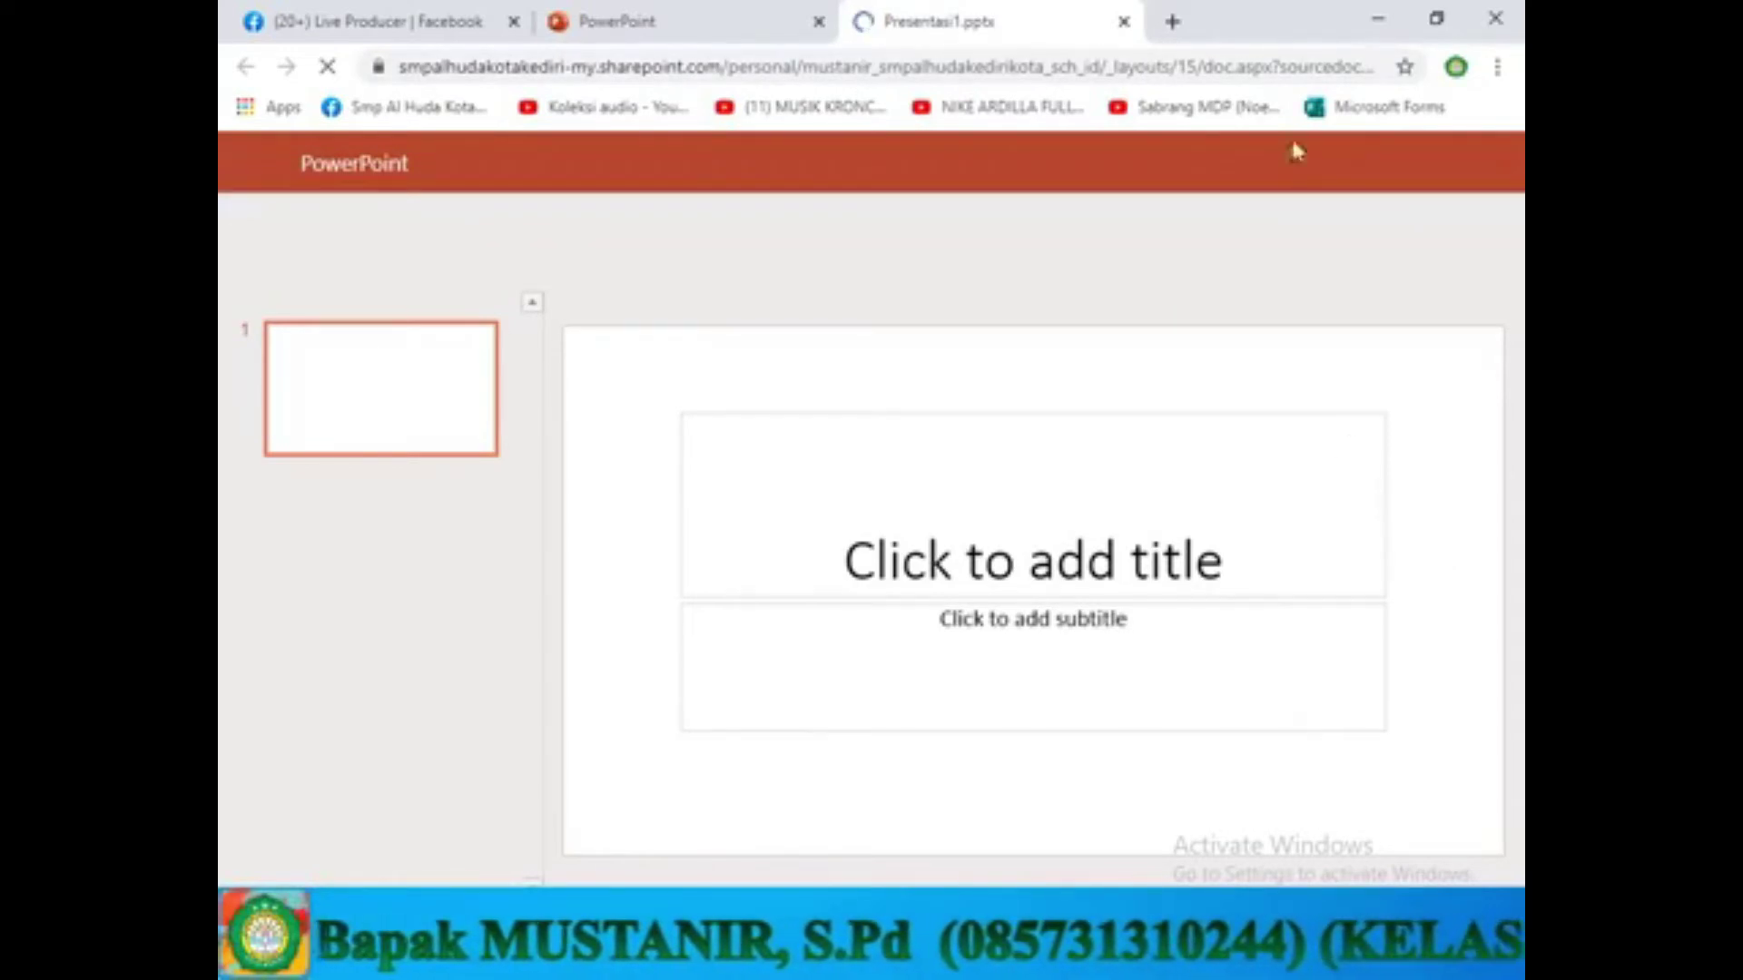
pyautogui.hotkey('alt', 'Tab')
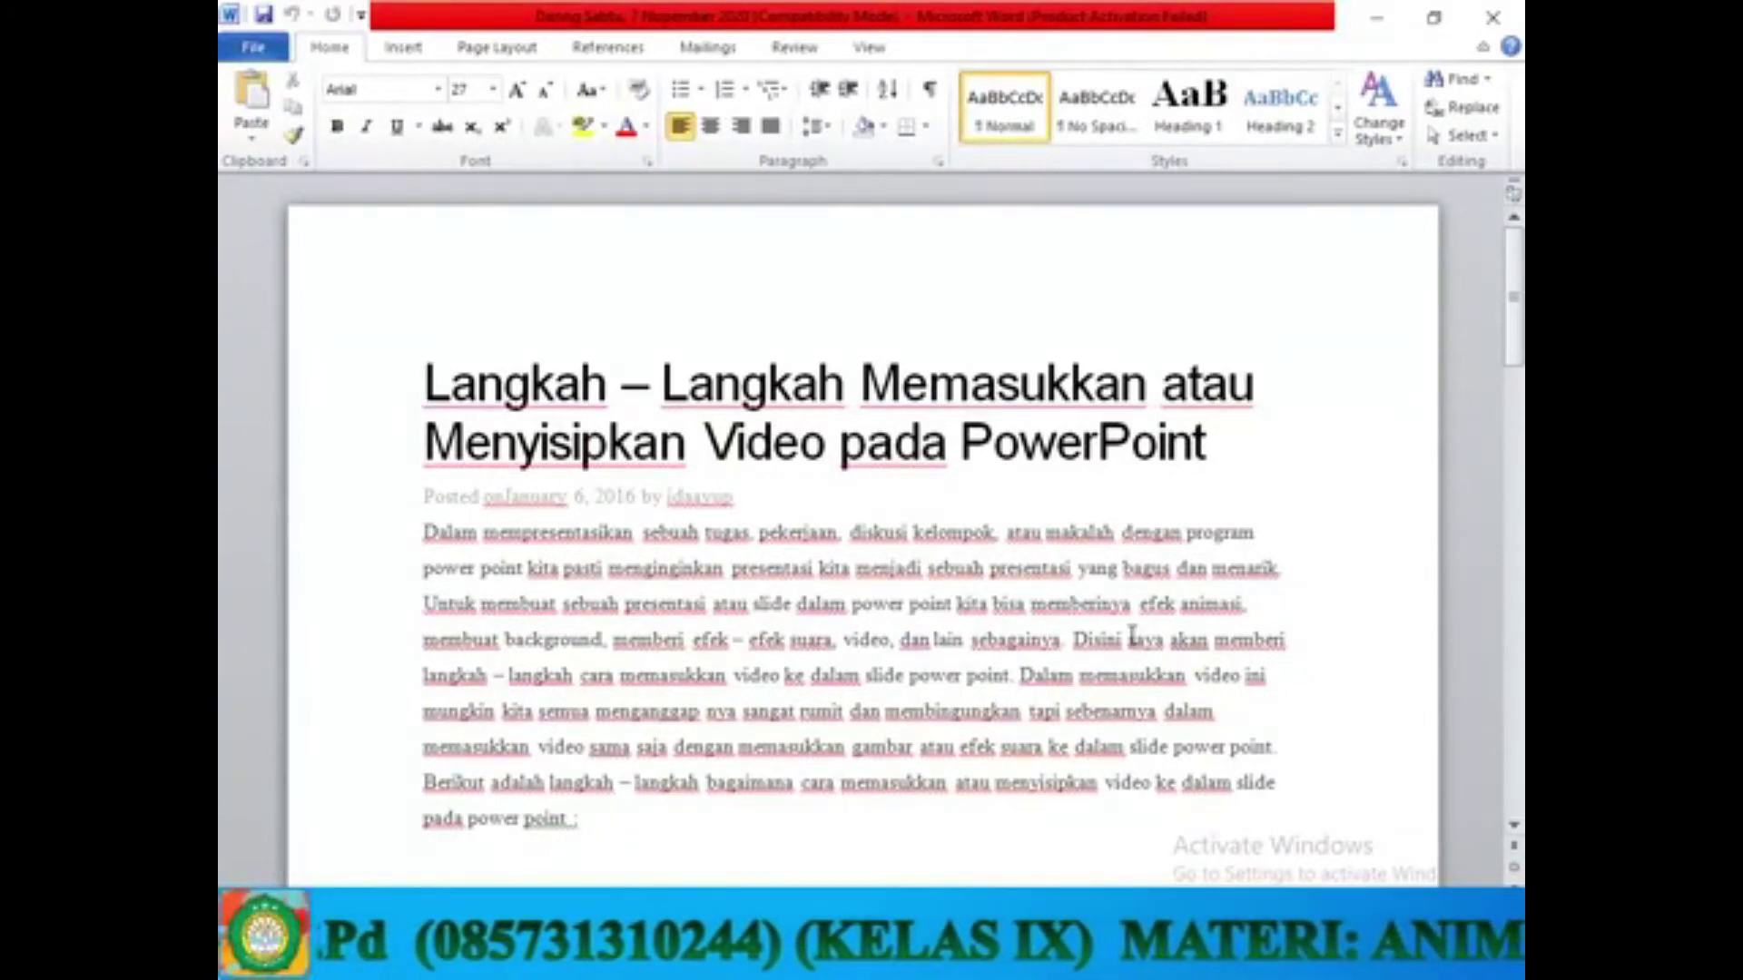
# - Scroll the Word guide down to the list of steps for inserting video
pyautogui.scroll(-2, 1099, 595)
pyautogui.scroll(-2, 1092, 594)
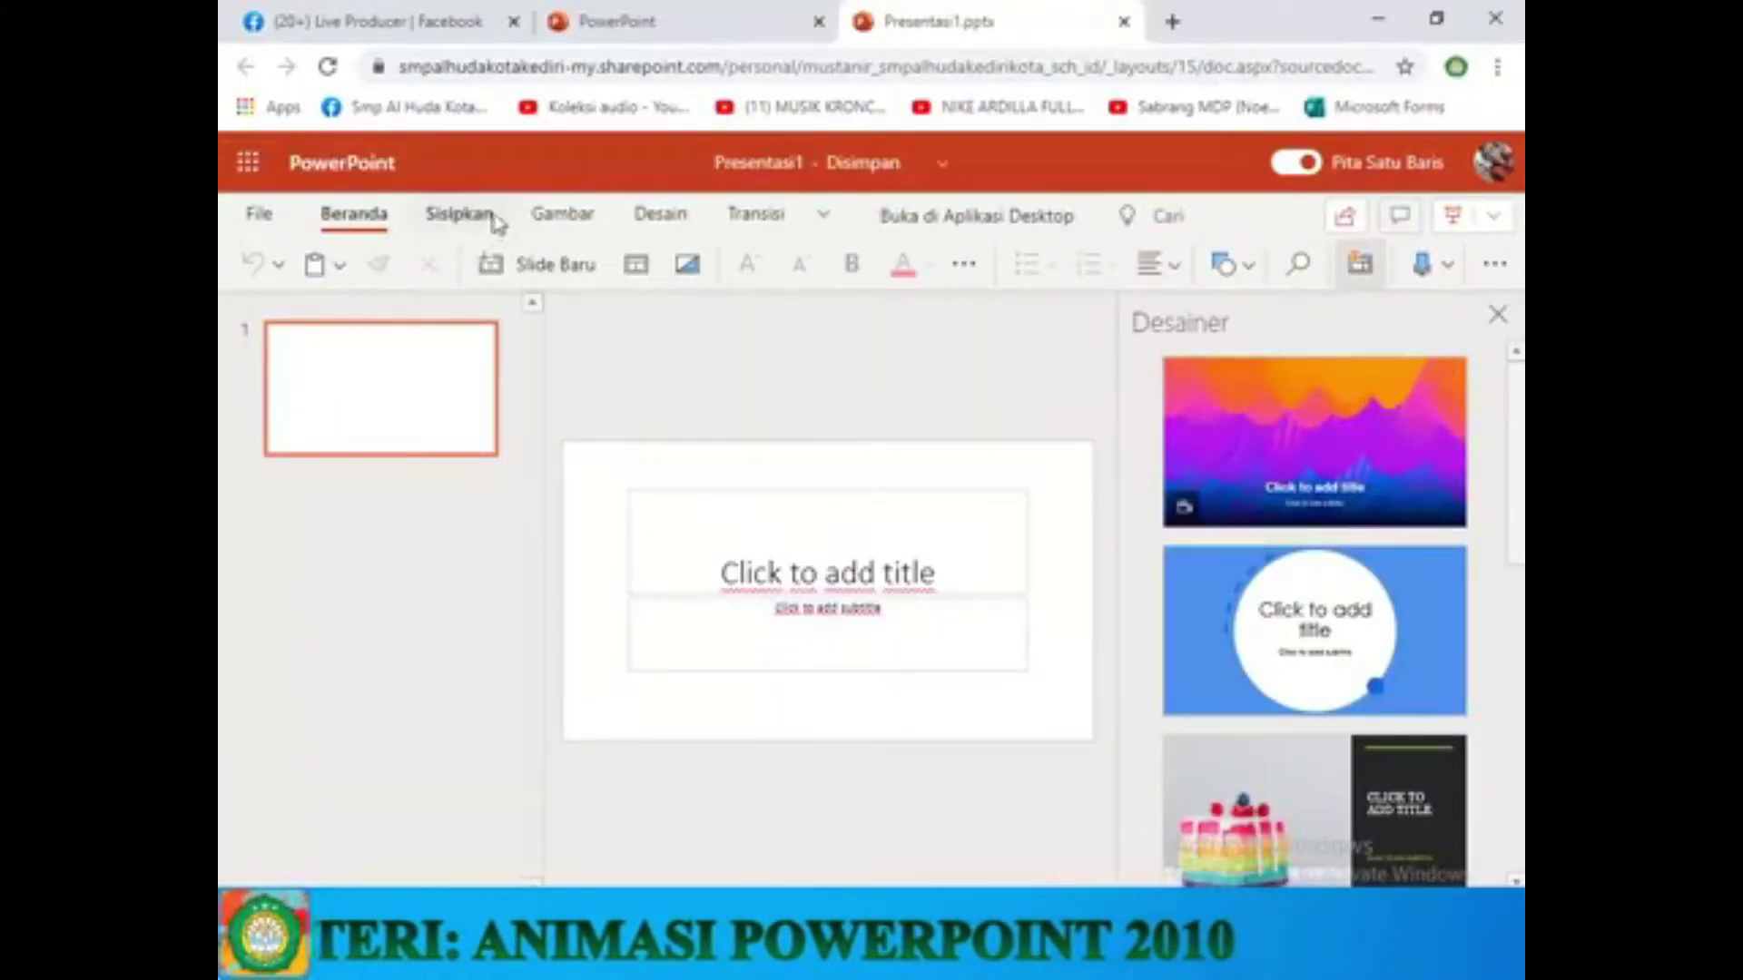
# - Show the Sisipkan ribbon commands, briefly checking and closing the '...' extra insert options
pyautogui.click(491, 222)
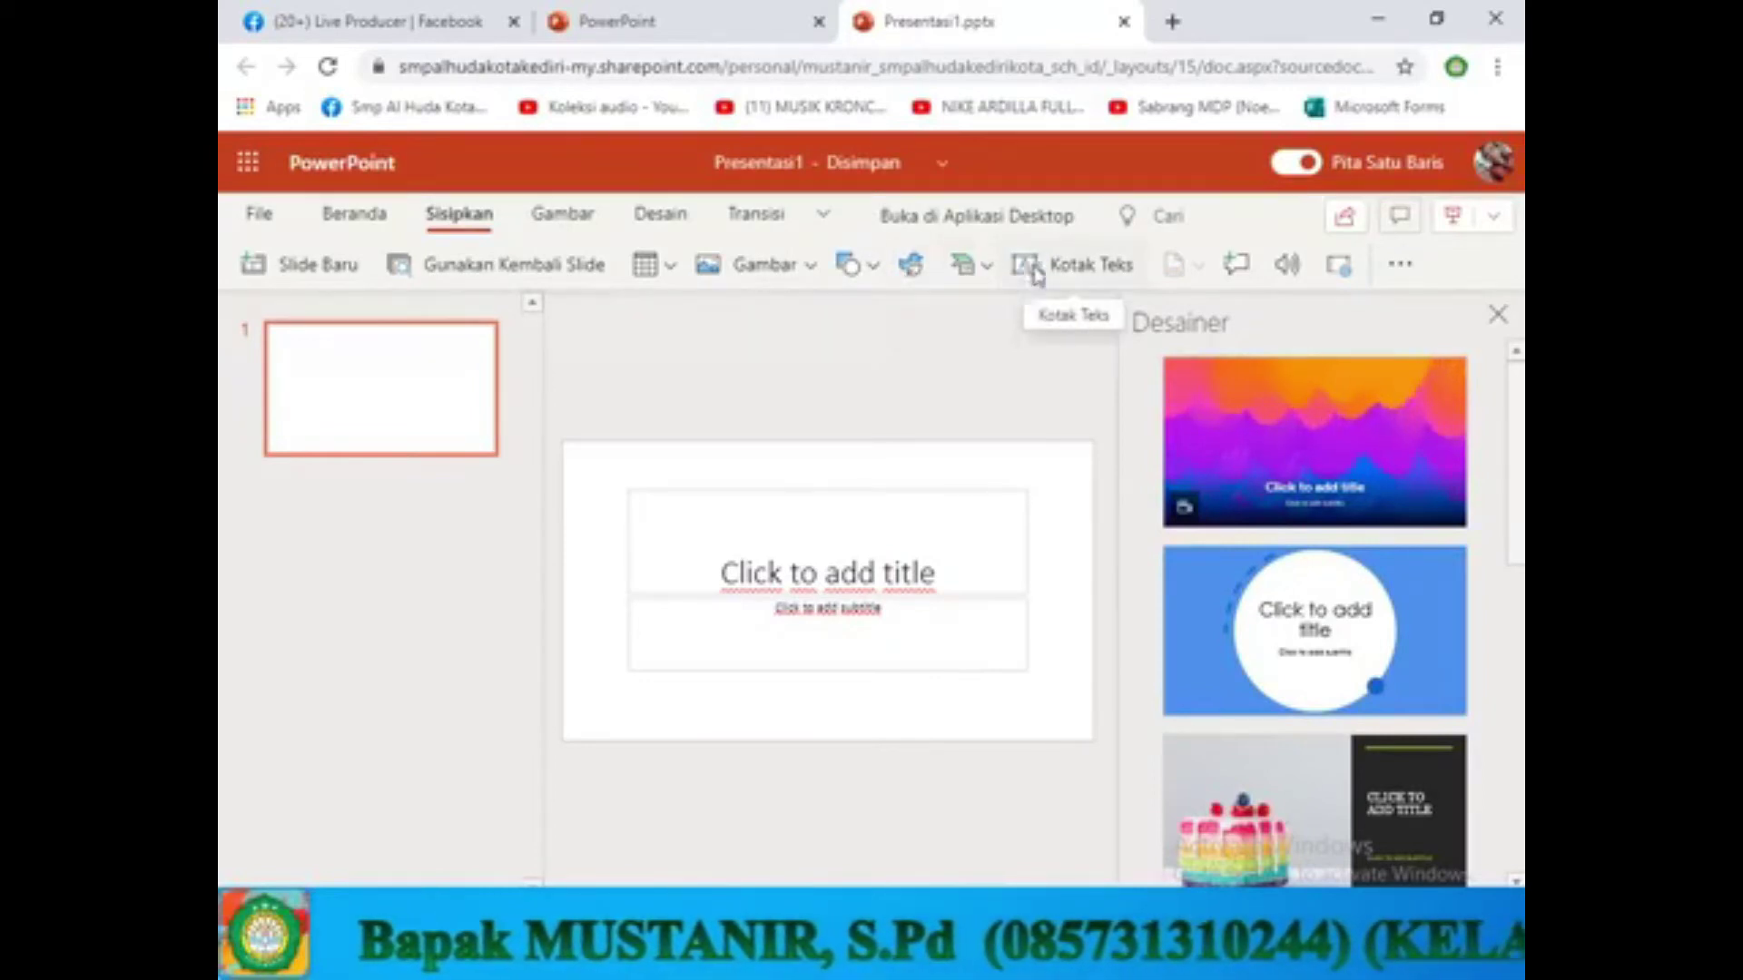
pyautogui.click(1405, 272)
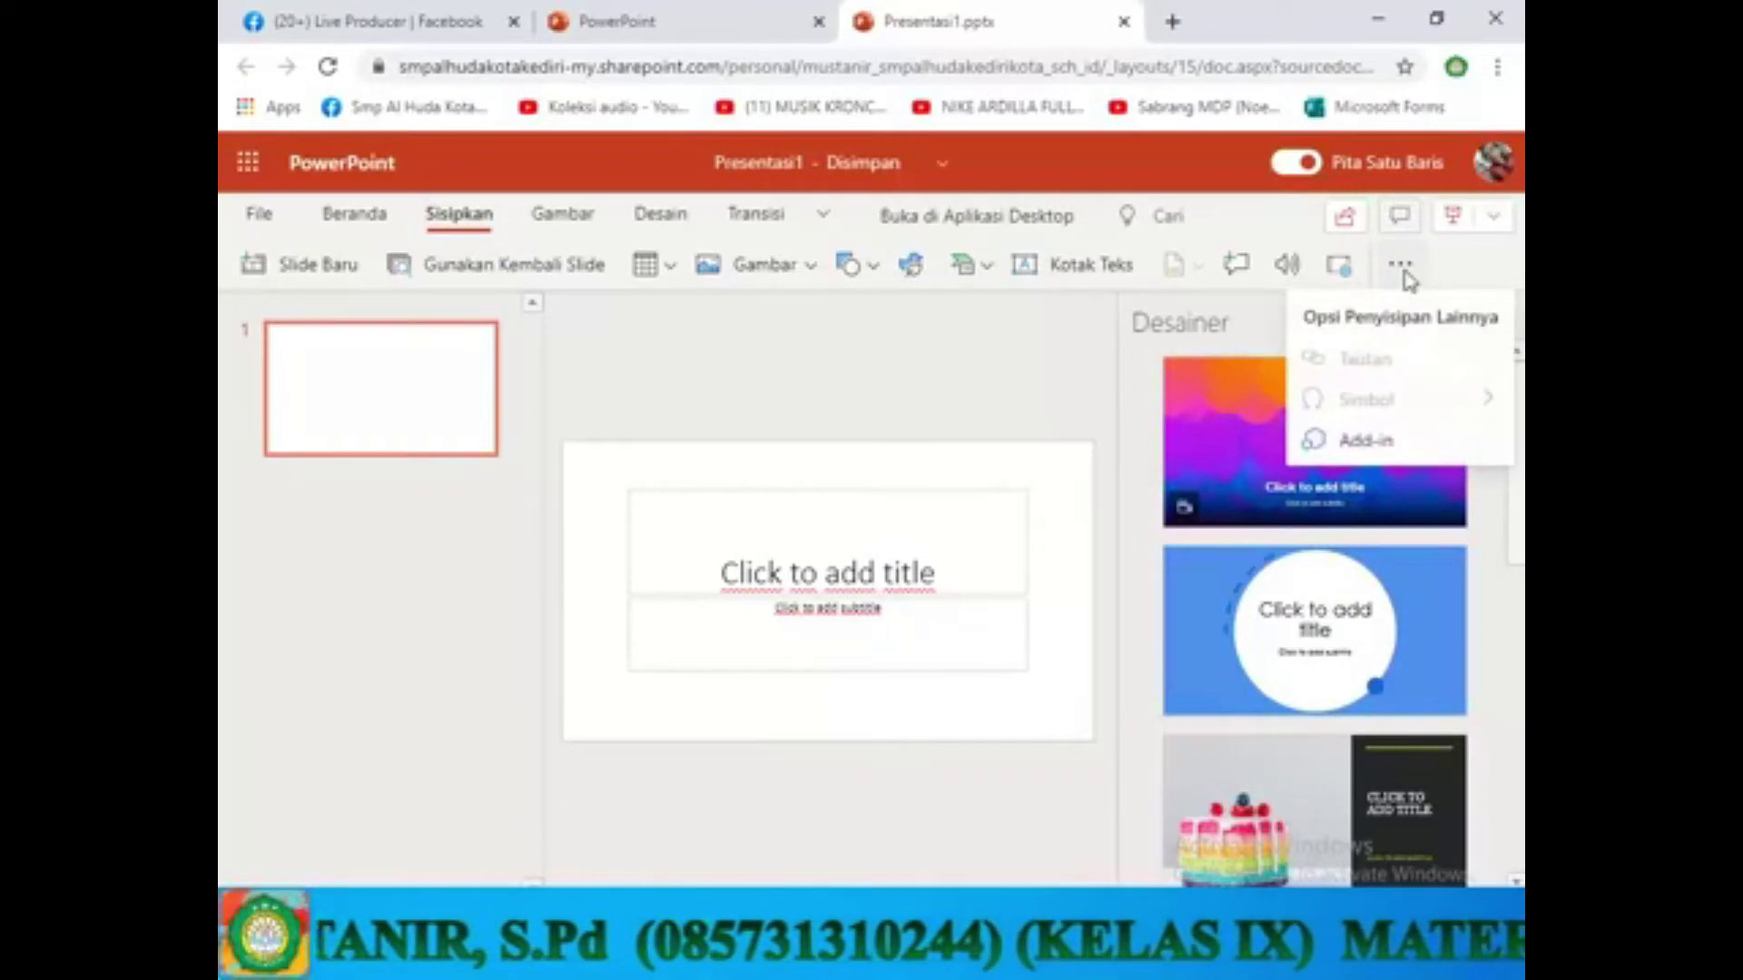
pyautogui.click(944, 366)
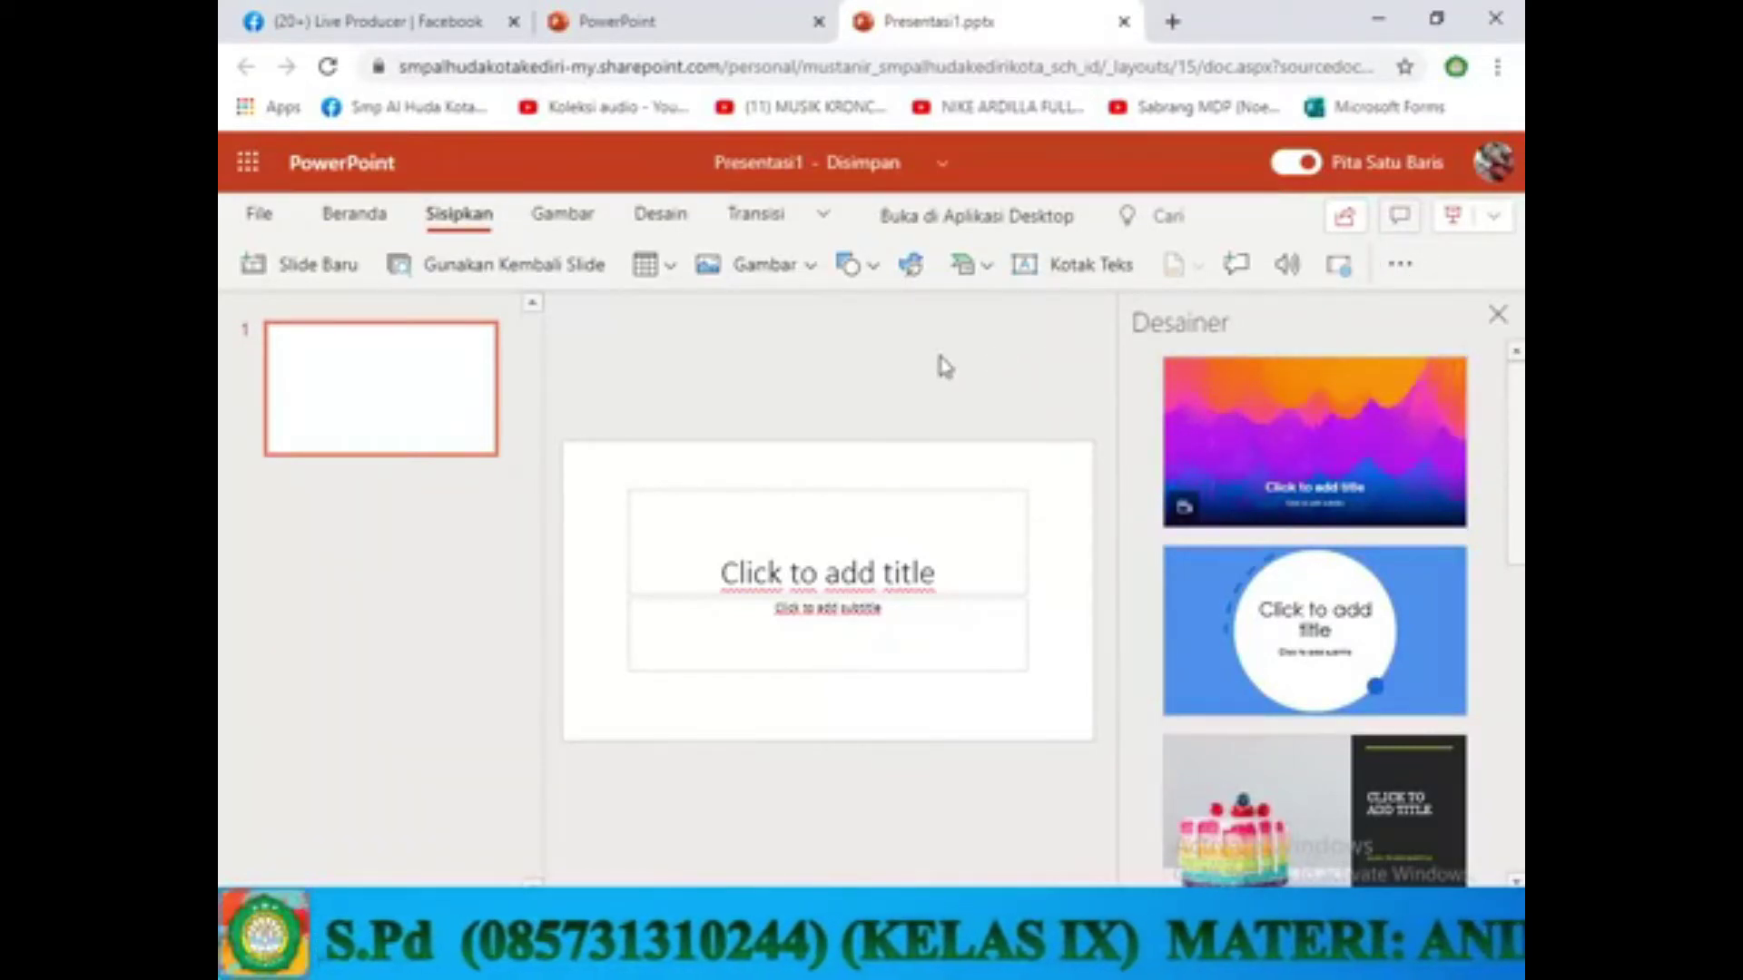
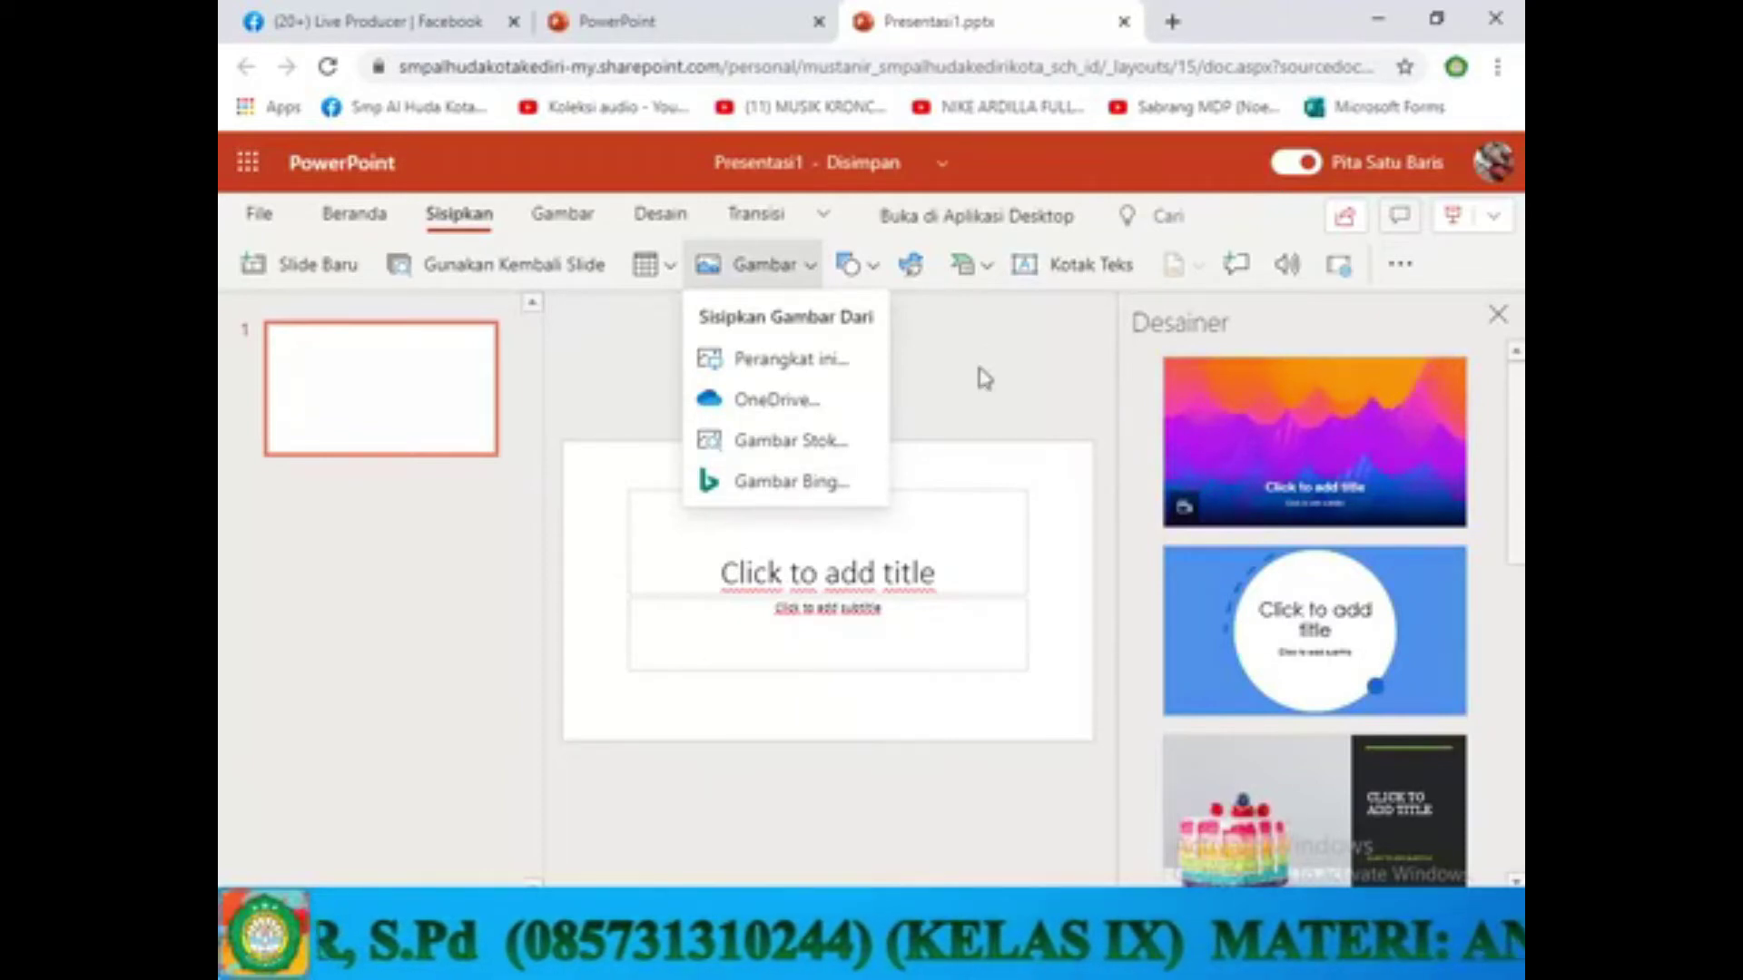
# - Close the Gambar picture-source list and browse the Designer pane's design ideas
pyautogui.click(1522, 255)
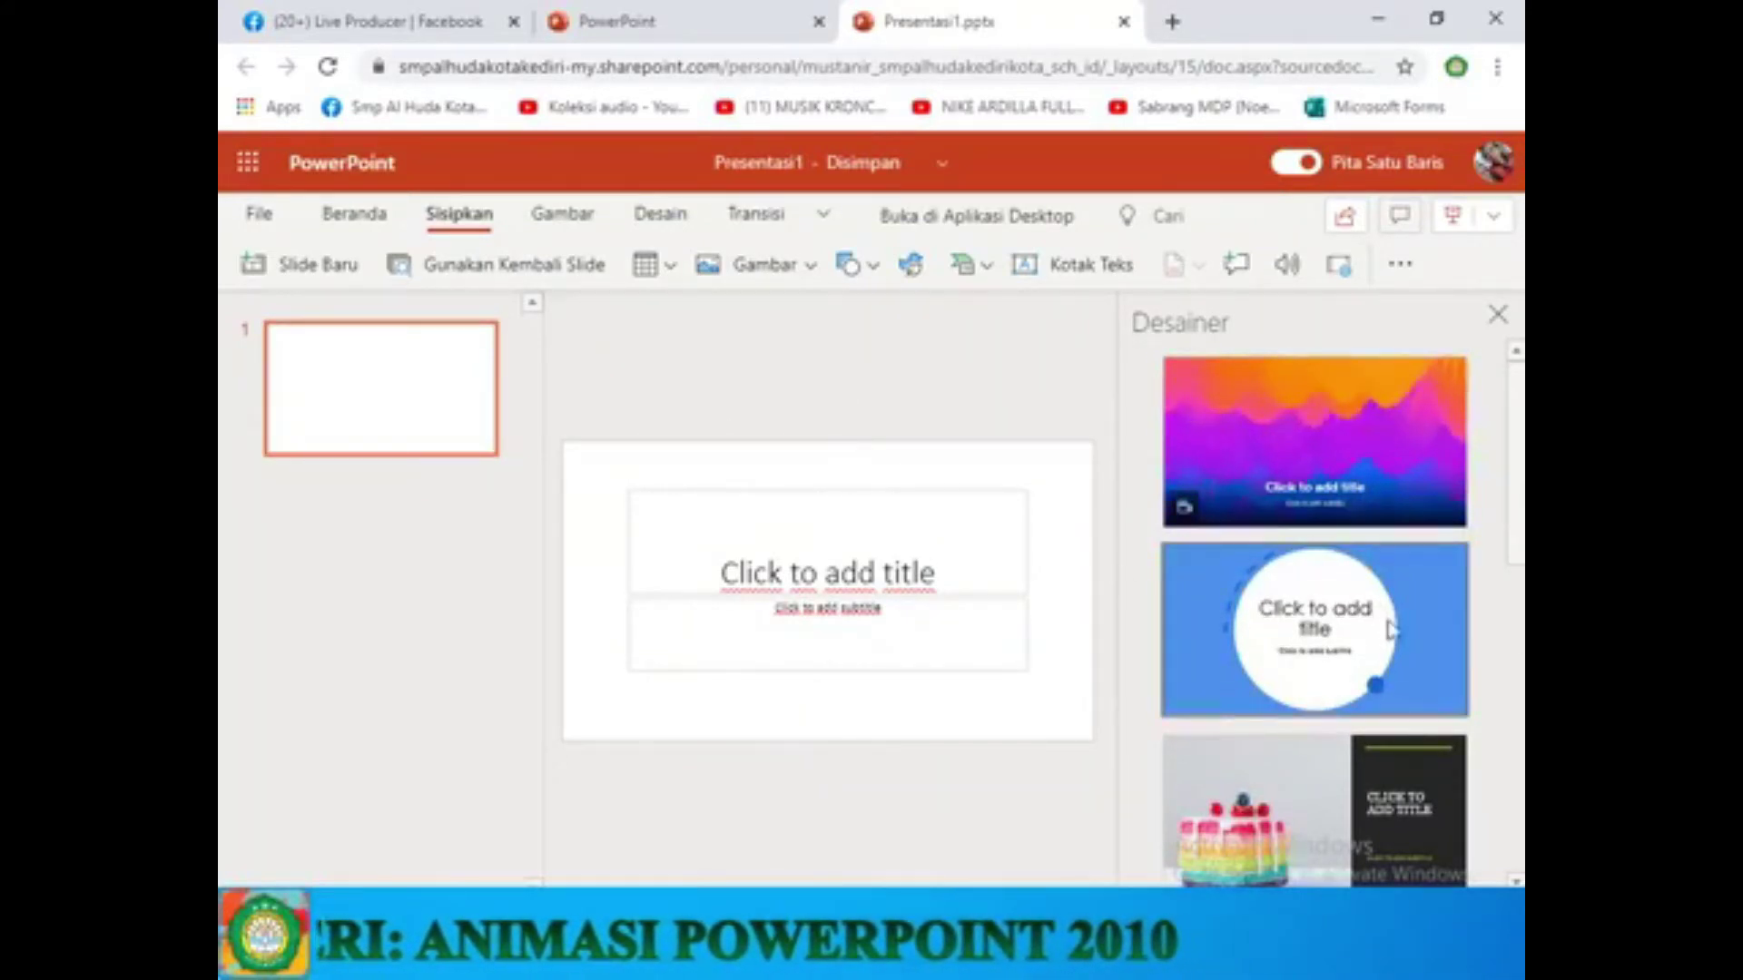
pyautogui.scroll(-5, 1393, 633)
pyautogui.scroll(-3, 1393, 632)
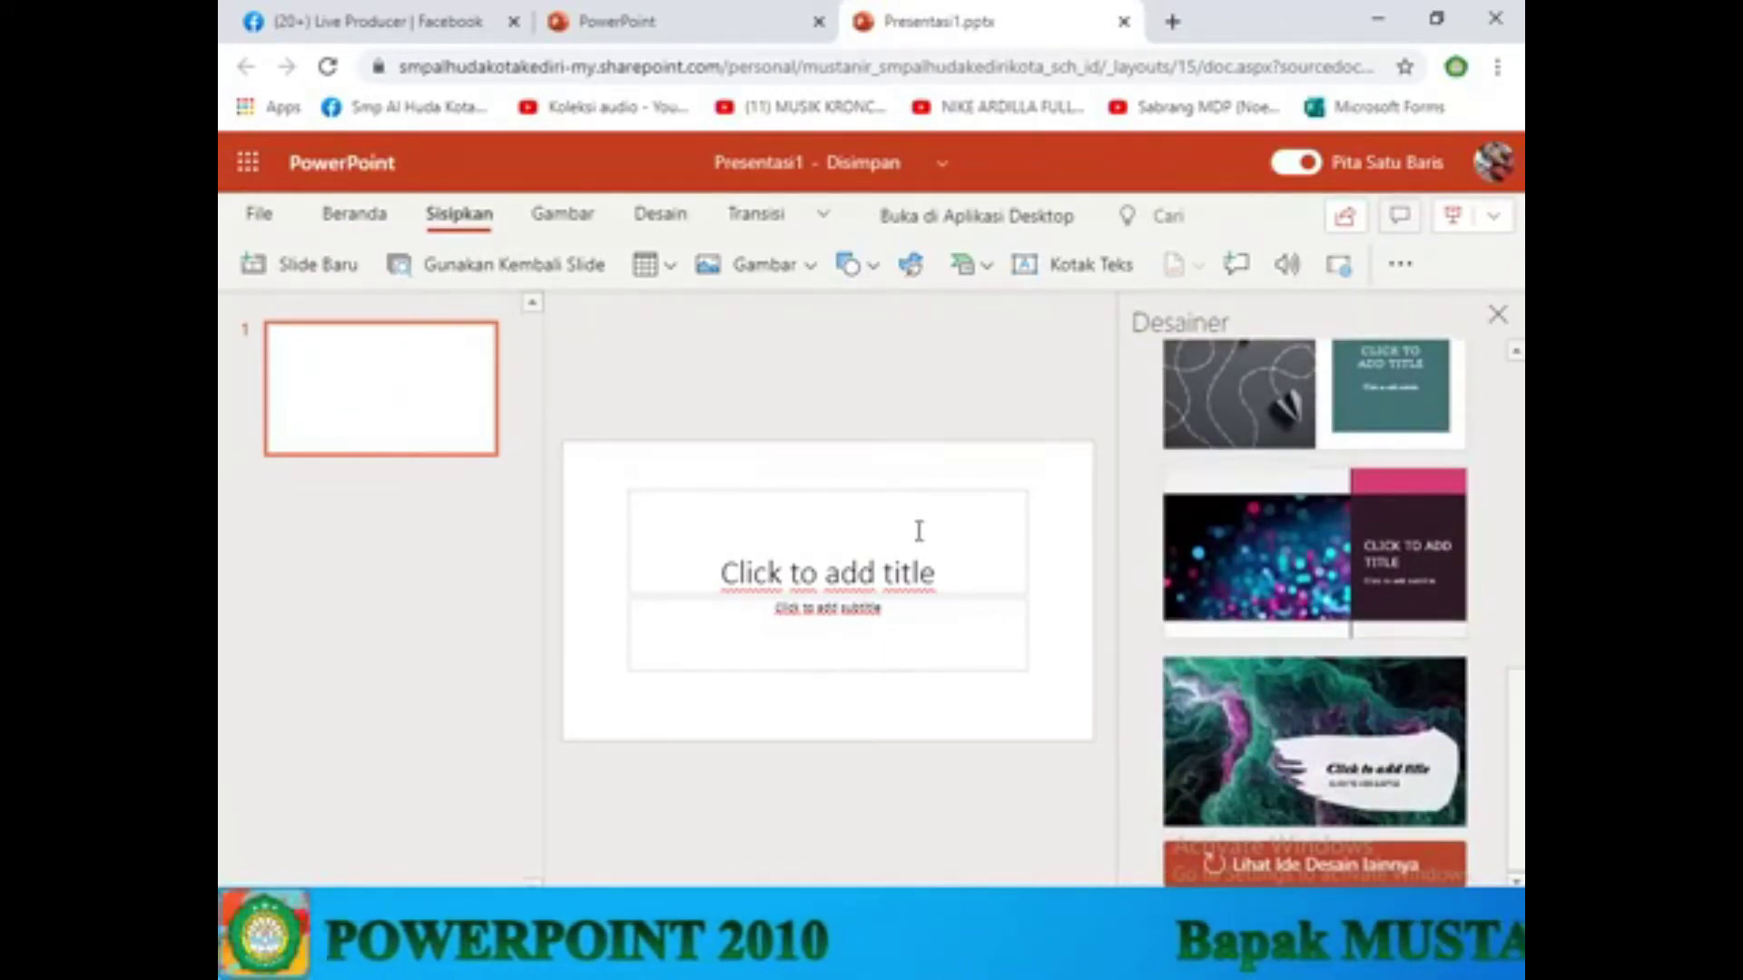
pyautogui.scroll(2, 1361, 744)
pyautogui.scroll(-2, 1355, 782)
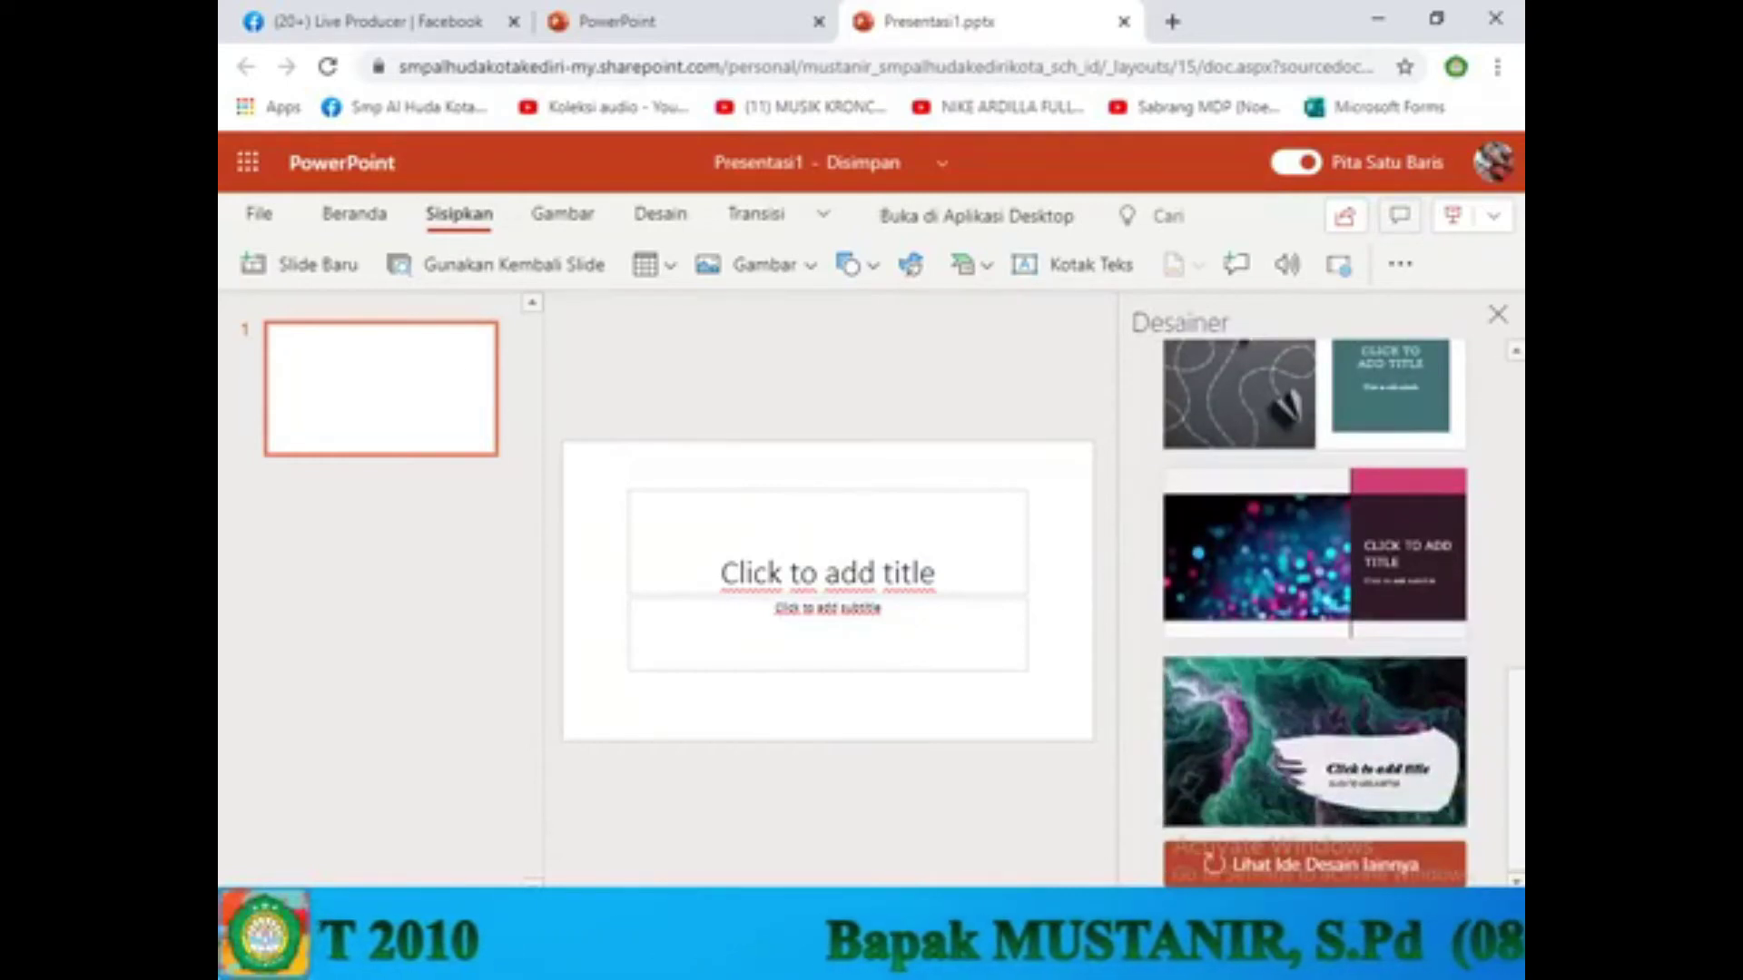
pyautogui.scroll(2, 1252, 624)
pyautogui.scroll(3, 1252, 624)
pyautogui.scroll(1, 1252, 623)
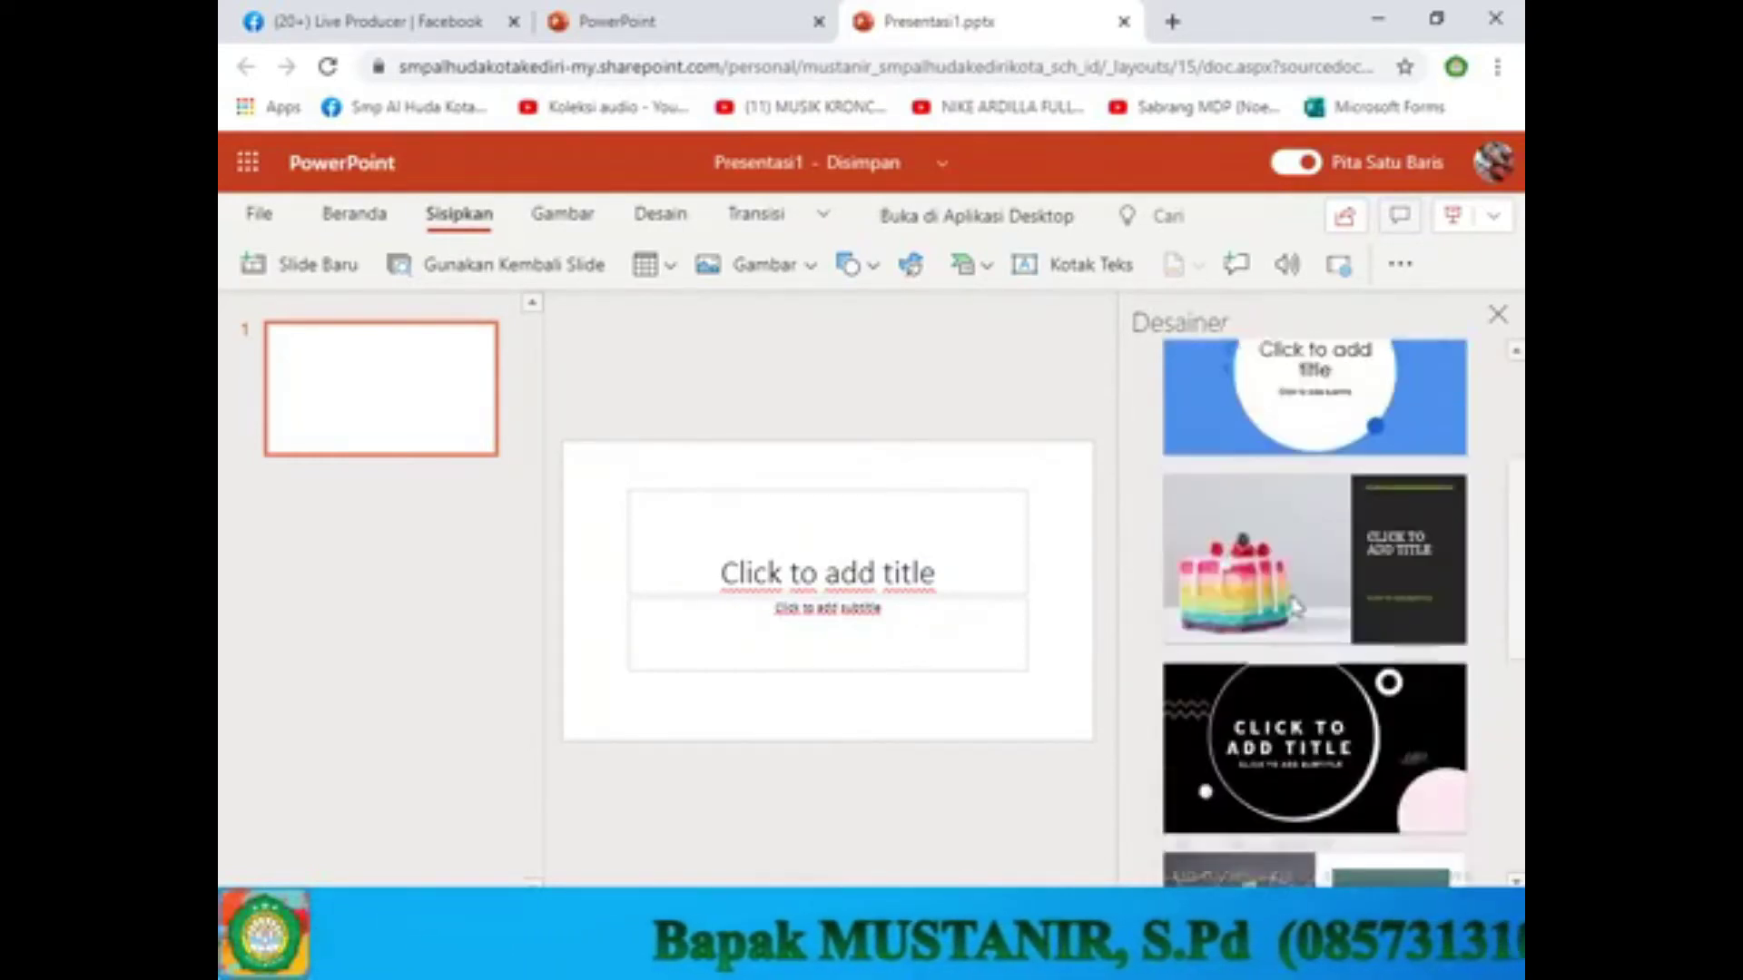
pyautogui.scroll(2, 1289, 545)
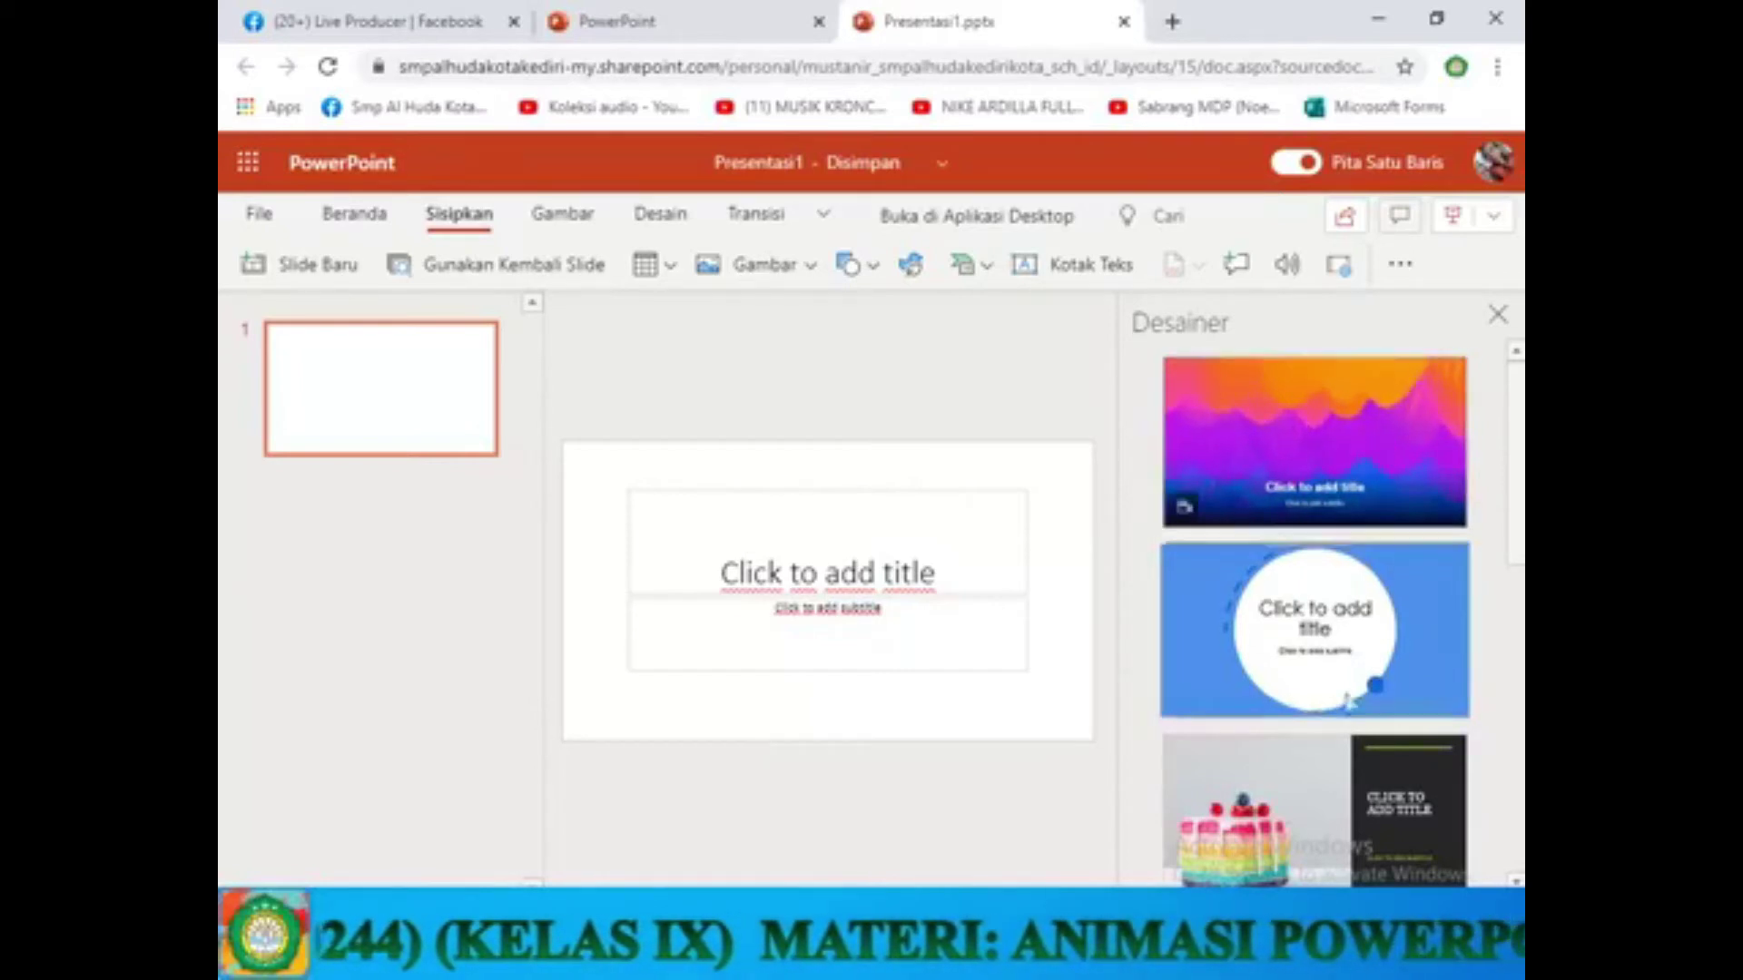
pyautogui.scroll(-5, 1236, 682)
pyautogui.scroll(-5, 1280, 667)
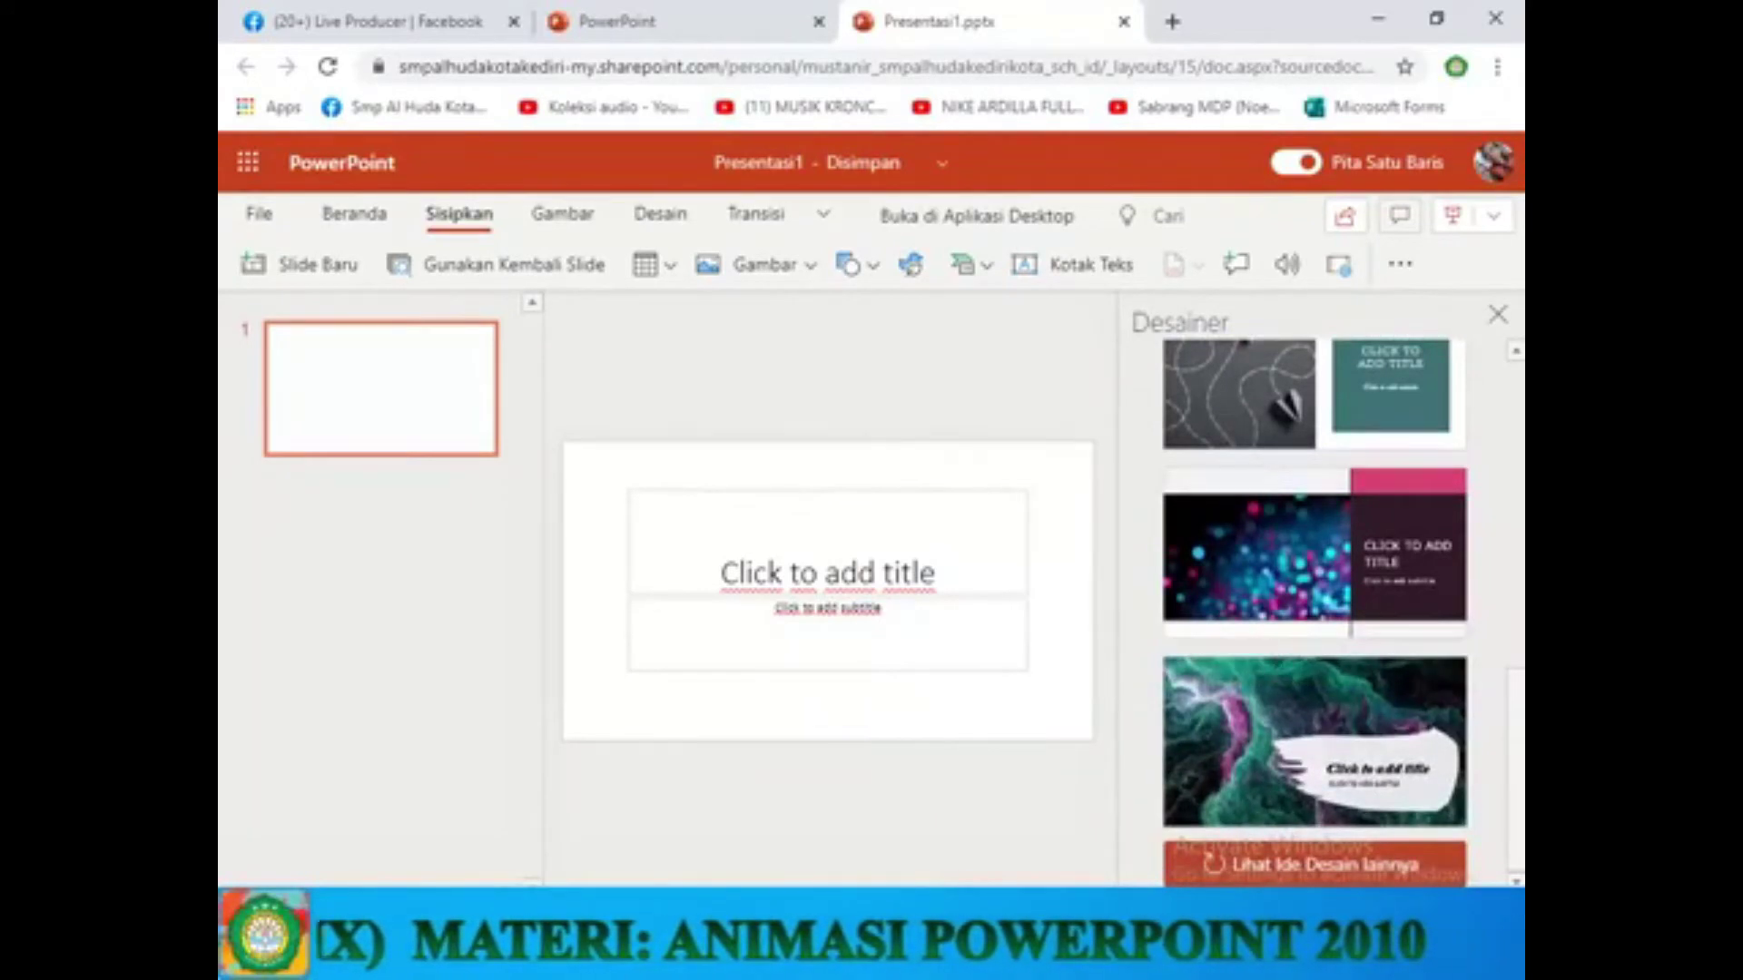
# - Load more design ideas with Lihat Ide Desain lainnya and browse the expanded list
pyautogui.click(1296, 873)
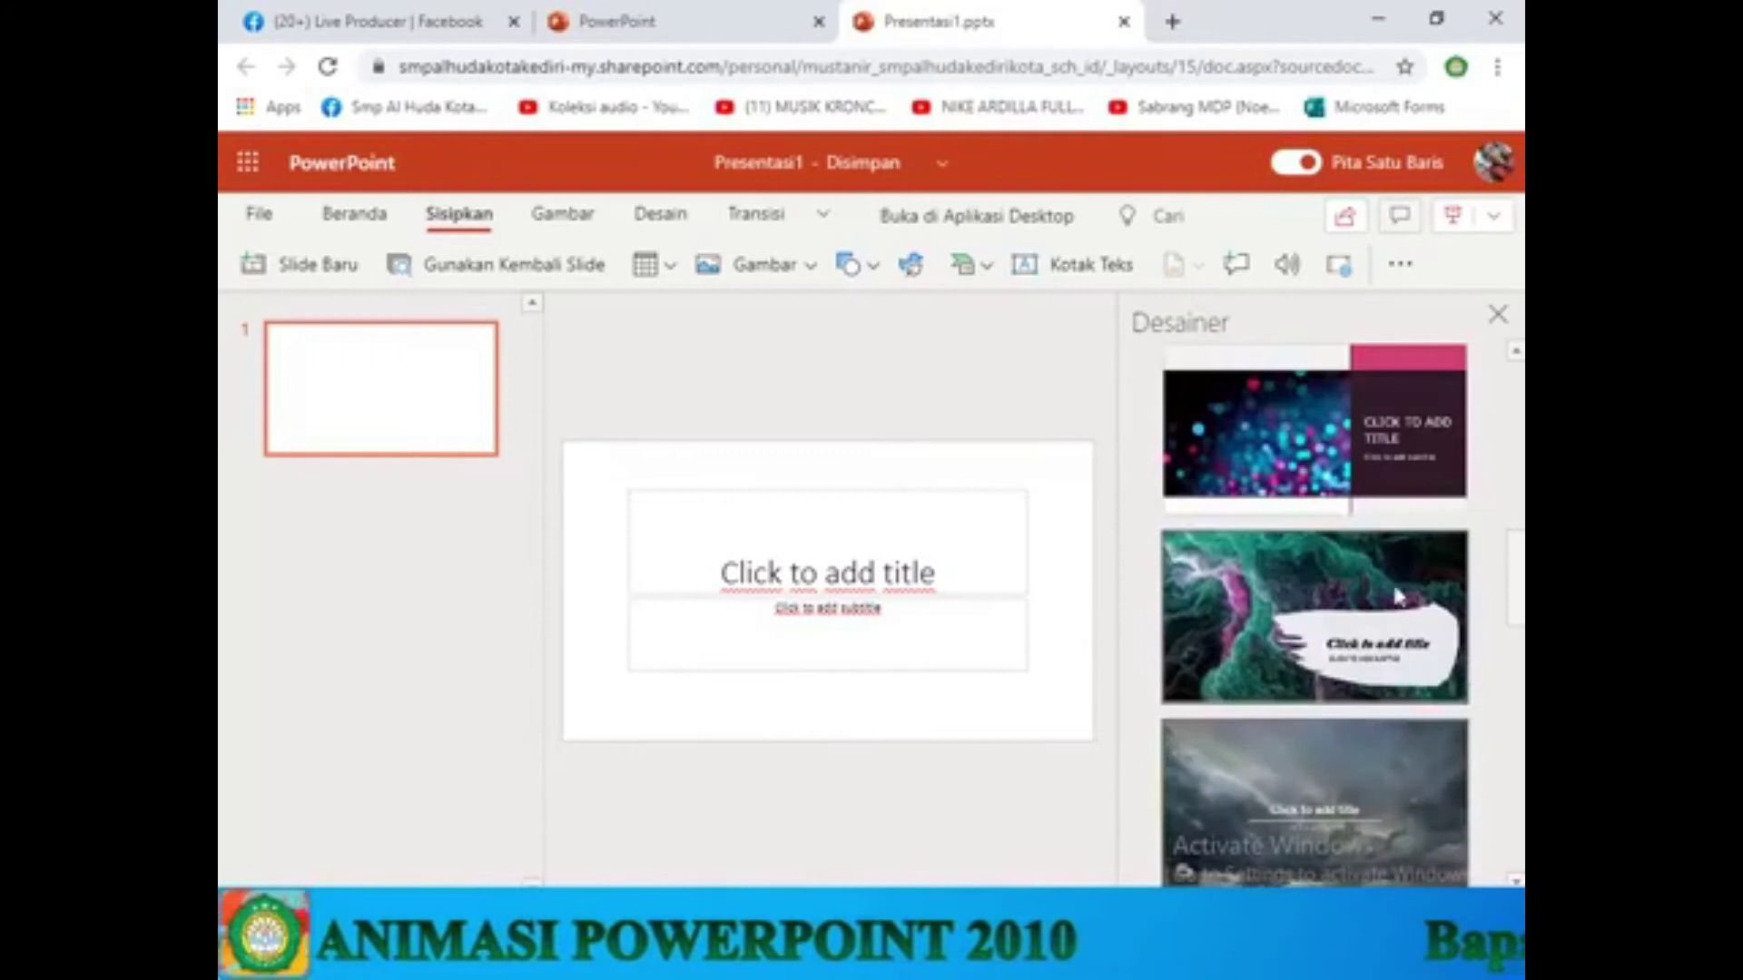
pyautogui.scroll(-3, 1352, 590)
pyautogui.scroll(-2, 1361, 608)
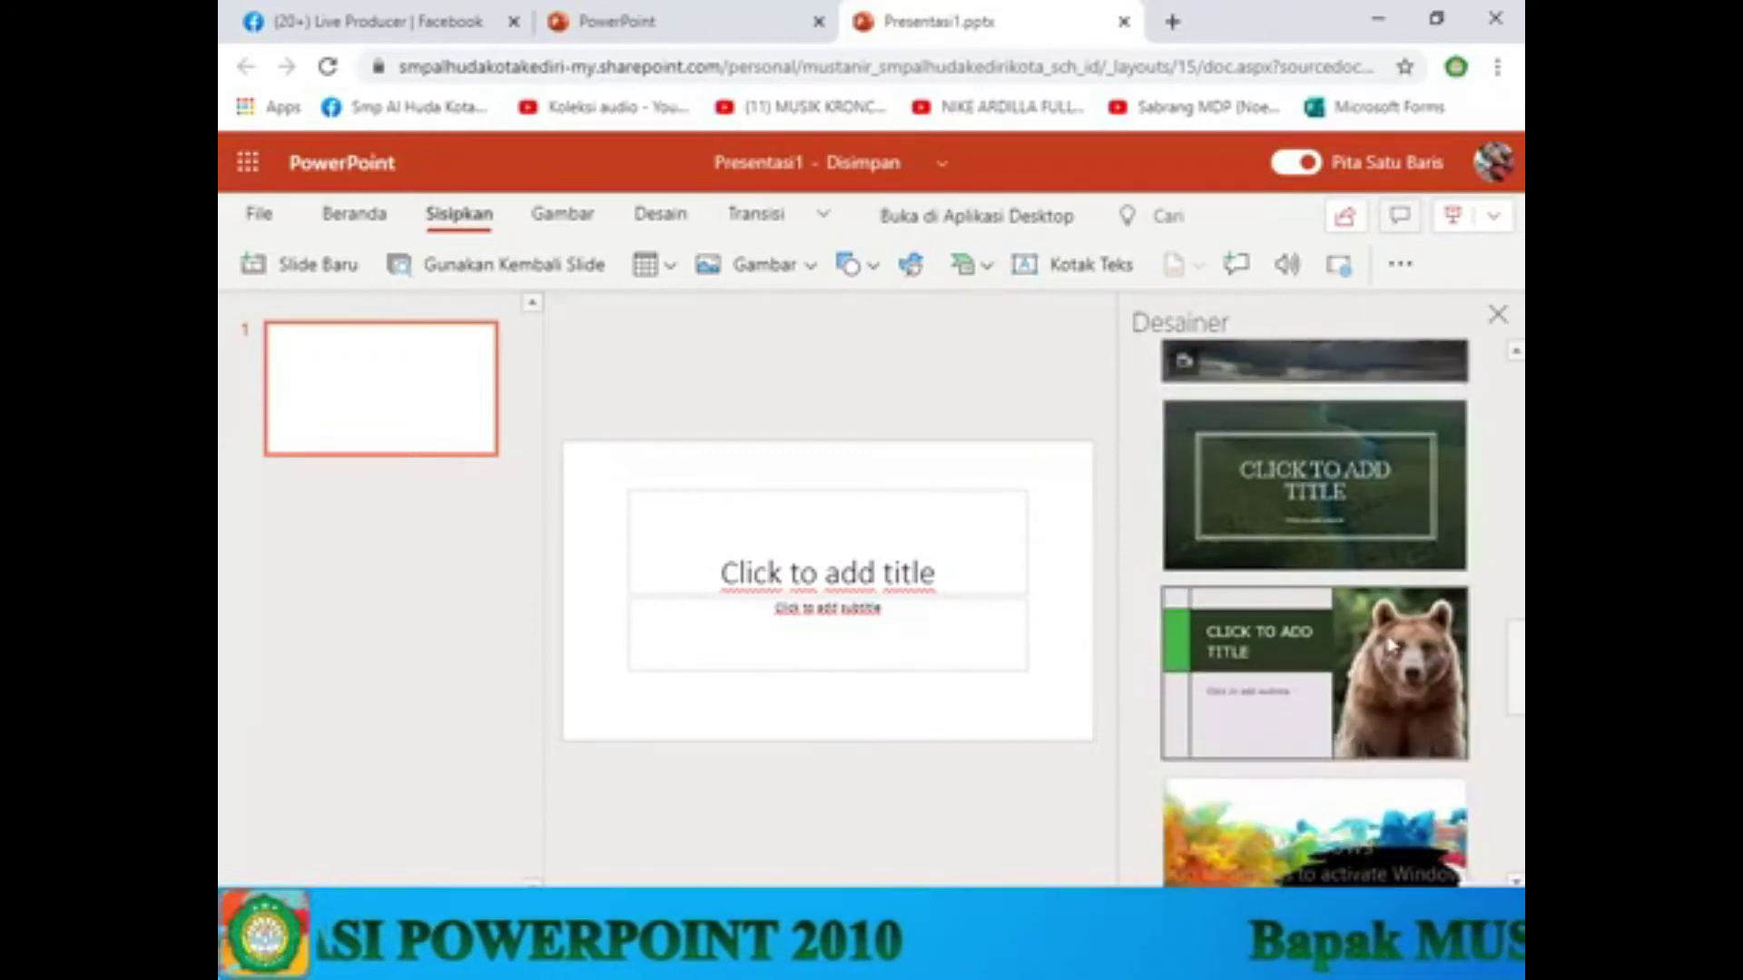
pyautogui.scroll(-5, 1371, 626)
pyautogui.scroll(6, 1384, 635)
pyautogui.scroll(3, 1385, 627)
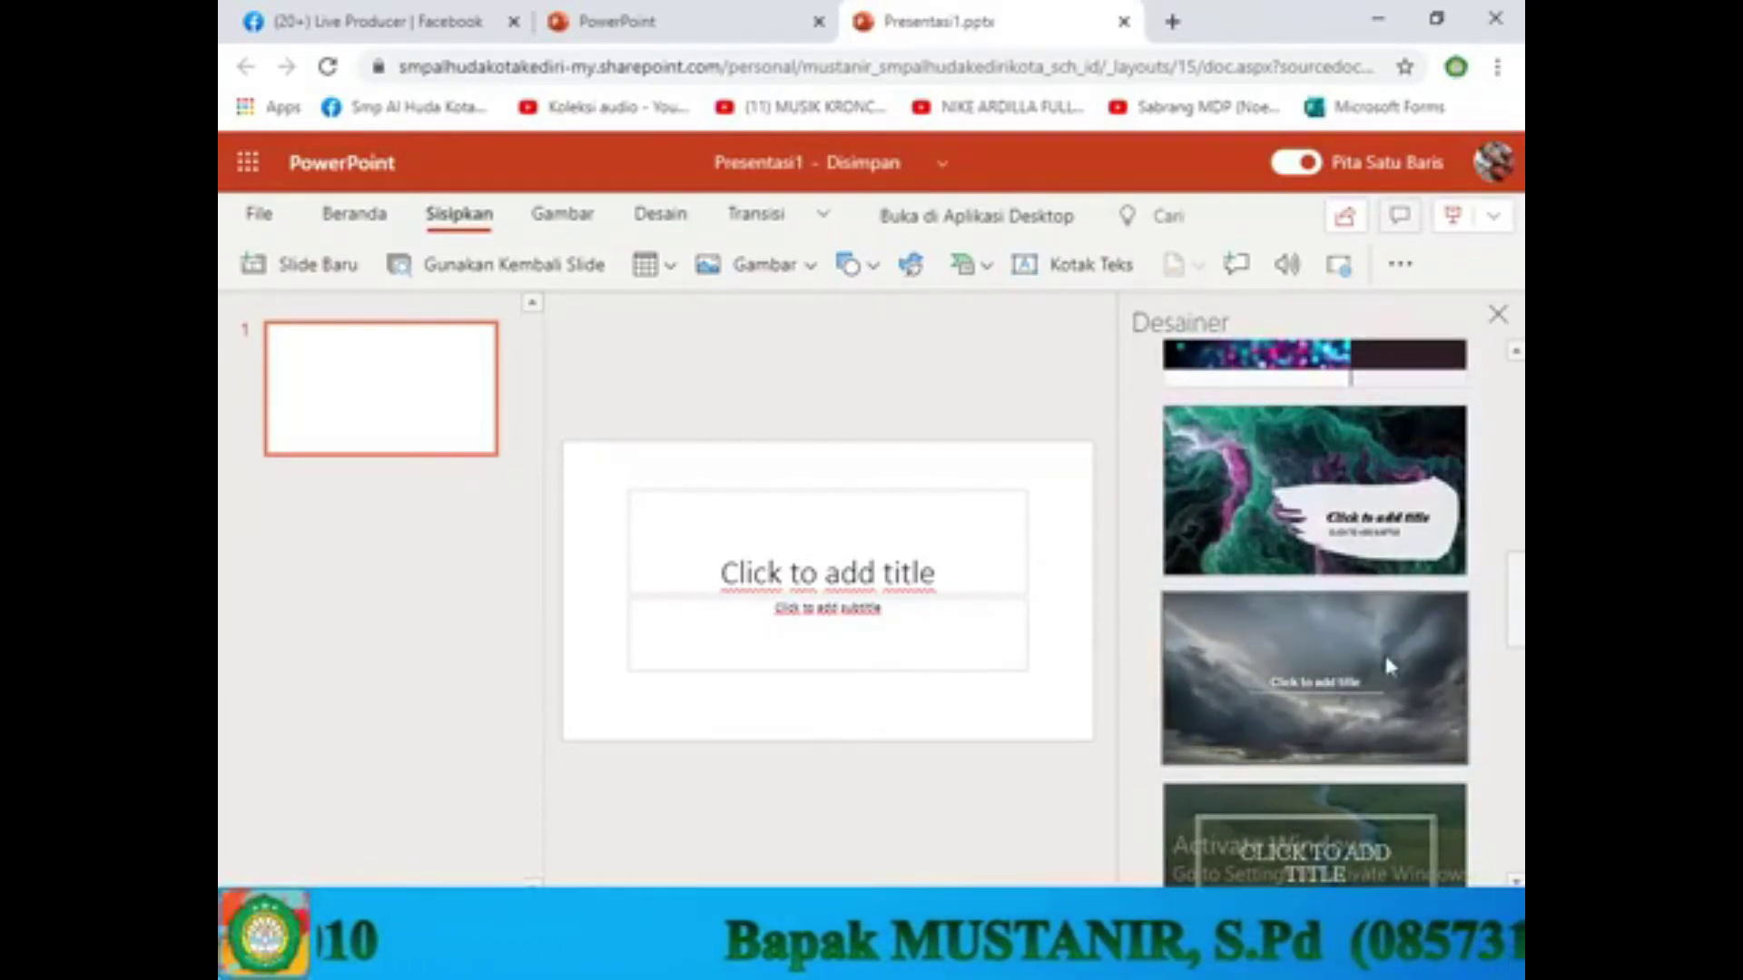
pyautogui.scroll(-2, 1383, 651)
pyautogui.scroll(-2, 1385, 648)
pyautogui.scroll(-3, 1387, 655)
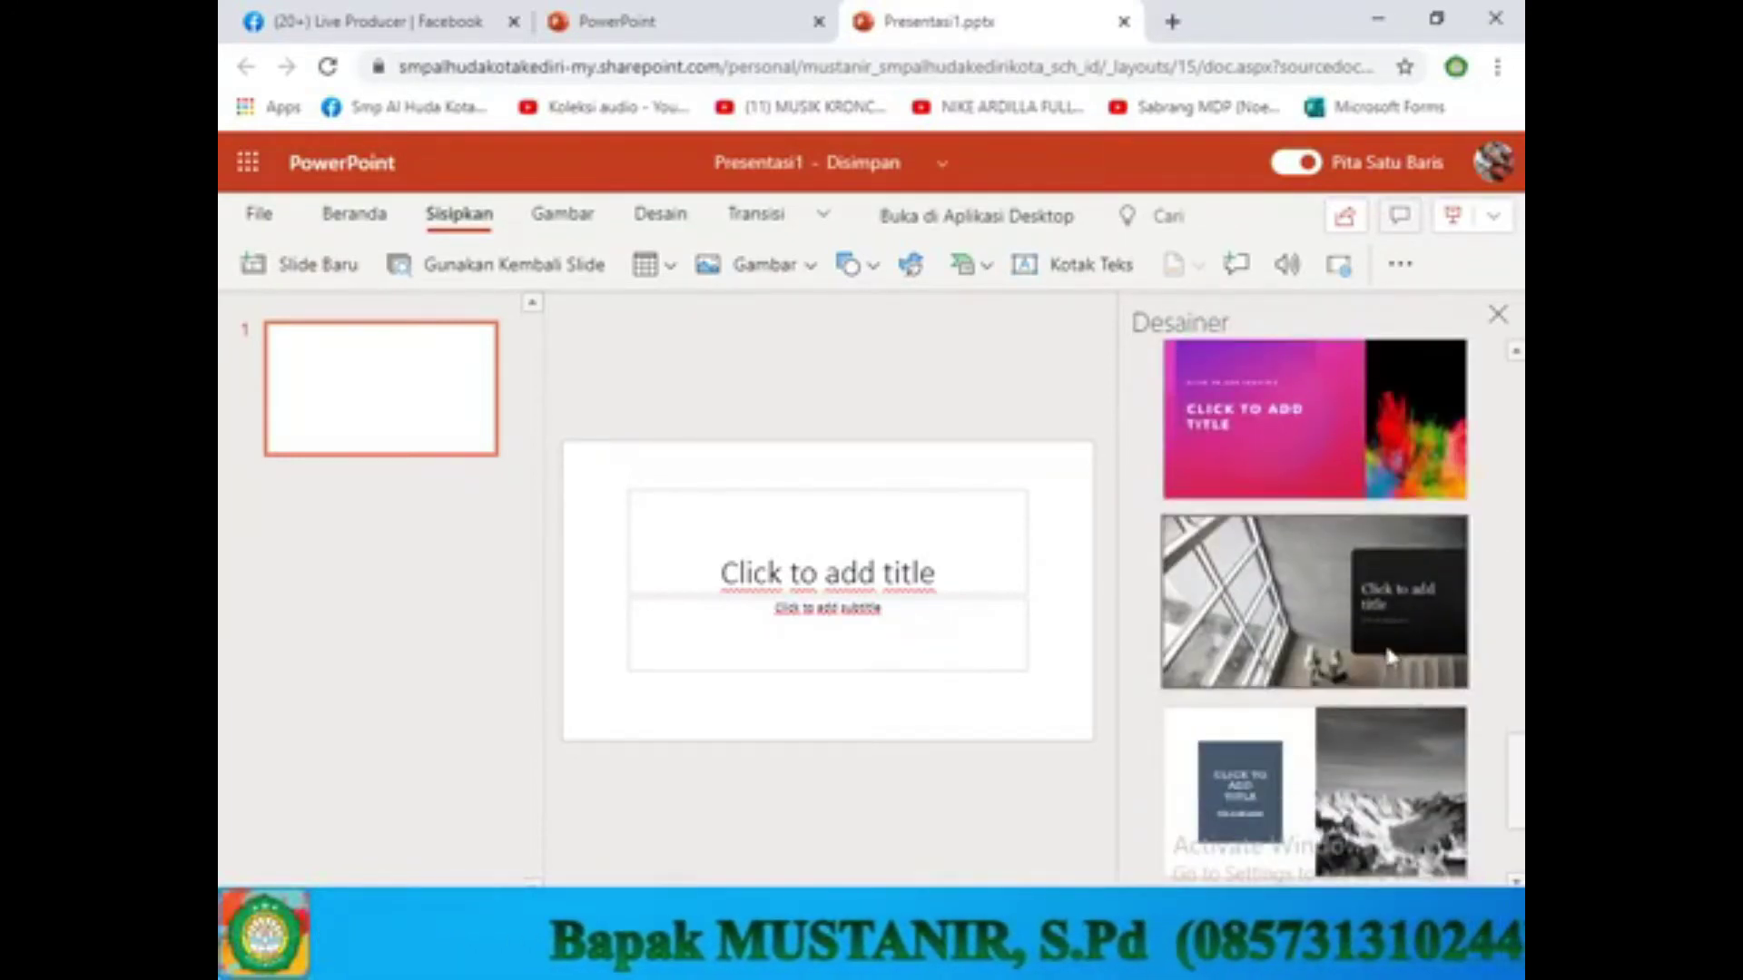
pyautogui.scroll(-3, 1389, 655)
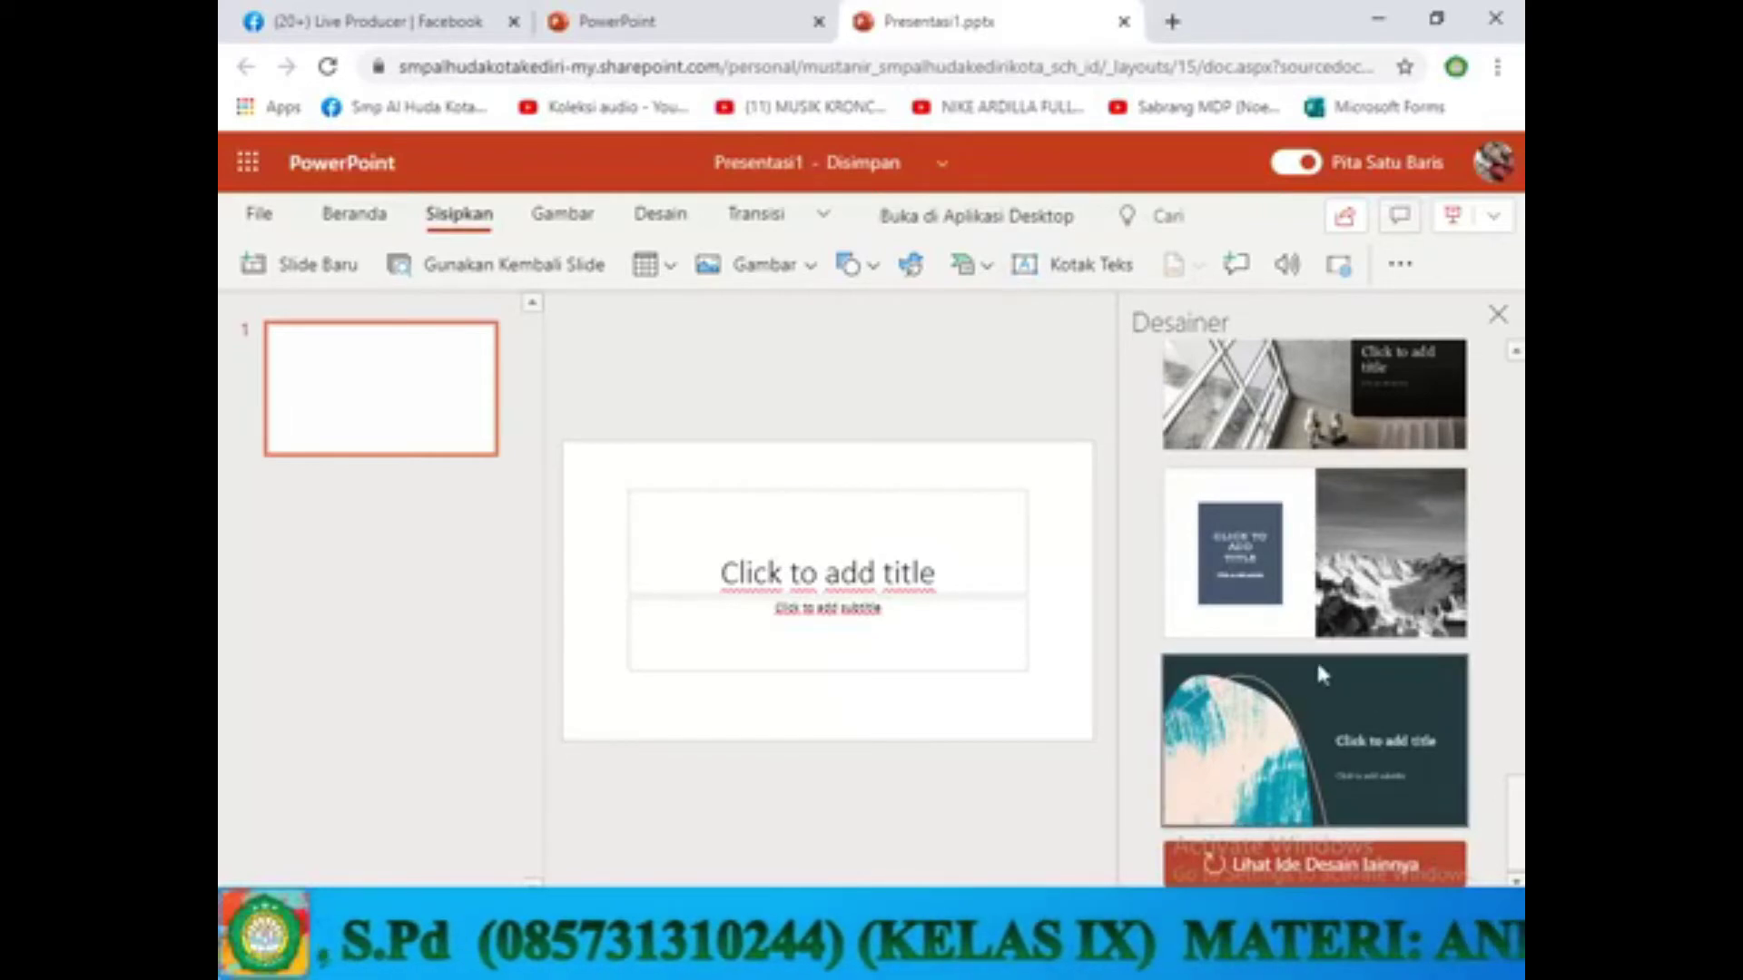
pyautogui.scroll(1, 1350, 490)
pyautogui.scroll(5, 1351, 497)
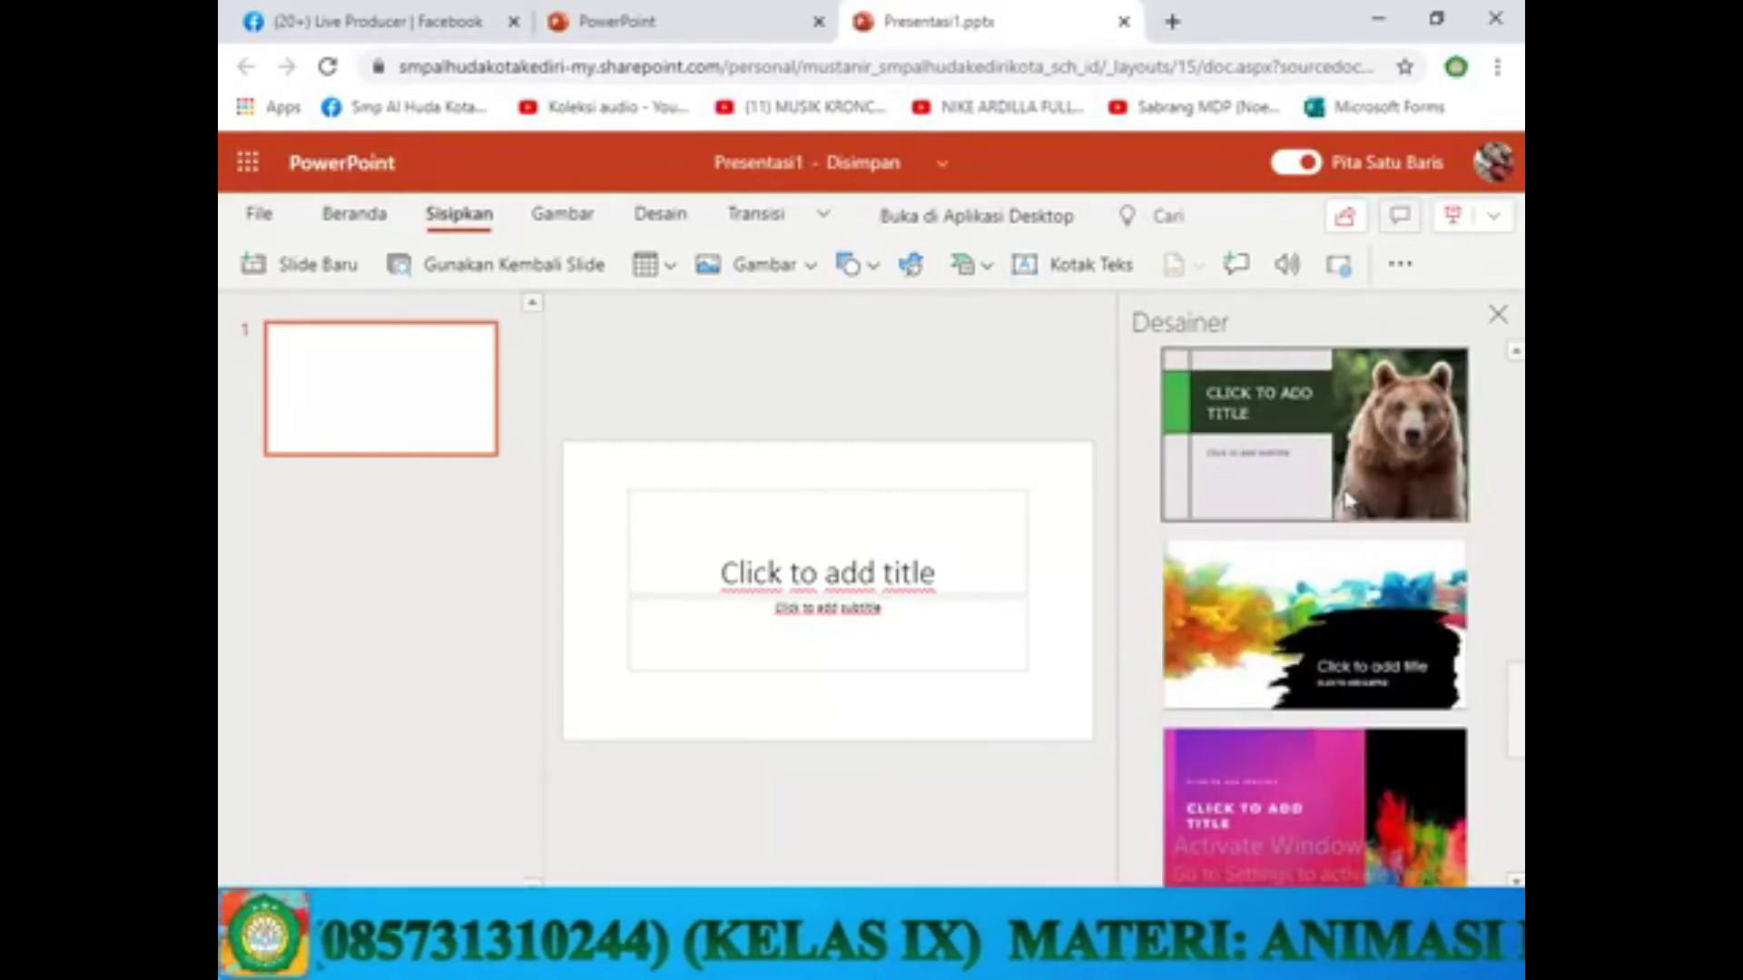
pyautogui.scroll(3, 1436, 505)
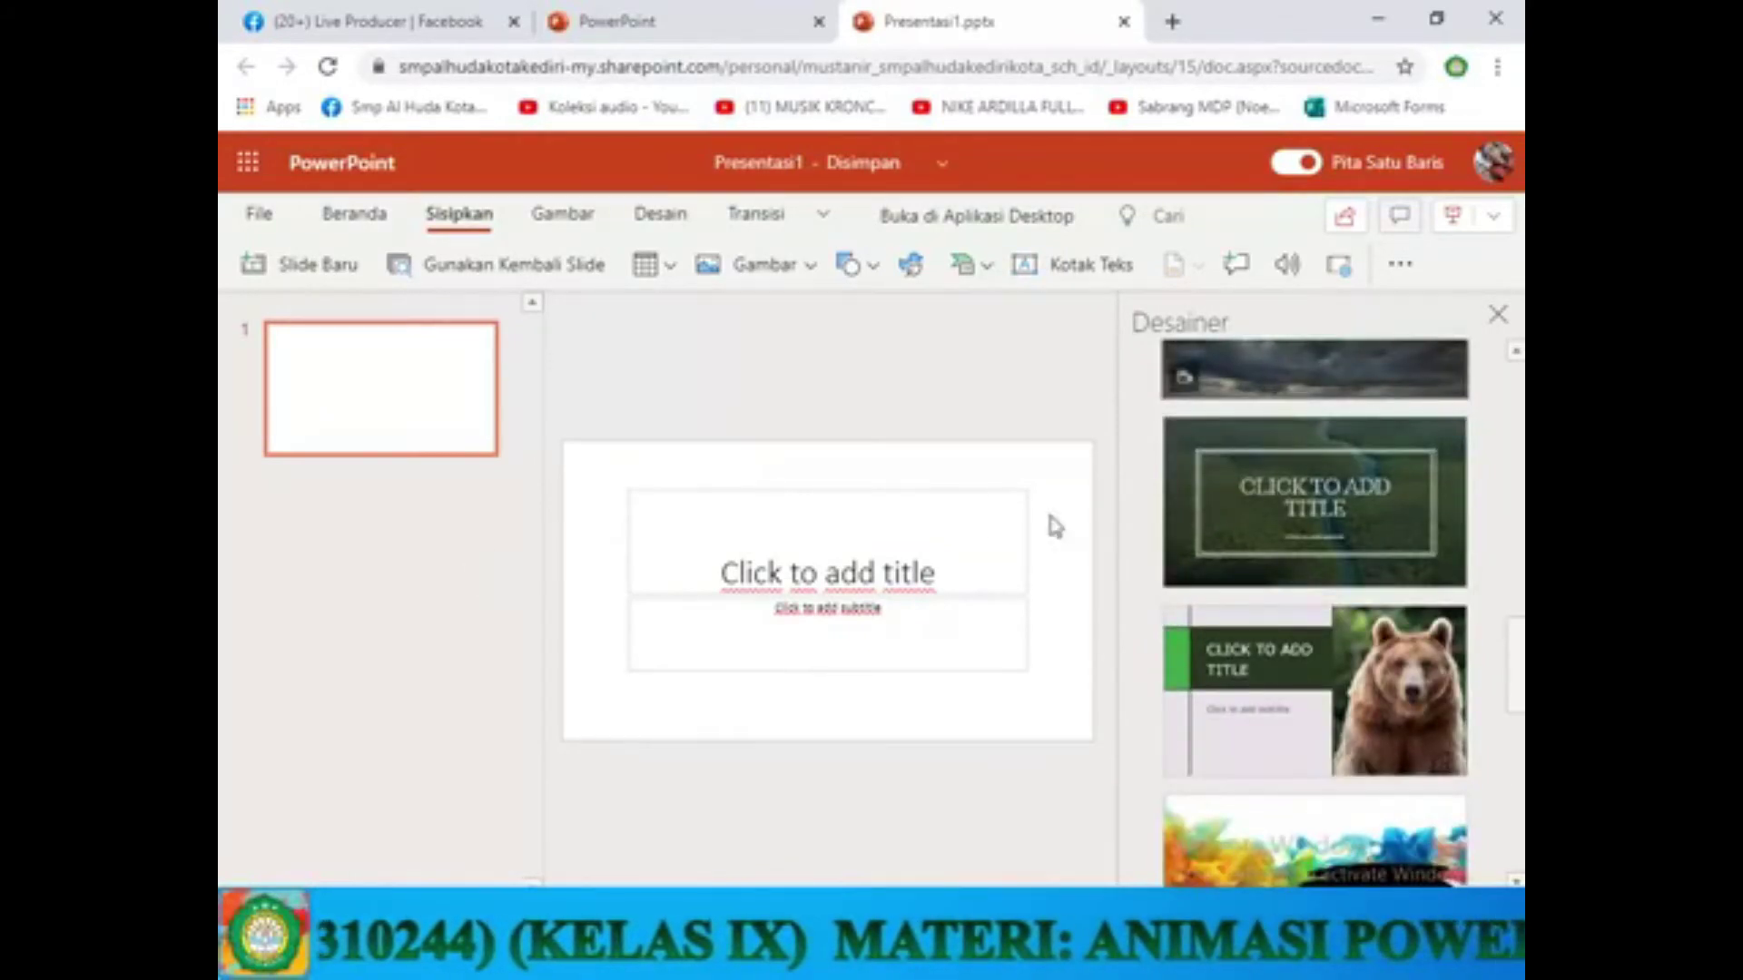
pyautogui.scroll(2, 1474, 614)
pyautogui.scroll(2, 1457, 612)
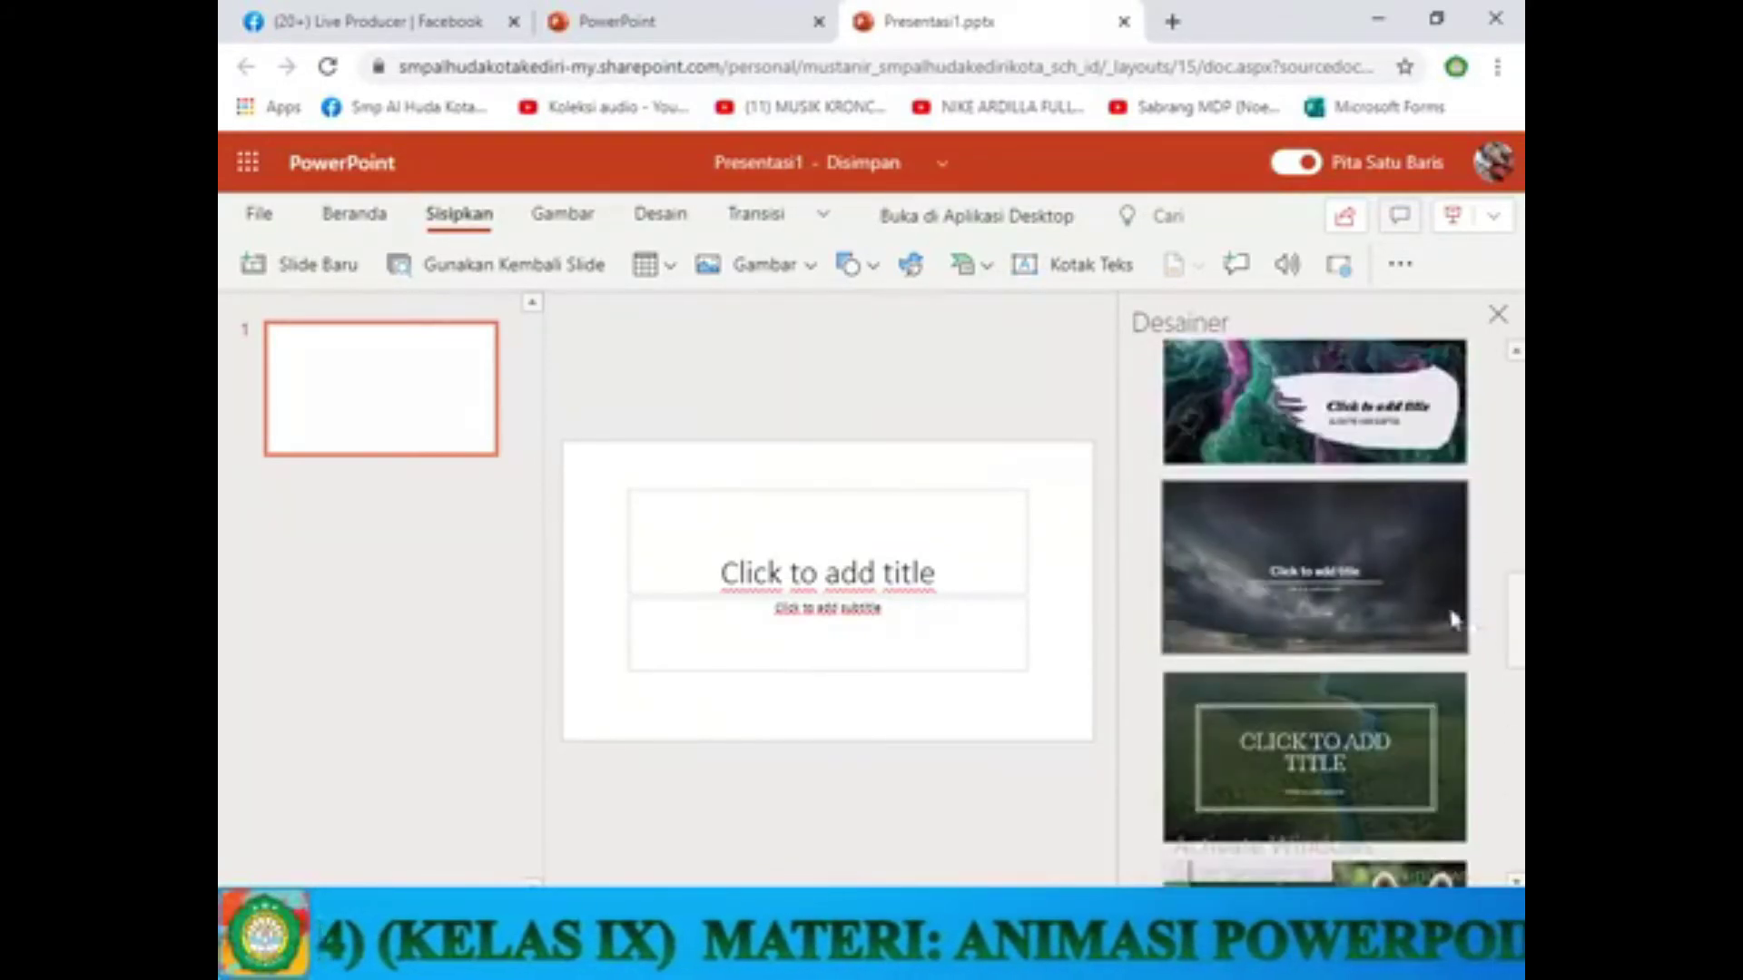
# - Apply the dark stormy-cloud design from Designer to the title slide
pyautogui.click(1369, 539)
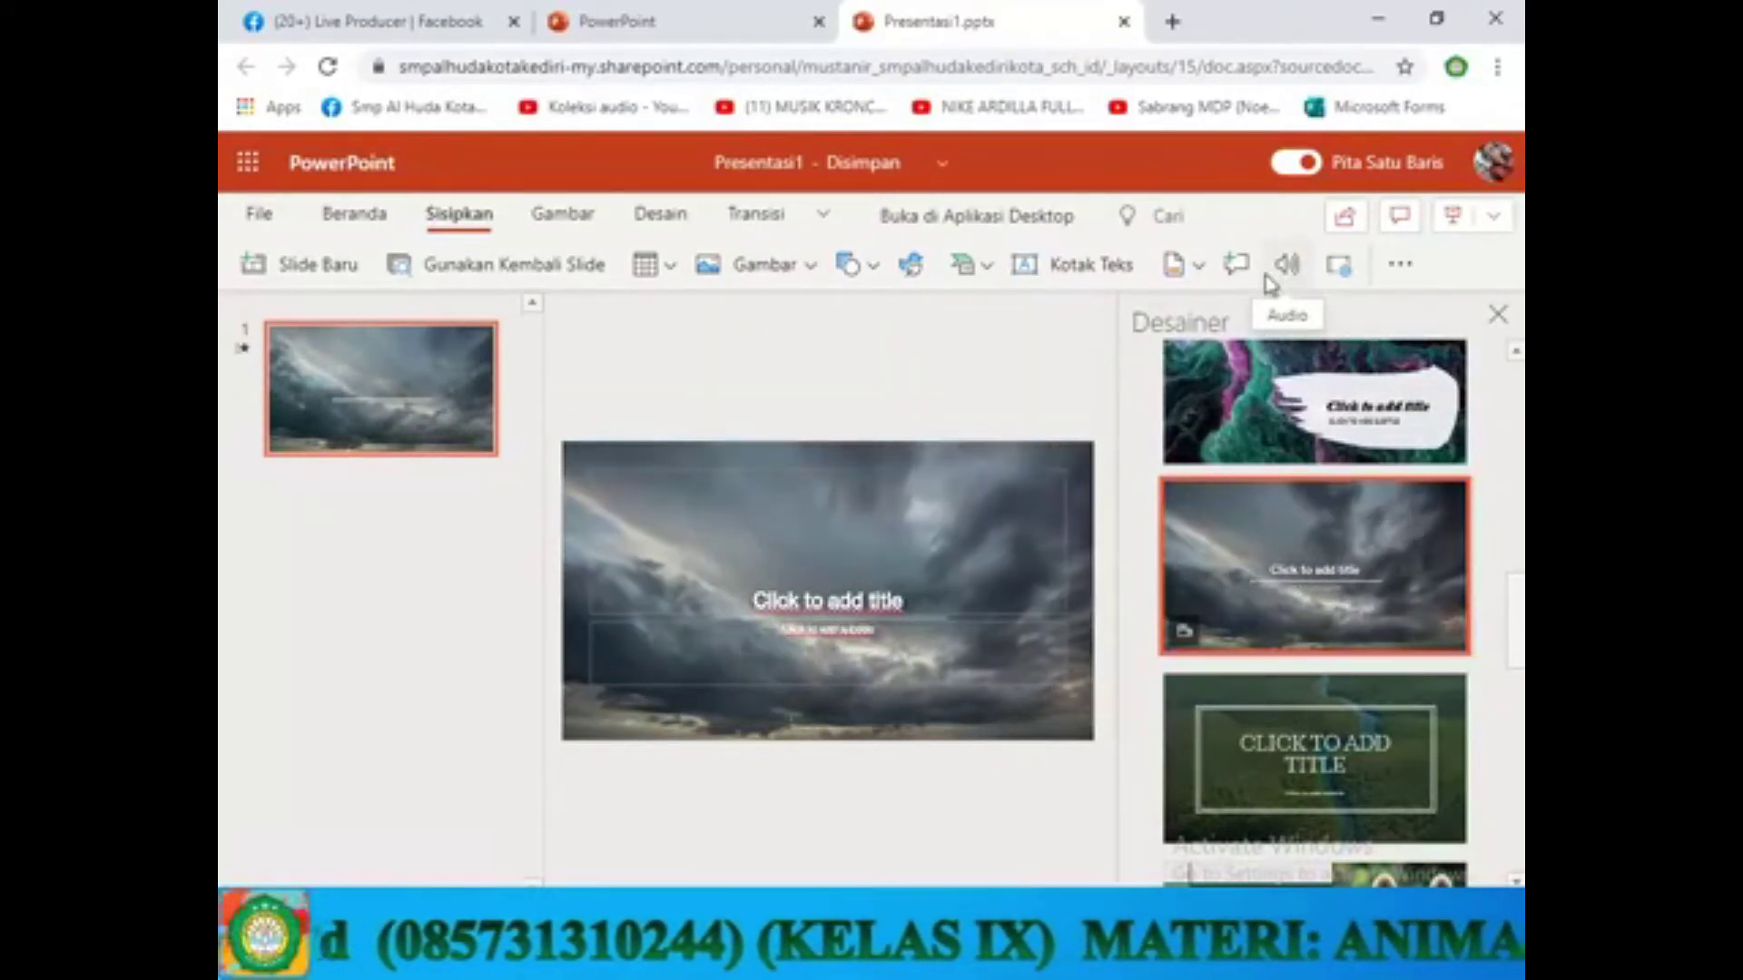
# - Start inserting an online video via Sisipkan > Video Online
pyautogui.click(1338, 267)
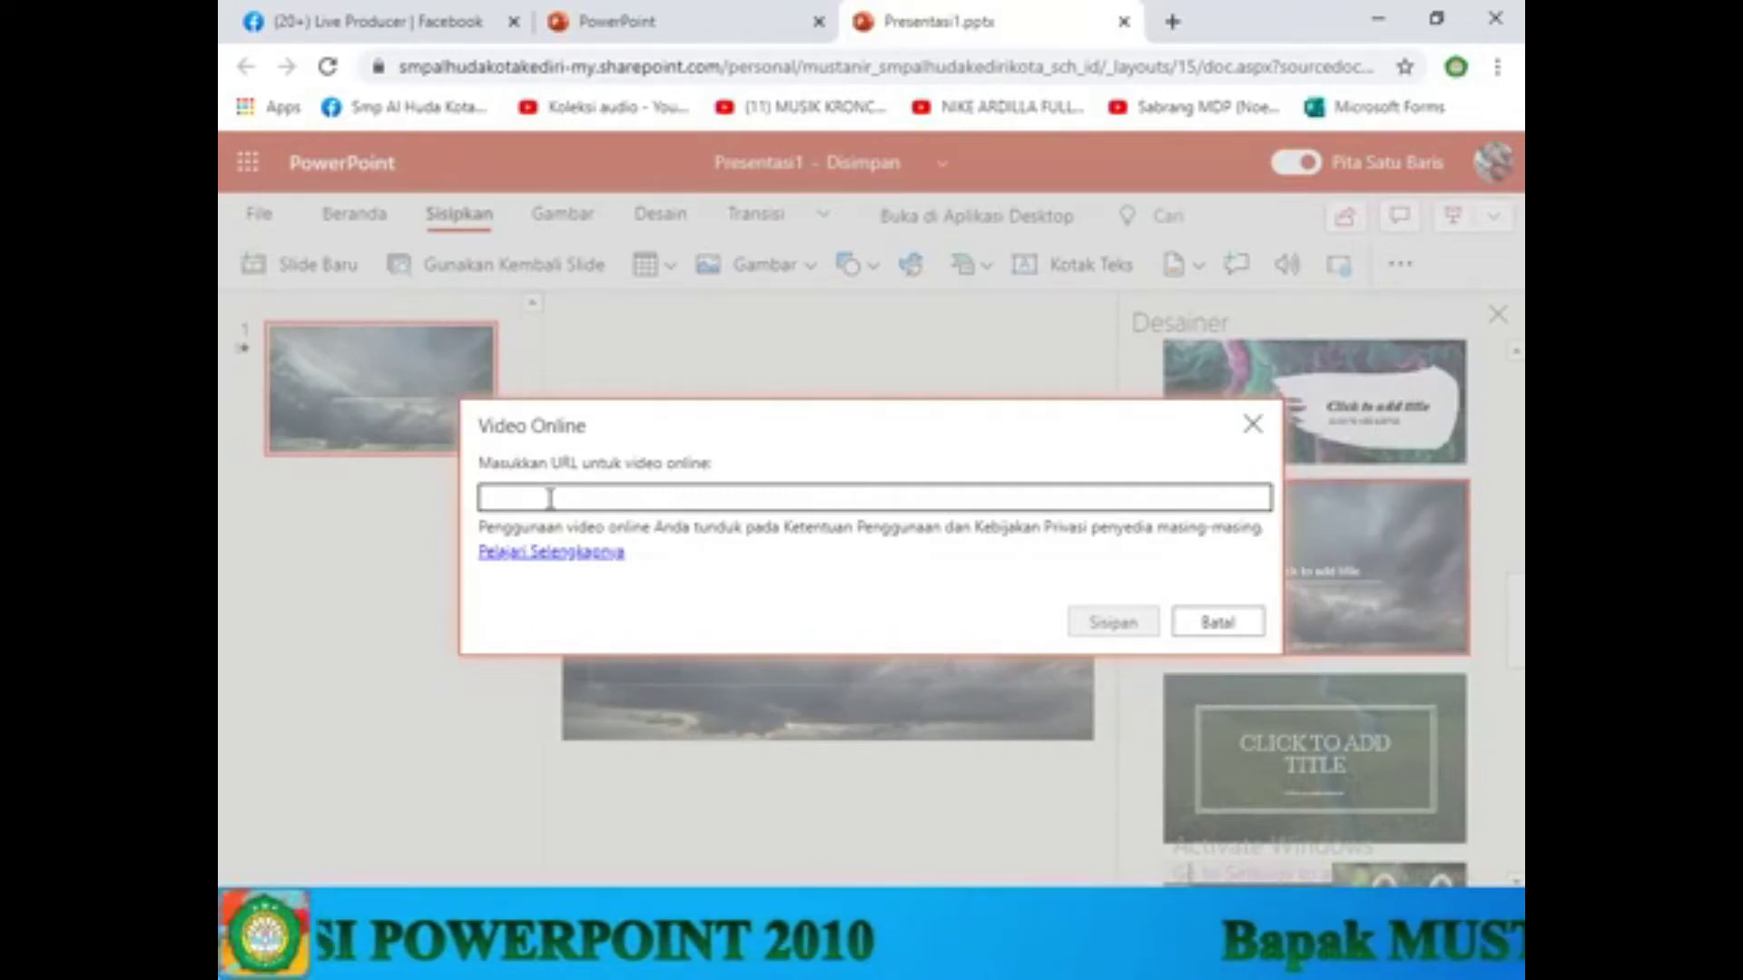
# - In a new browser tab, search Google for 'animasi'
pyautogui.click(1171, 22)
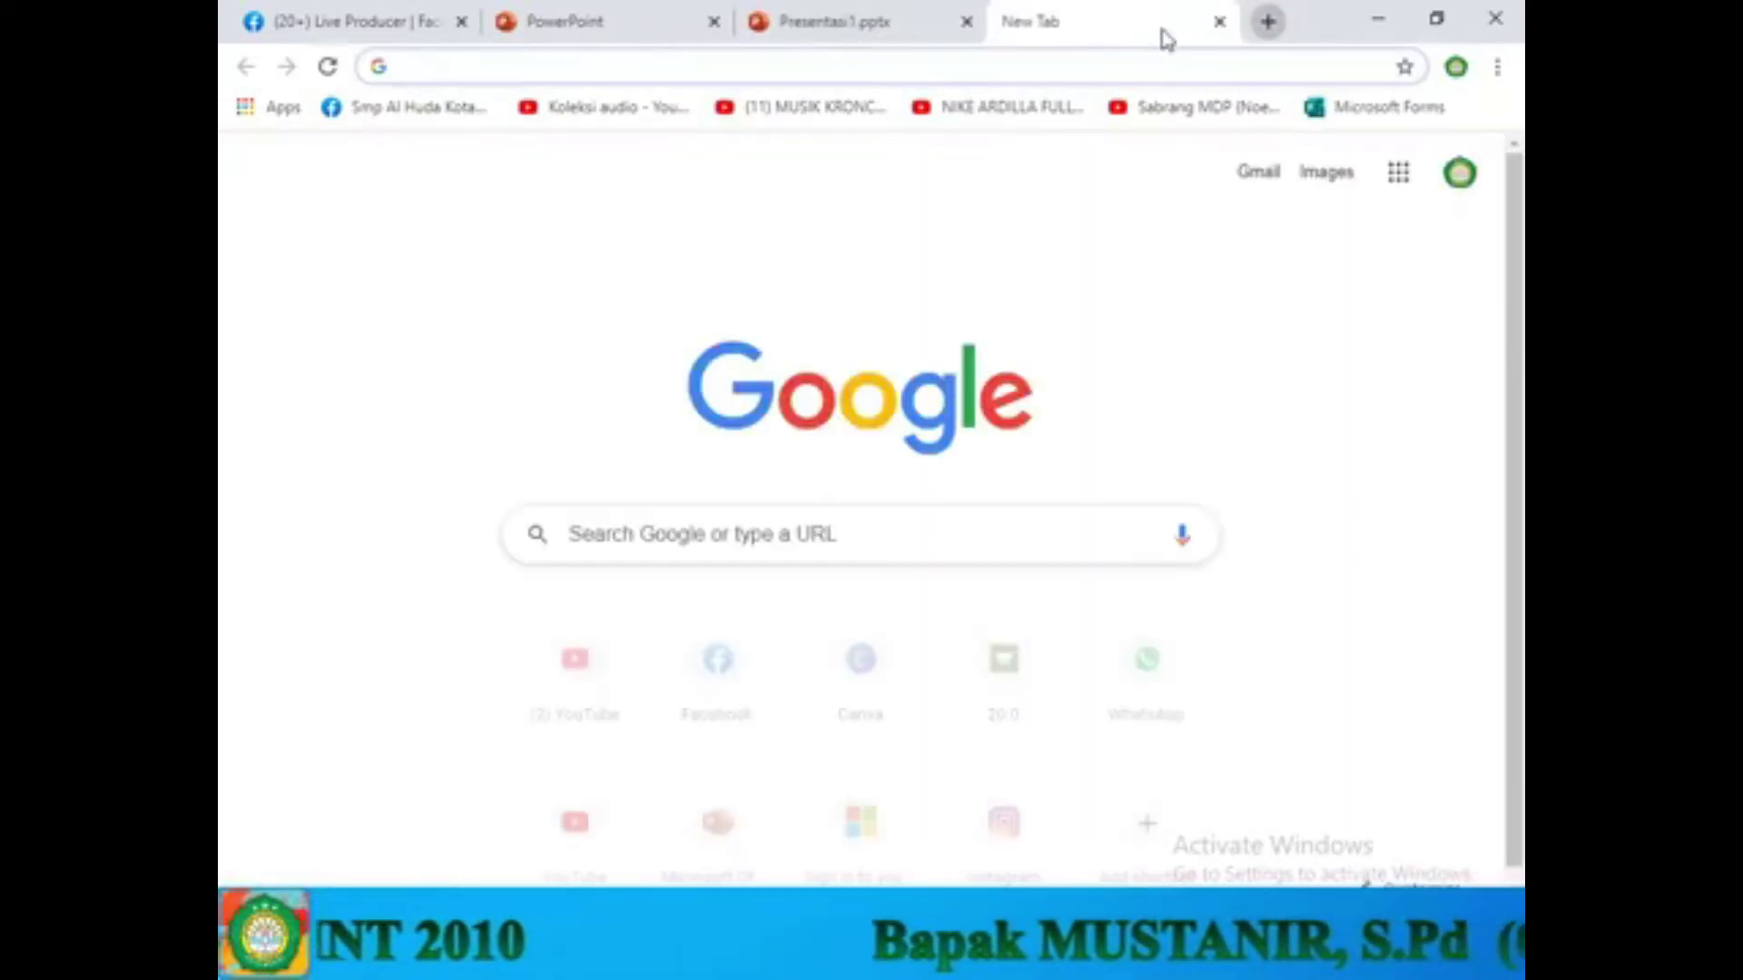
pyautogui.click(494, 67)
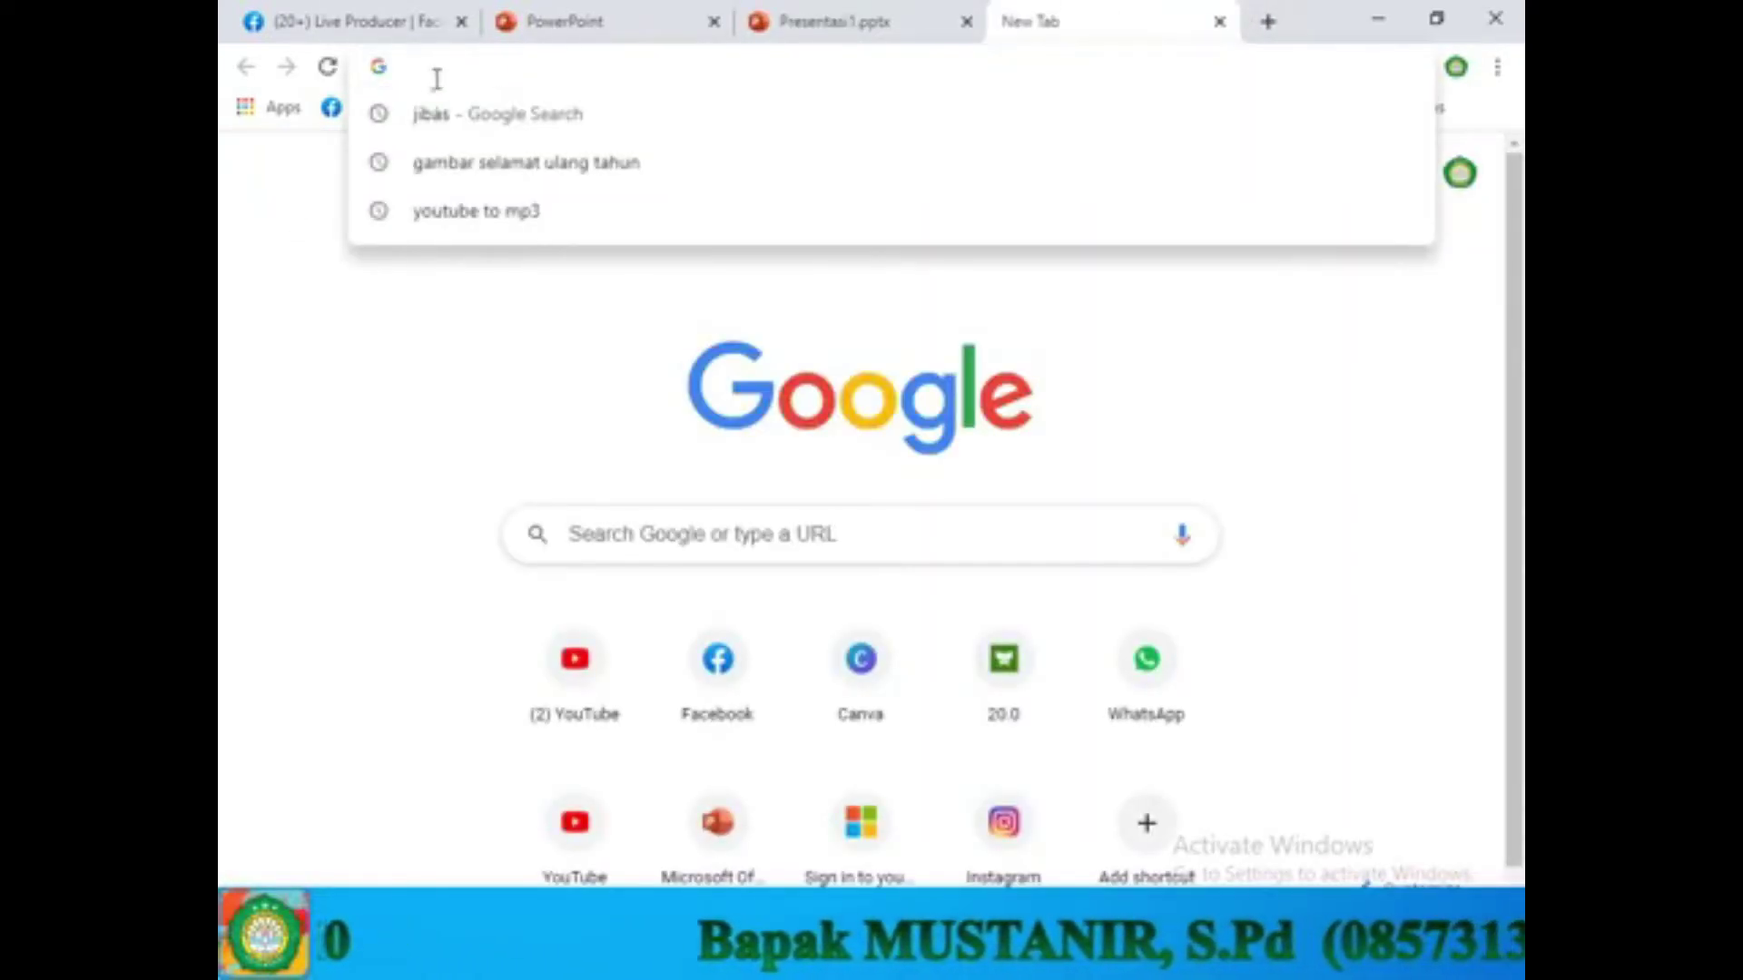
pyautogui.moveTo(885, 210)
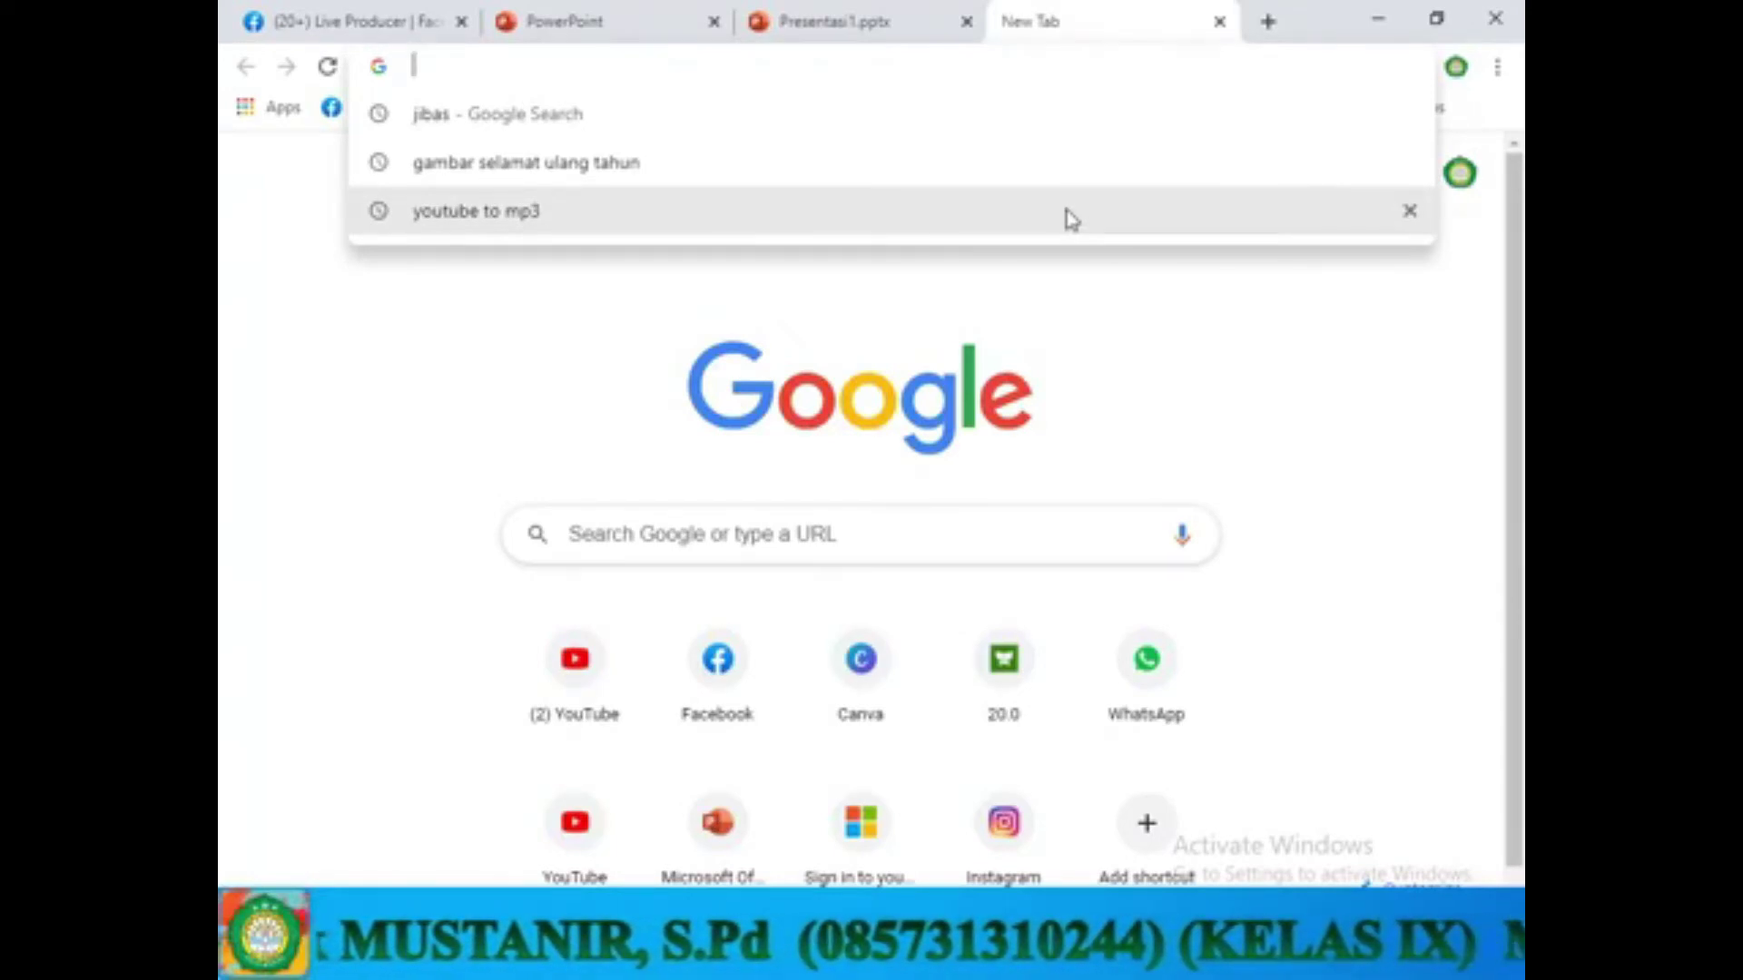
pyautogui.write('aninm')
pyautogui.press('BackSpace')
pyautogui.press('BackSpace')
pyautogui.write('mas')
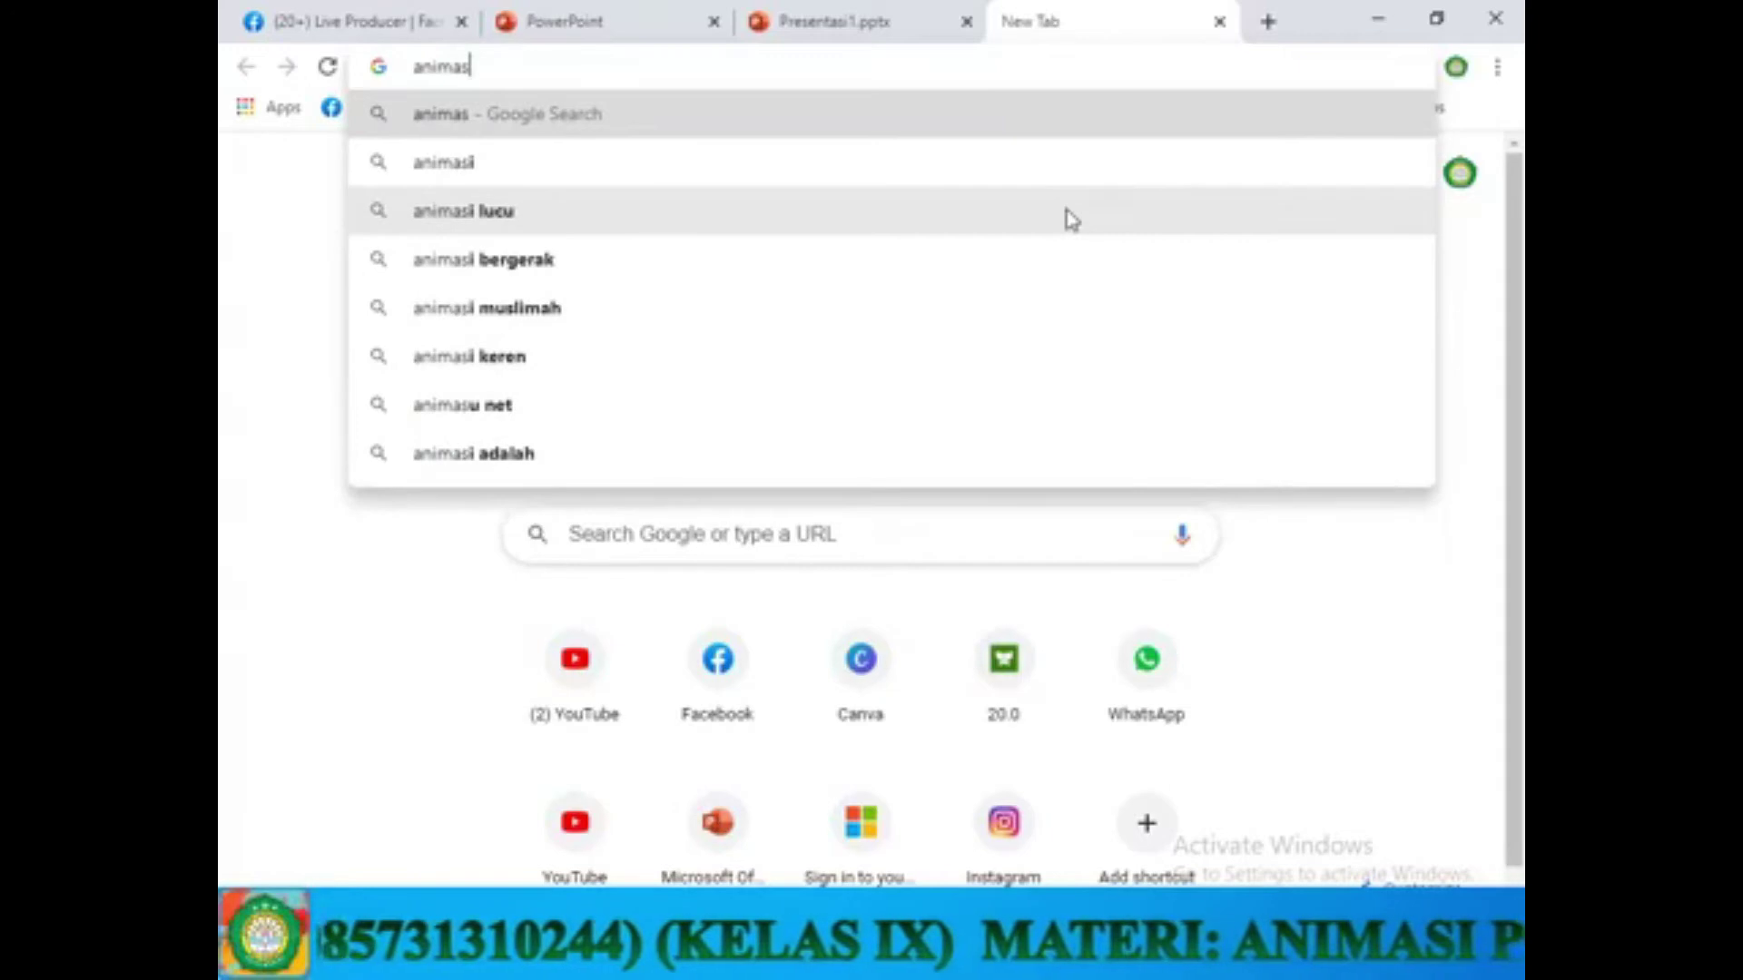
pyautogui.write('i')
pyautogui.press('Return')
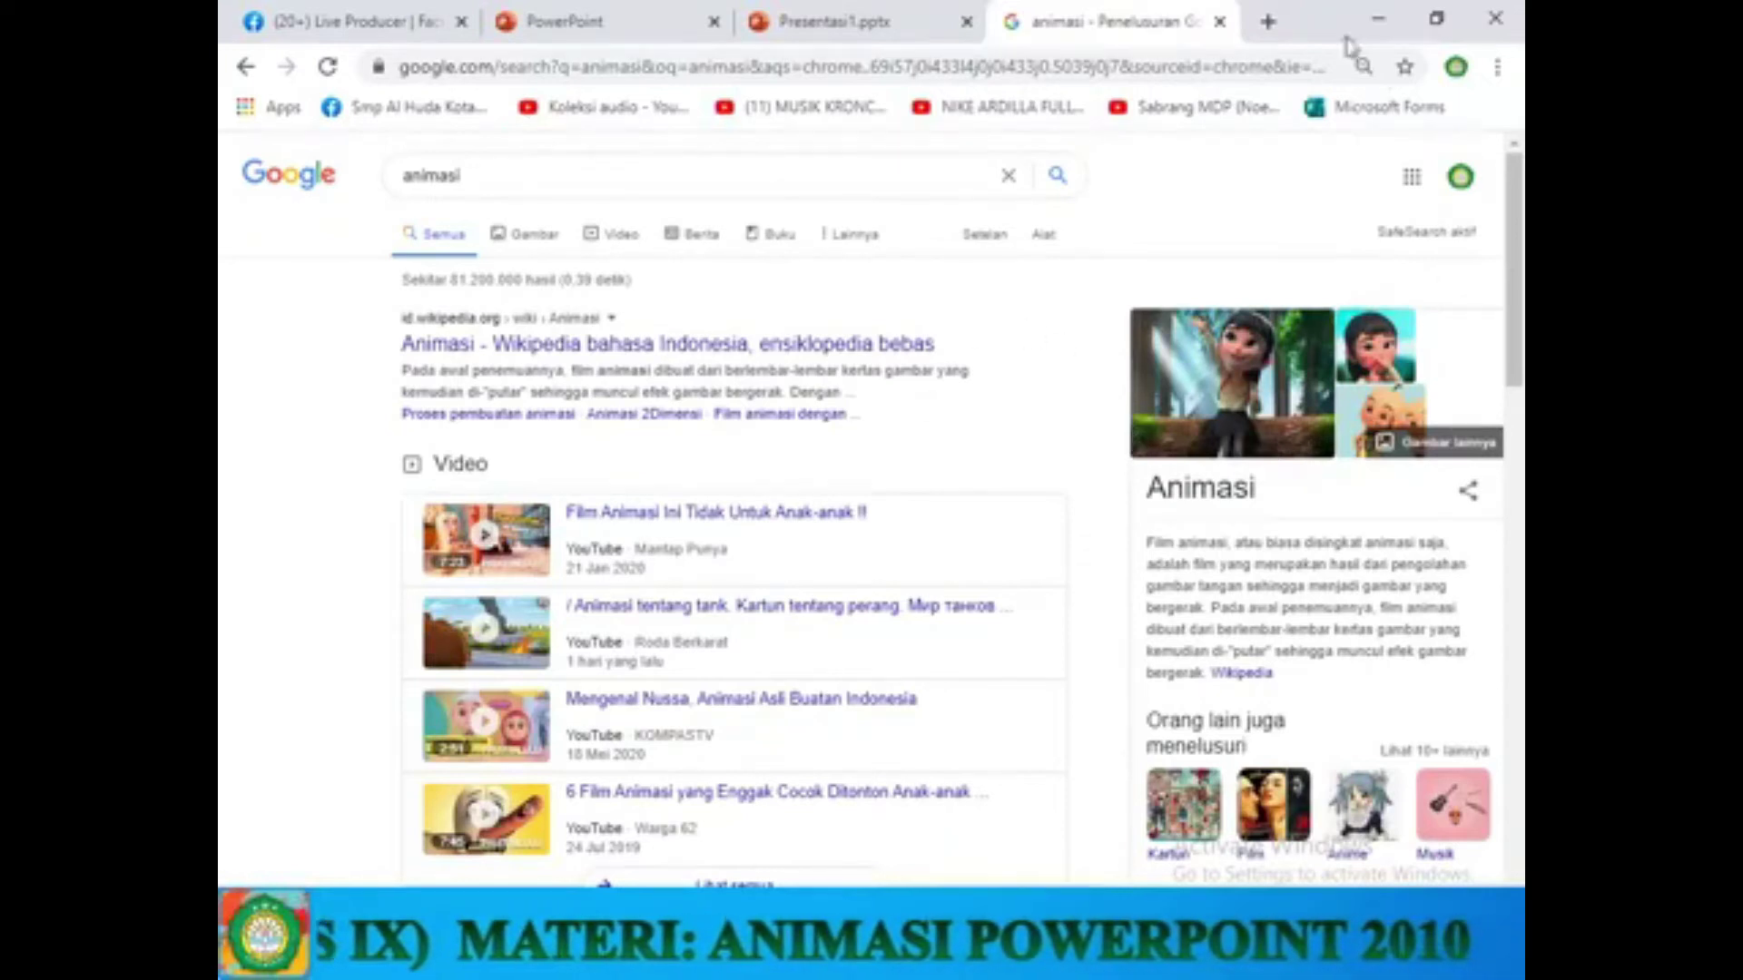
# - Refine the search to 'animasi pendek' and open the KINCIR Pixar short-animation article
pyautogui.click(485, 172)
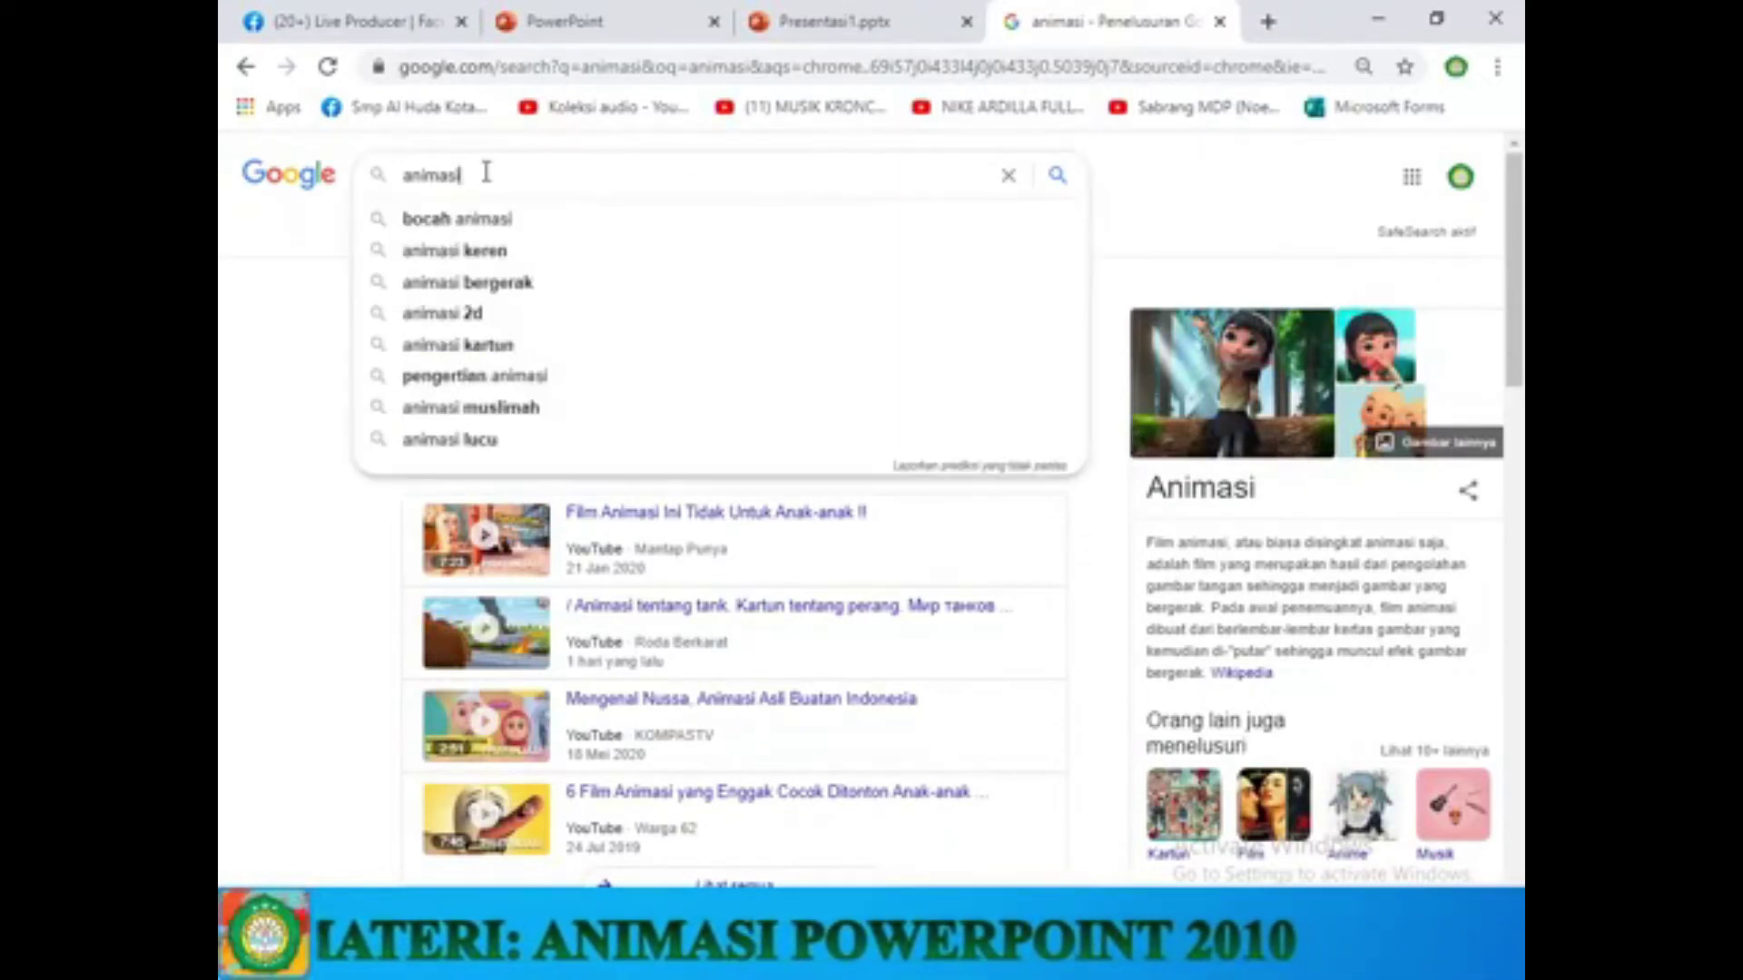
pyautogui.write('pe')
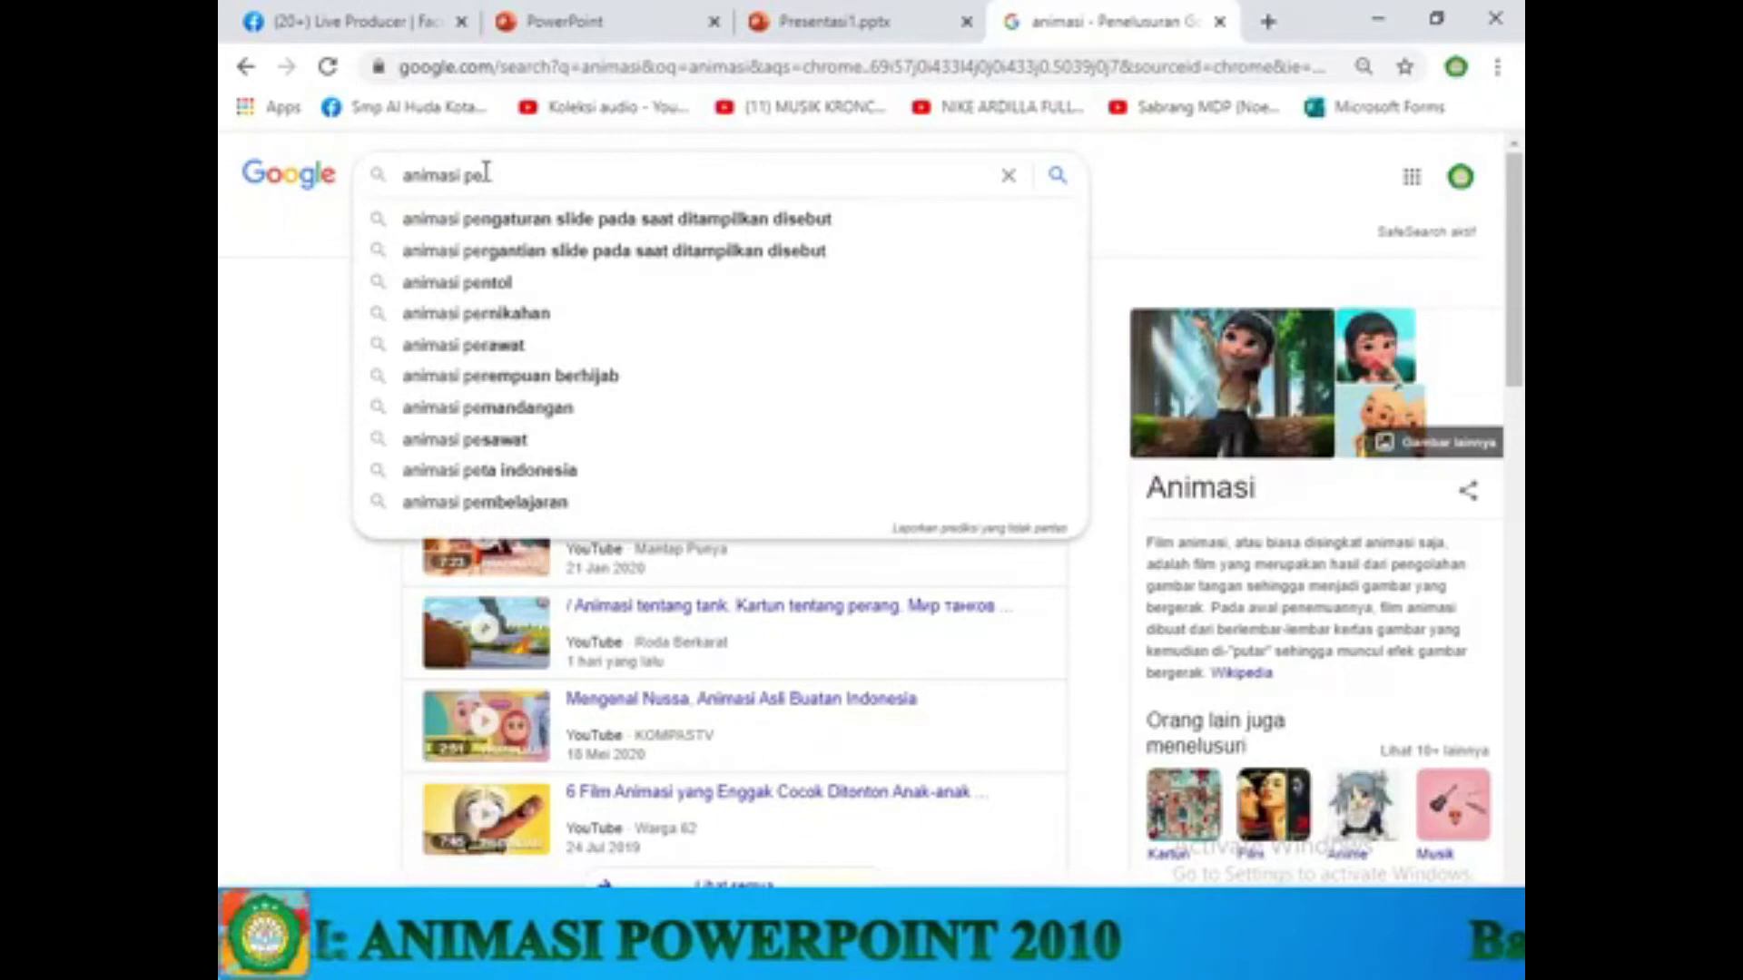
pyautogui.write('ndek')
pyautogui.press('Return')
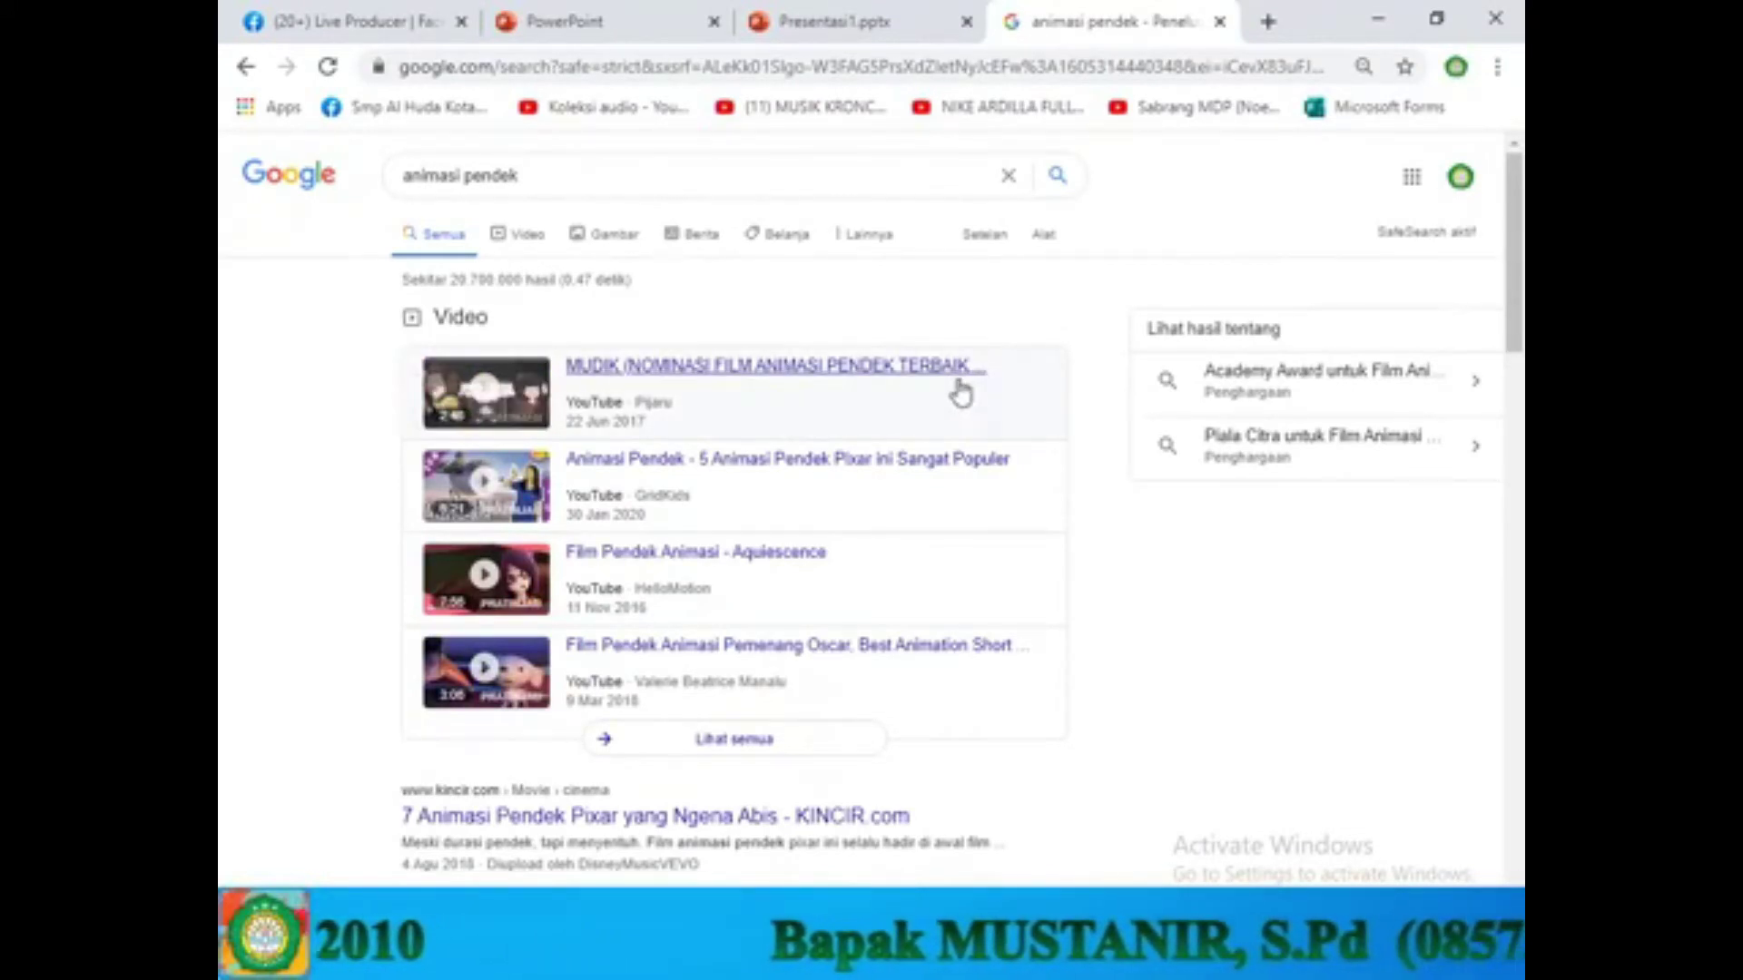
pyautogui.scroll(-1, 926, 644)
pyautogui.scroll(-4, 926, 644)
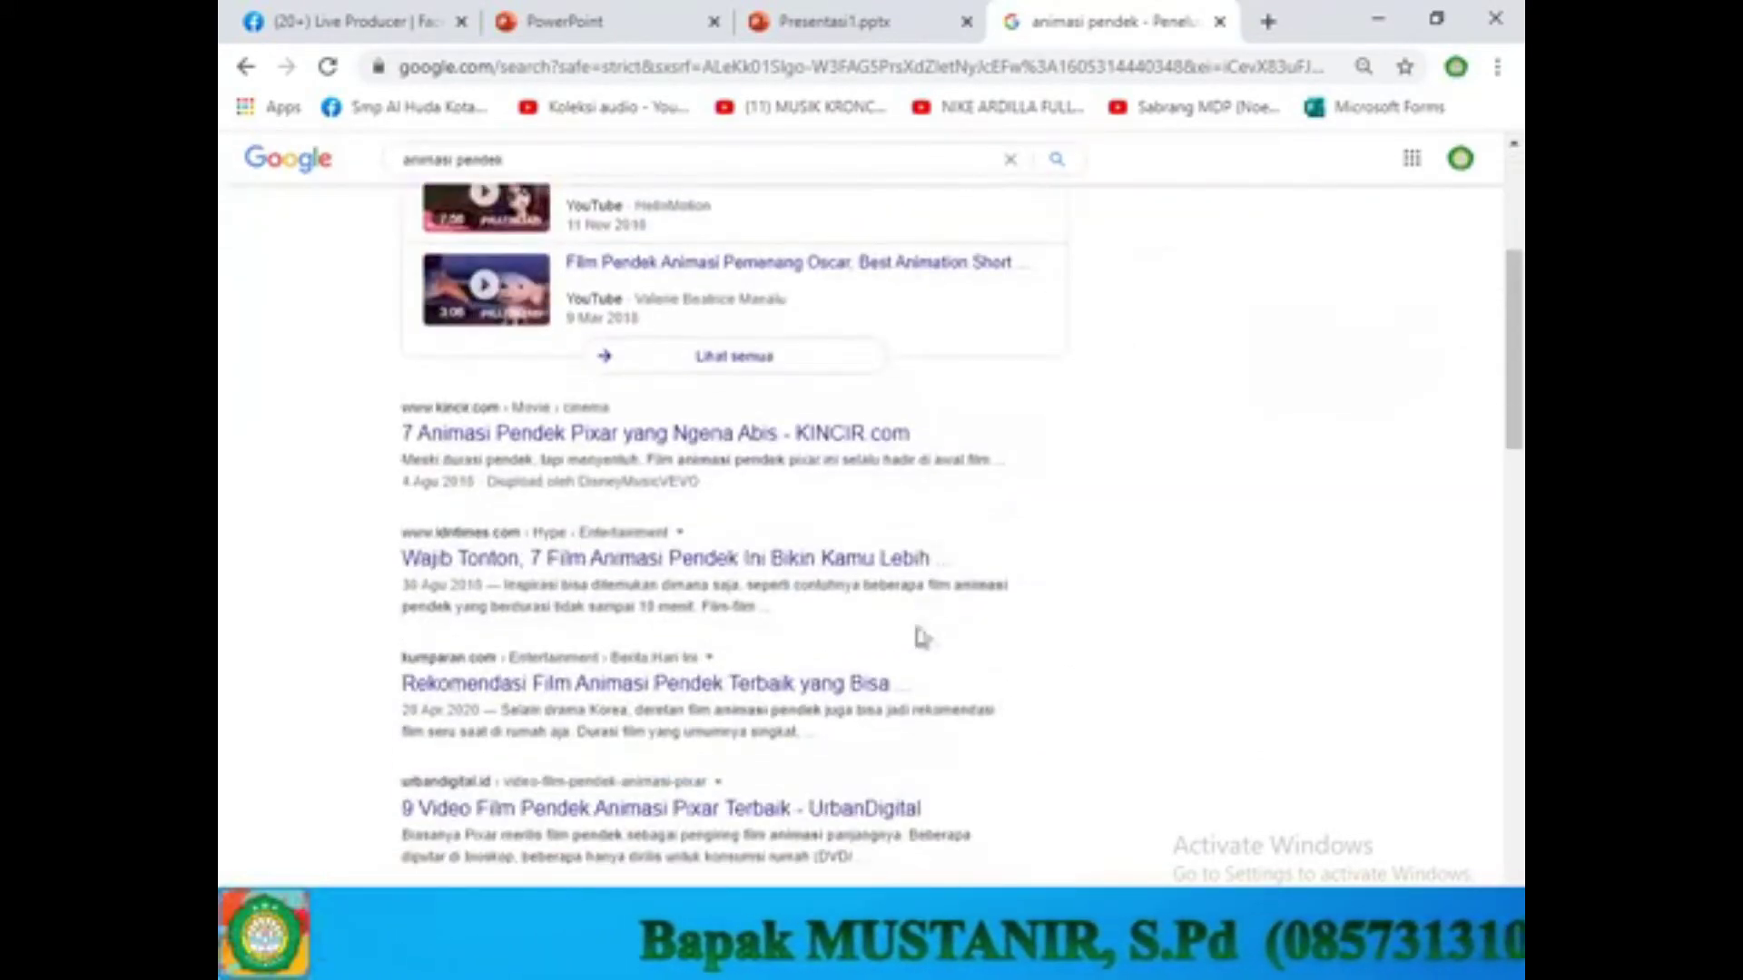
pyautogui.click(576, 434)
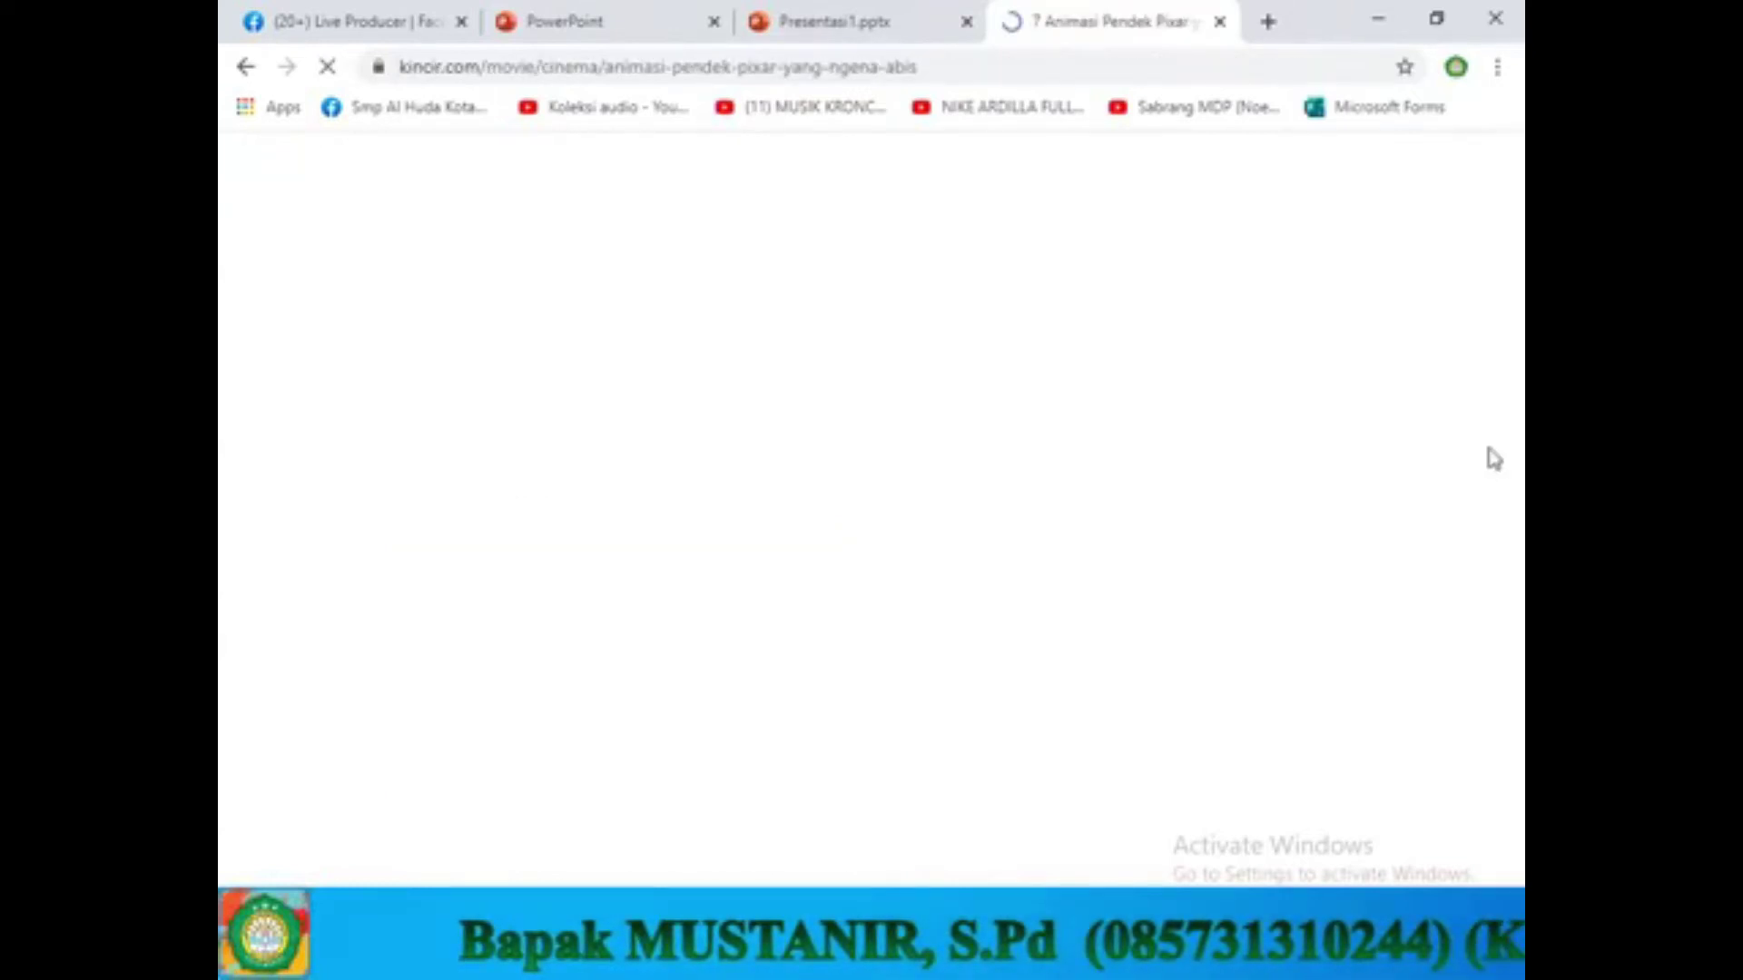
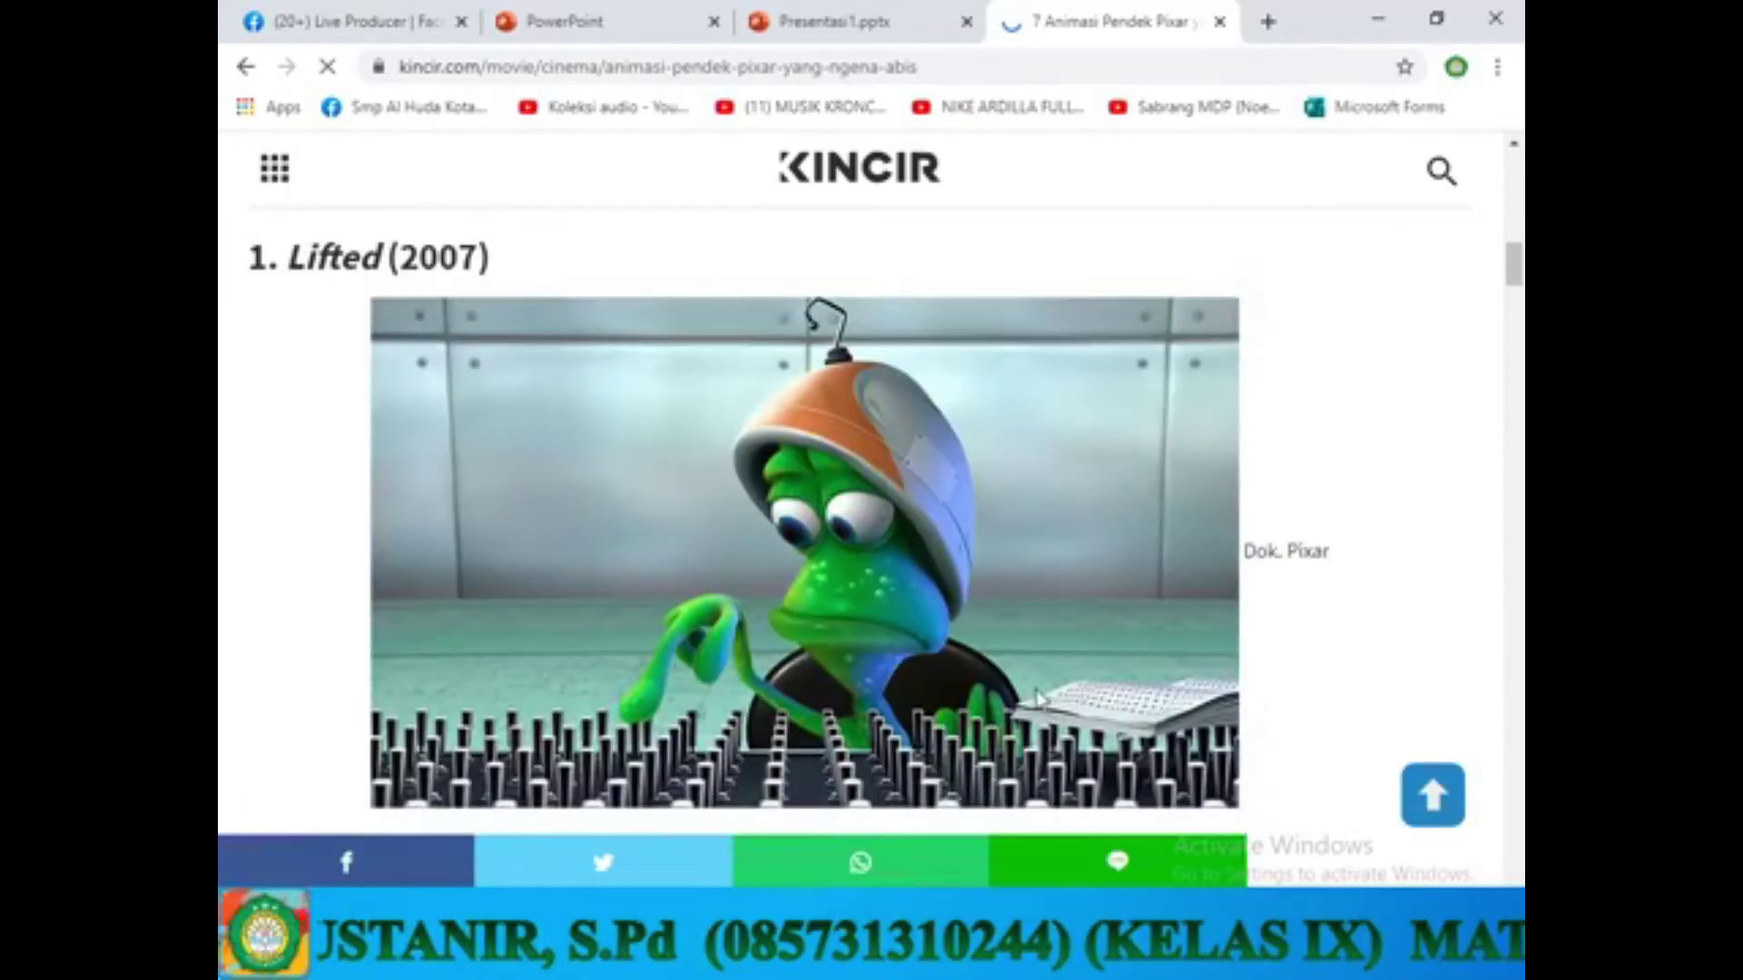
# - Go back from the KINCIR article to the 'animasi pendek' Google results and their video list
pyautogui.scroll(5, 1038, 697)
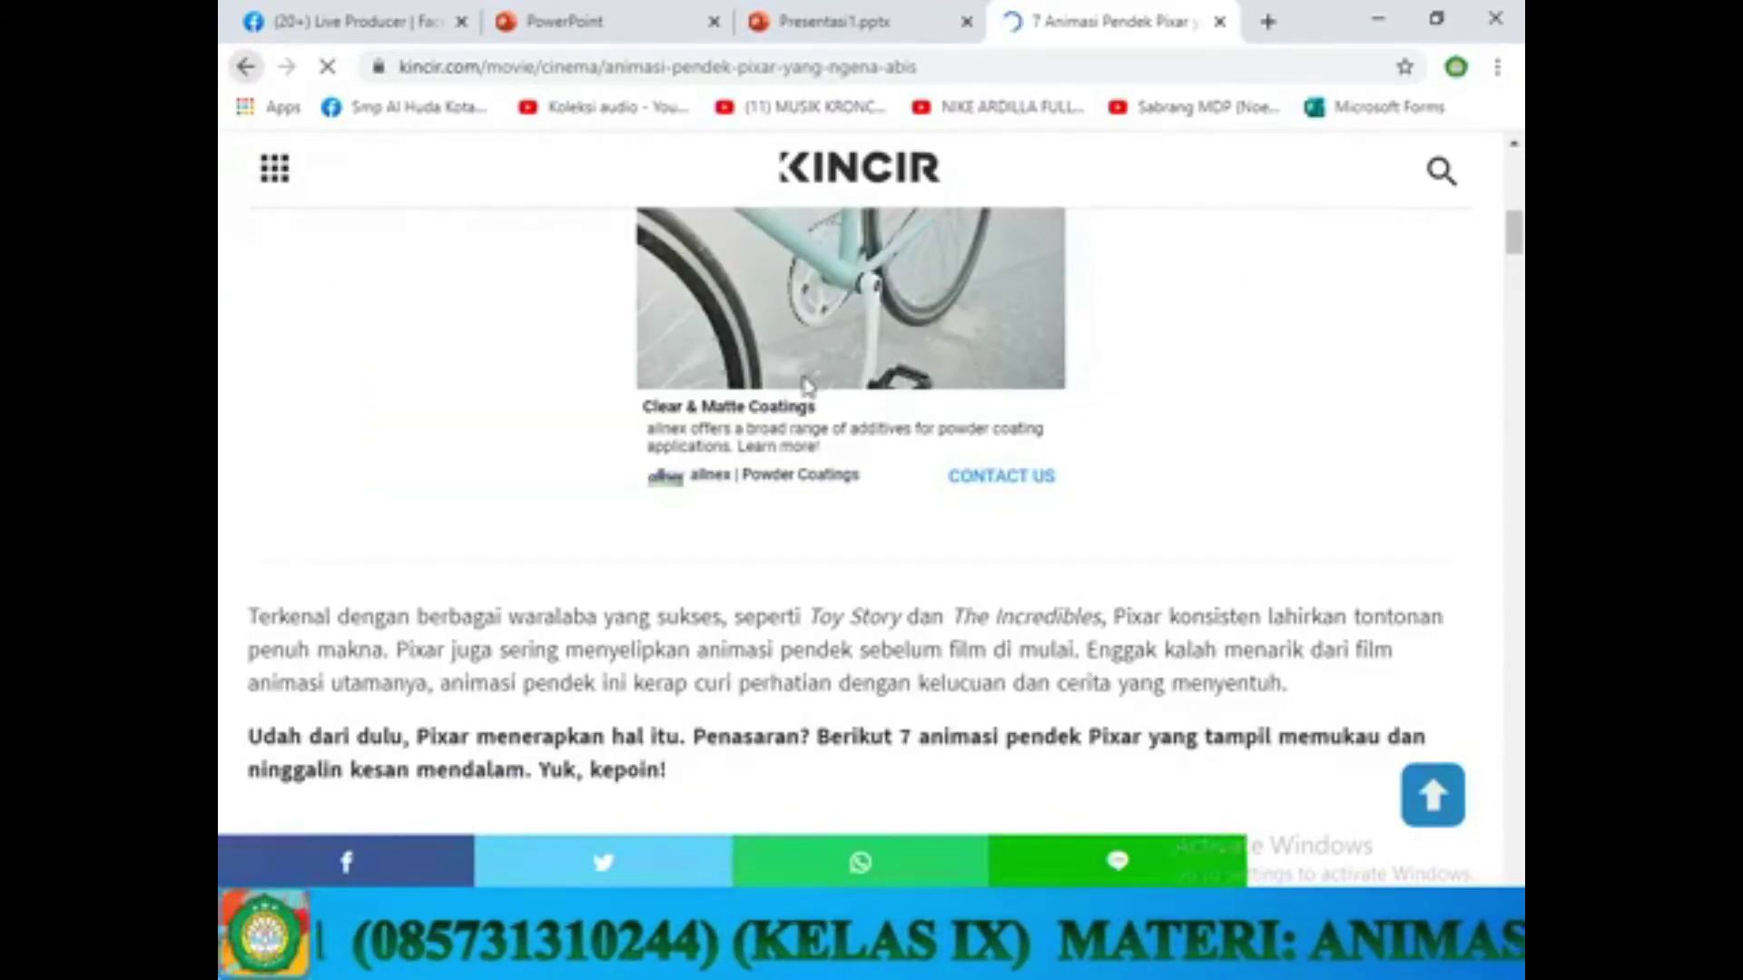
pyautogui.hotkey('alt', 'Left')
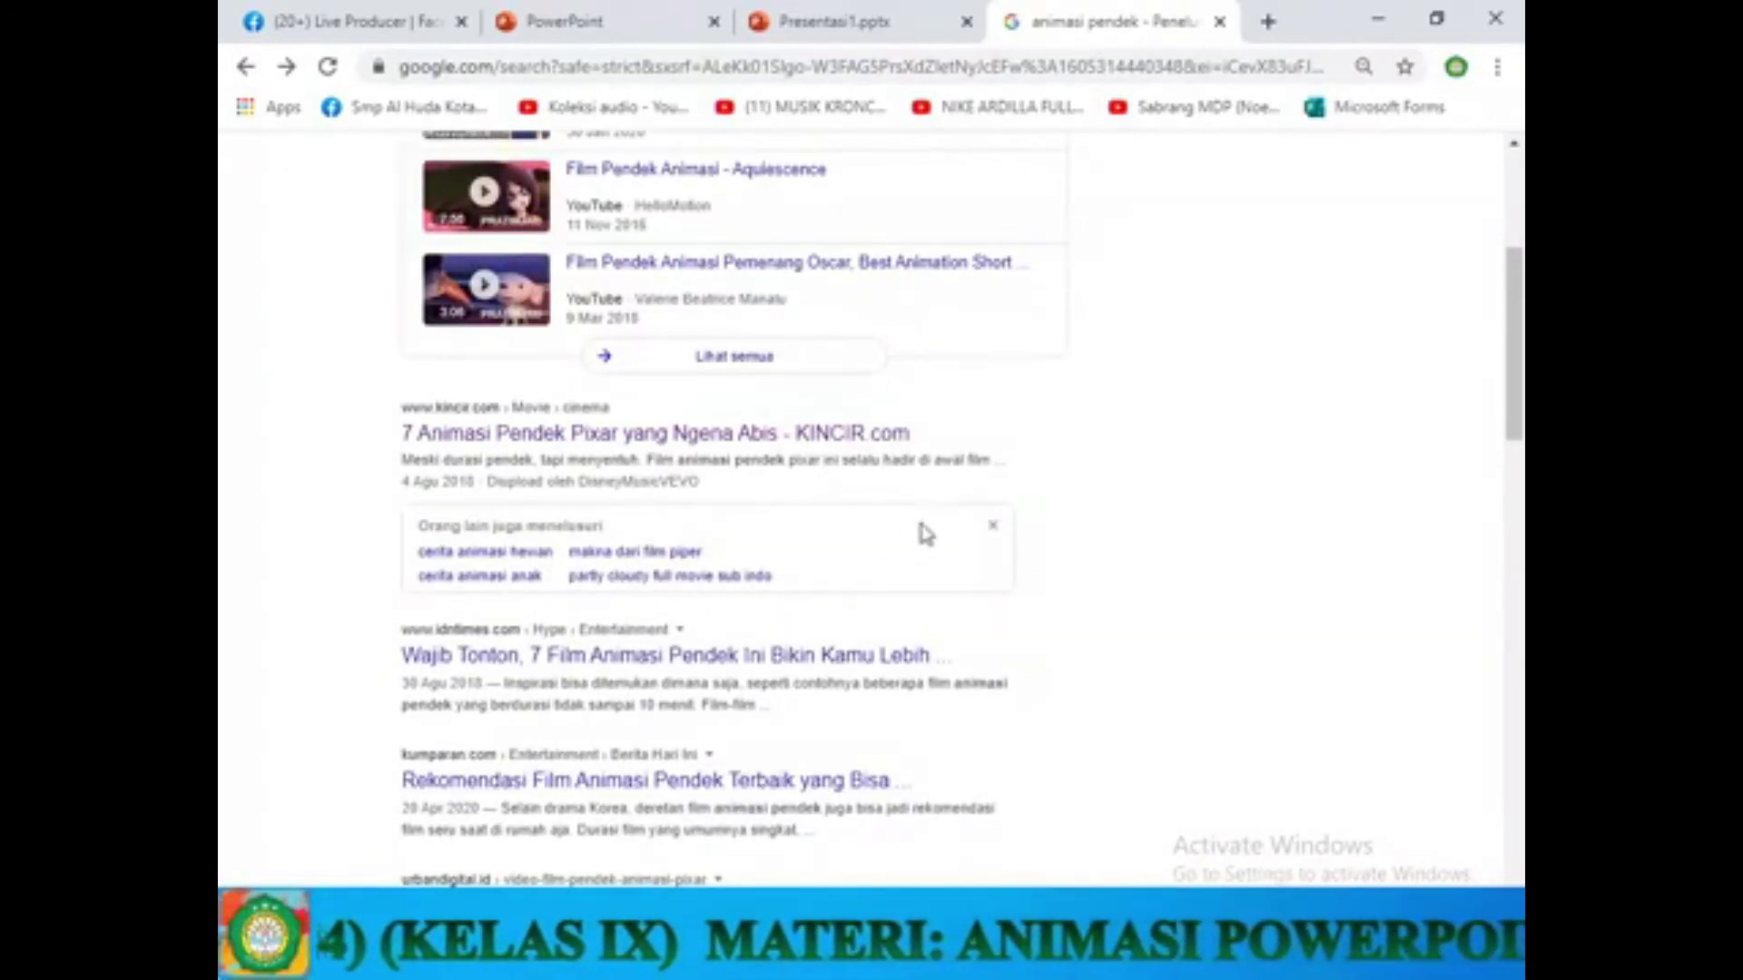
pyautogui.scroll(-3, 924, 534)
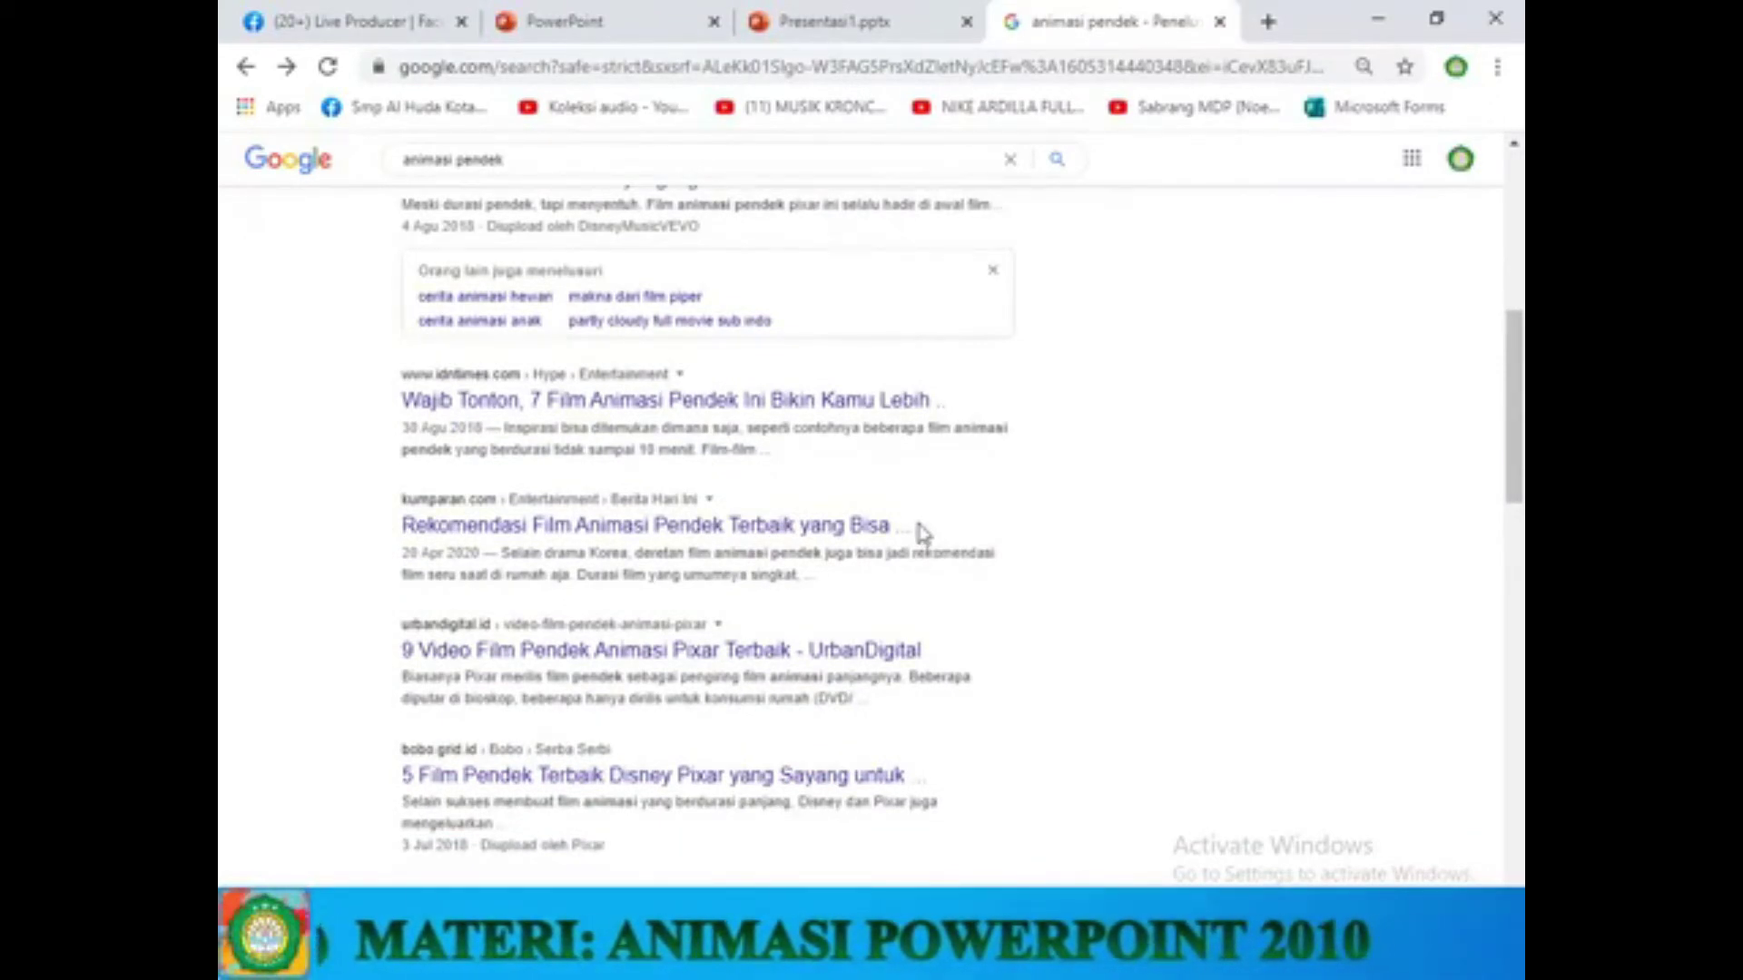
pyautogui.scroll(6, 921, 533)
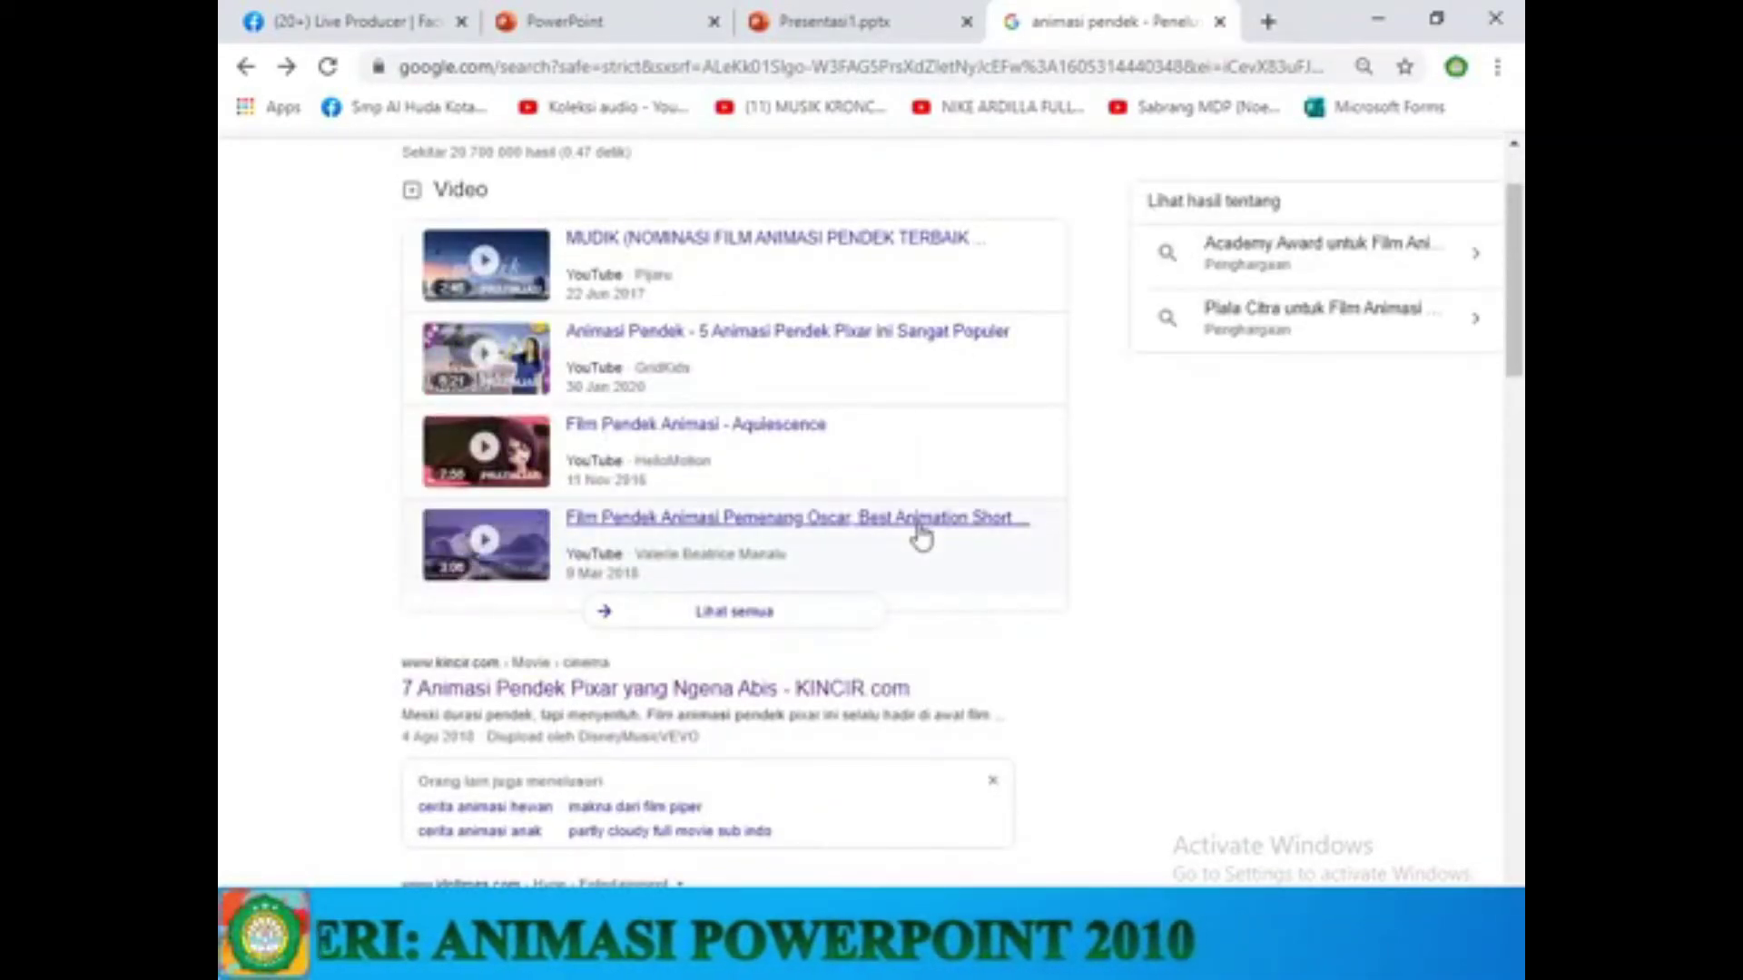
pyautogui.moveTo(484, 544)
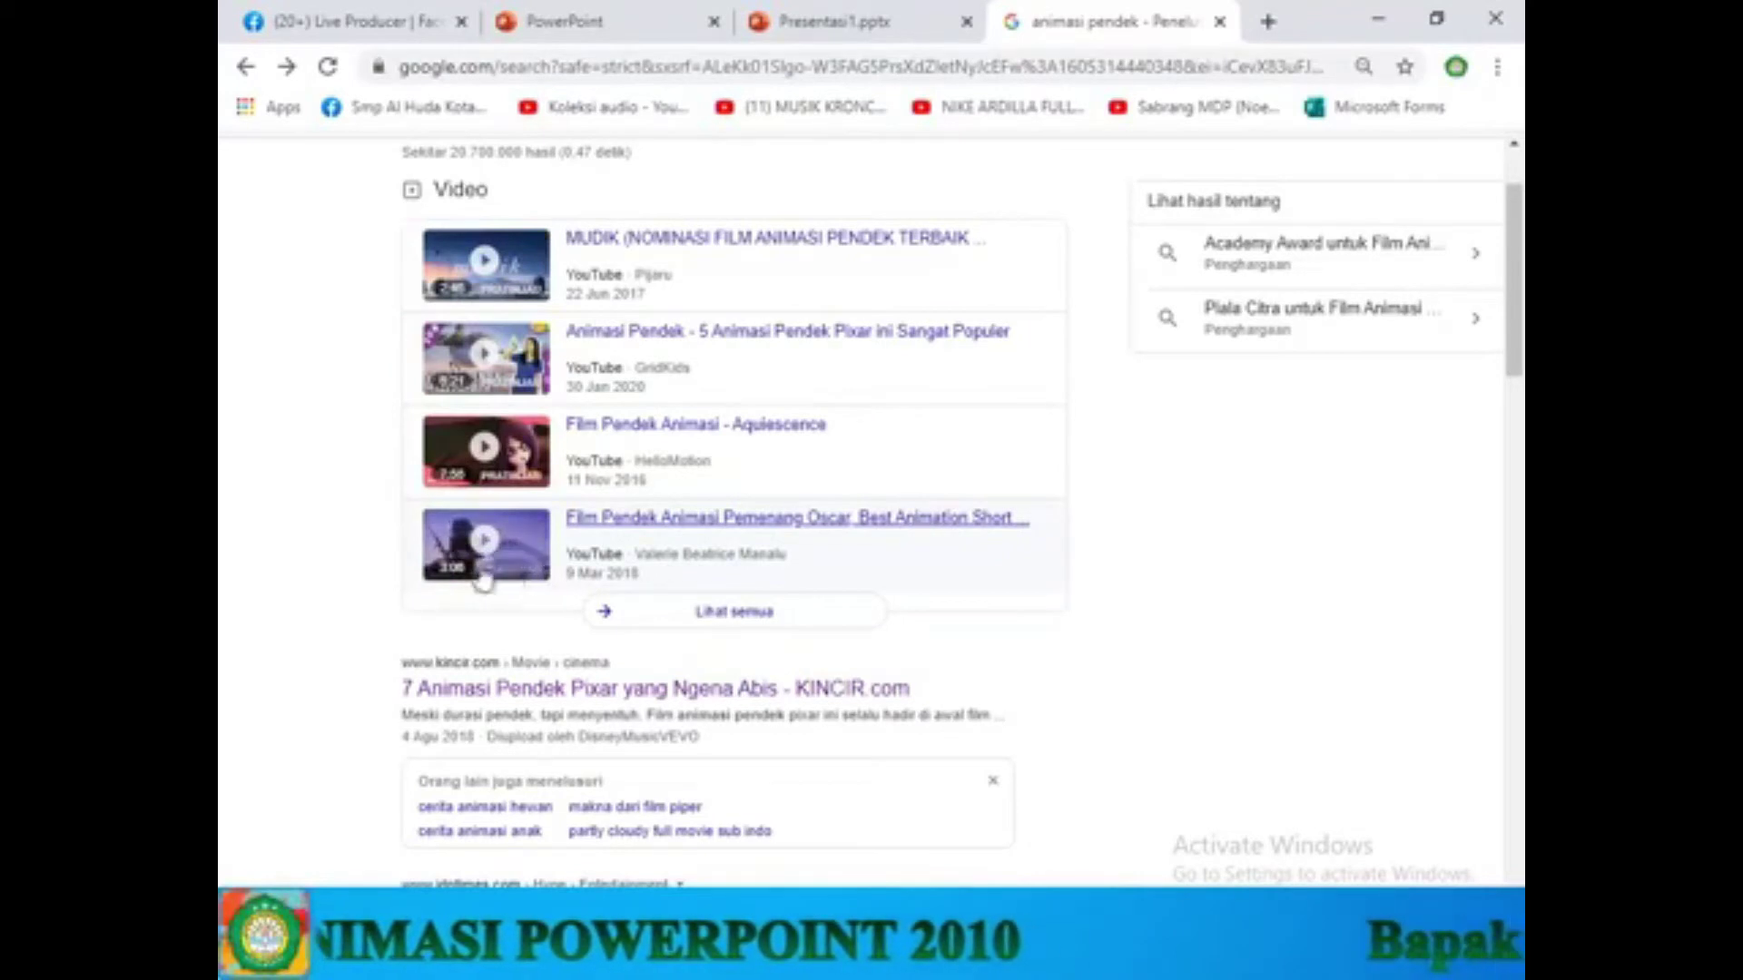
# - Open 'Film Pendek Animasi Pemenang Oscar, Best Animation Short Movie' on YouTube and copy its URL
pyautogui.click(482, 579)
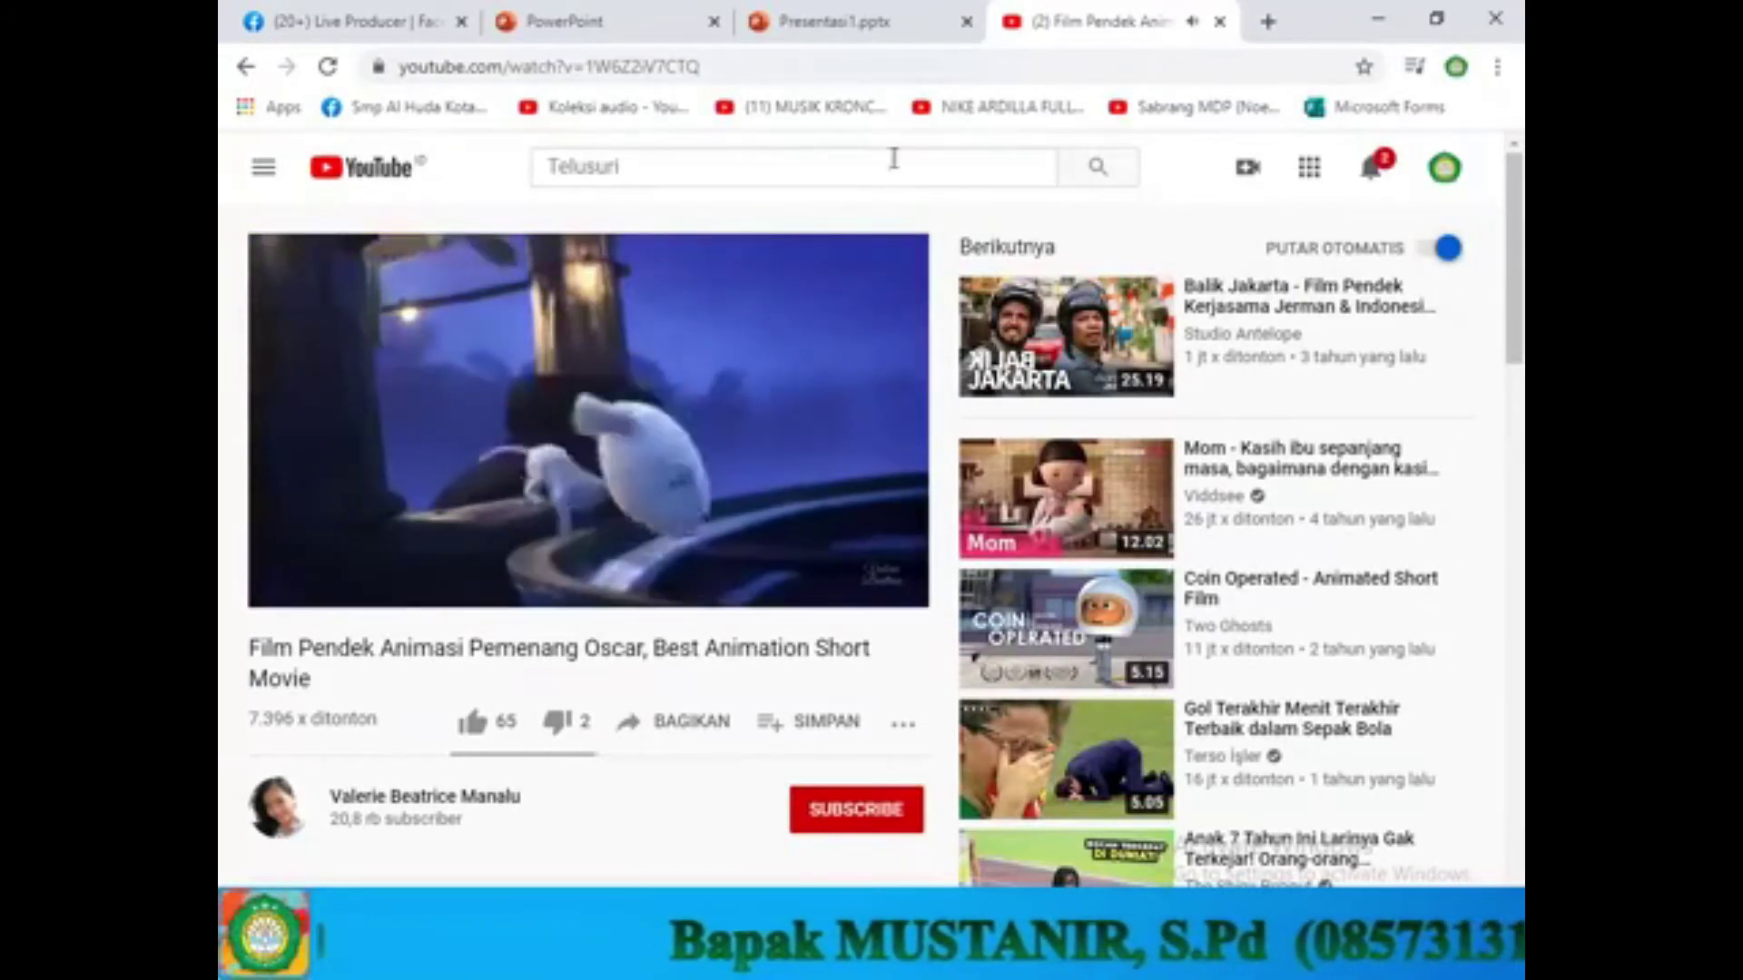
pyautogui.moveTo(708, 66); pyautogui.dragTo(266, 62)
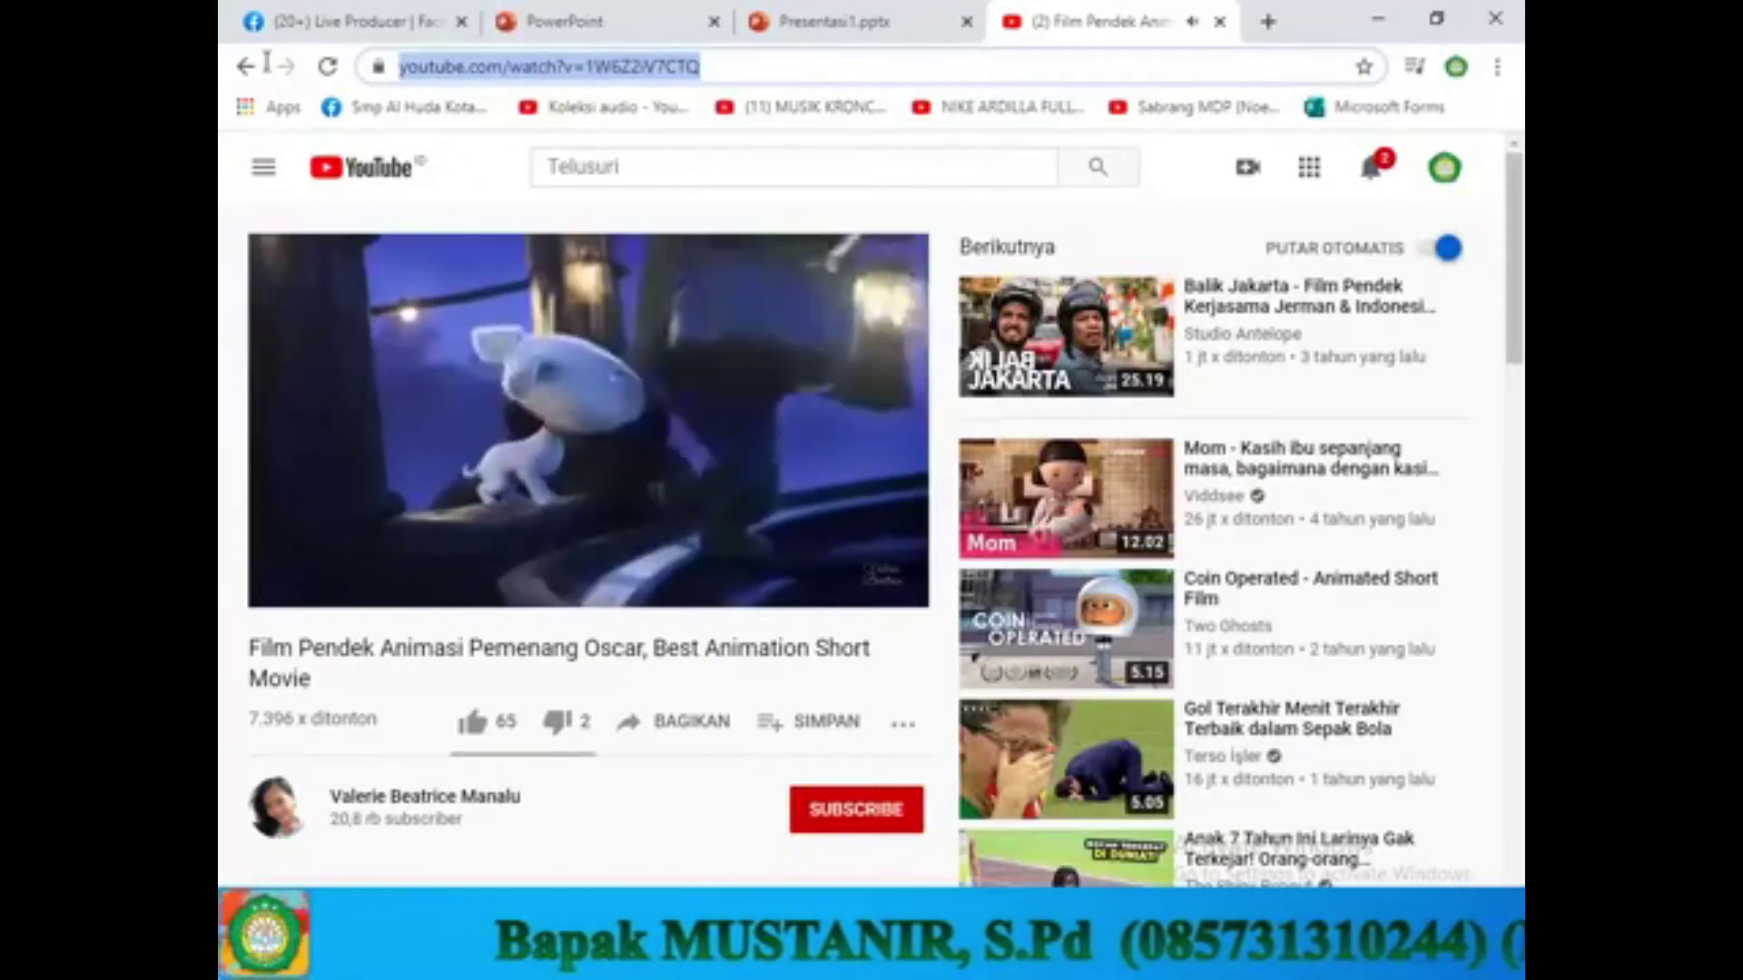
pyautogui.rightClick(532, 67)
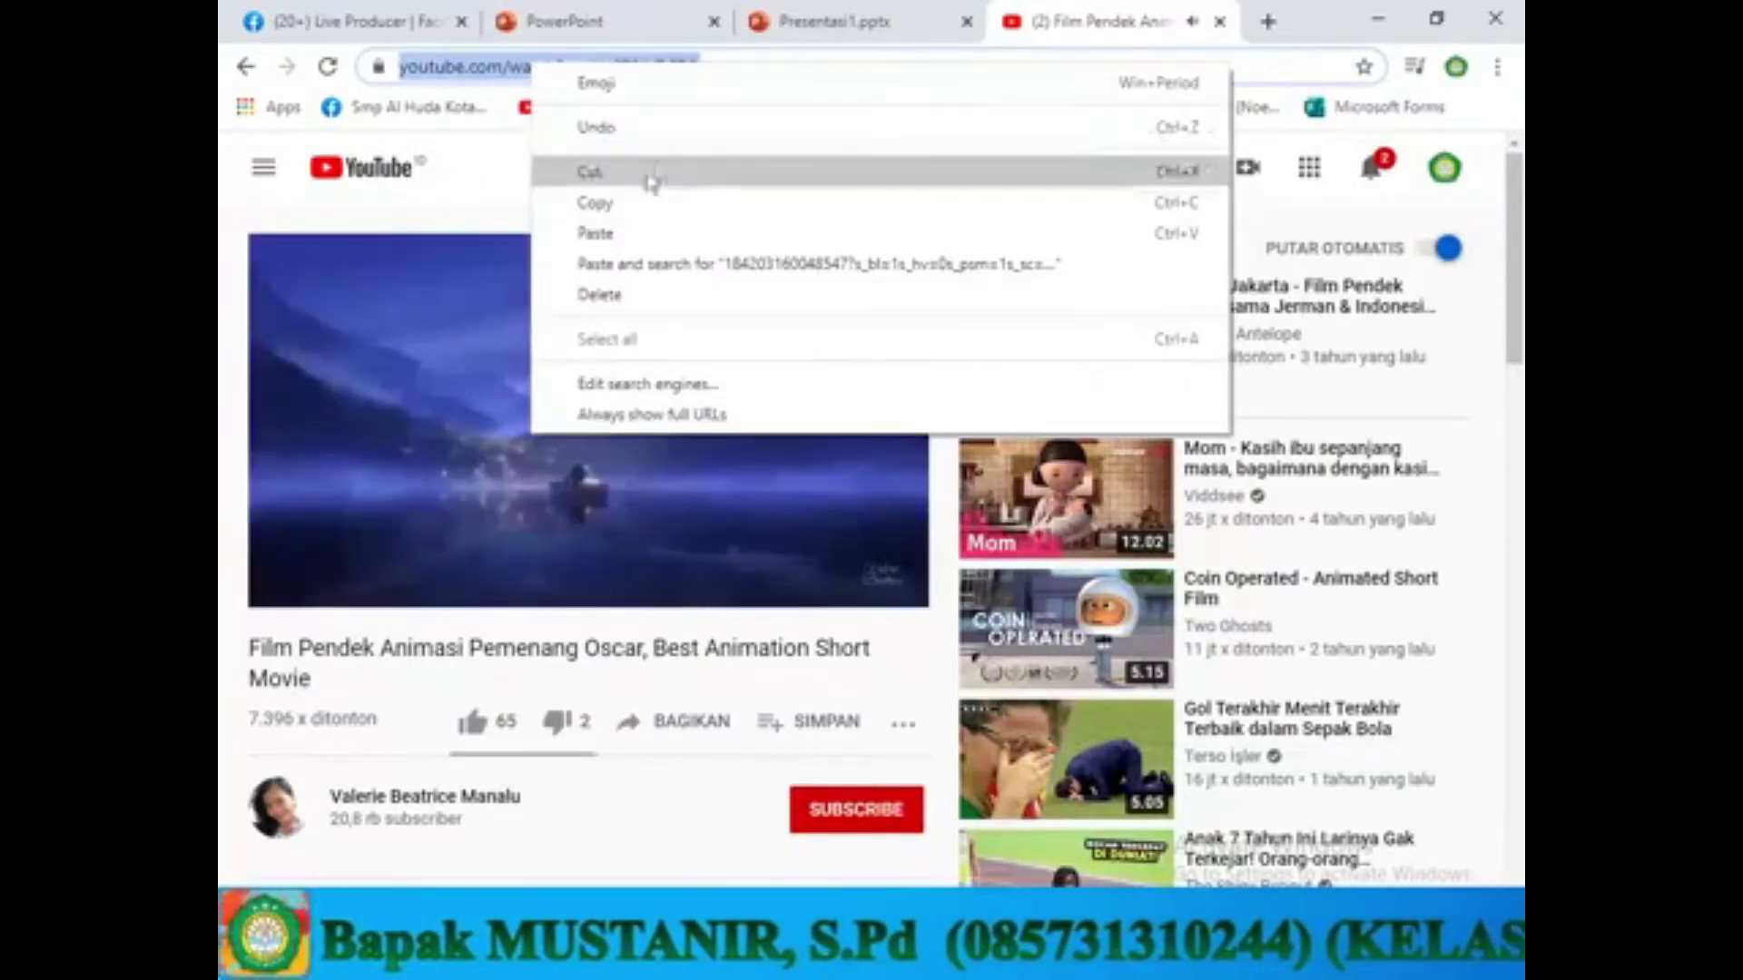
pyautogui.click(592, 204)
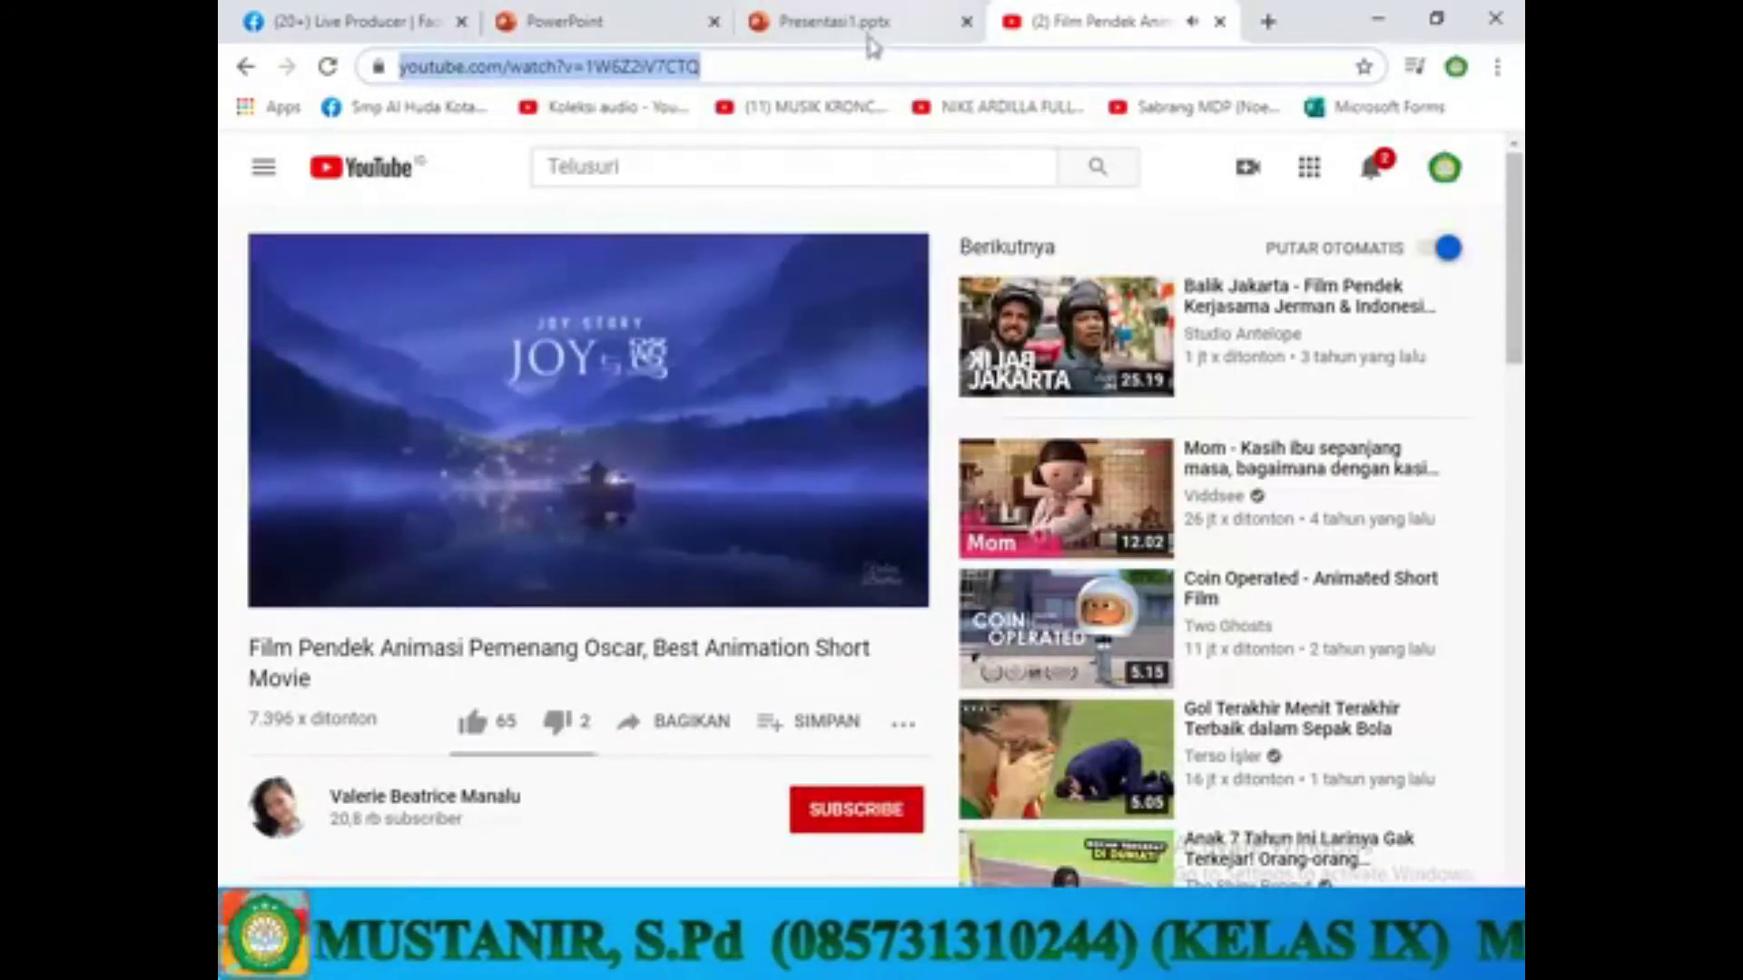
pyautogui.click(870, 41)
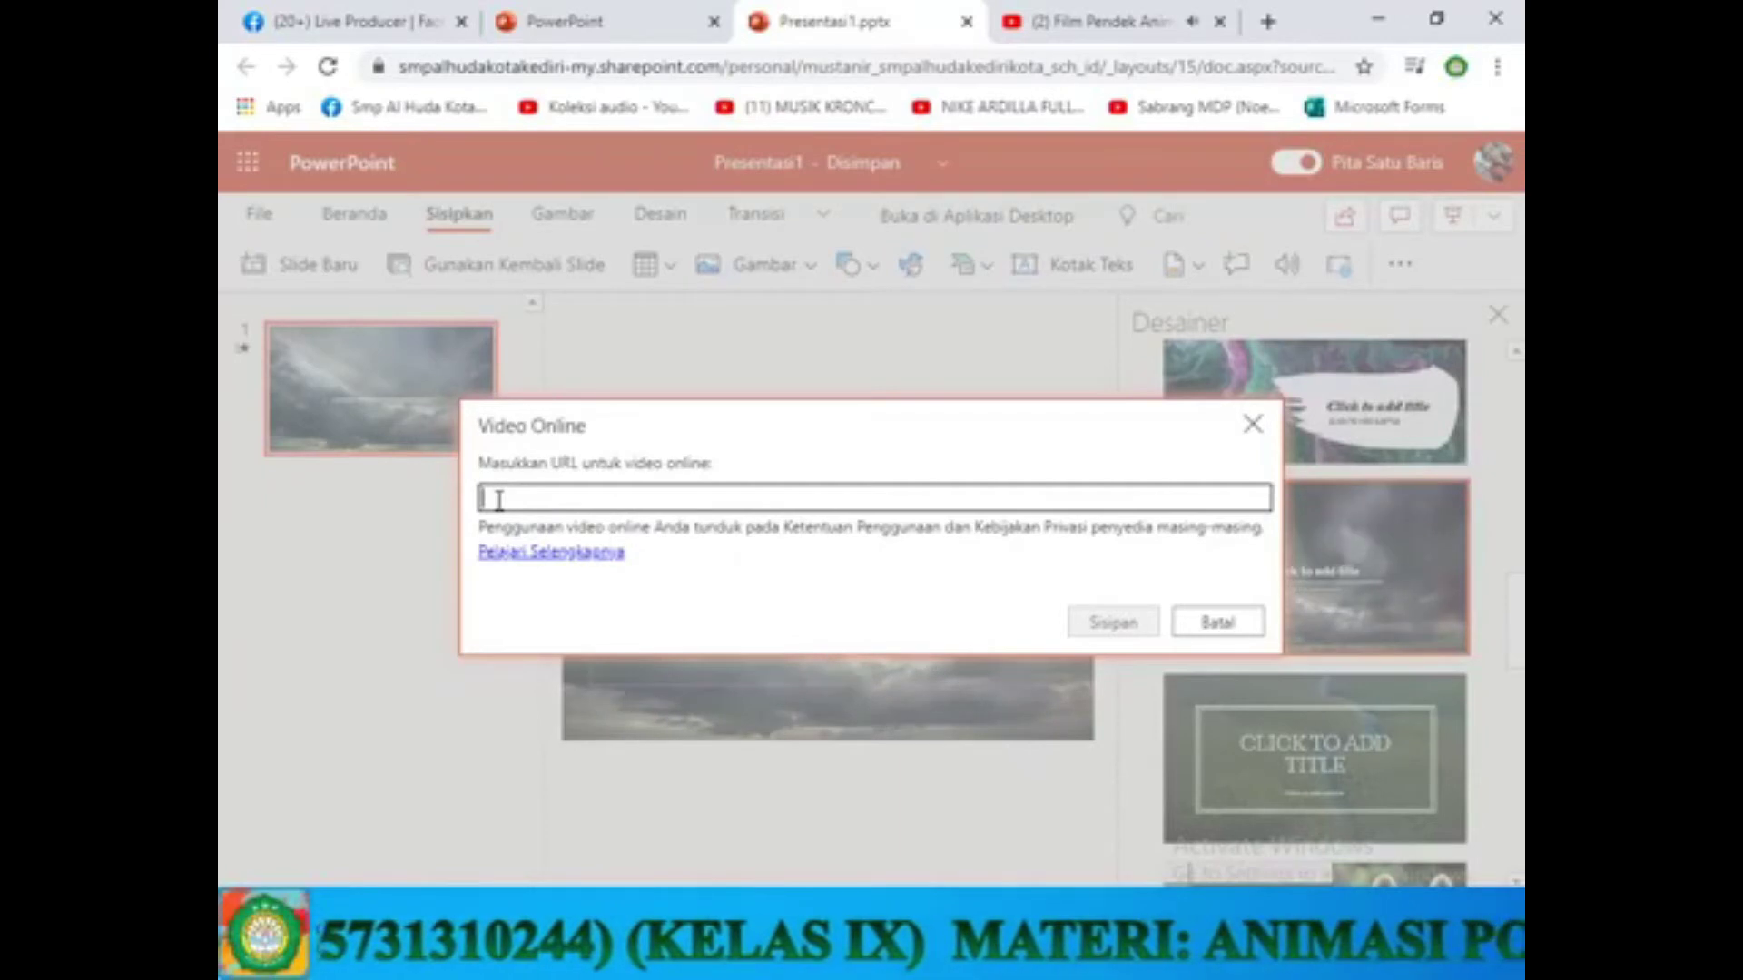
# - Paste the copied YouTube link into Video Online and insert it onto slide 1 with Sisipan
pyautogui.hotkey('ctrl', 'v')
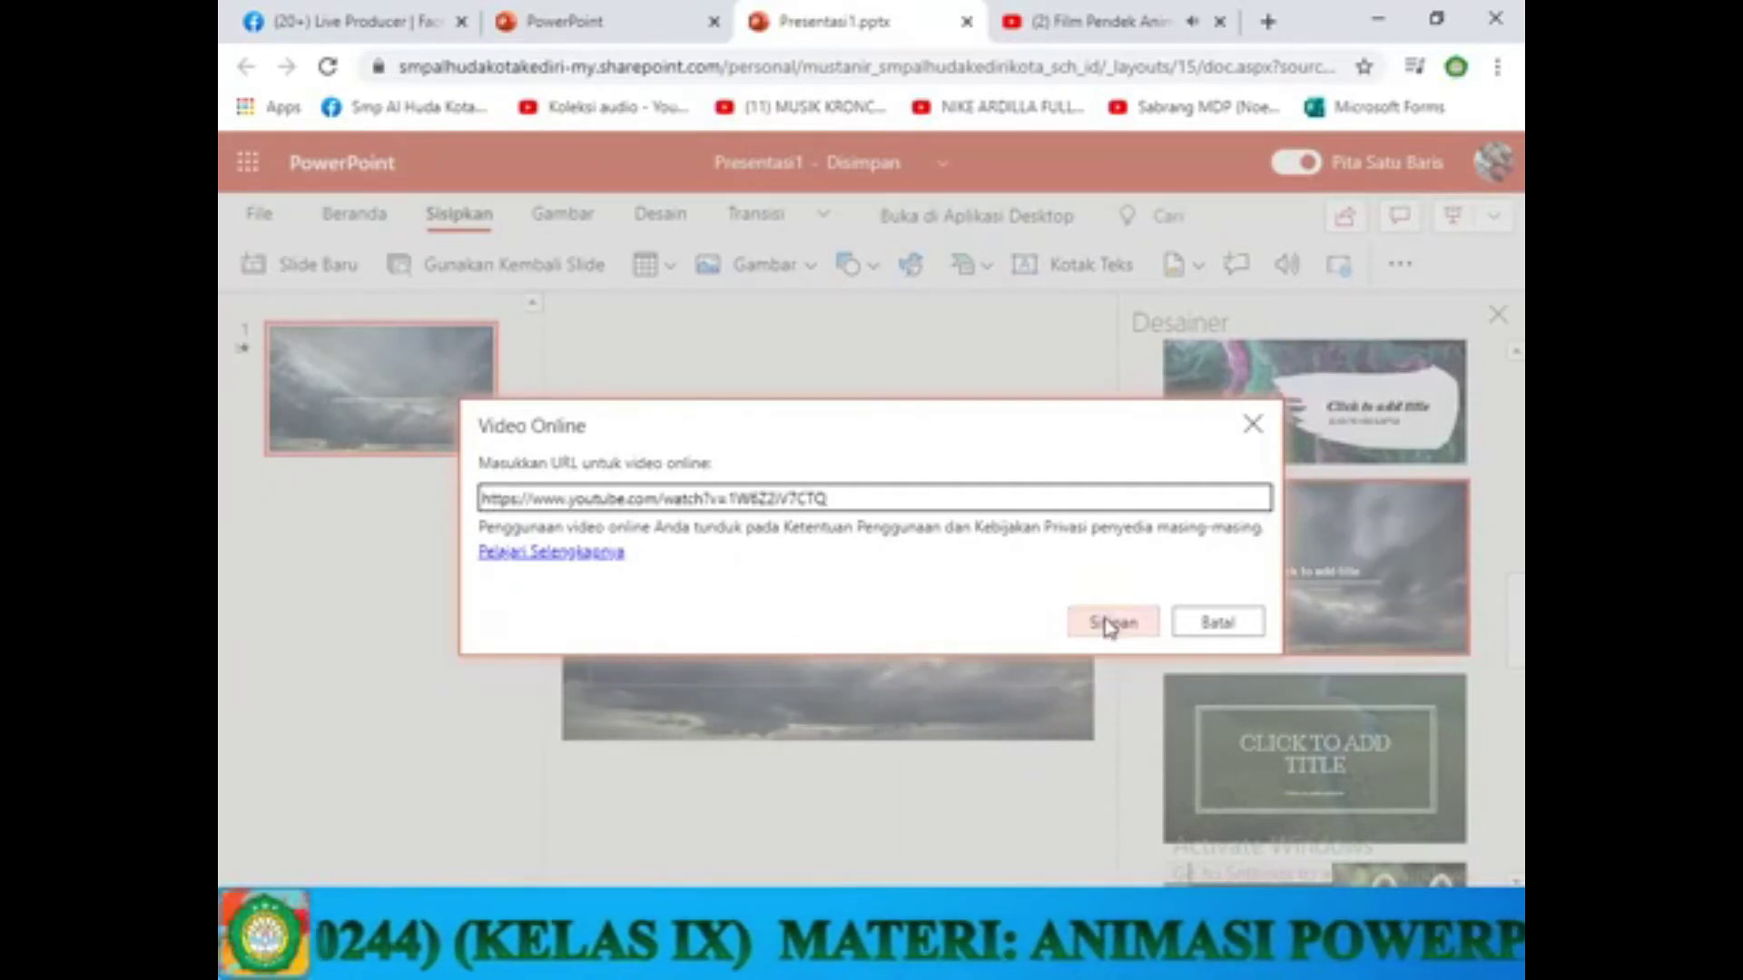
pyautogui.click(1107, 624)
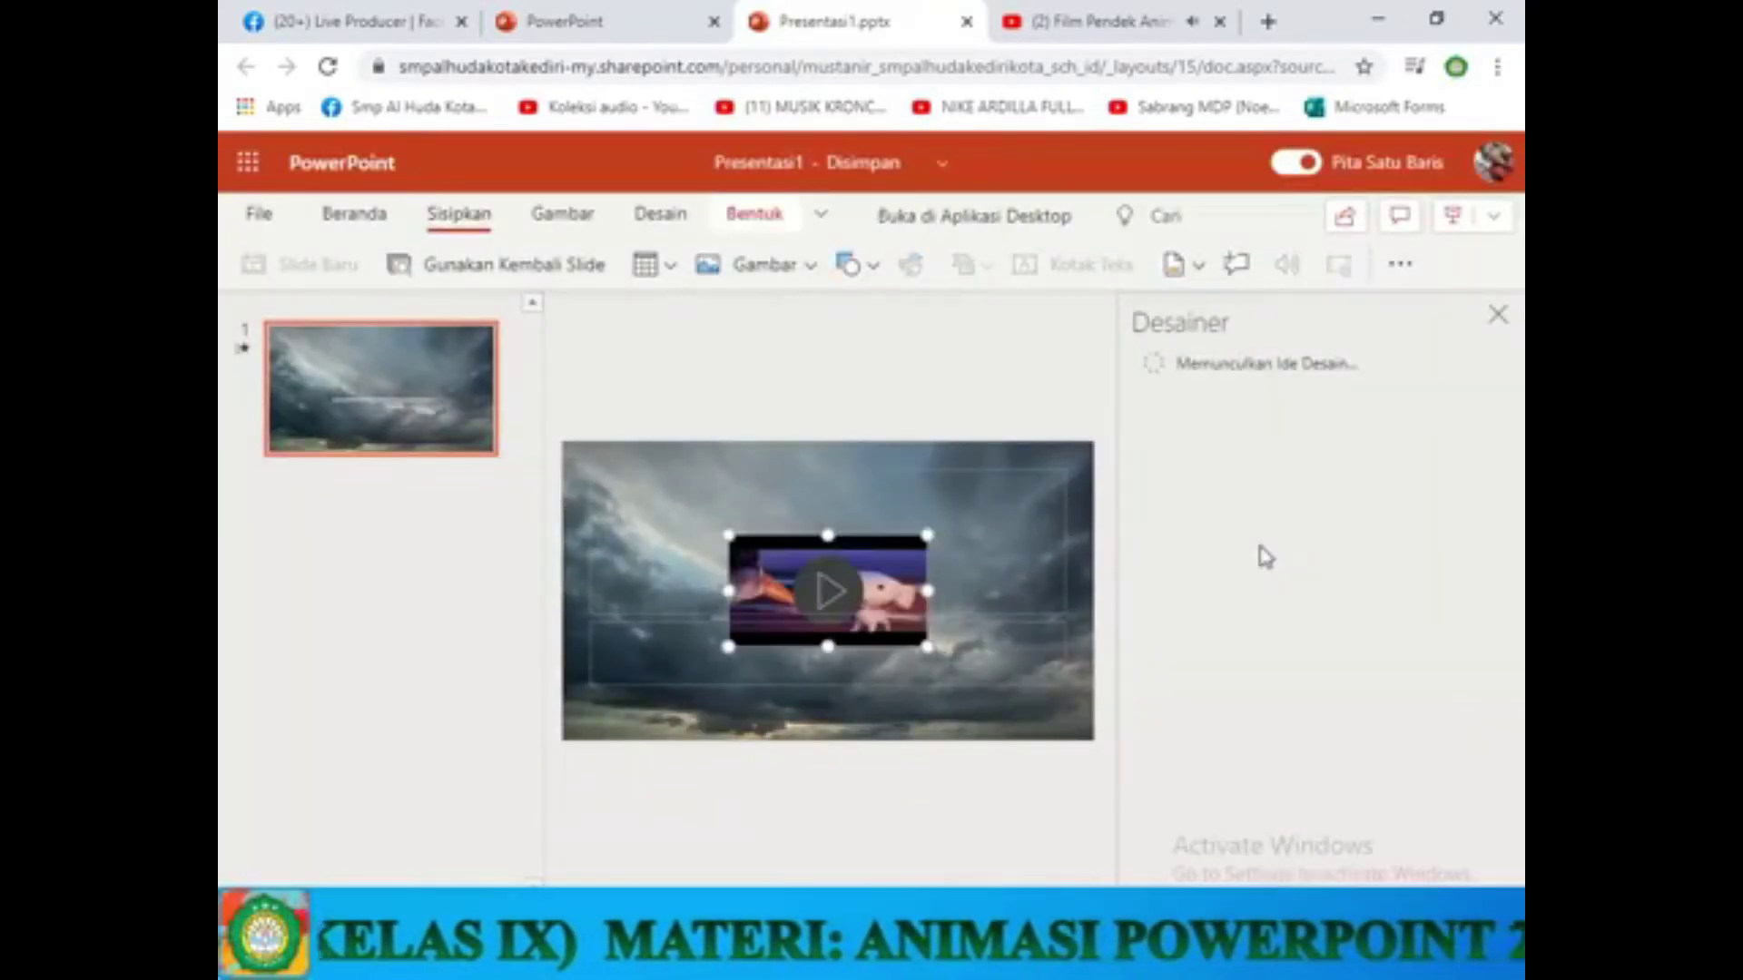
pyautogui.click(1087, 22)
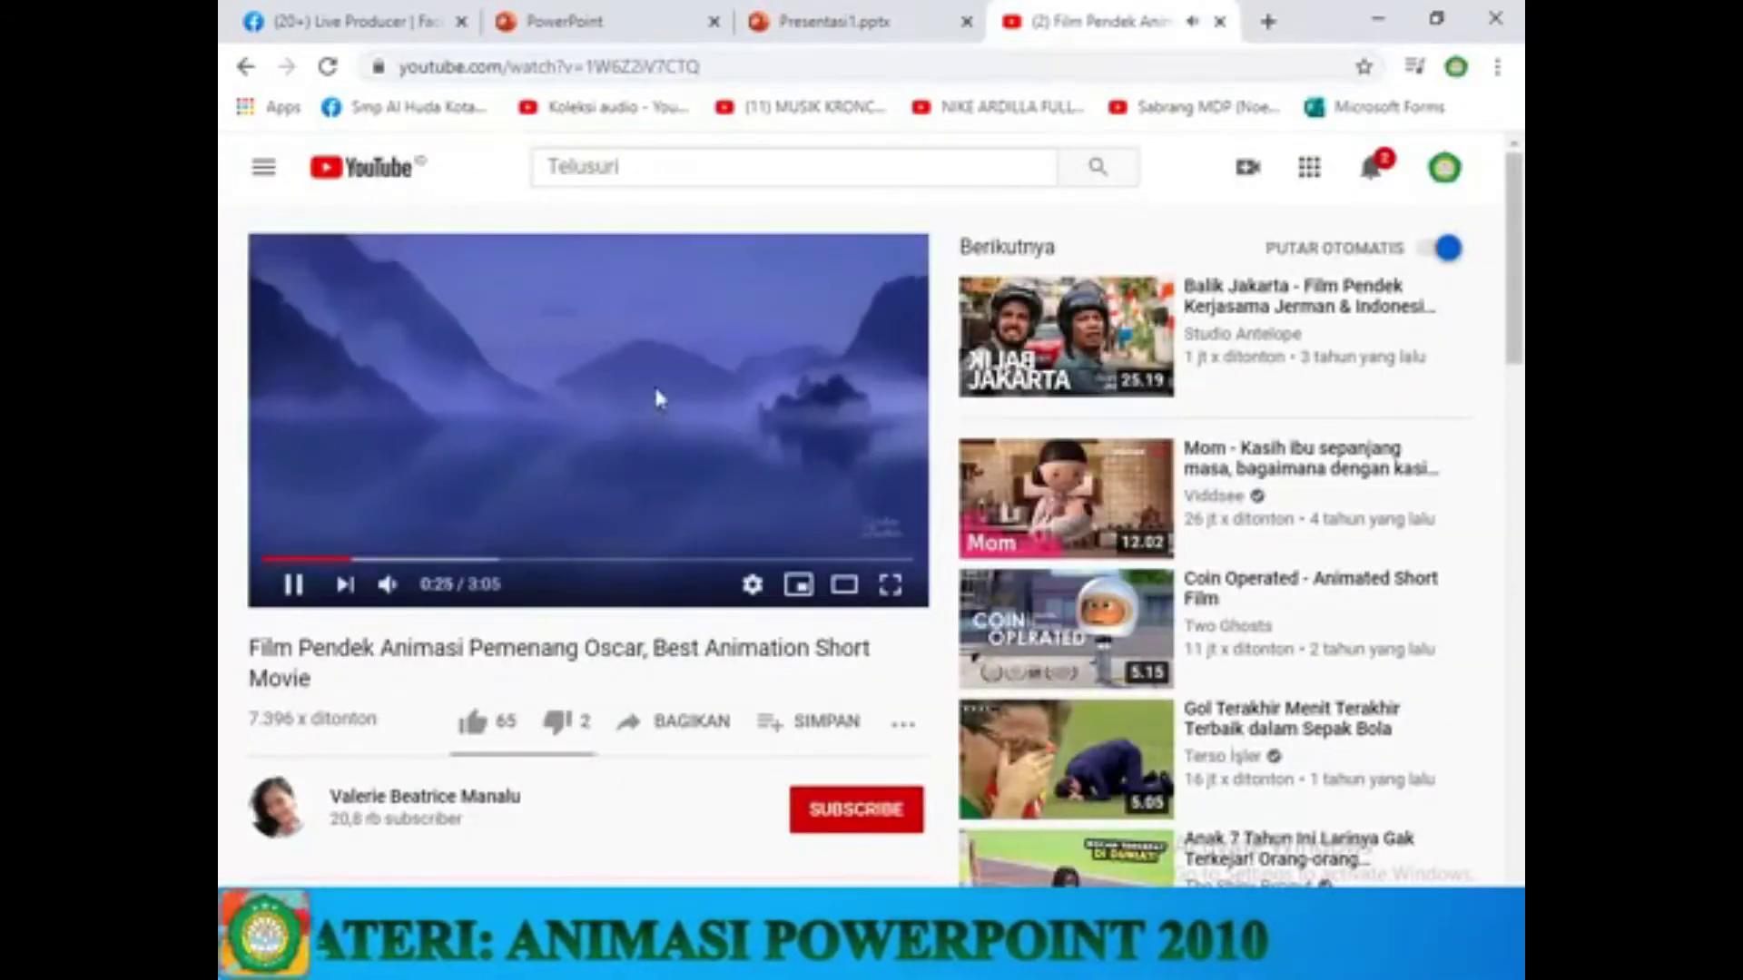
pyautogui.click(856, 27)
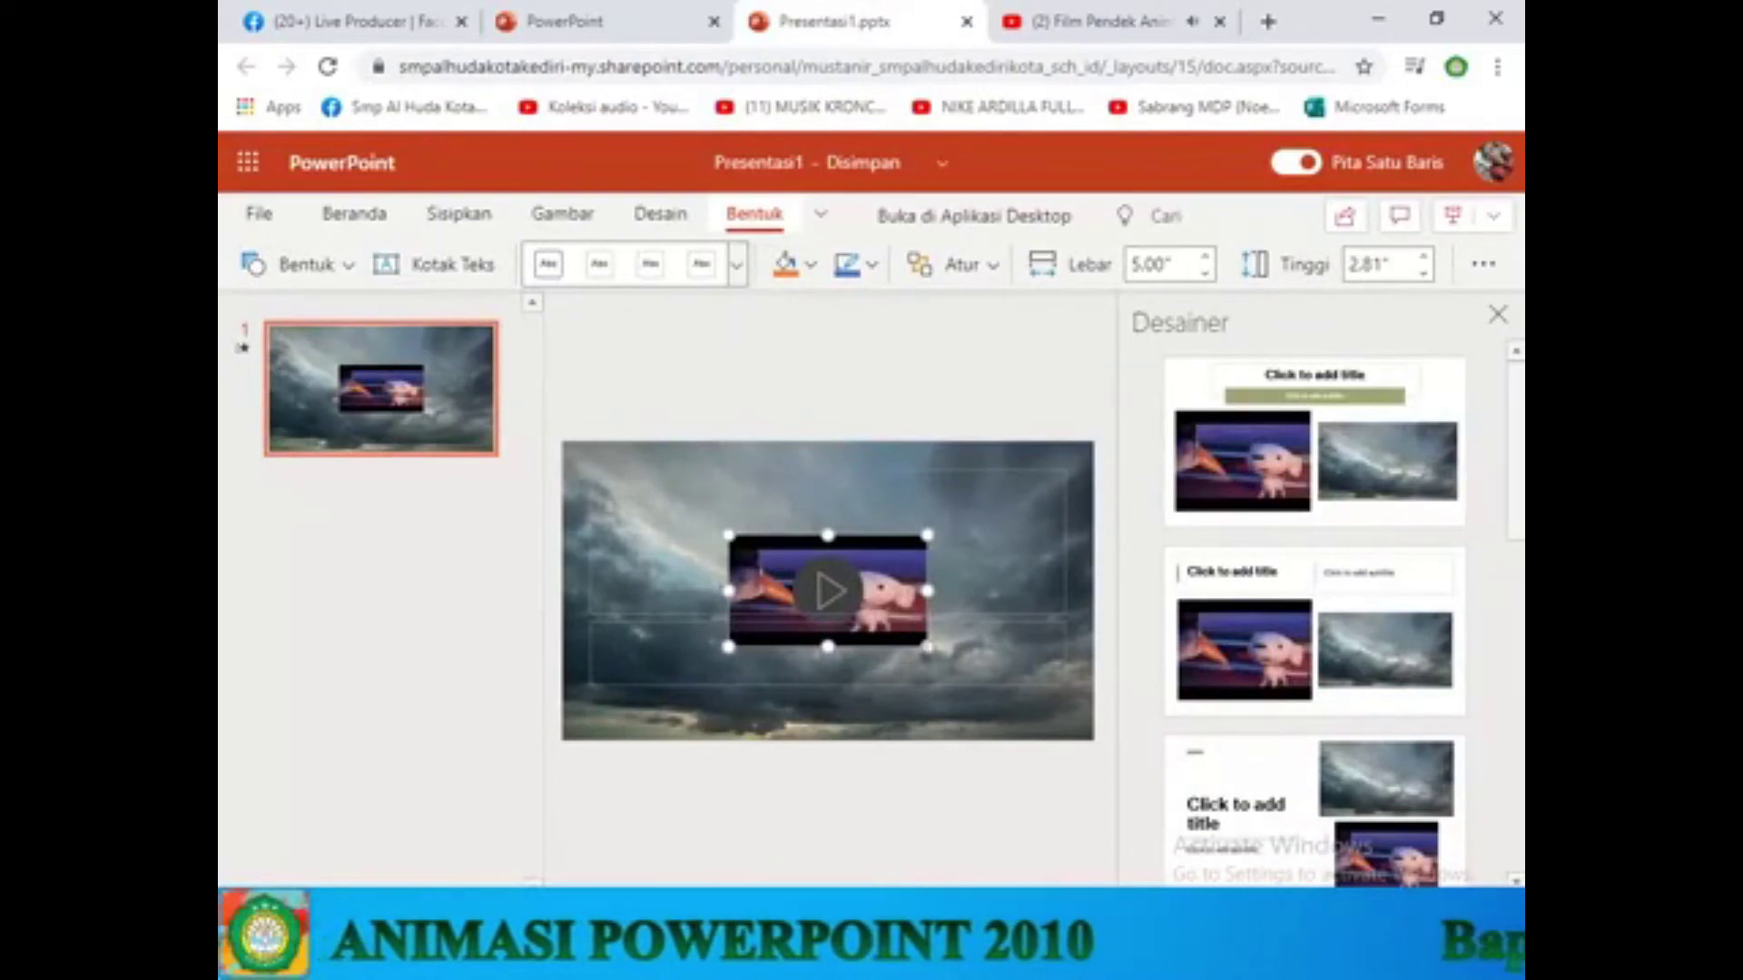
pyautogui.click(876, 406)
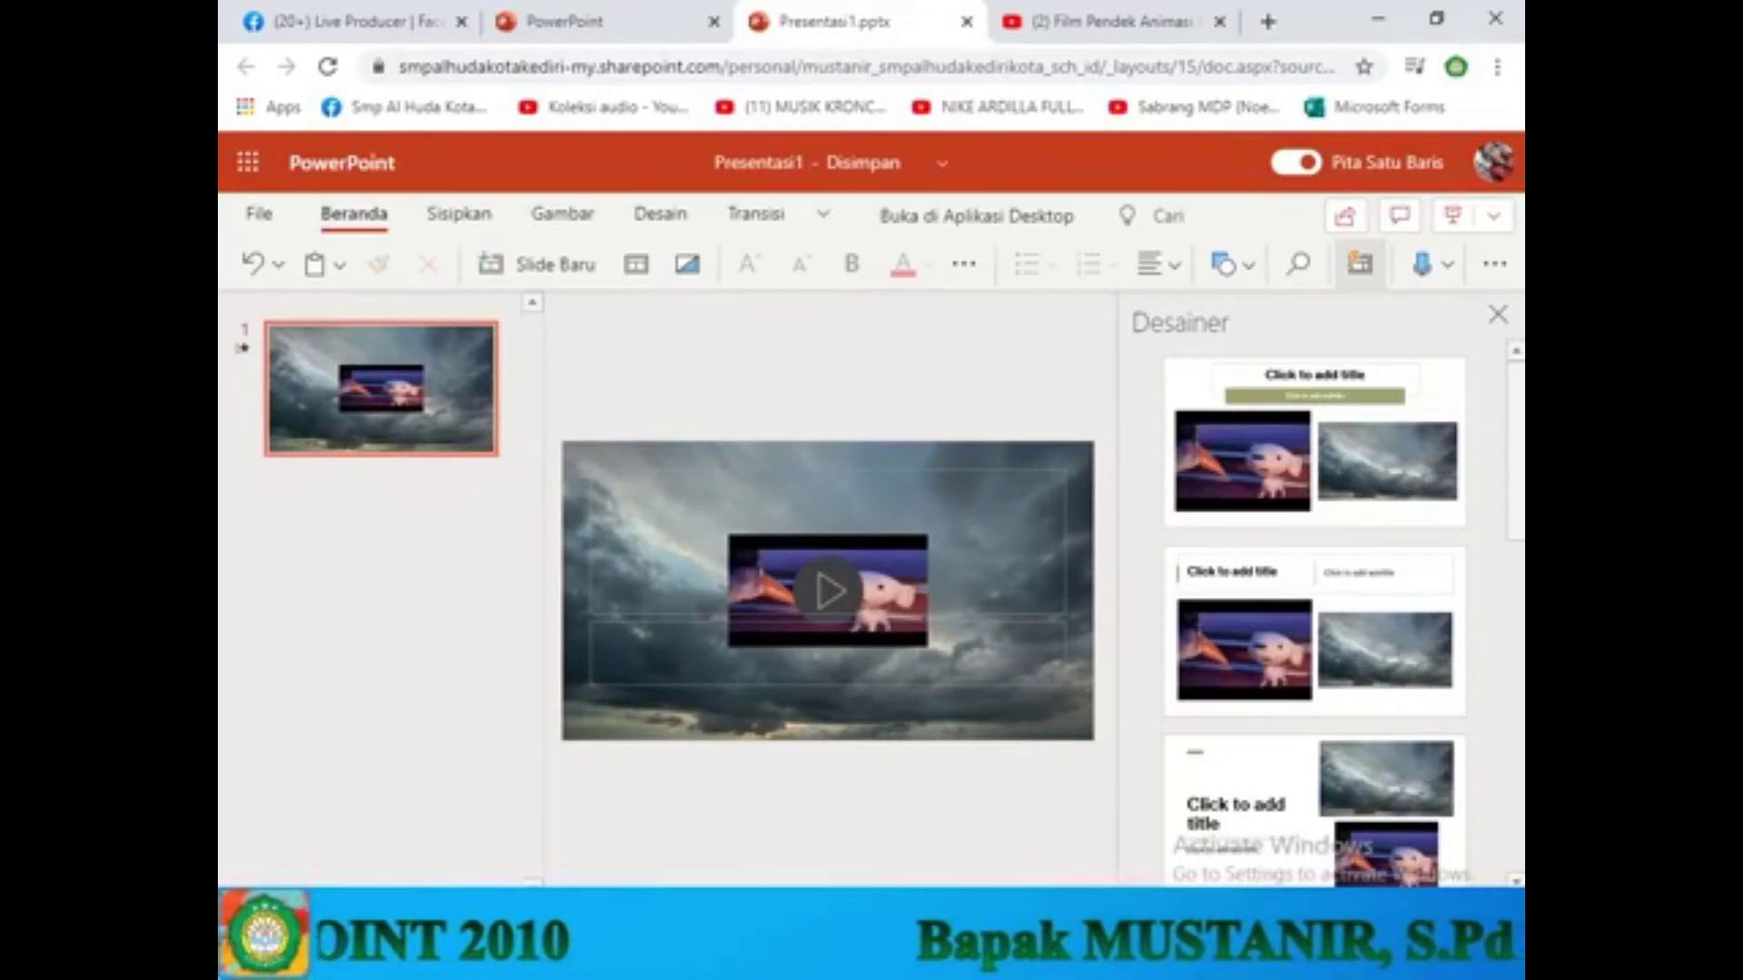
pyautogui.hotkey('ctrl', 'F5')
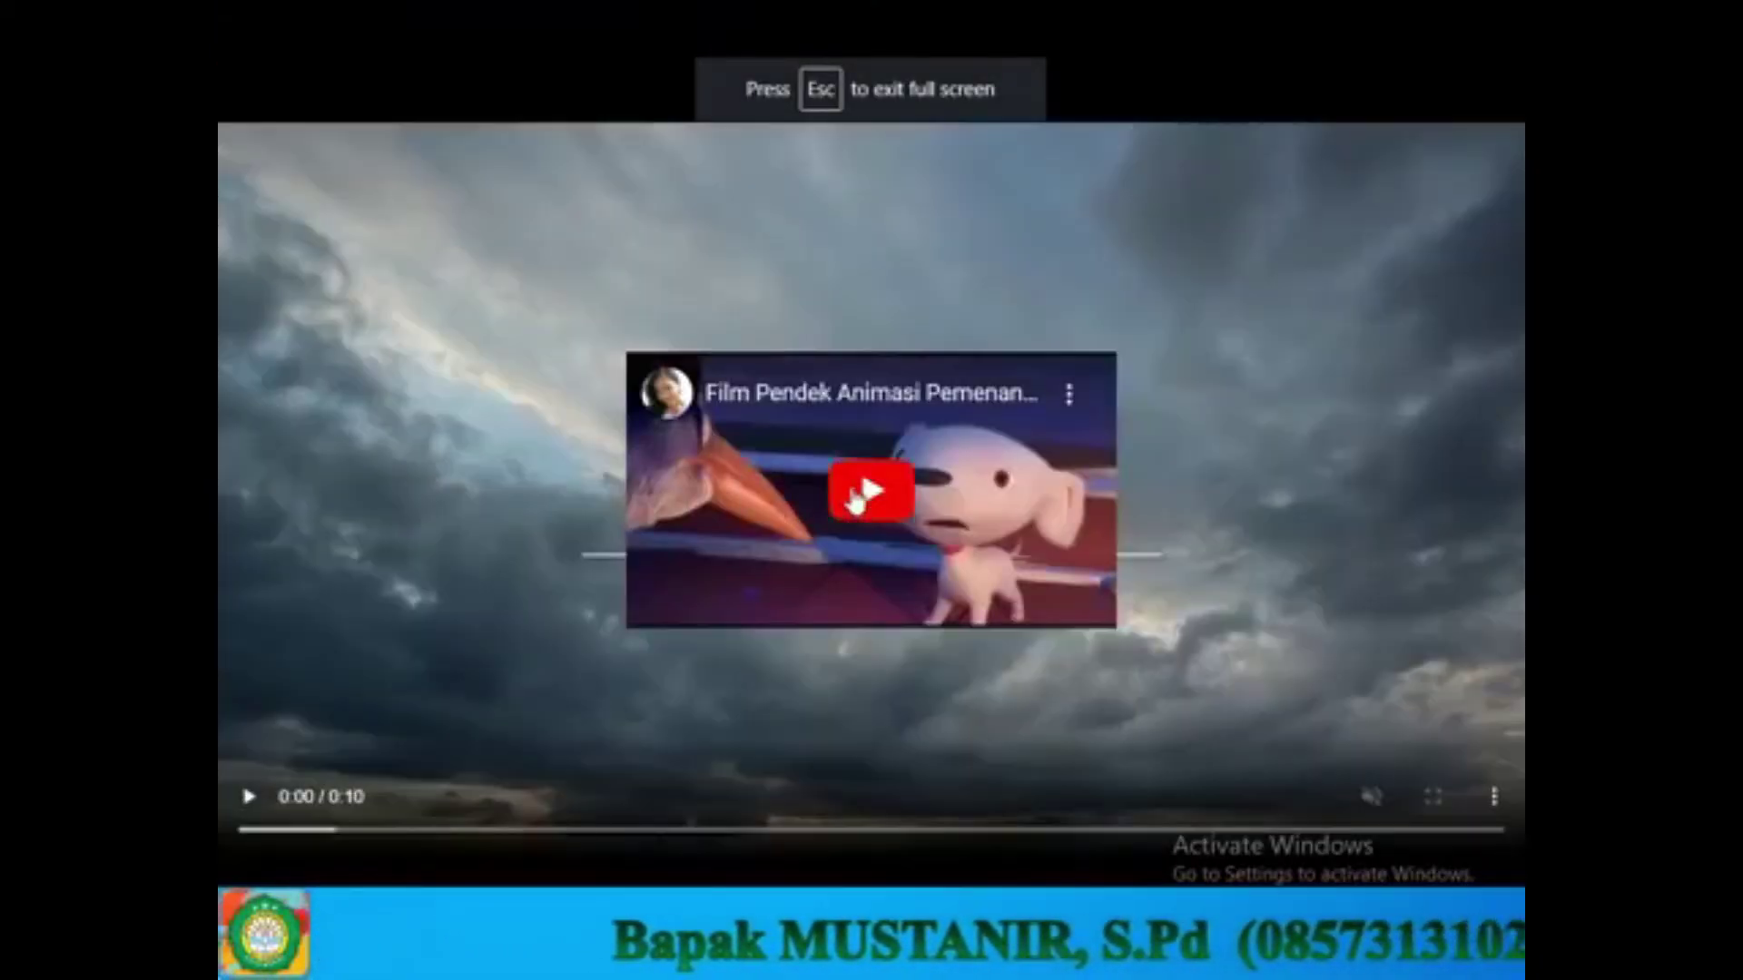
pyautogui.click(872, 490)
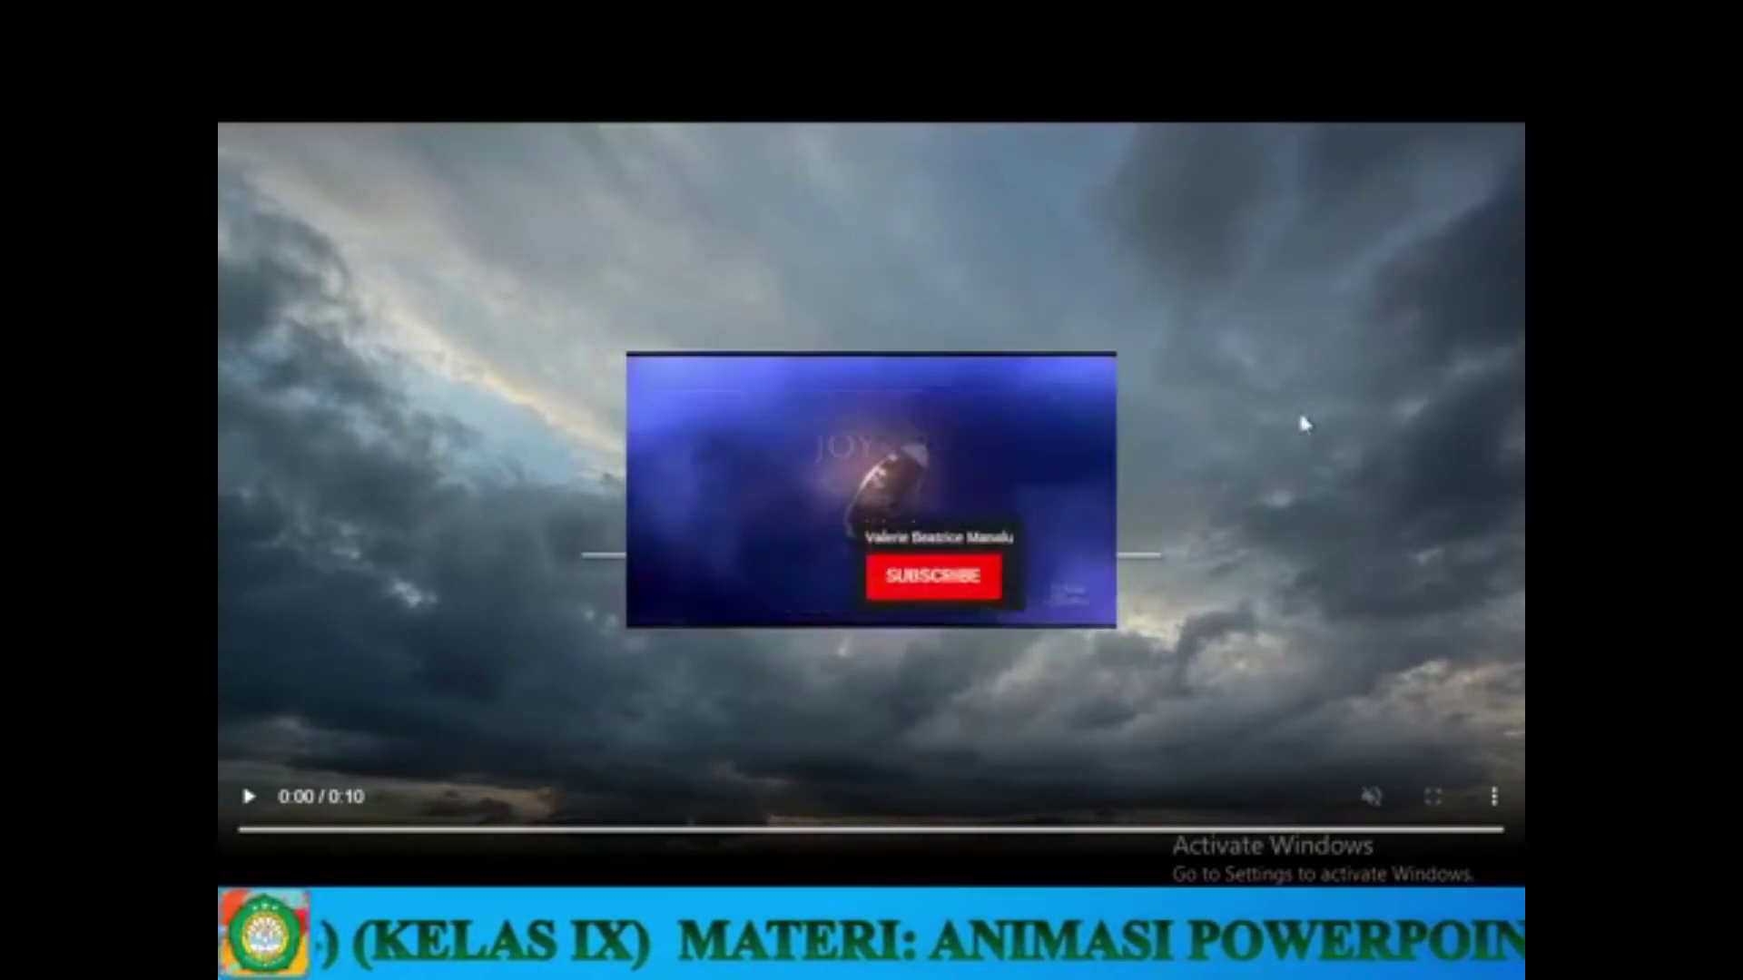
pyautogui.click(701, 513)
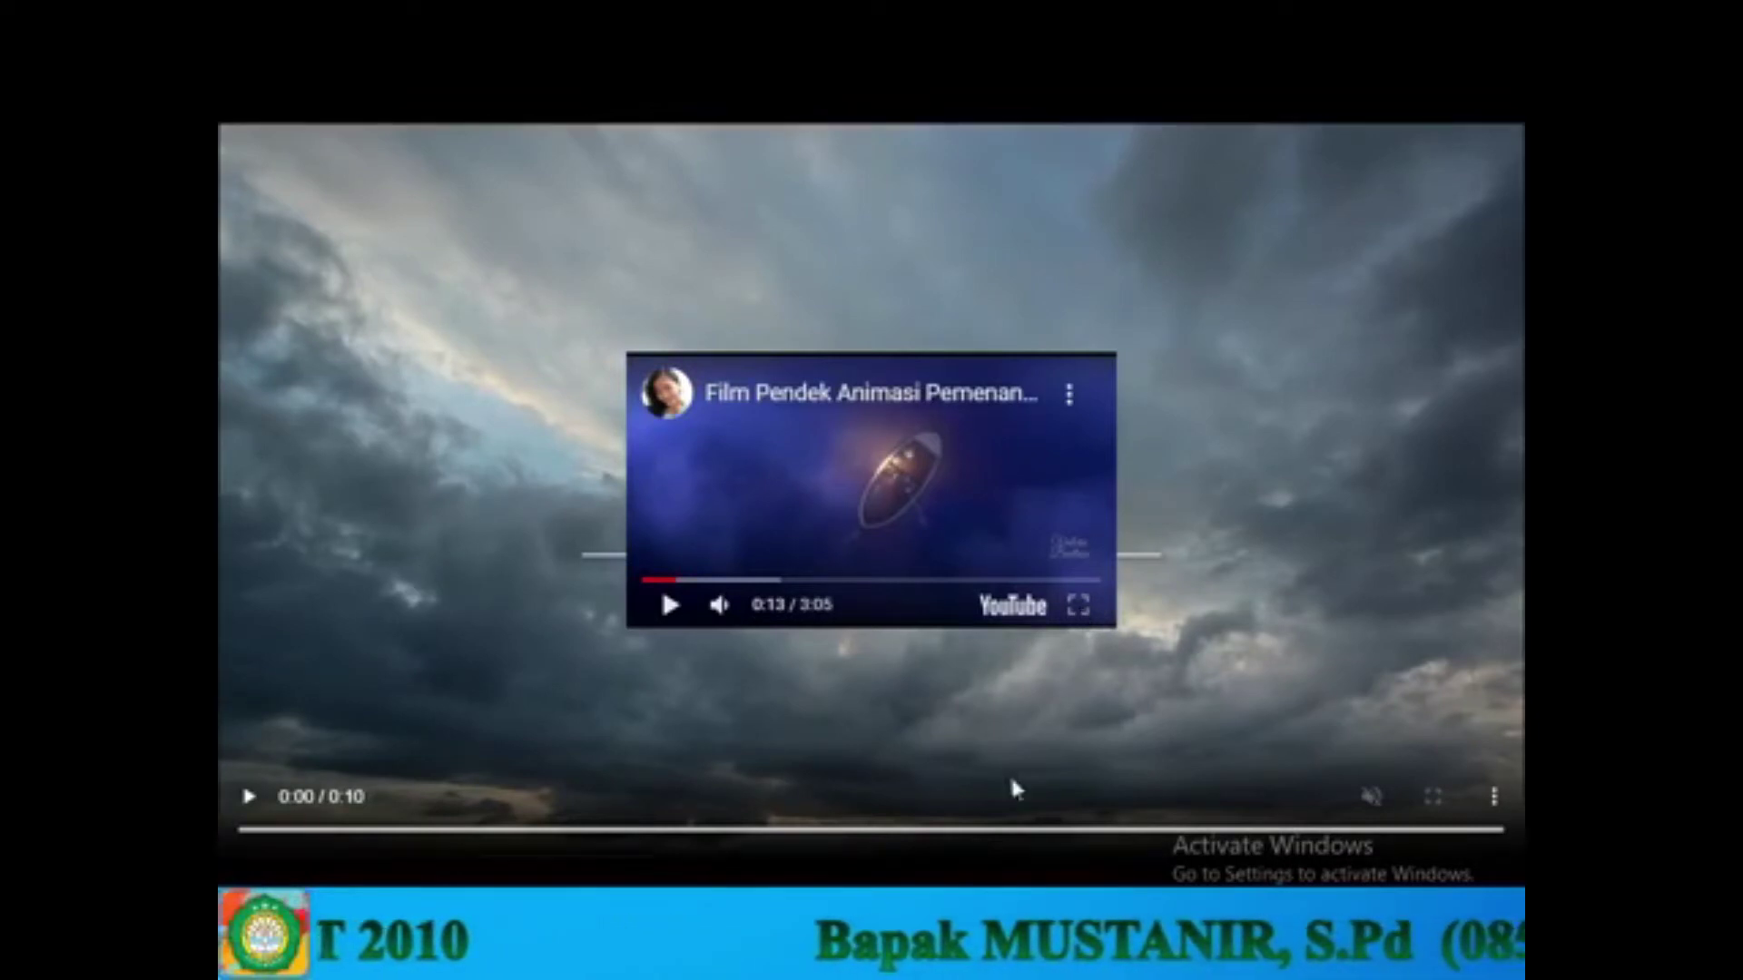
pyautogui.press('Escape')
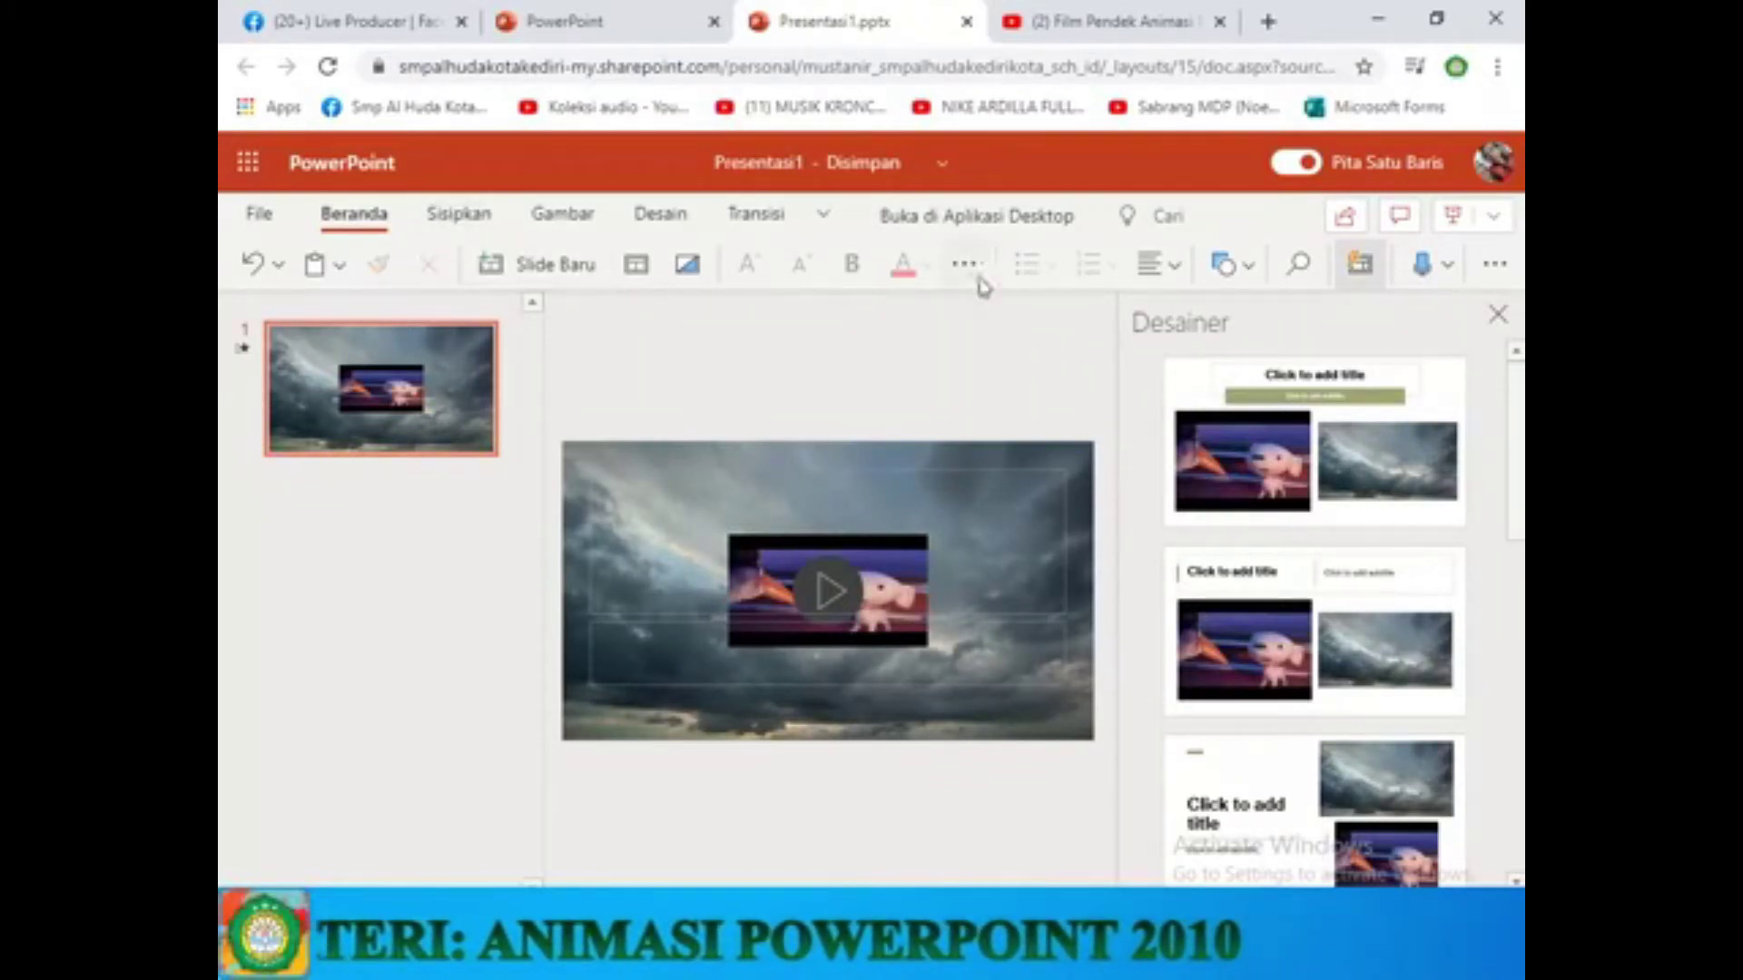
# - Add a blank slide 2 after slide 1 using Slide Baru from the thumbnail's context menu
pyautogui.click(1058, 508)
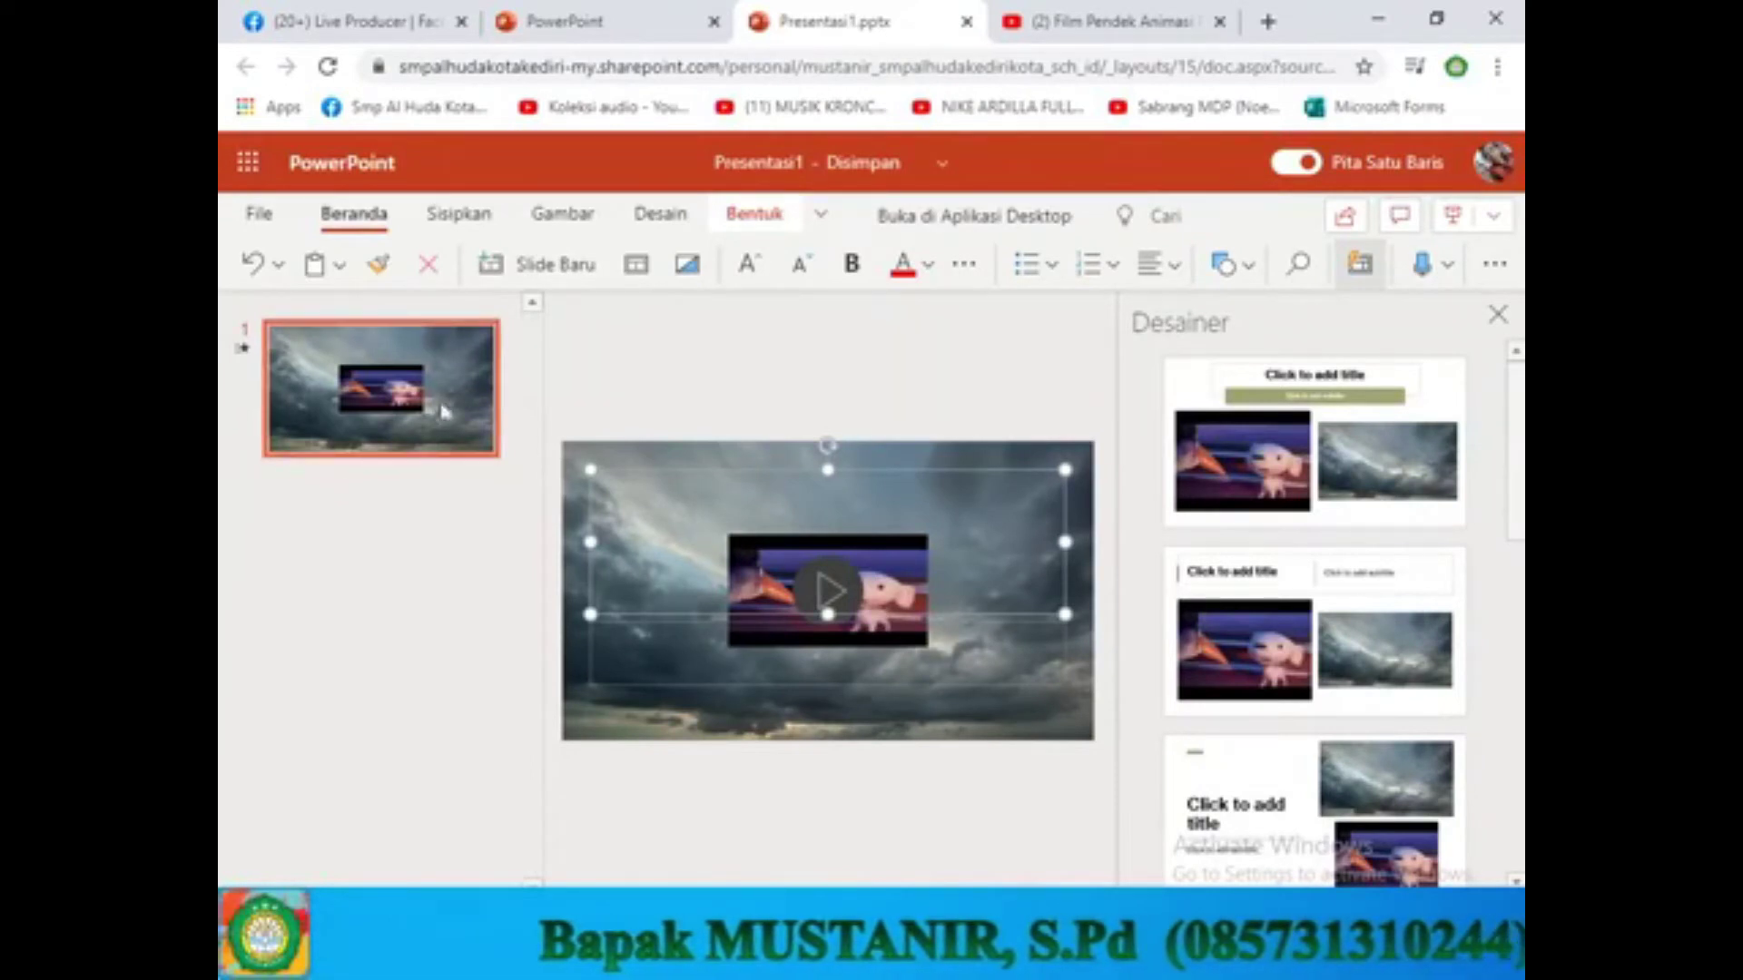
pyautogui.click(464, 447)
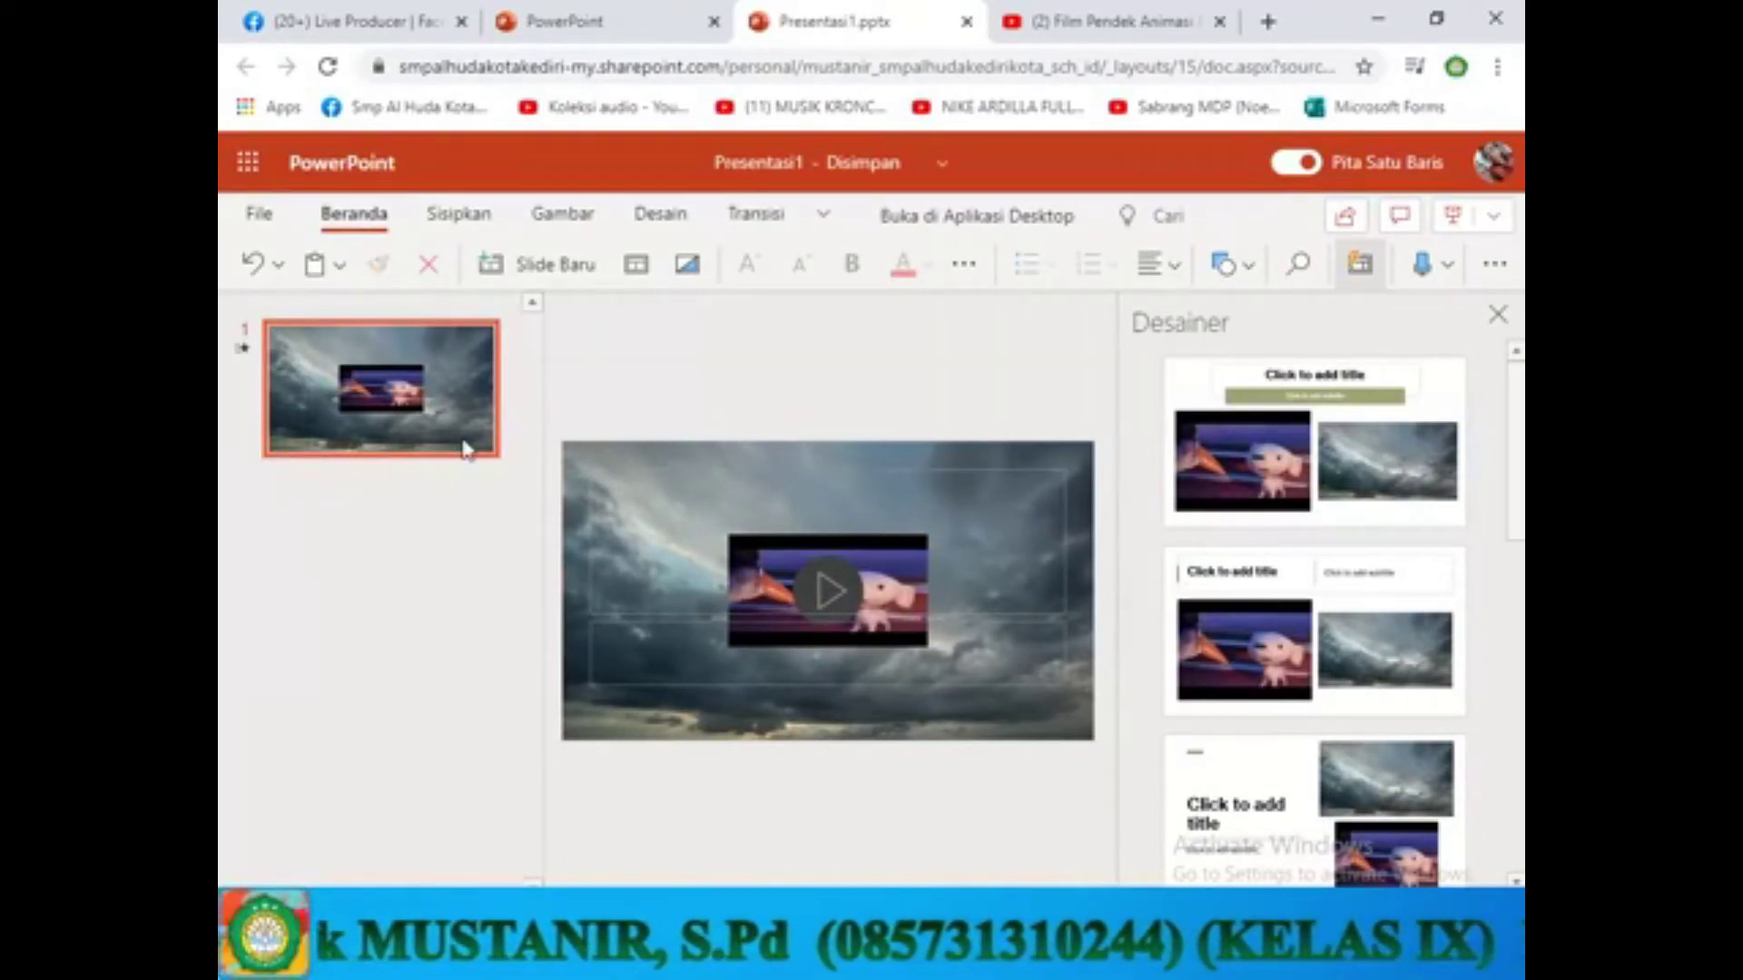
pyautogui.rightClick(465, 448)
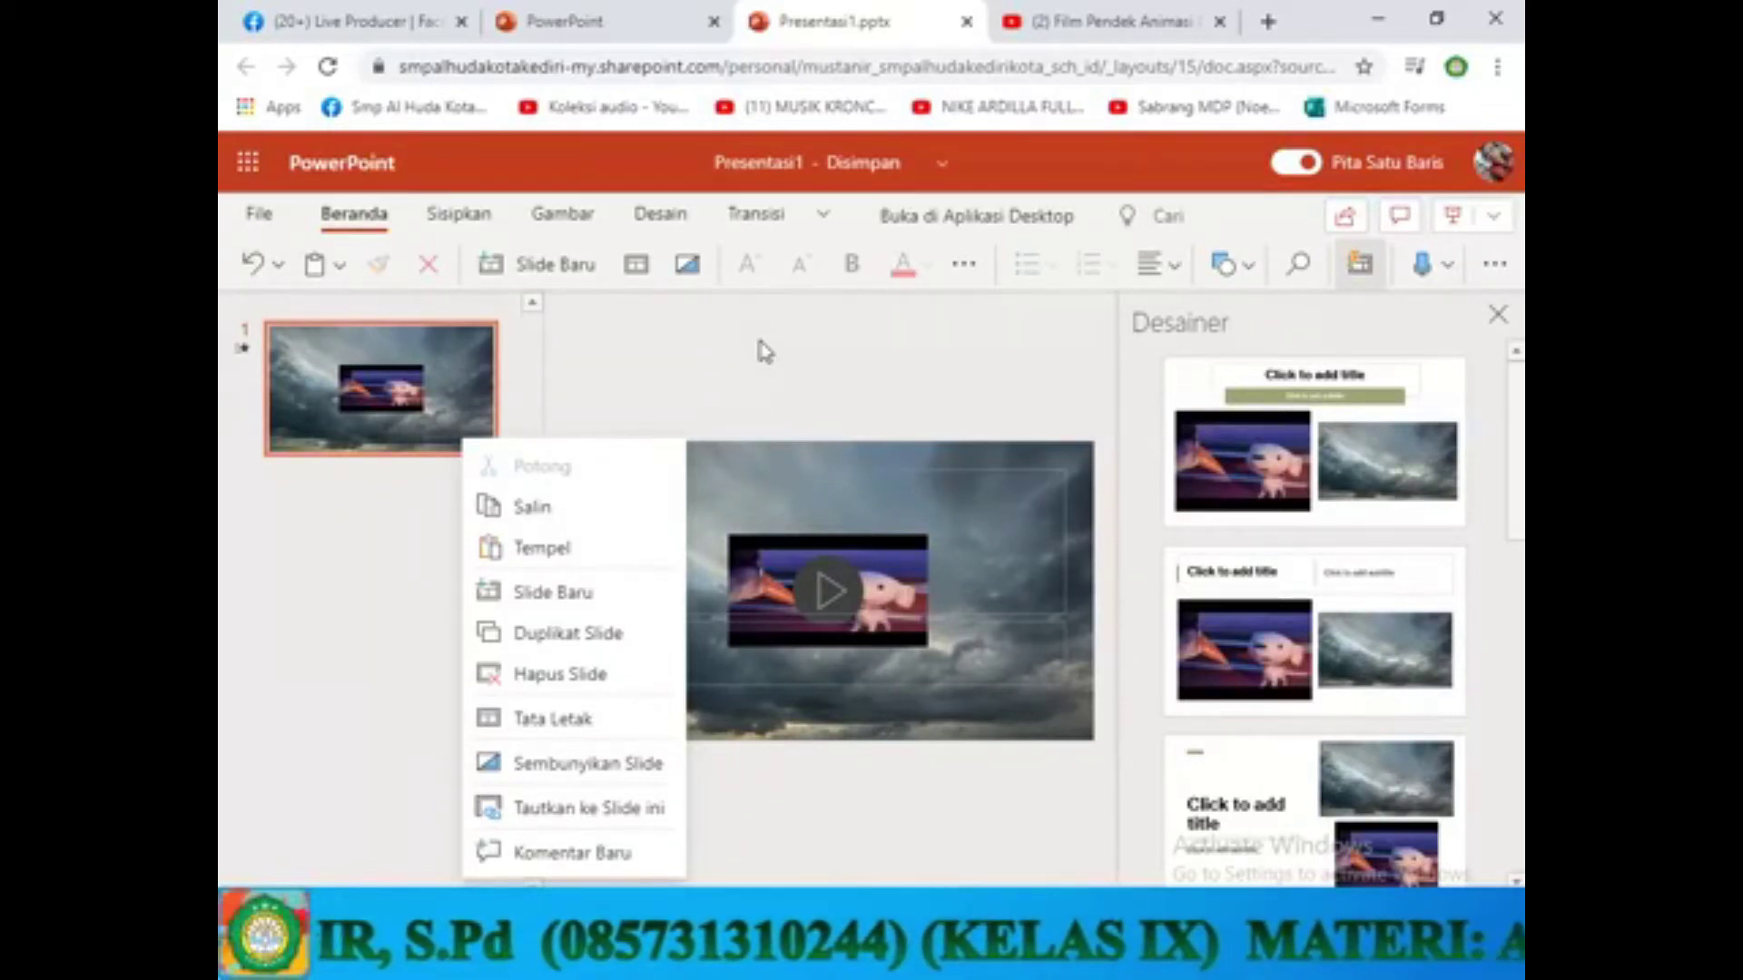
pyautogui.rightClick(470, 394)
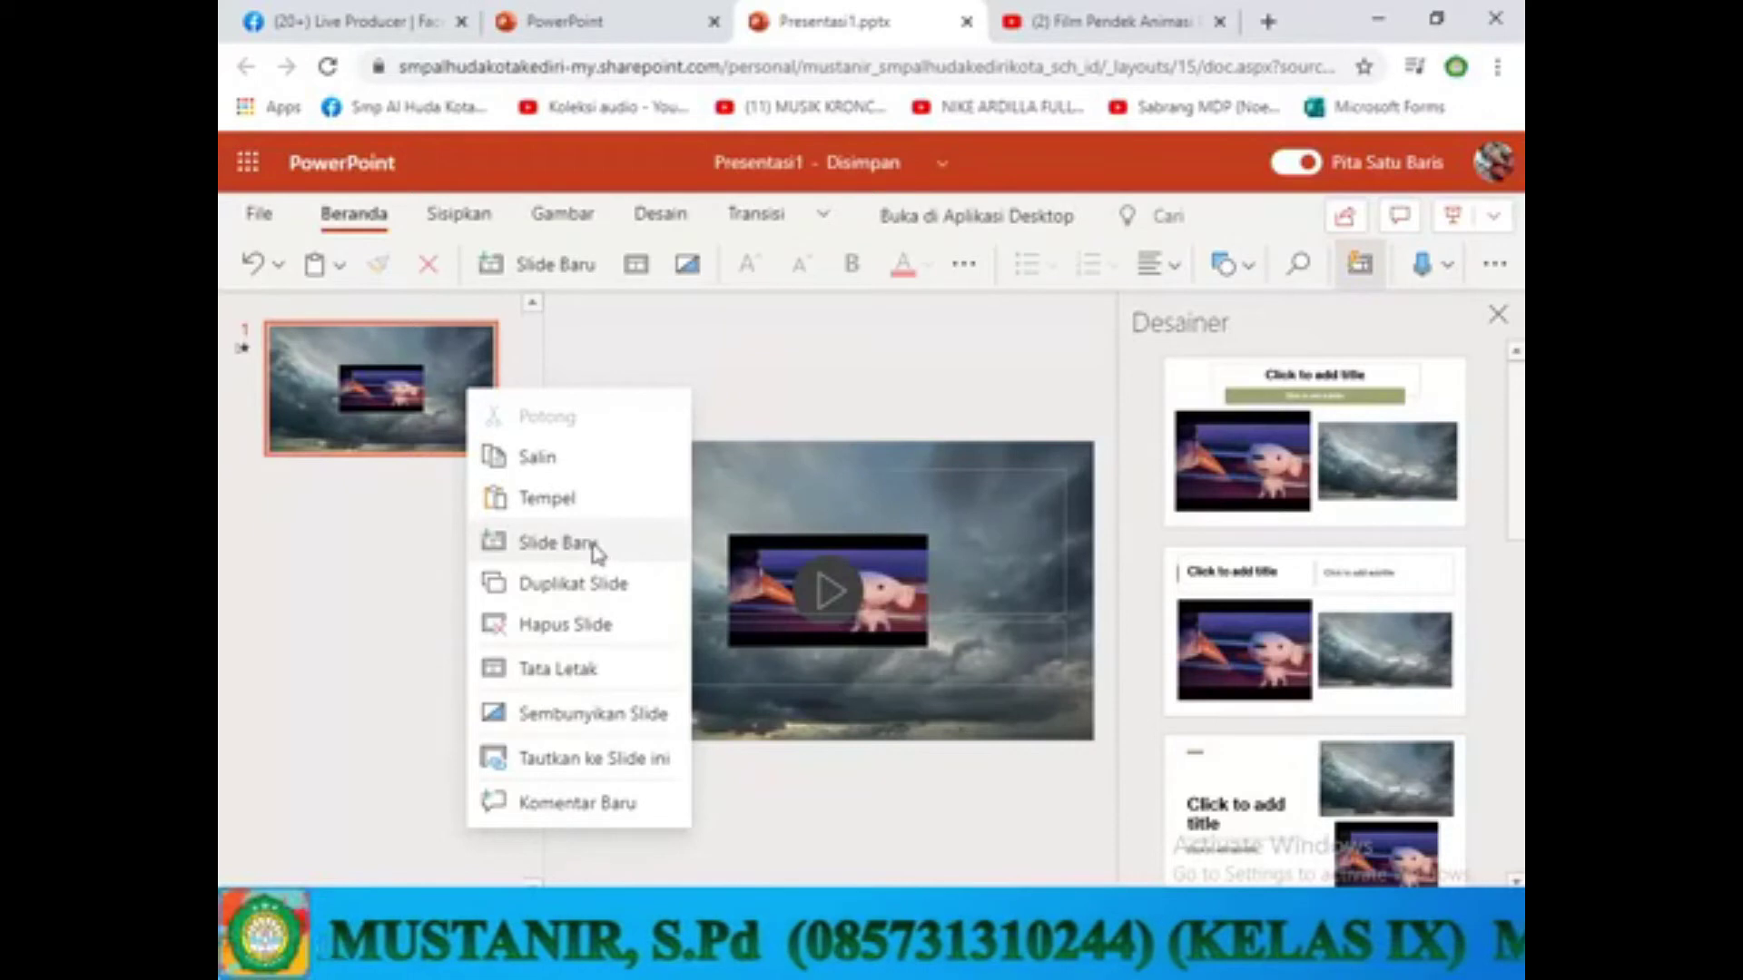
pyautogui.click(595, 545)
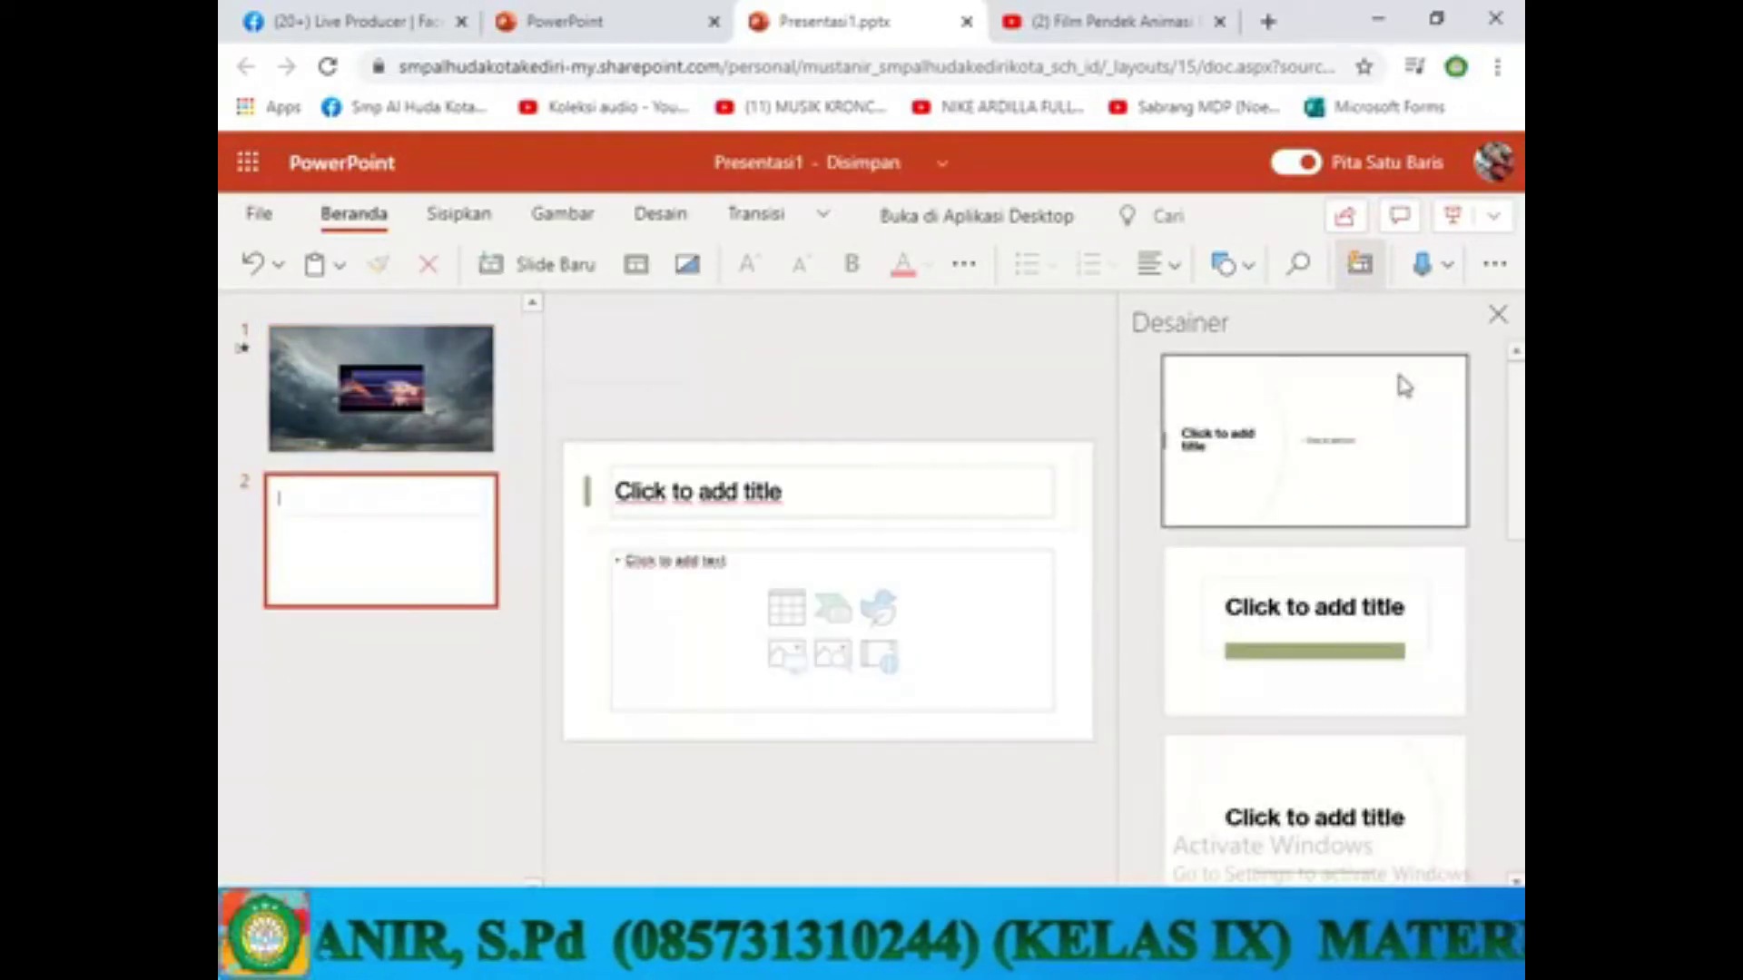
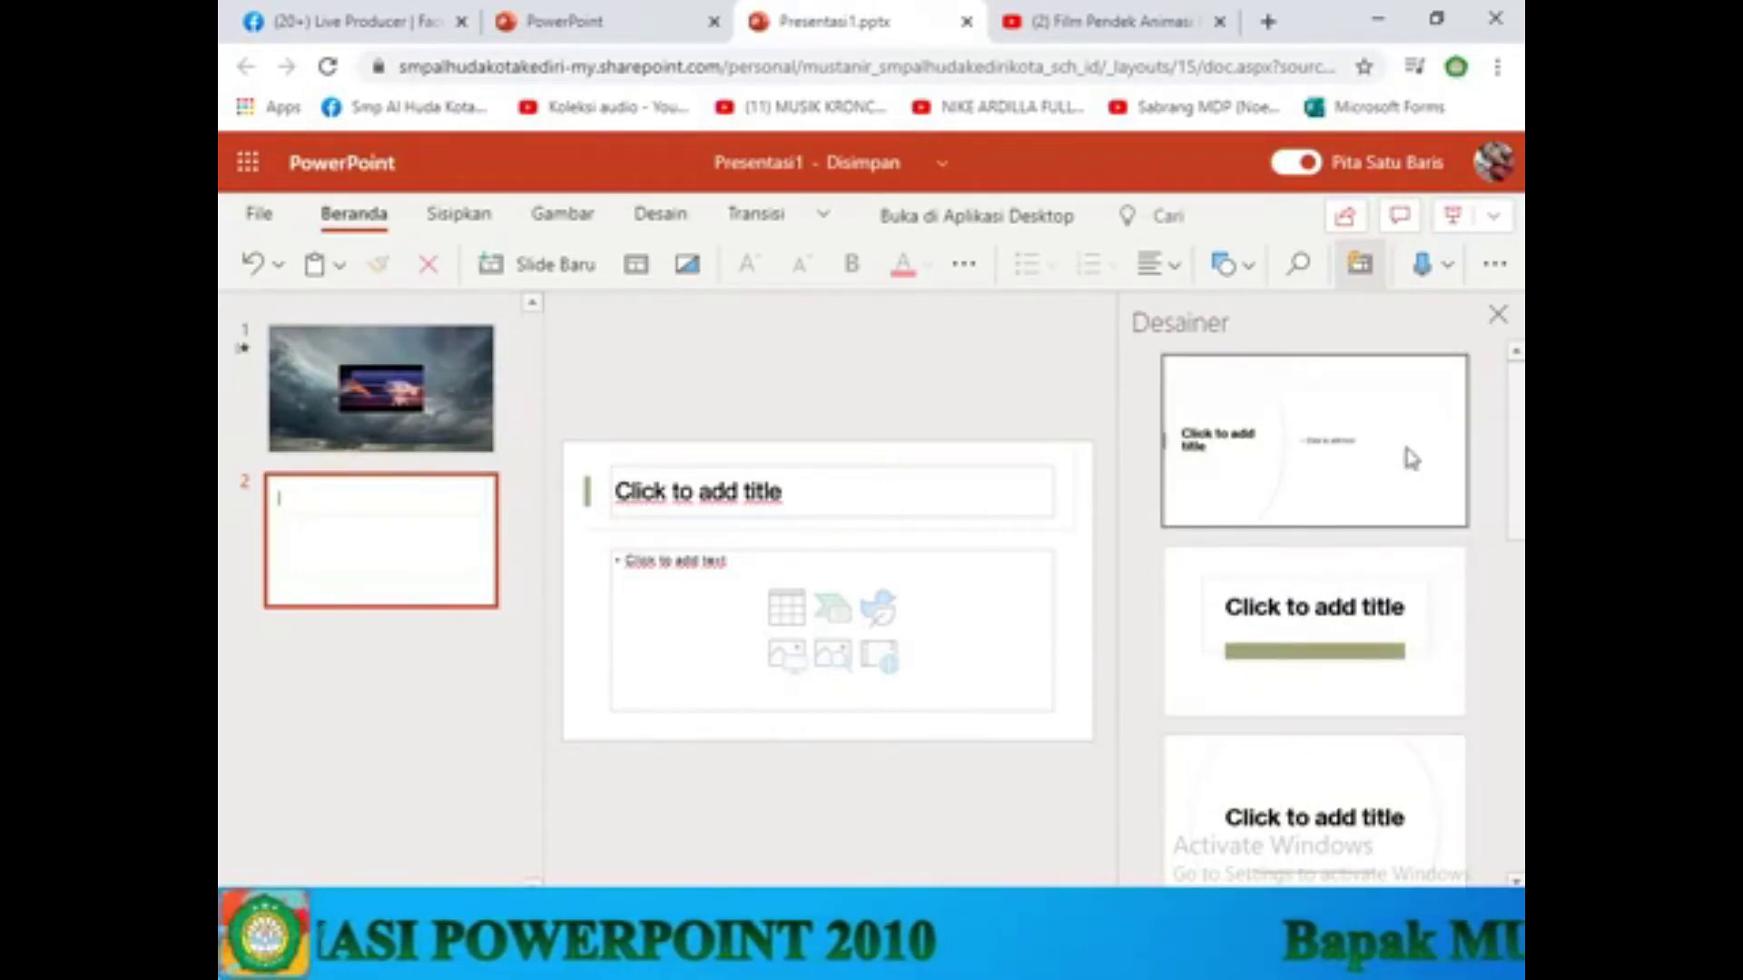
# - Duplicate the sky-background video slide 1 so its copy becomes slide 2
pyautogui.scroll(-3, 1402, 611)
pyautogui.scroll(-2, 1402, 611)
pyautogui.scroll(-2, 1403, 611)
pyautogui.scroll(-2, 1402, 611)
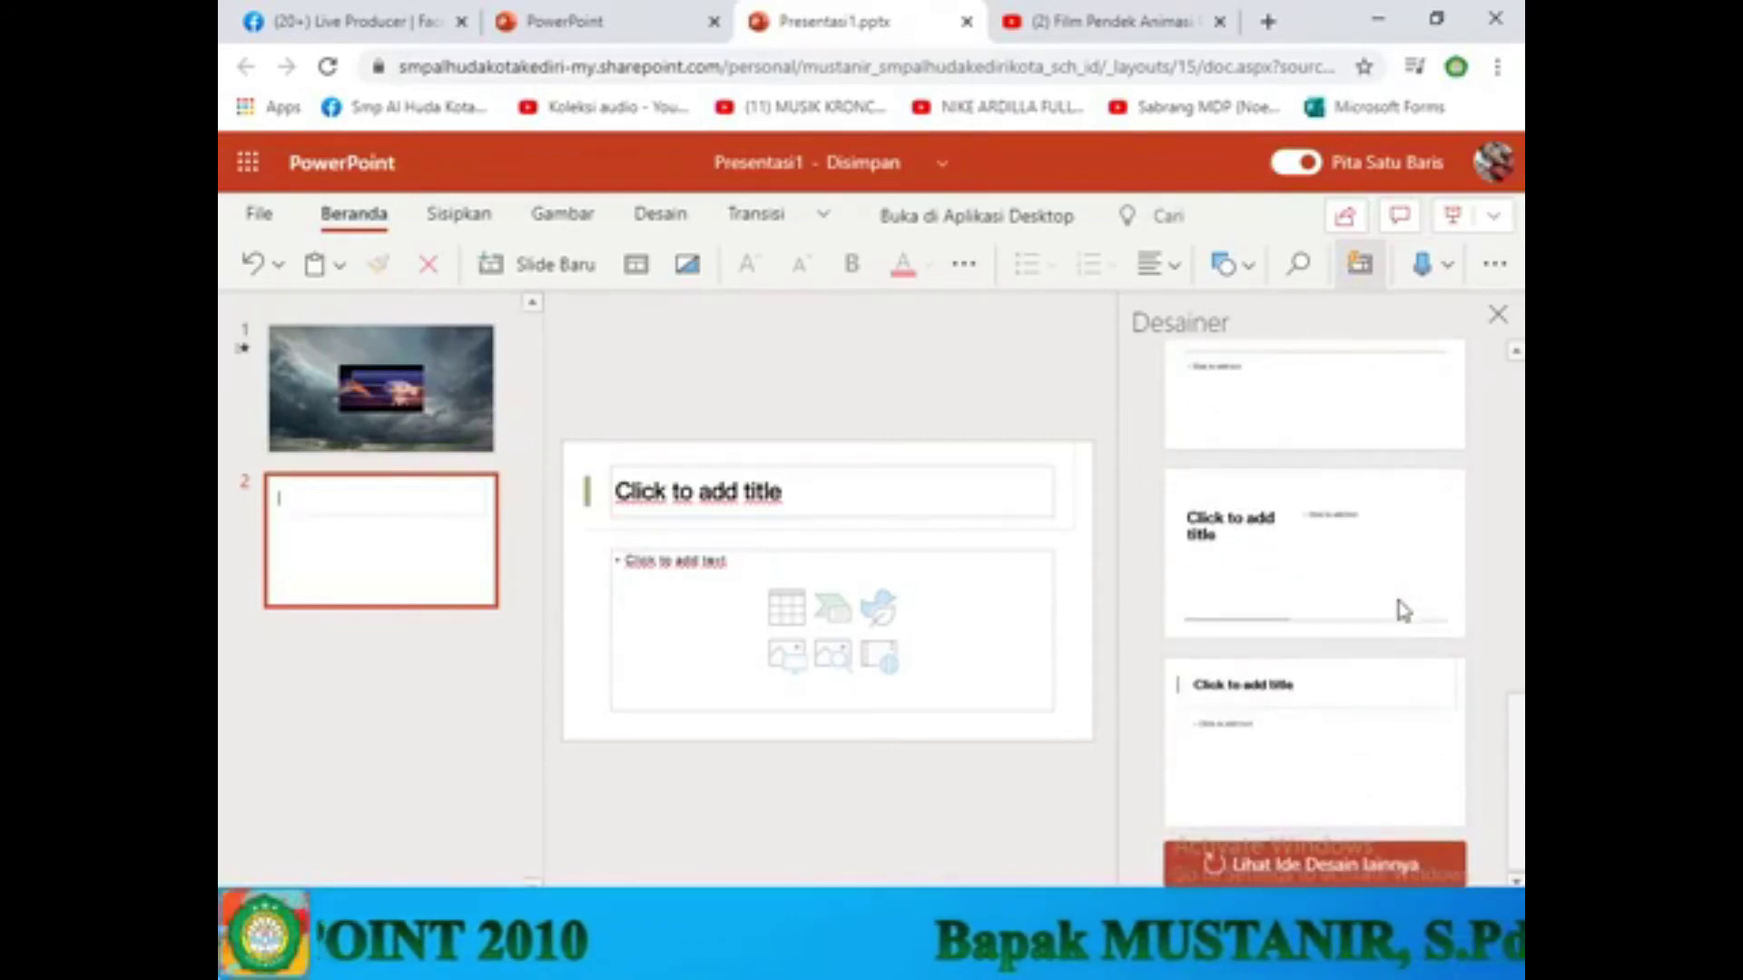
pyautogui.scroll(1, 1402, 611)
pyautogui.scroll(3, 1403, 611)
pyautogui.scroll(5, 1402, 610)
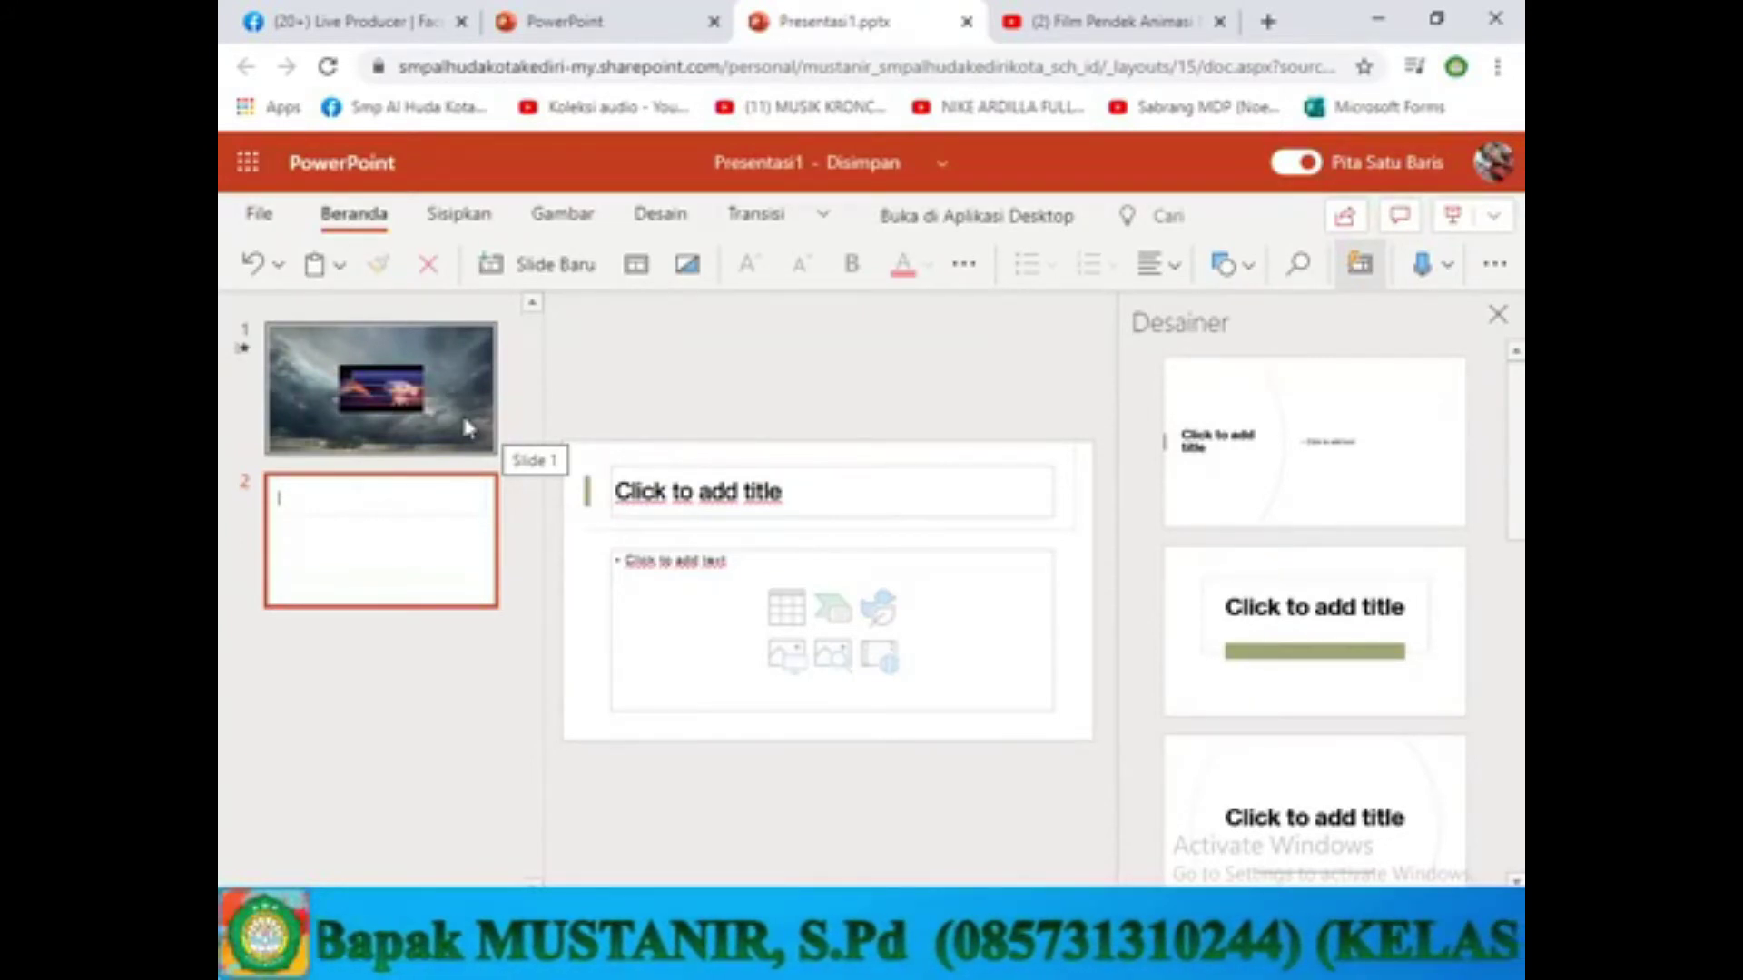
pyautogui.rightClick(468, 426)
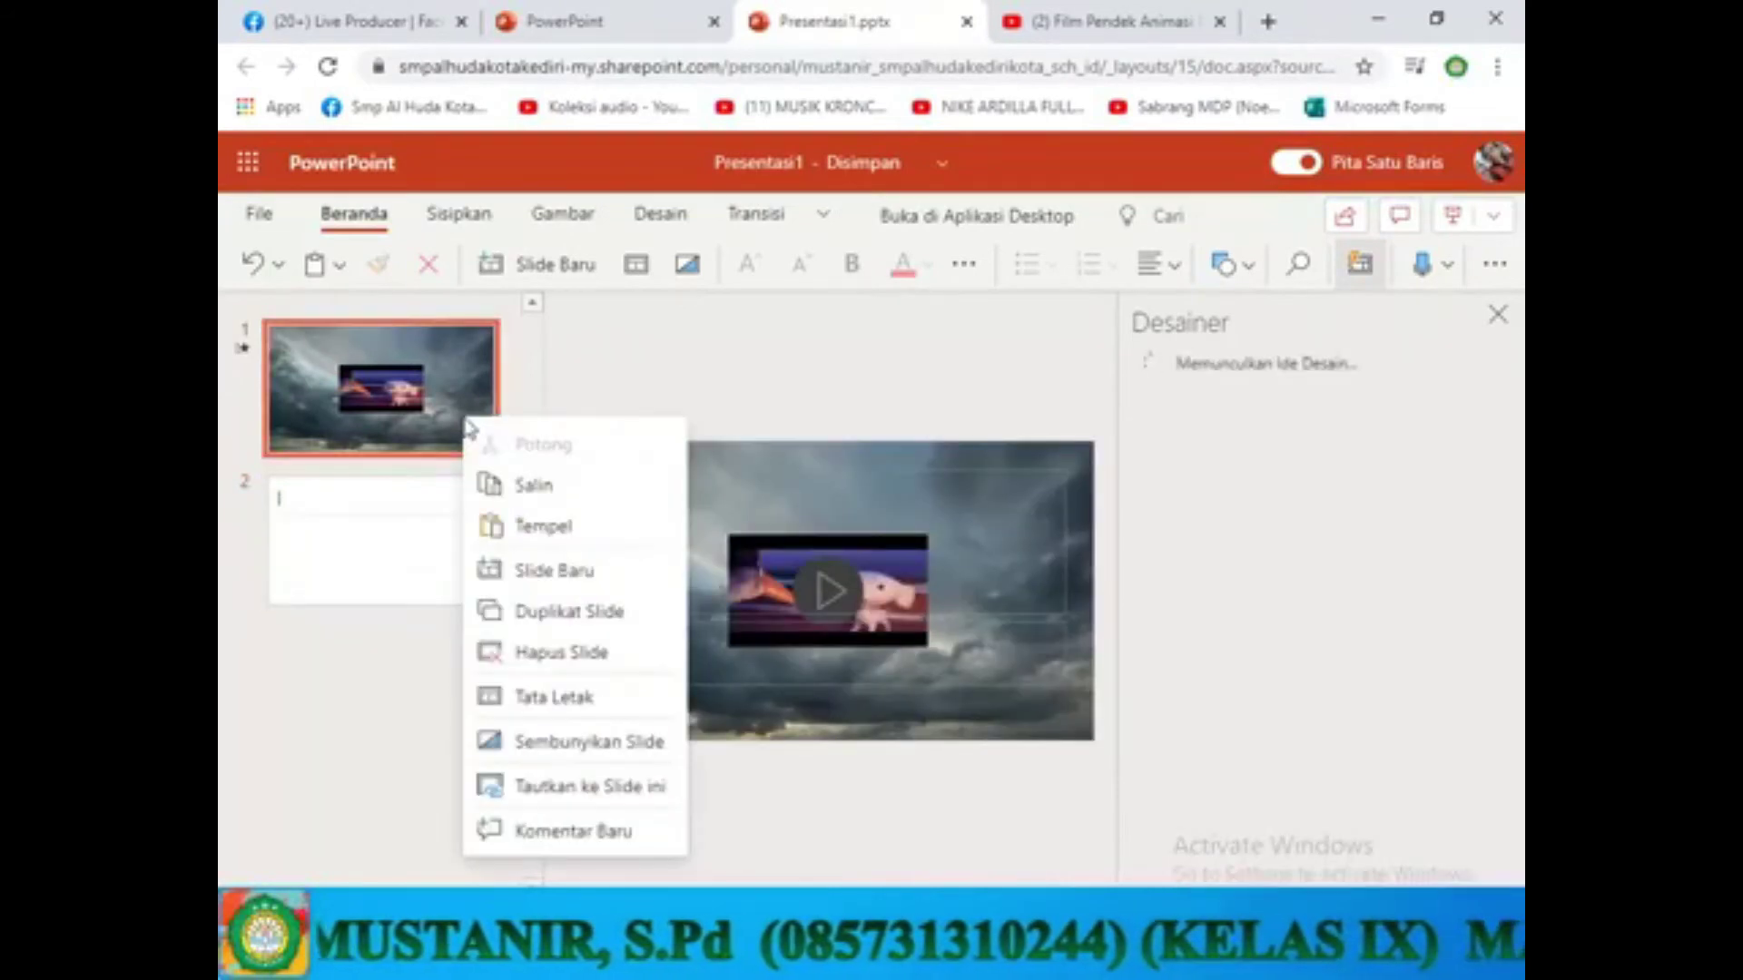
pyautogui.click(615, 613)
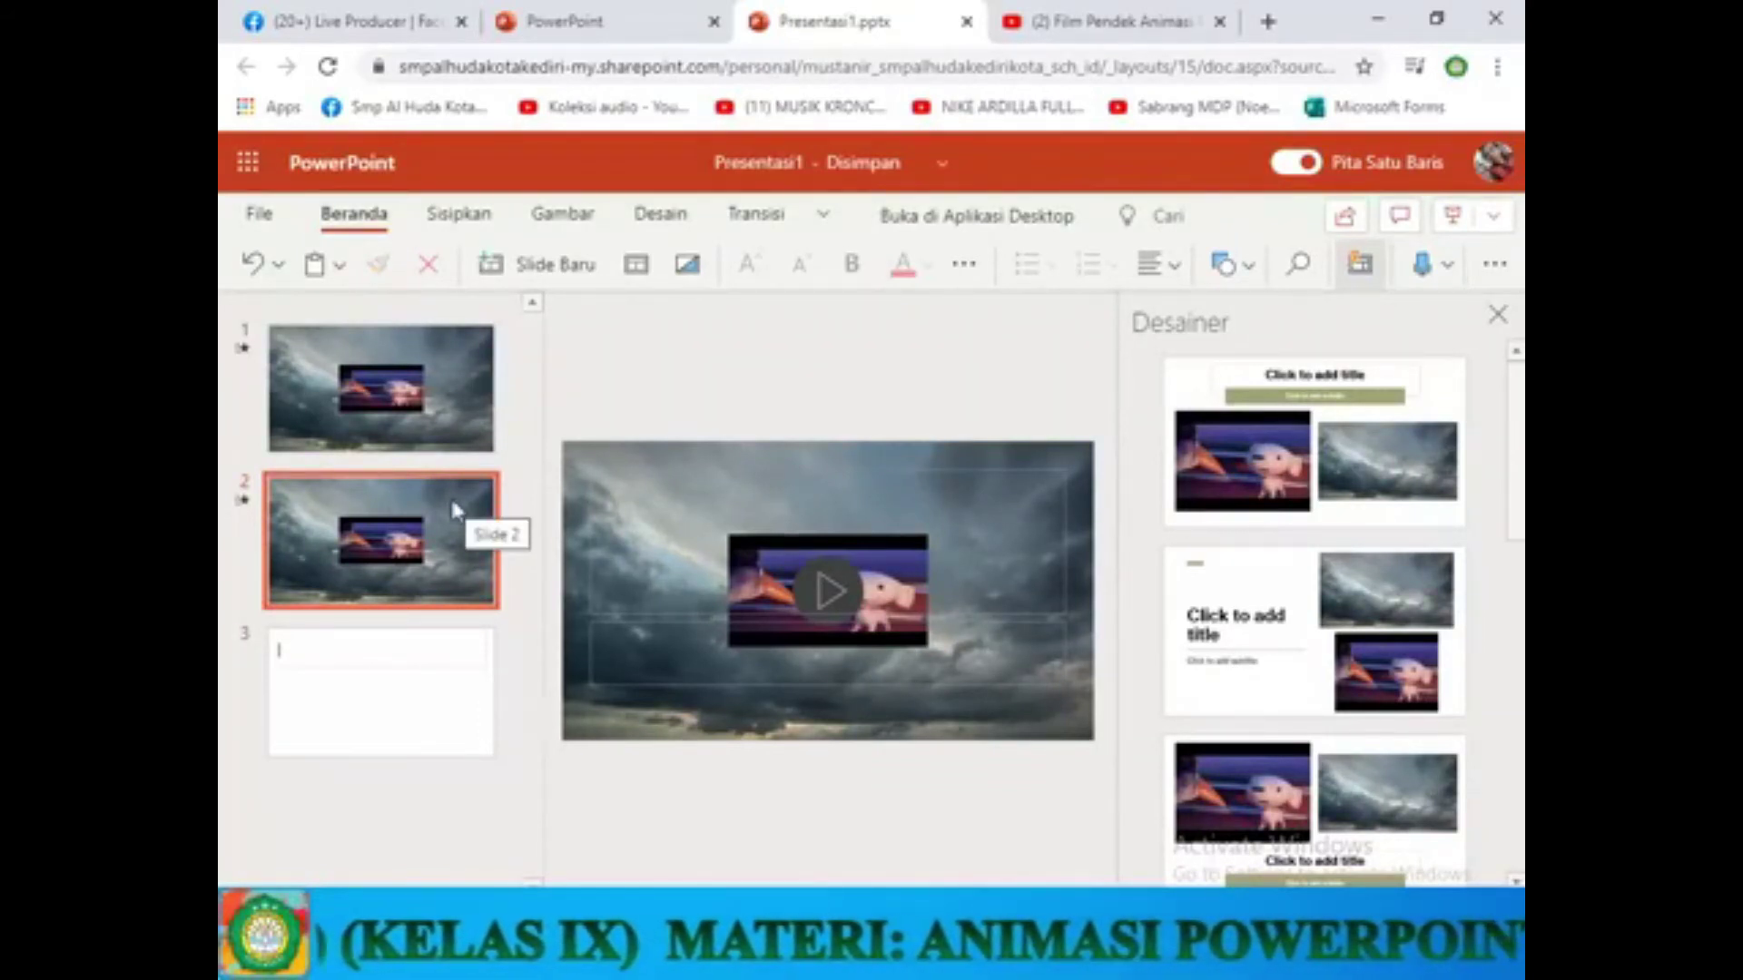
# - Delete the duplicated sky-and-video slide 2 from the deck
pyautogui.rightClick(451, 494)
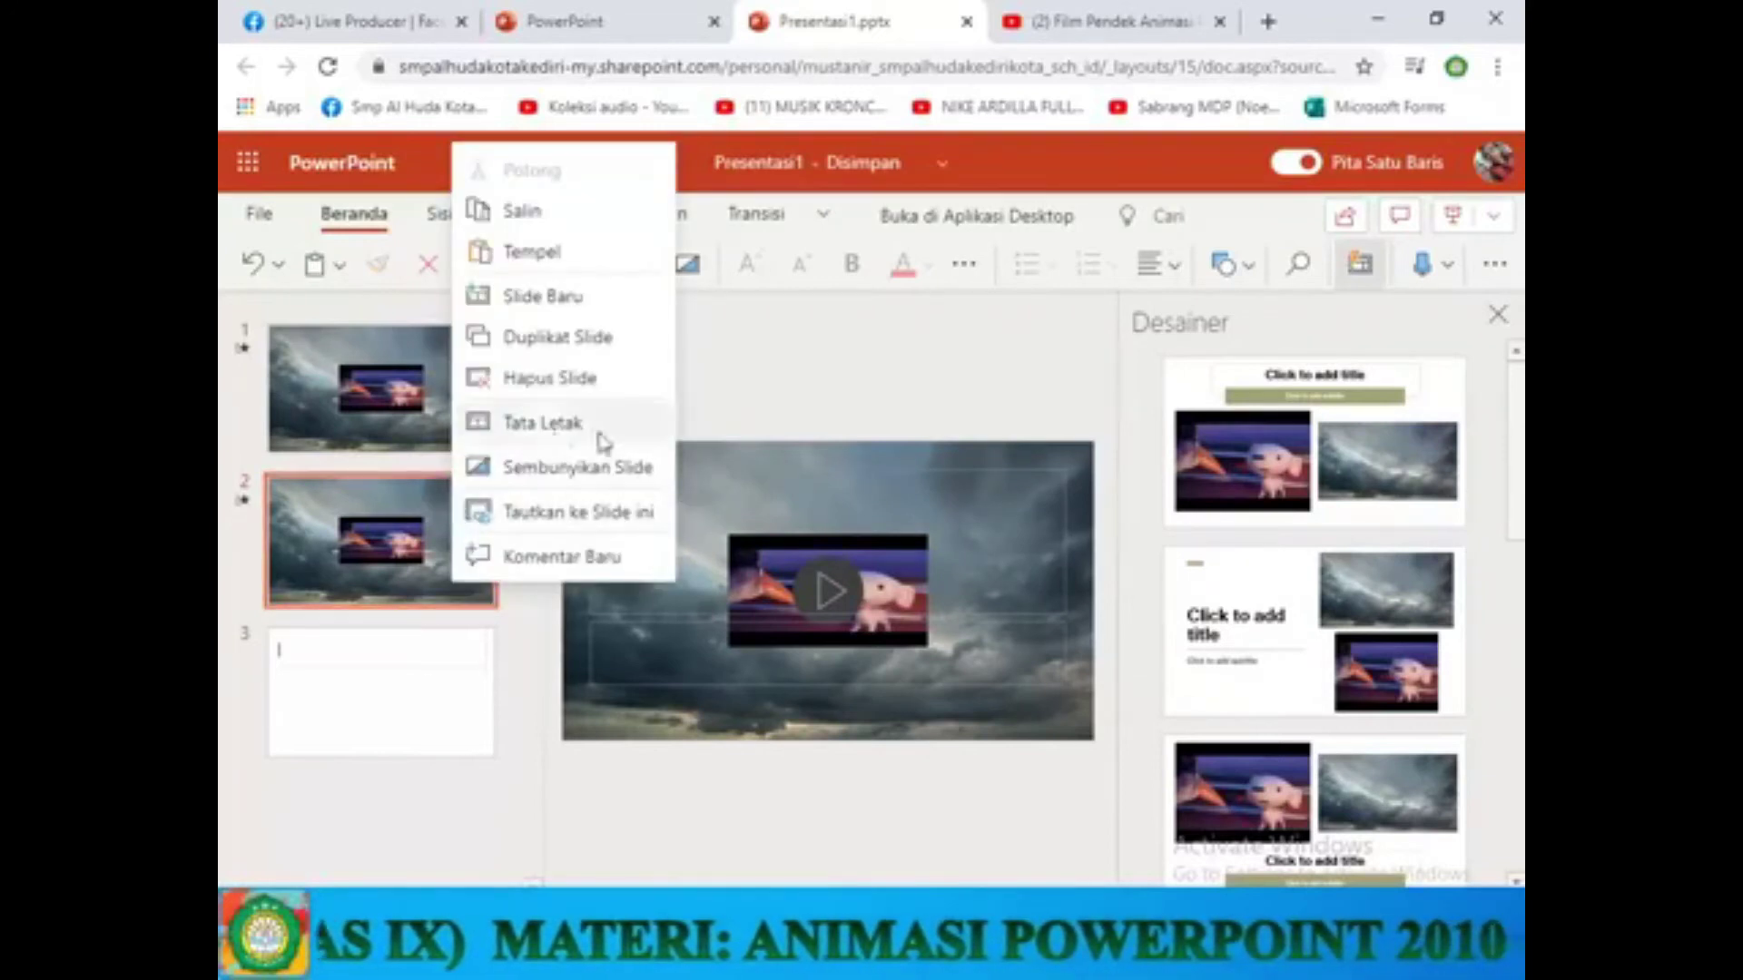
pyautogui.click(588, 380)
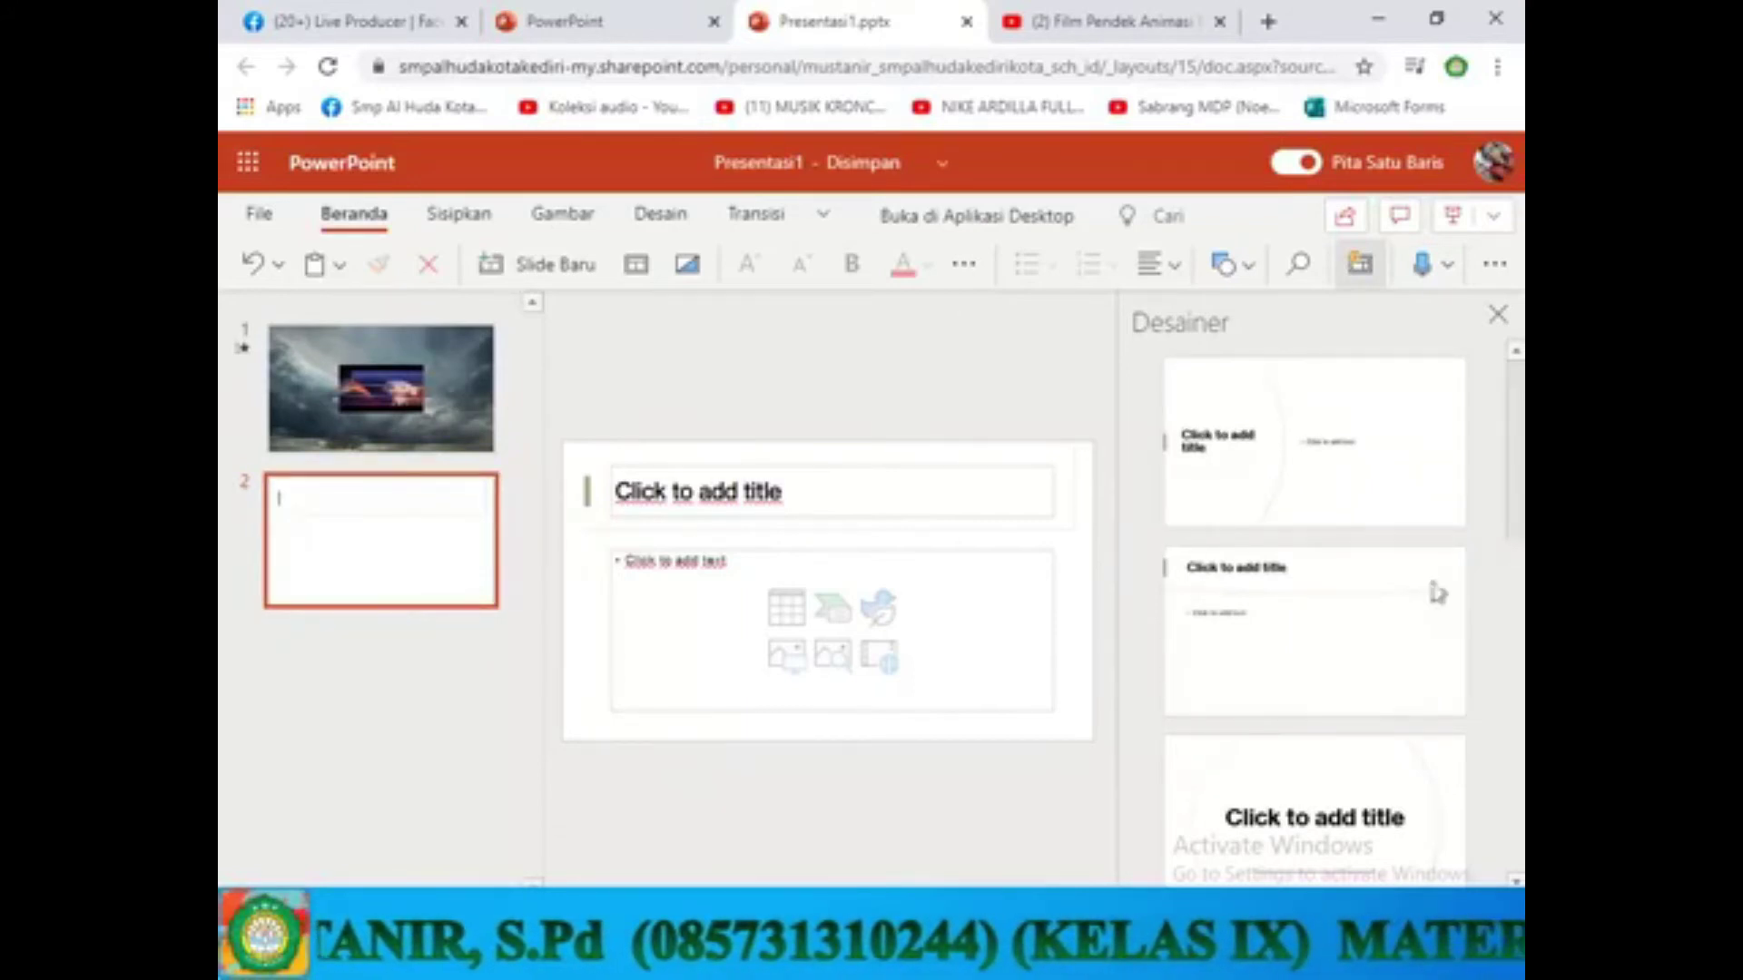
# - Apply the third Designer suggestion, a centred title layout, to slide 2, leaving the title empty
pyautogui.click(1375, 786)
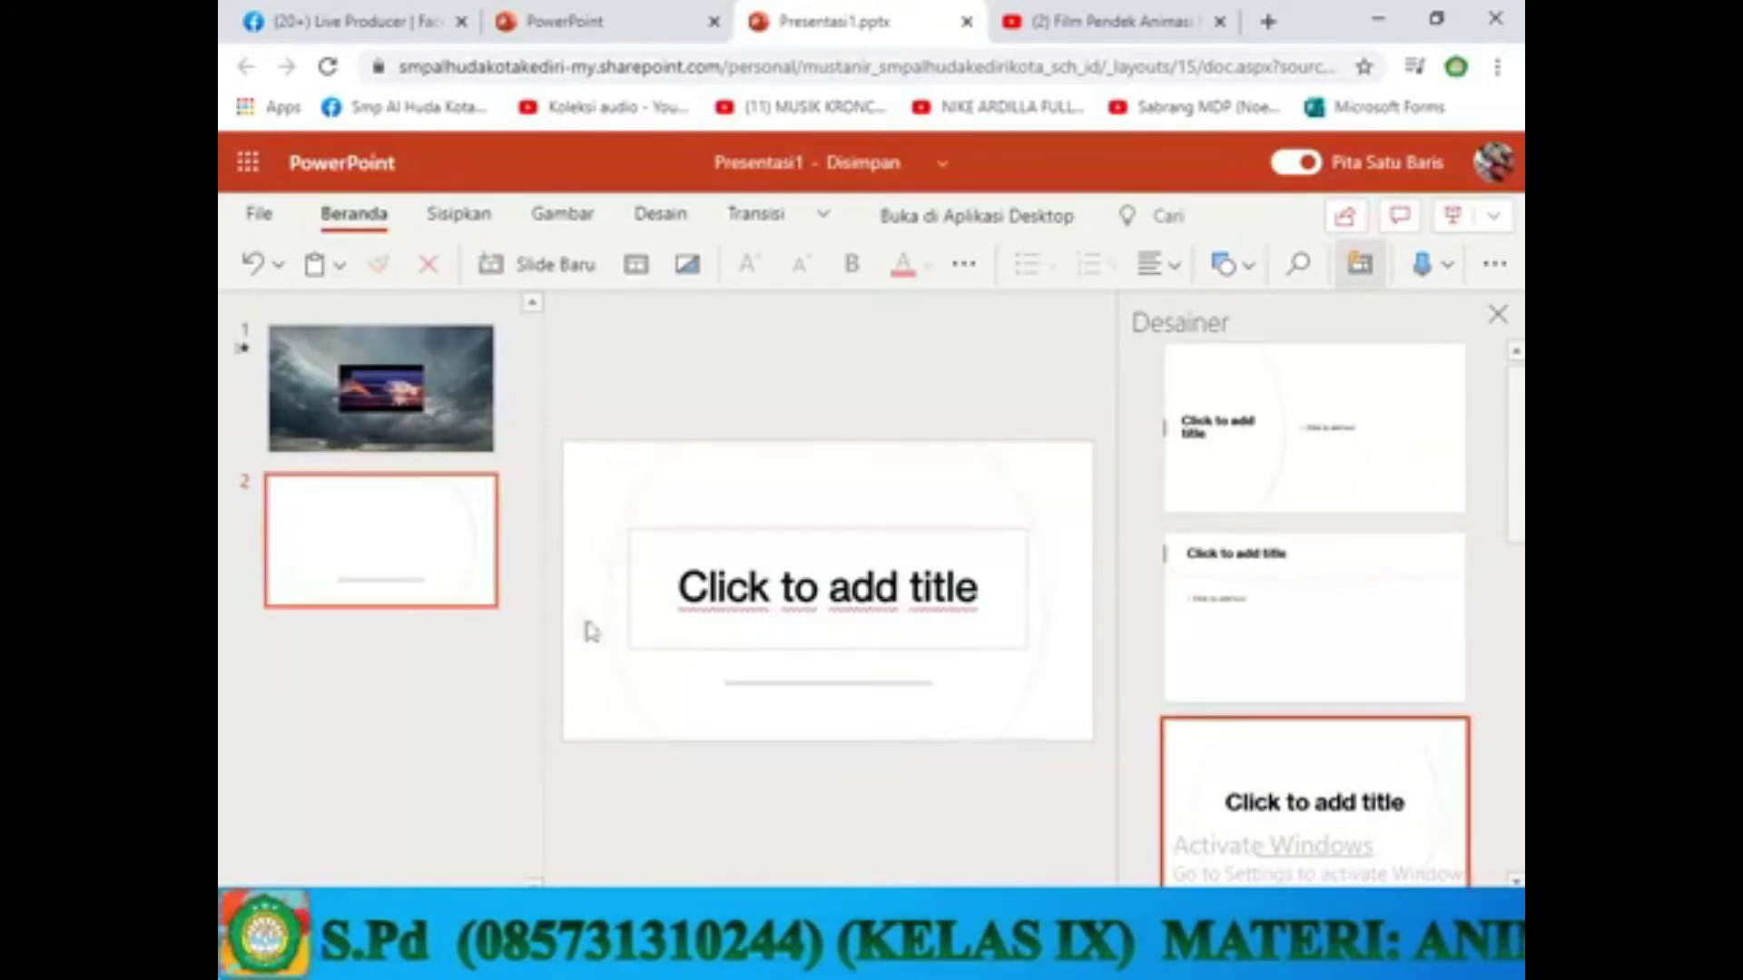
pyautogui.click(1332, 639)
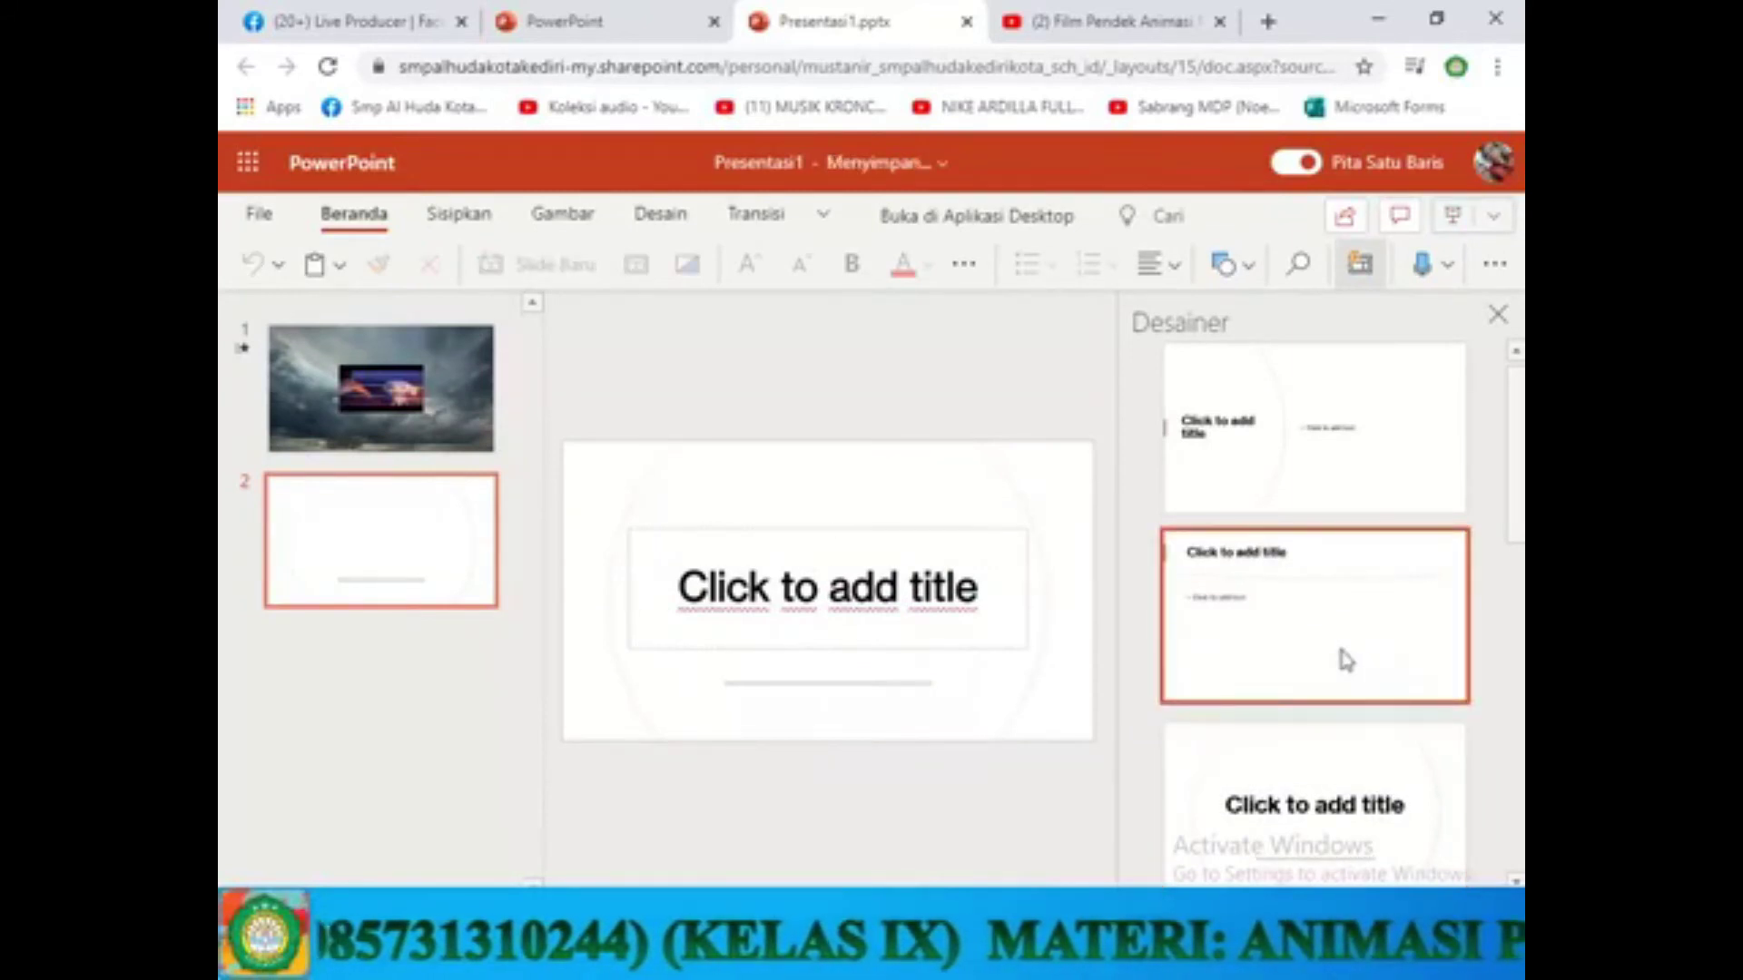
pyautogui.click(1388, 770)
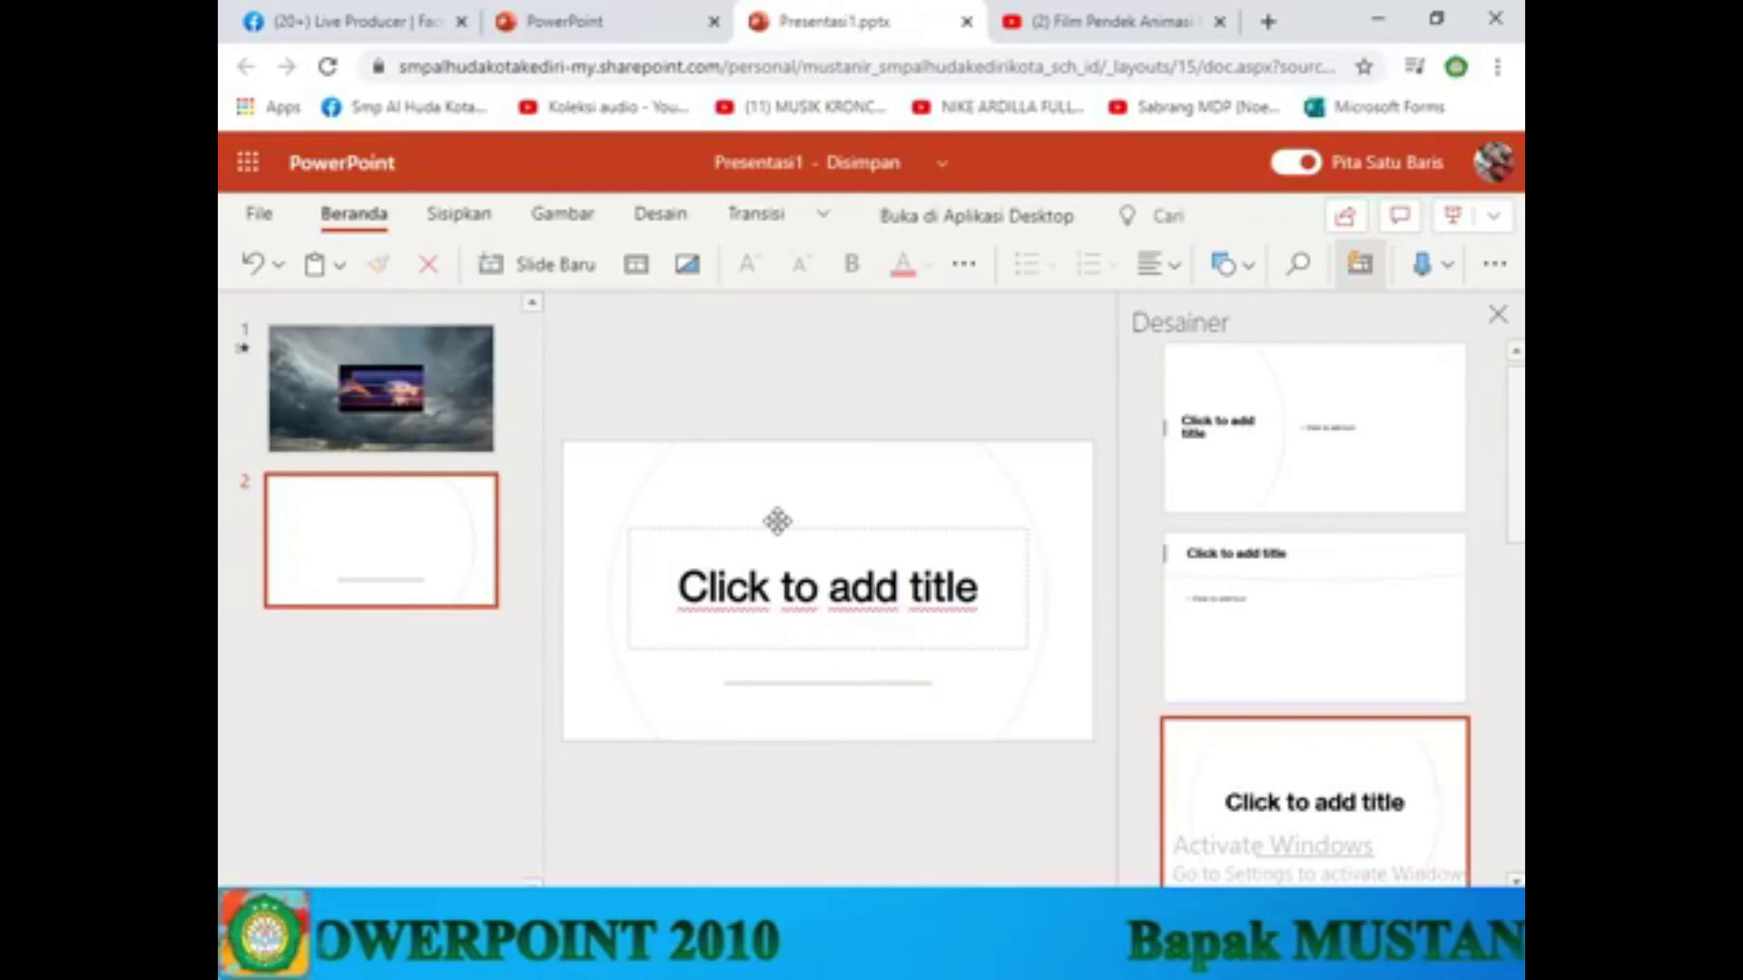
pyautogui.click(805, 577)
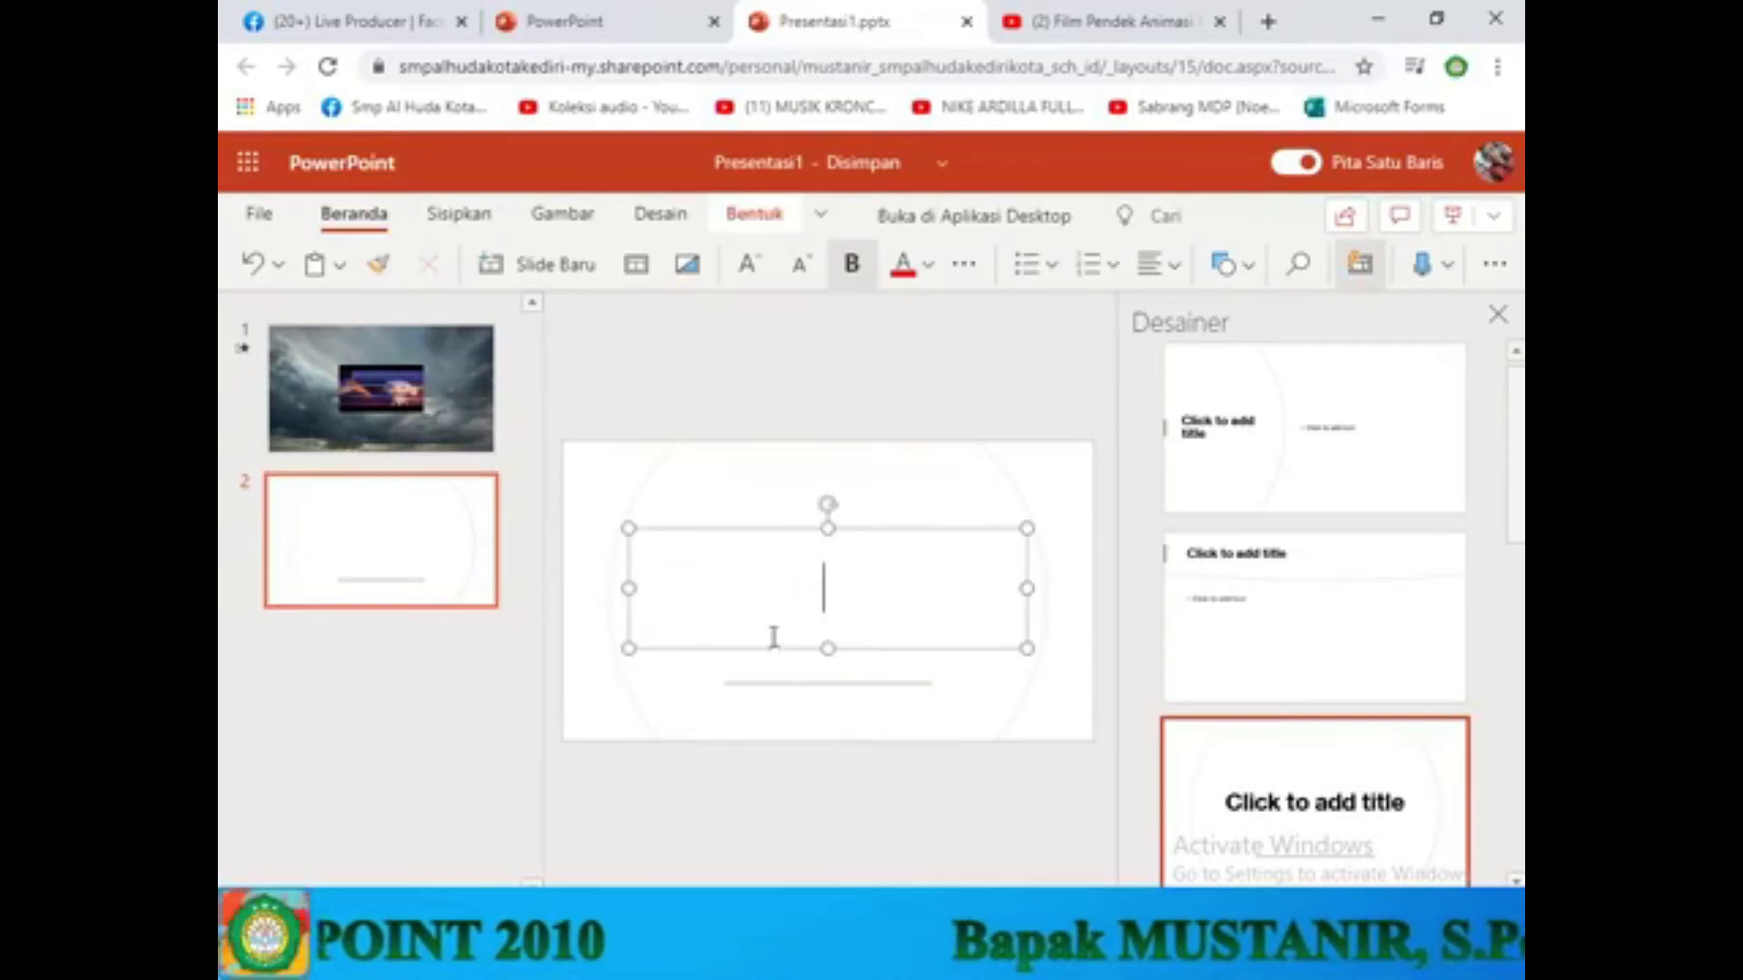
pyautogui.click(781, 490)
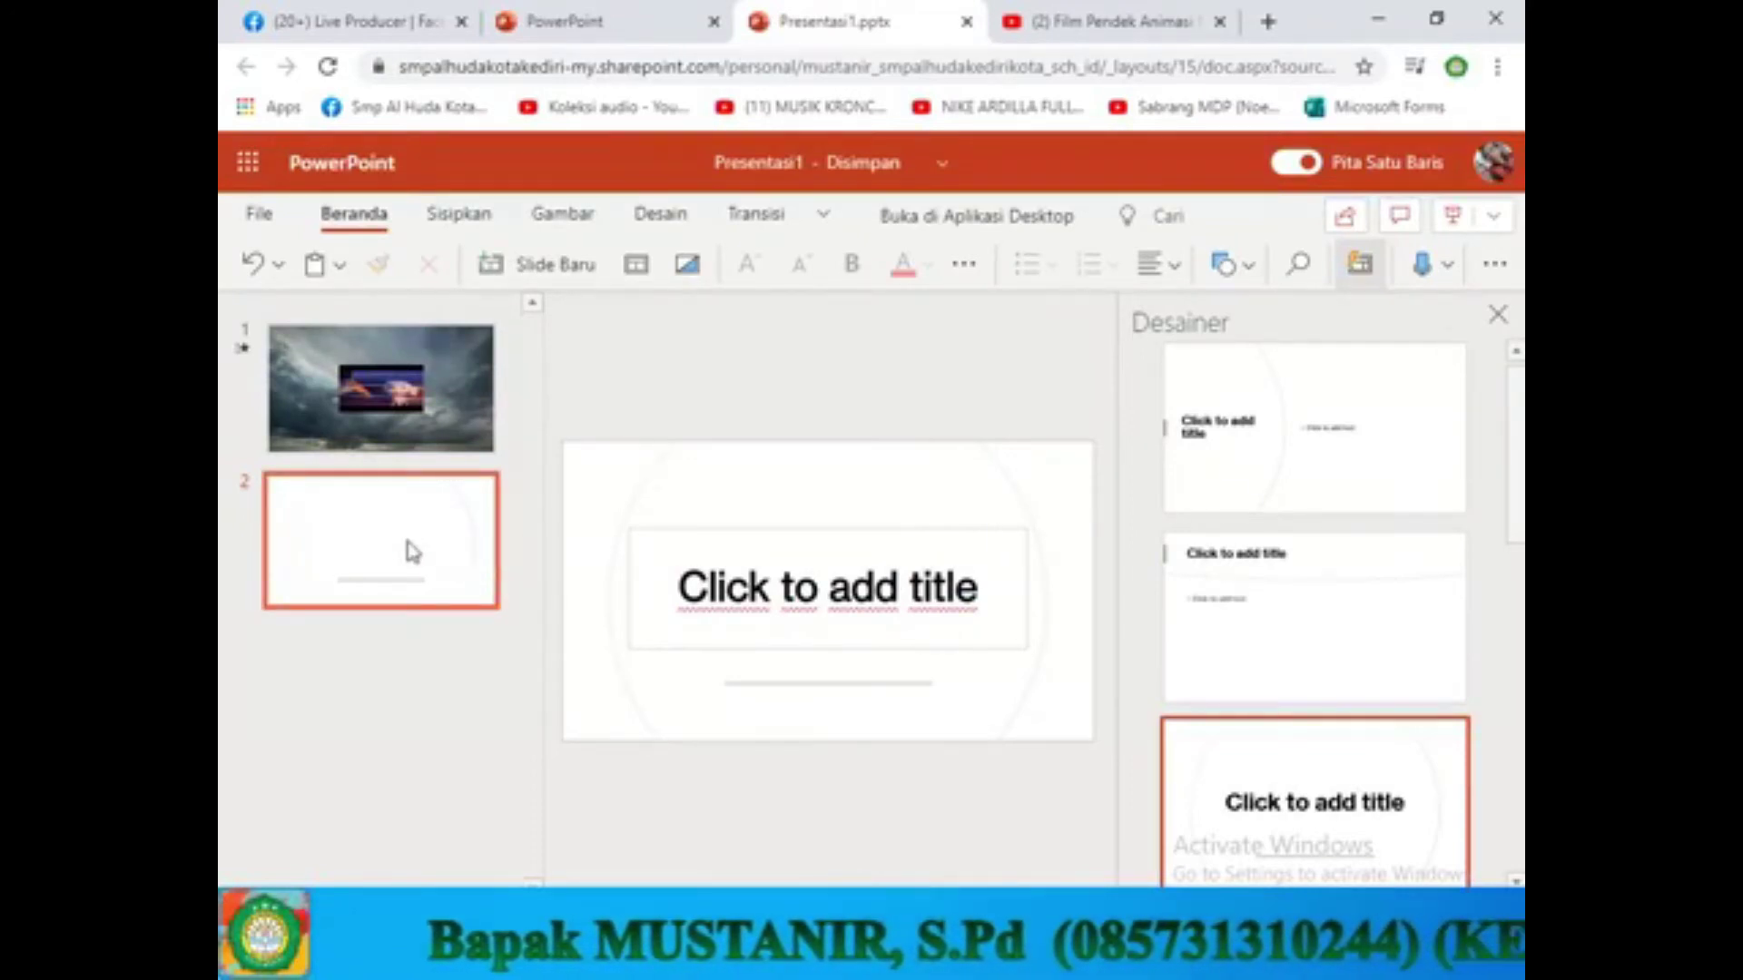
# - Bring up the context menu for the slide 2 thumbnail
pyautogui.rightClick(412, 550)
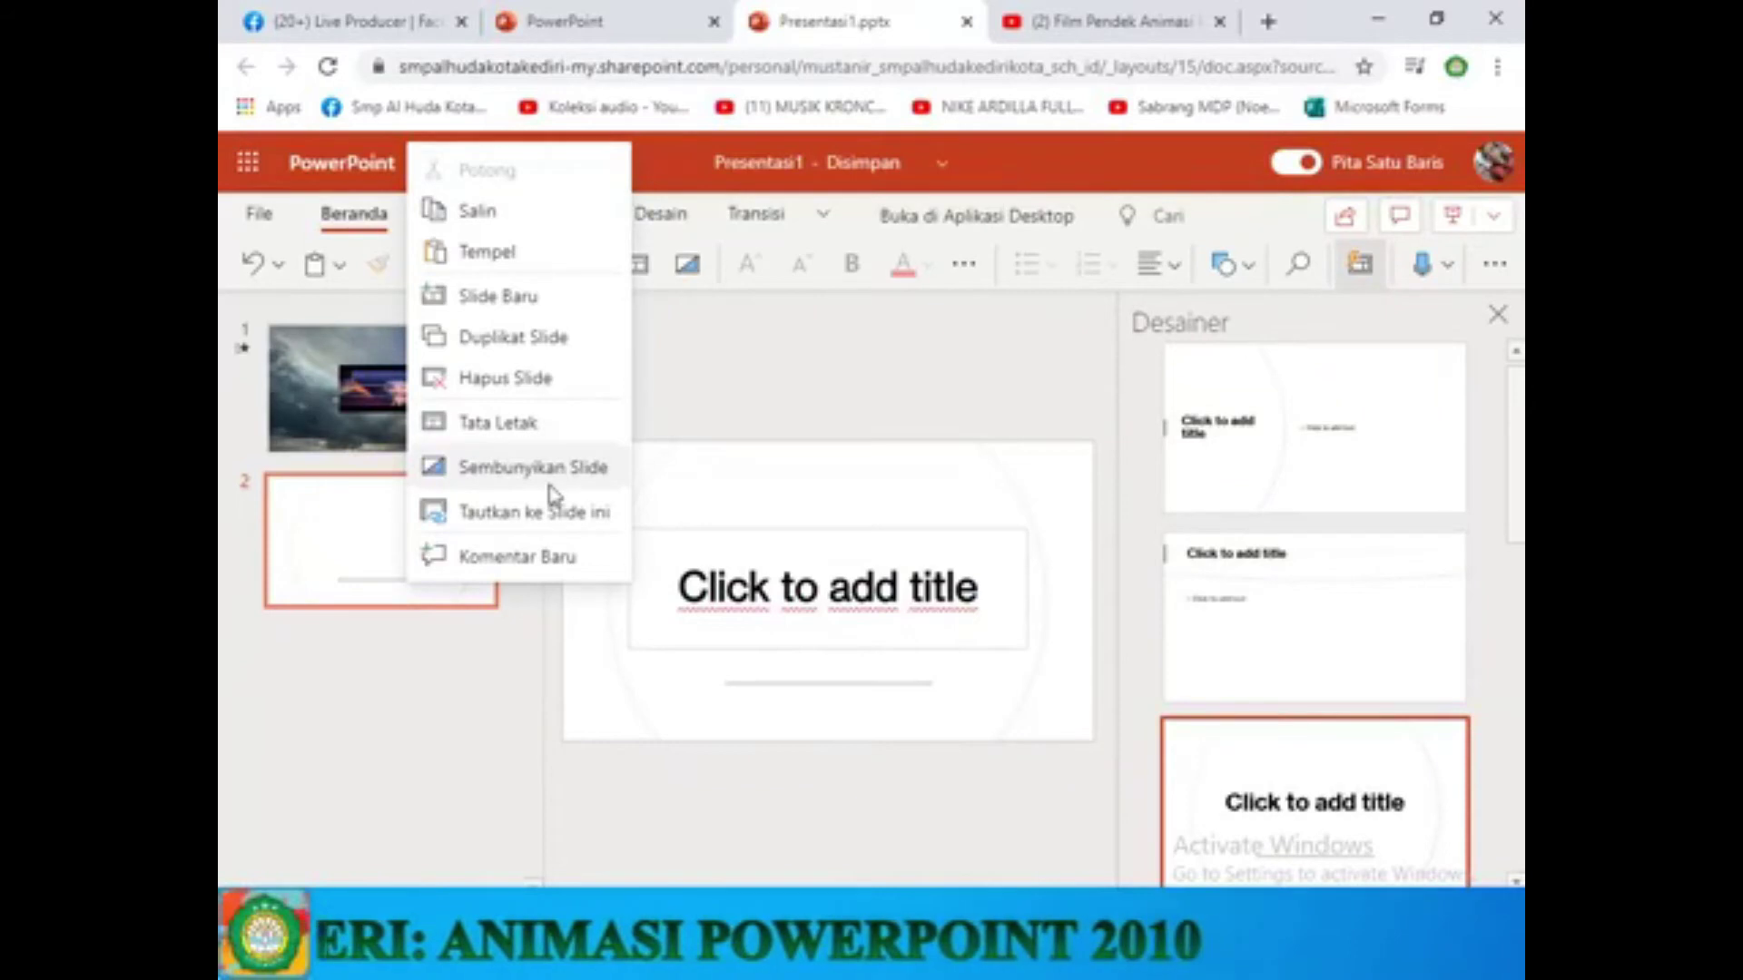
pyautogui.rightClick(322, 402)
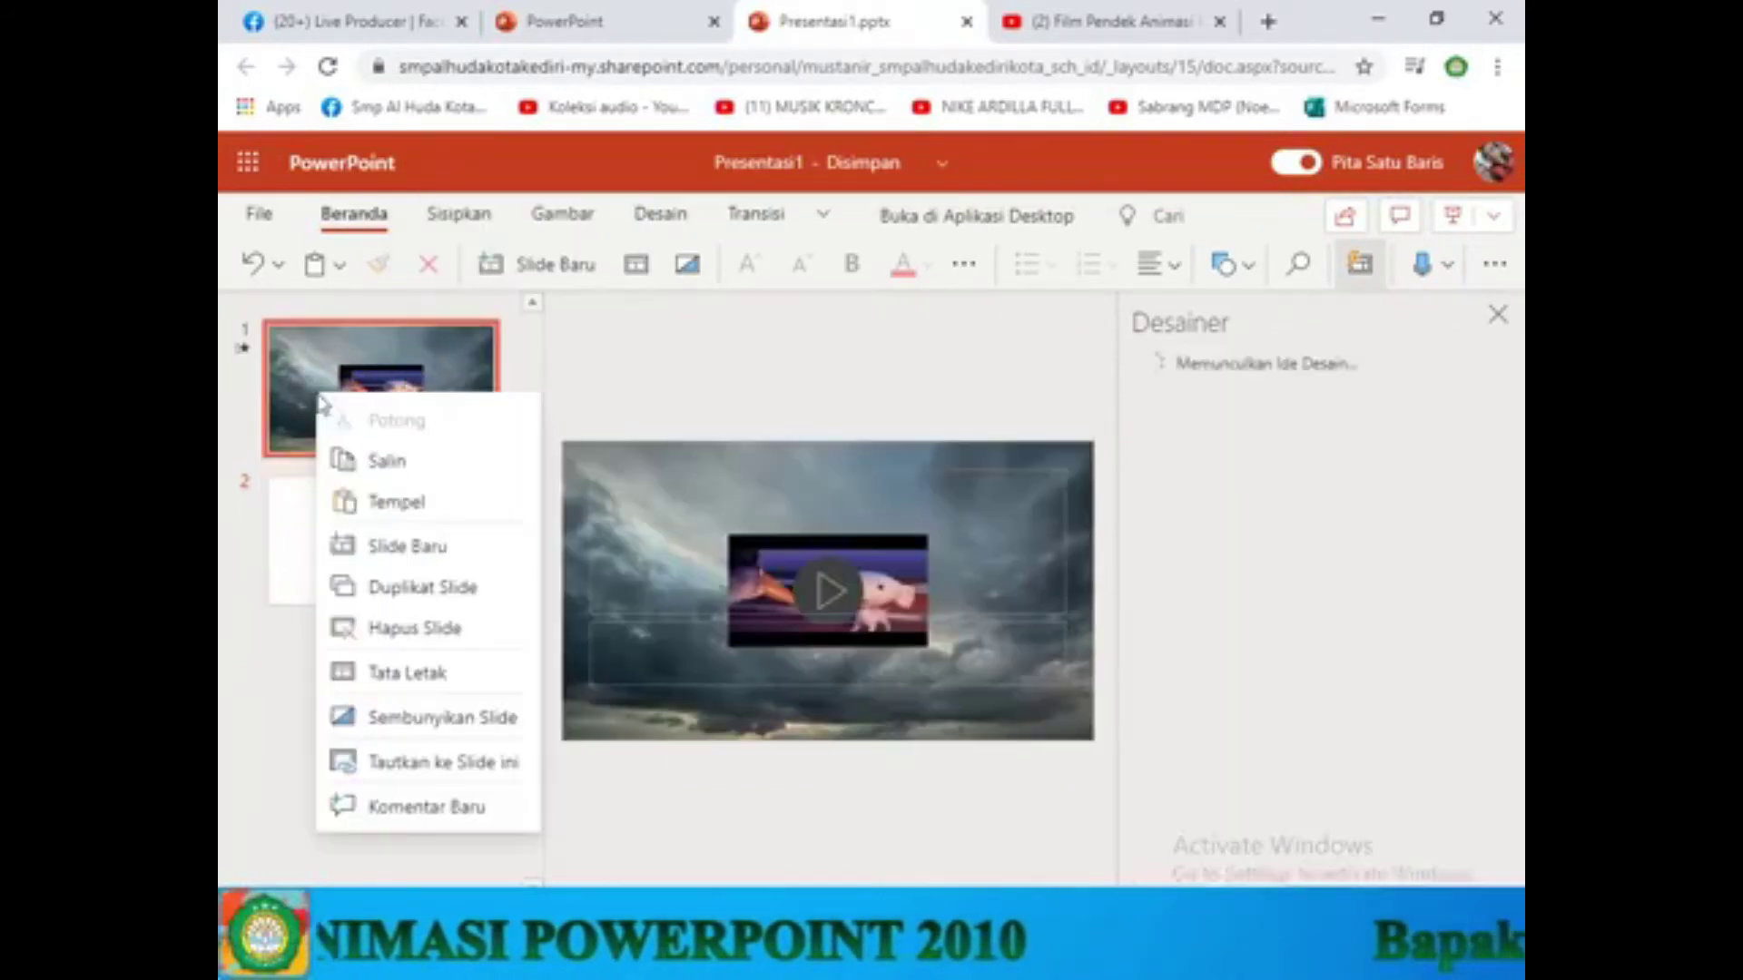
pyautogui.click(304, 549)
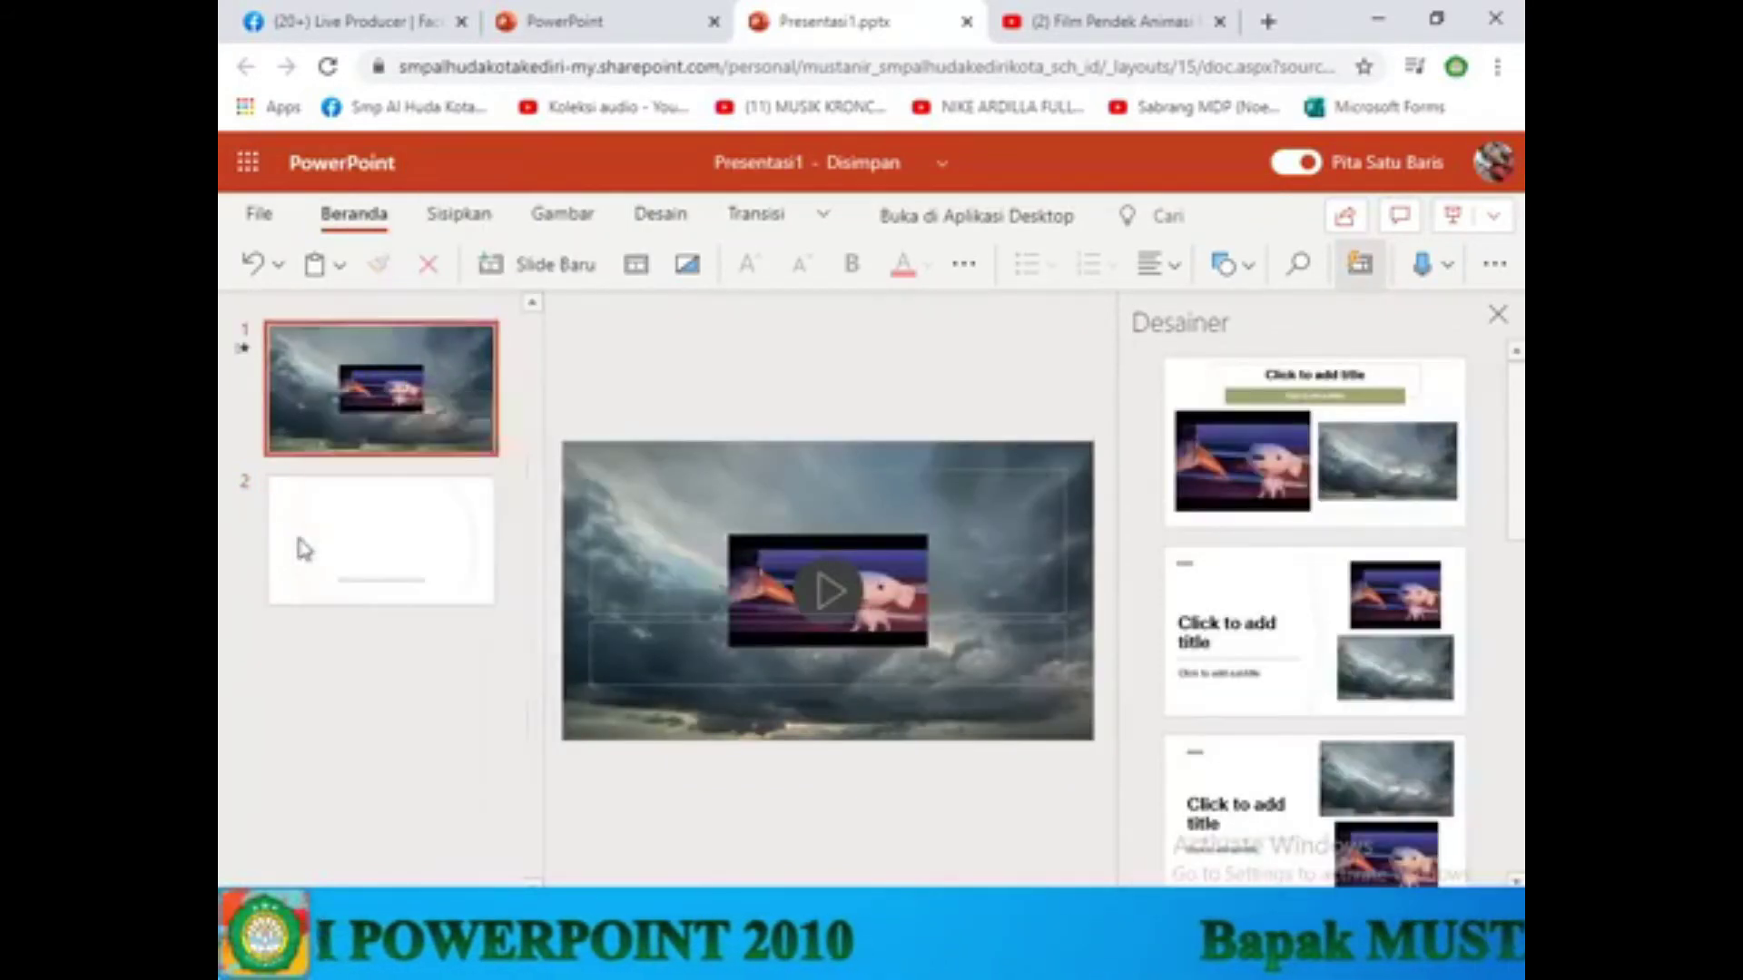
pyautogui.rightClick(305, 549)
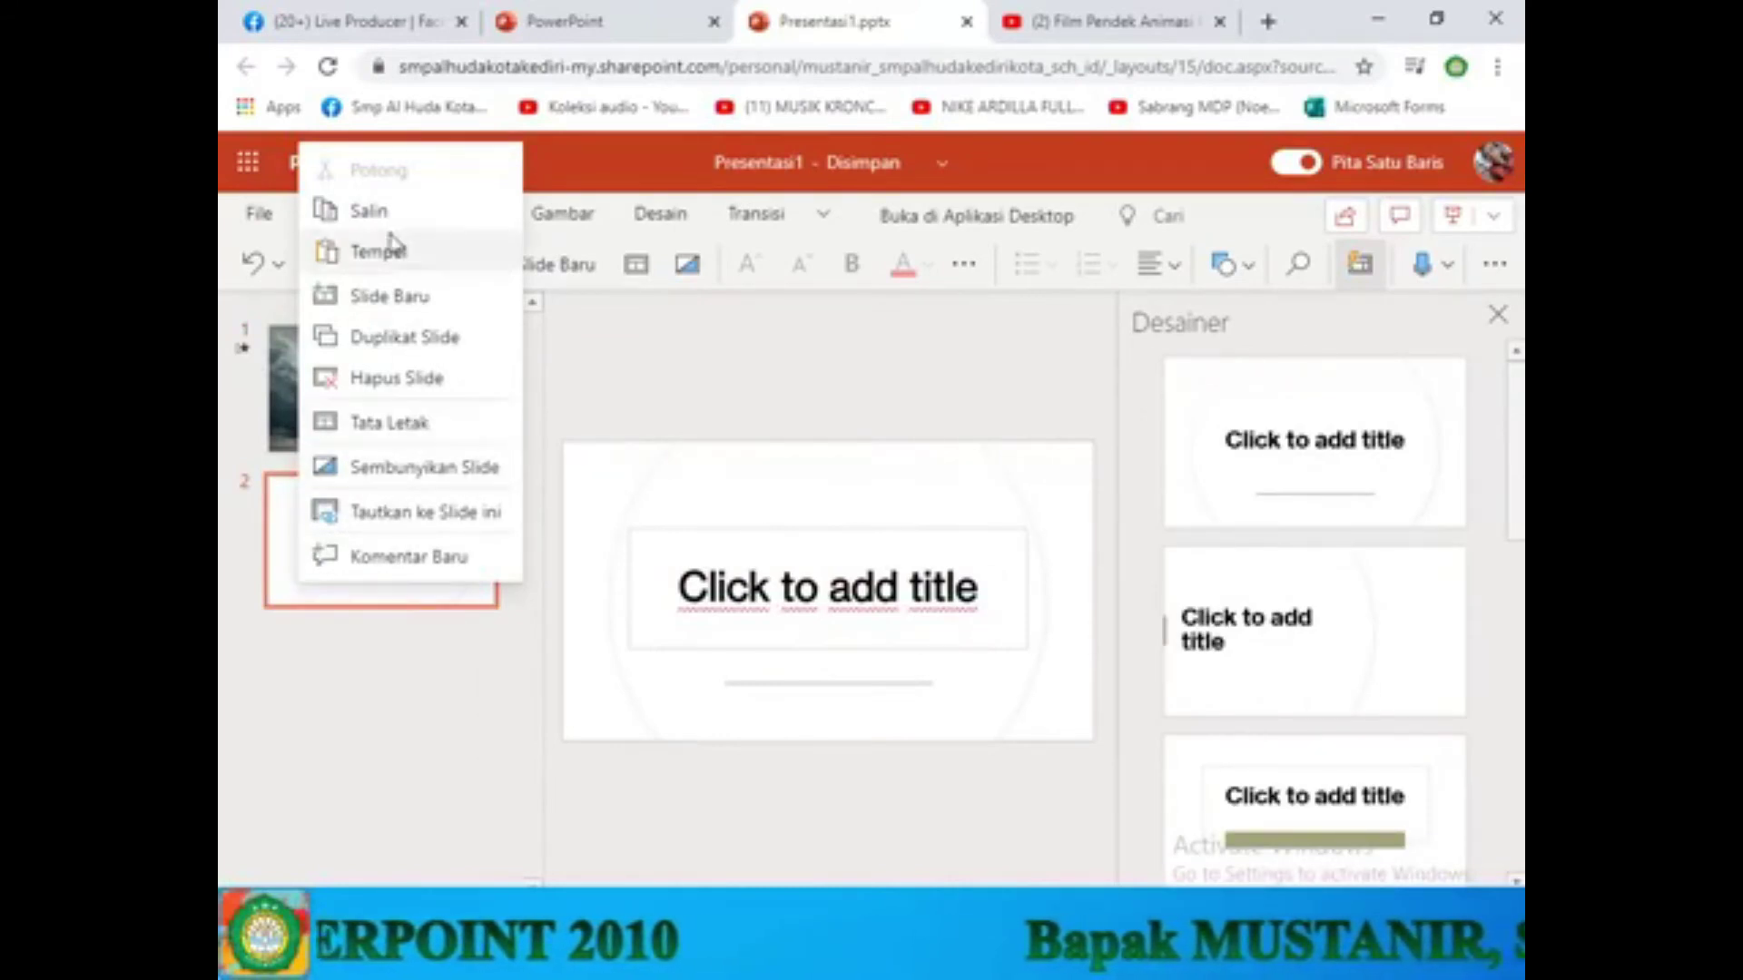
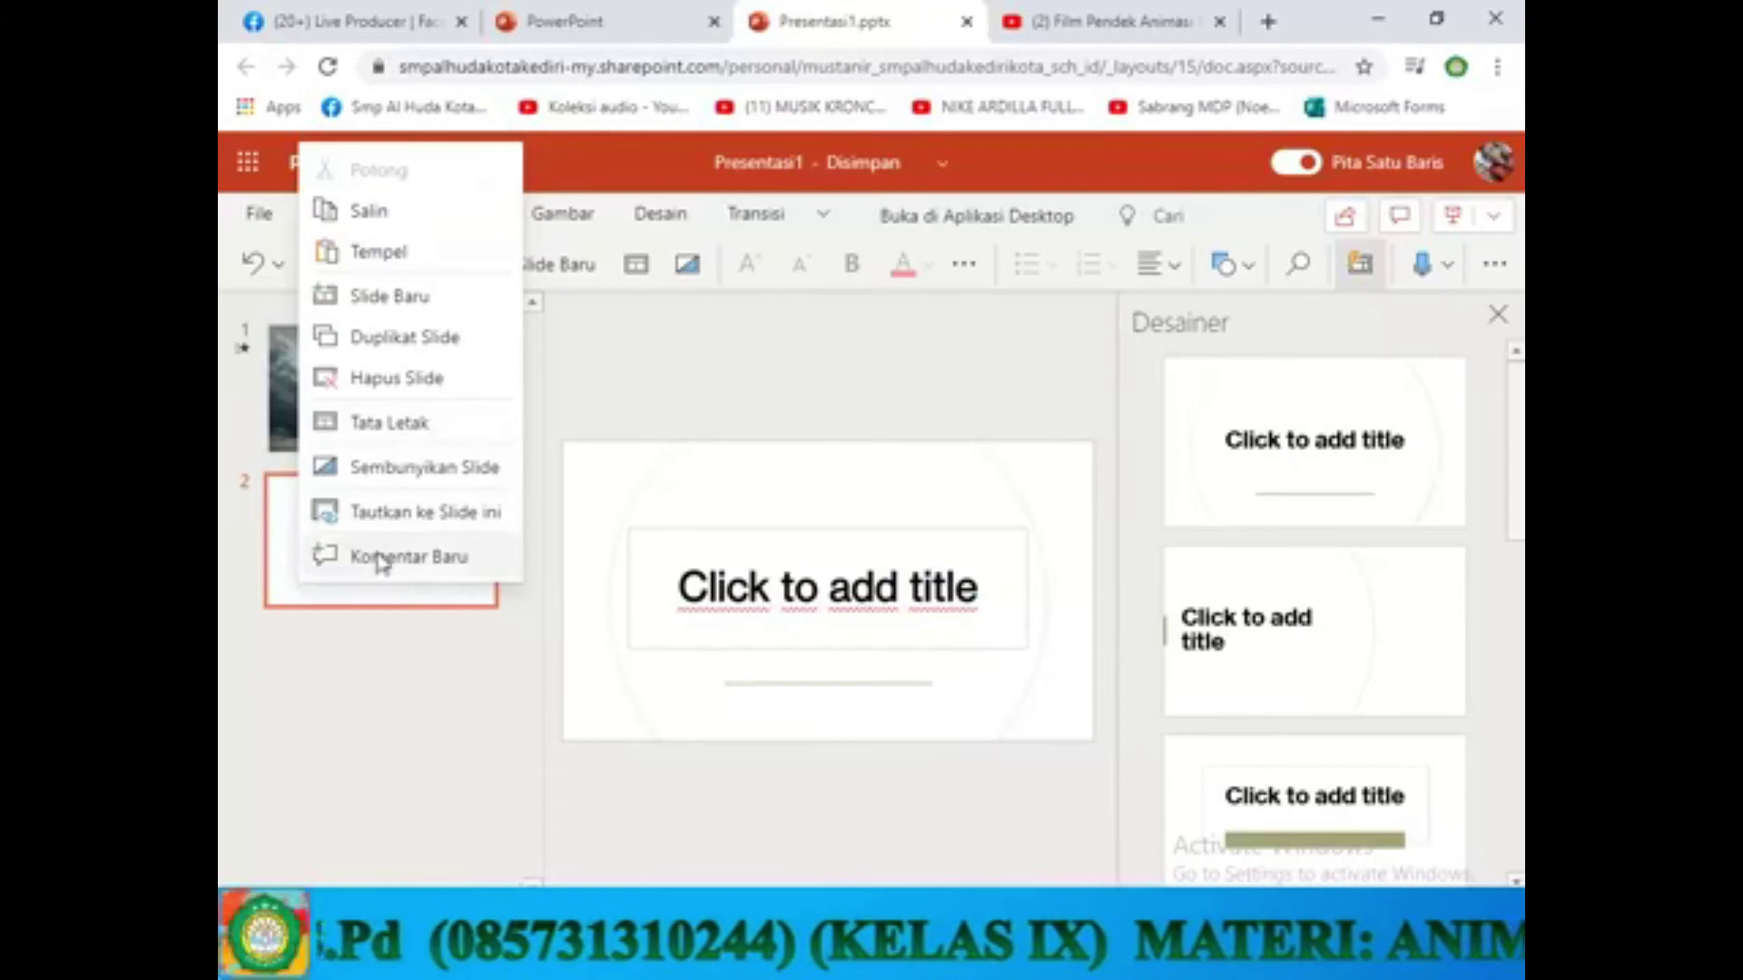
# - Open slide 2's layout choices, then close them without changing the layout
pyautogui.click(386, 610)
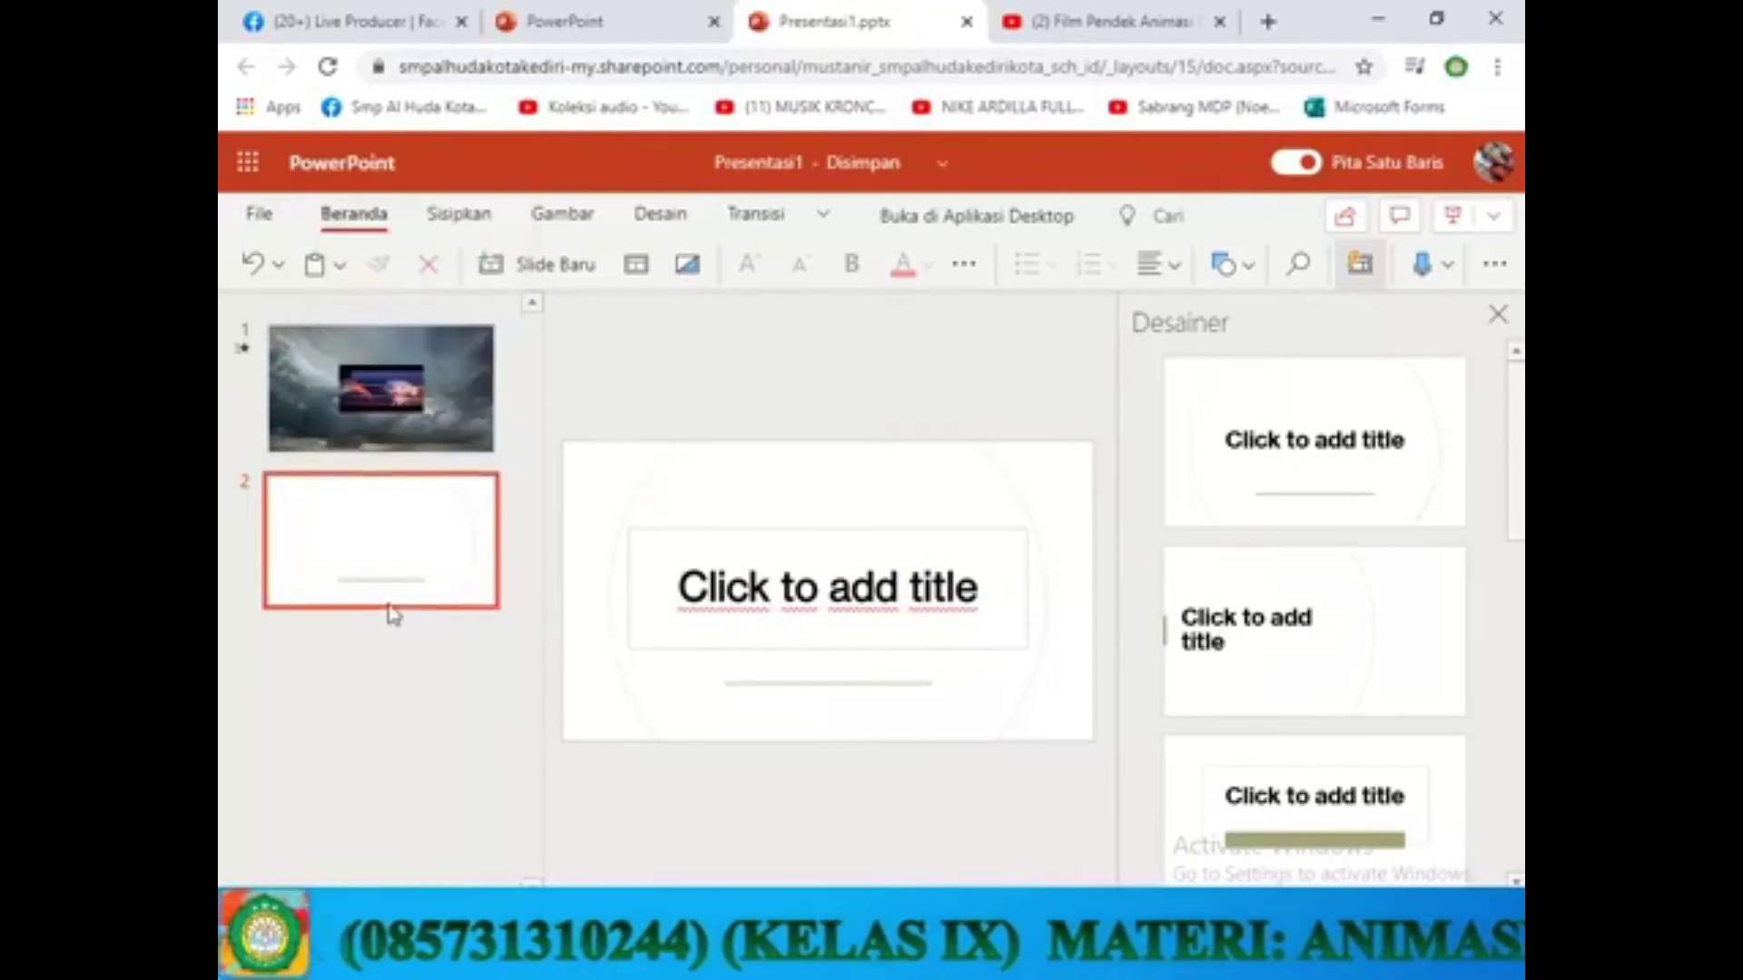
pyautogui.rightClick(447, 537)
pyautogui.click(580, 420)
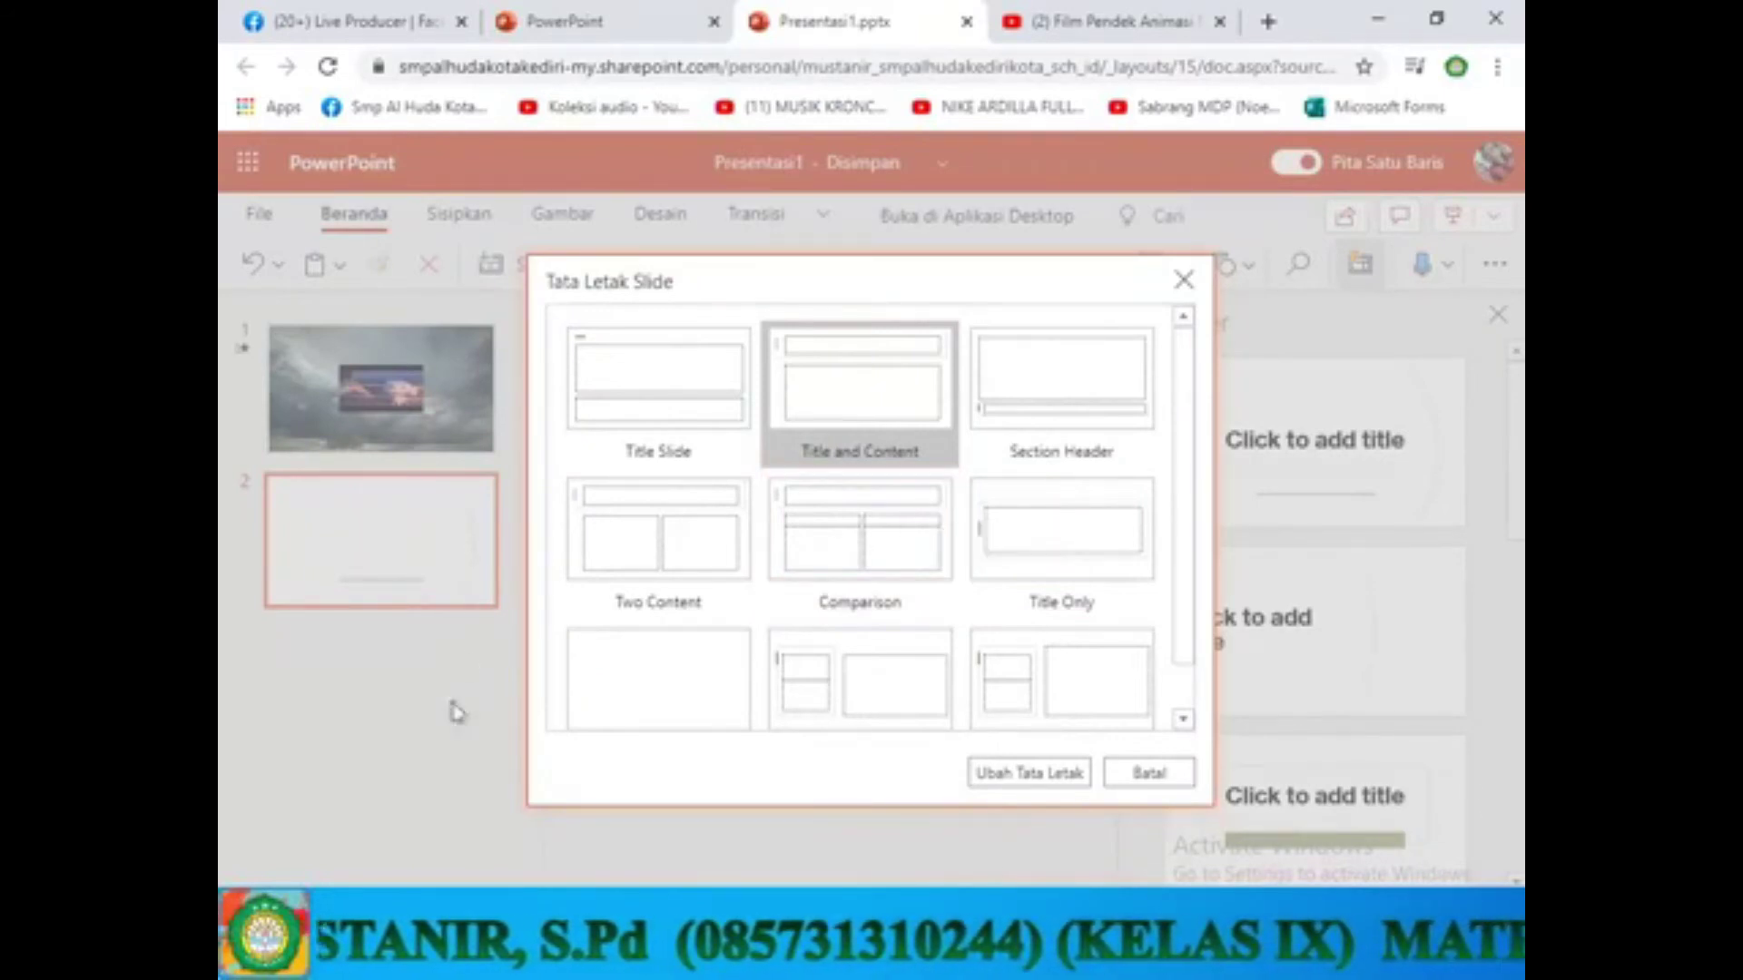
pyautogui.click(1149, 772)
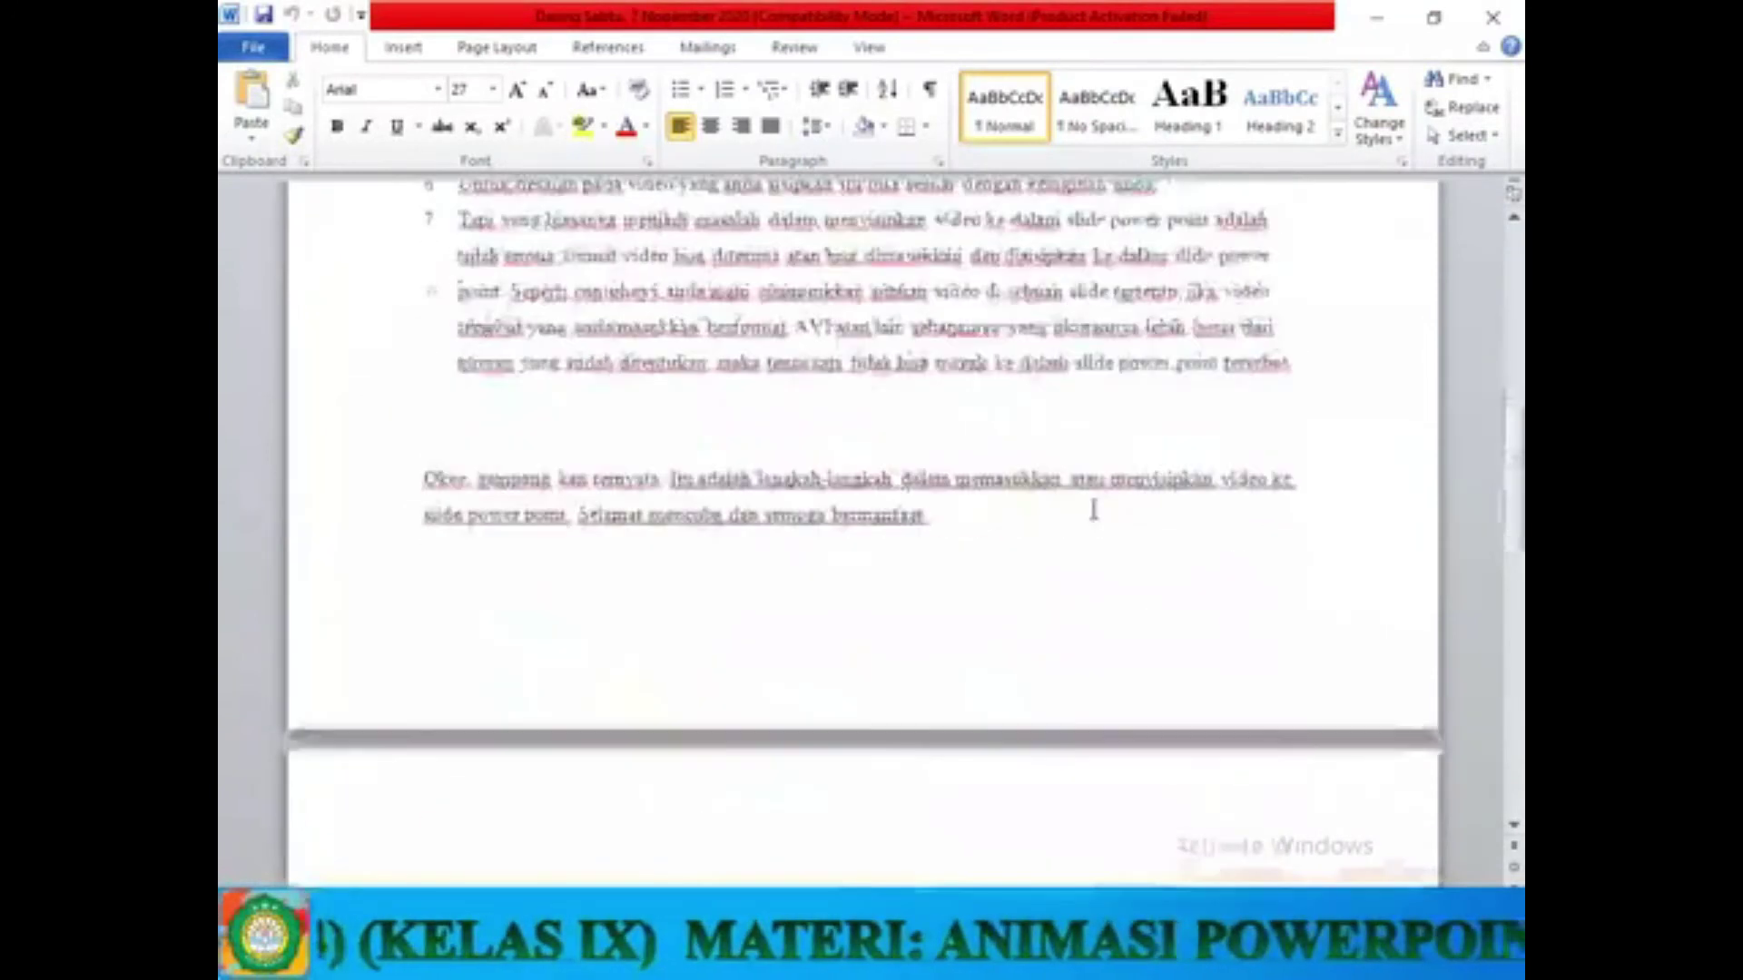
# - In Word, scroll to the article 'Cara Membuat Efek Animasi pada Teks dan Objek dalam Microsoft PowerPoint'
pyautogui.scroll(-1, 1094, 513)
pyautogui.scroll(4, 1094, 513)
pyautogui.scroll(5, 1094, 508)
pyautogui.scroll(6, 1093, 504)
pyautogui.scroll(6, 1094, 501)
pyautogui.scroll(1, 1094, 501)
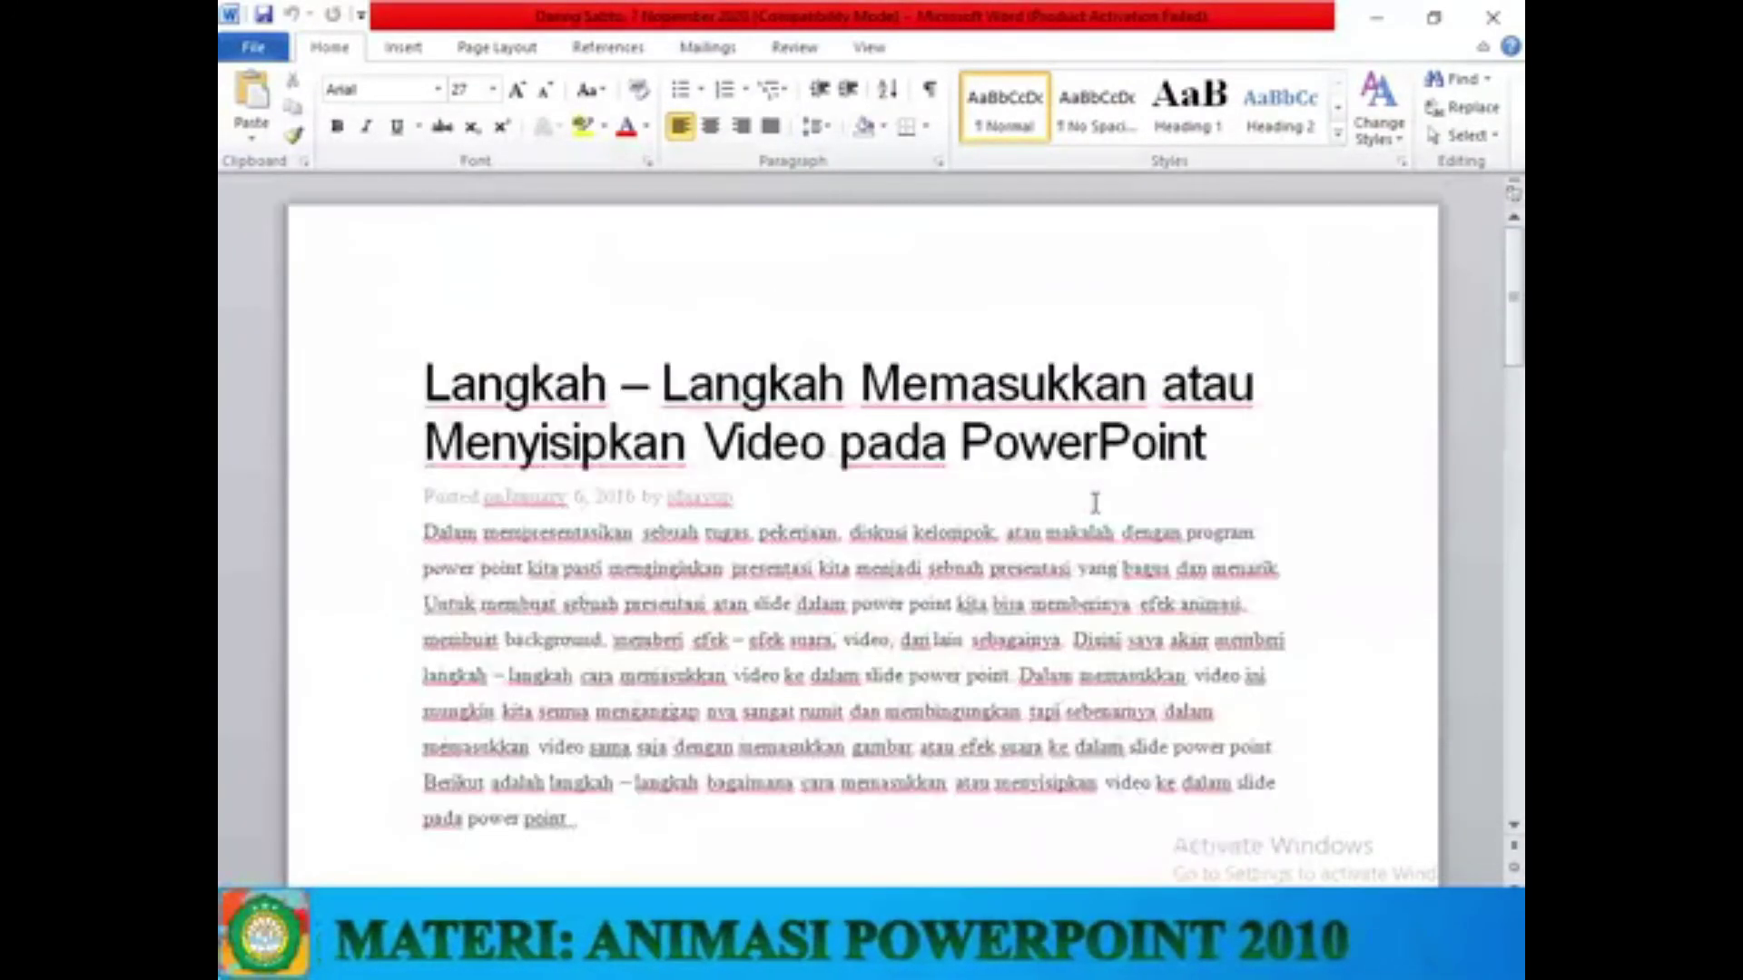
pyautogui.scroll(-5, 1093, 501)
pyautogui.scroll(-8, 1093, 499)
pyautogui.scroll(-5, 1095, 498)
pyautogui.scroll(-4, 1095, 499)
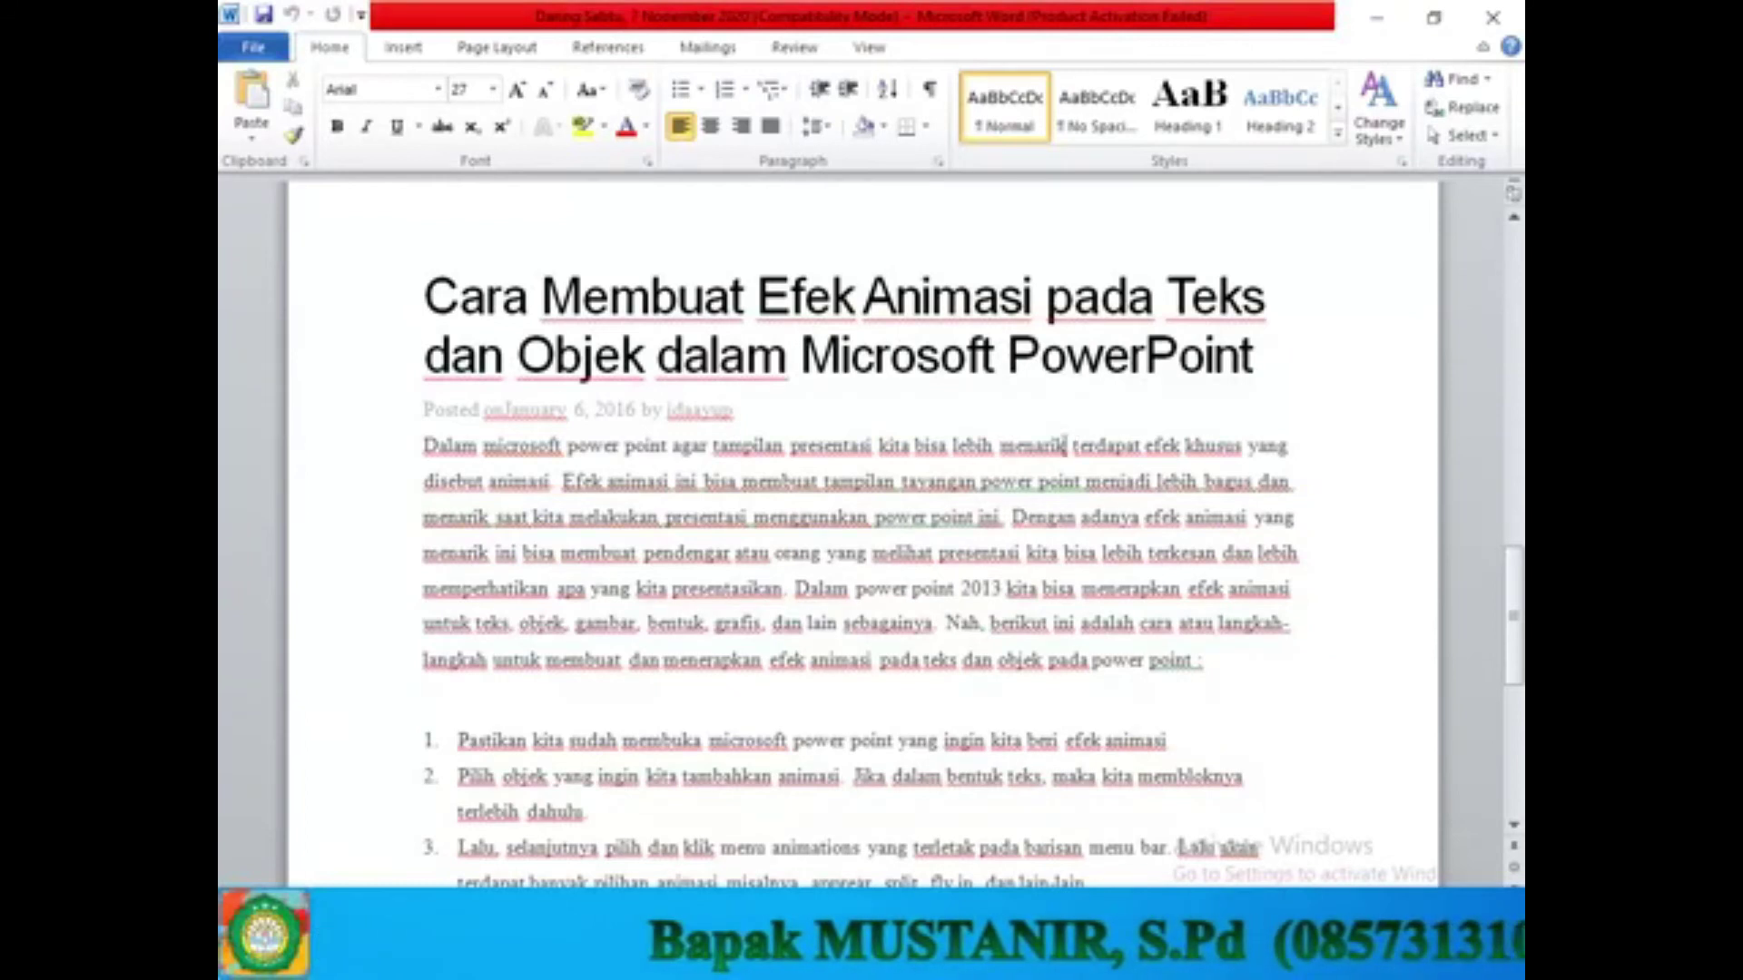
# - Read through the article's five numbered steps, down to previewing the effect in a slide show
pyautogui.scroll(-1, 1055, 444)
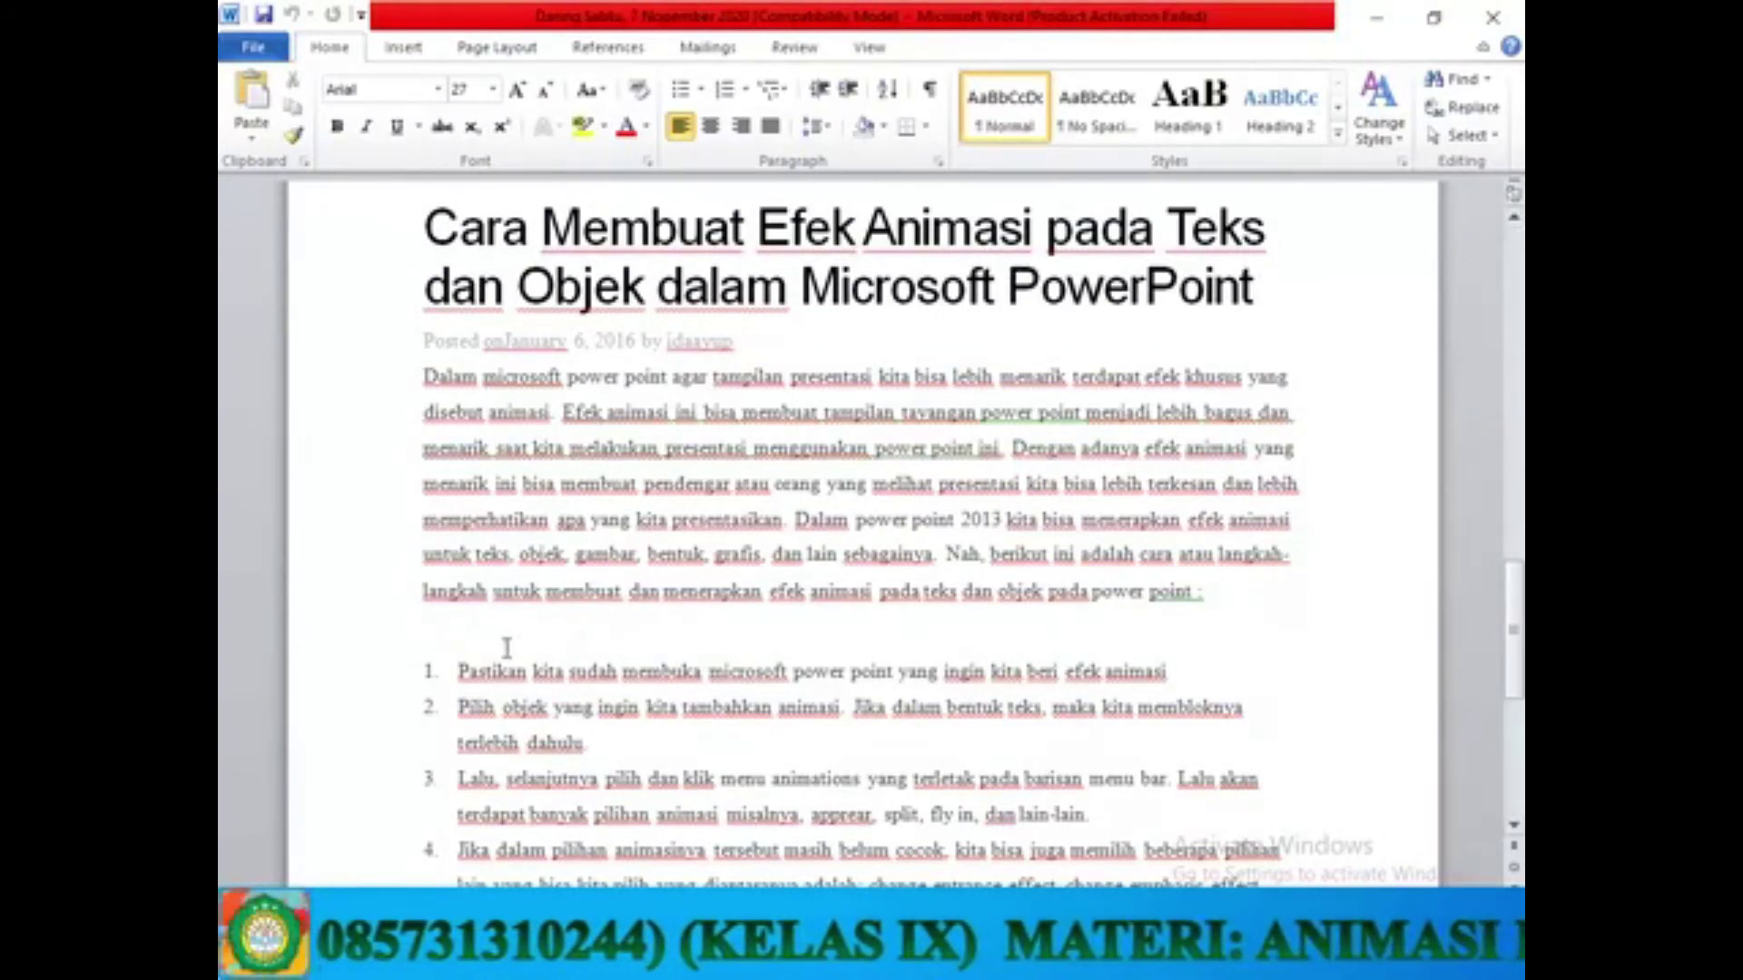
pyautogui.scroll(-3, 720, 552)
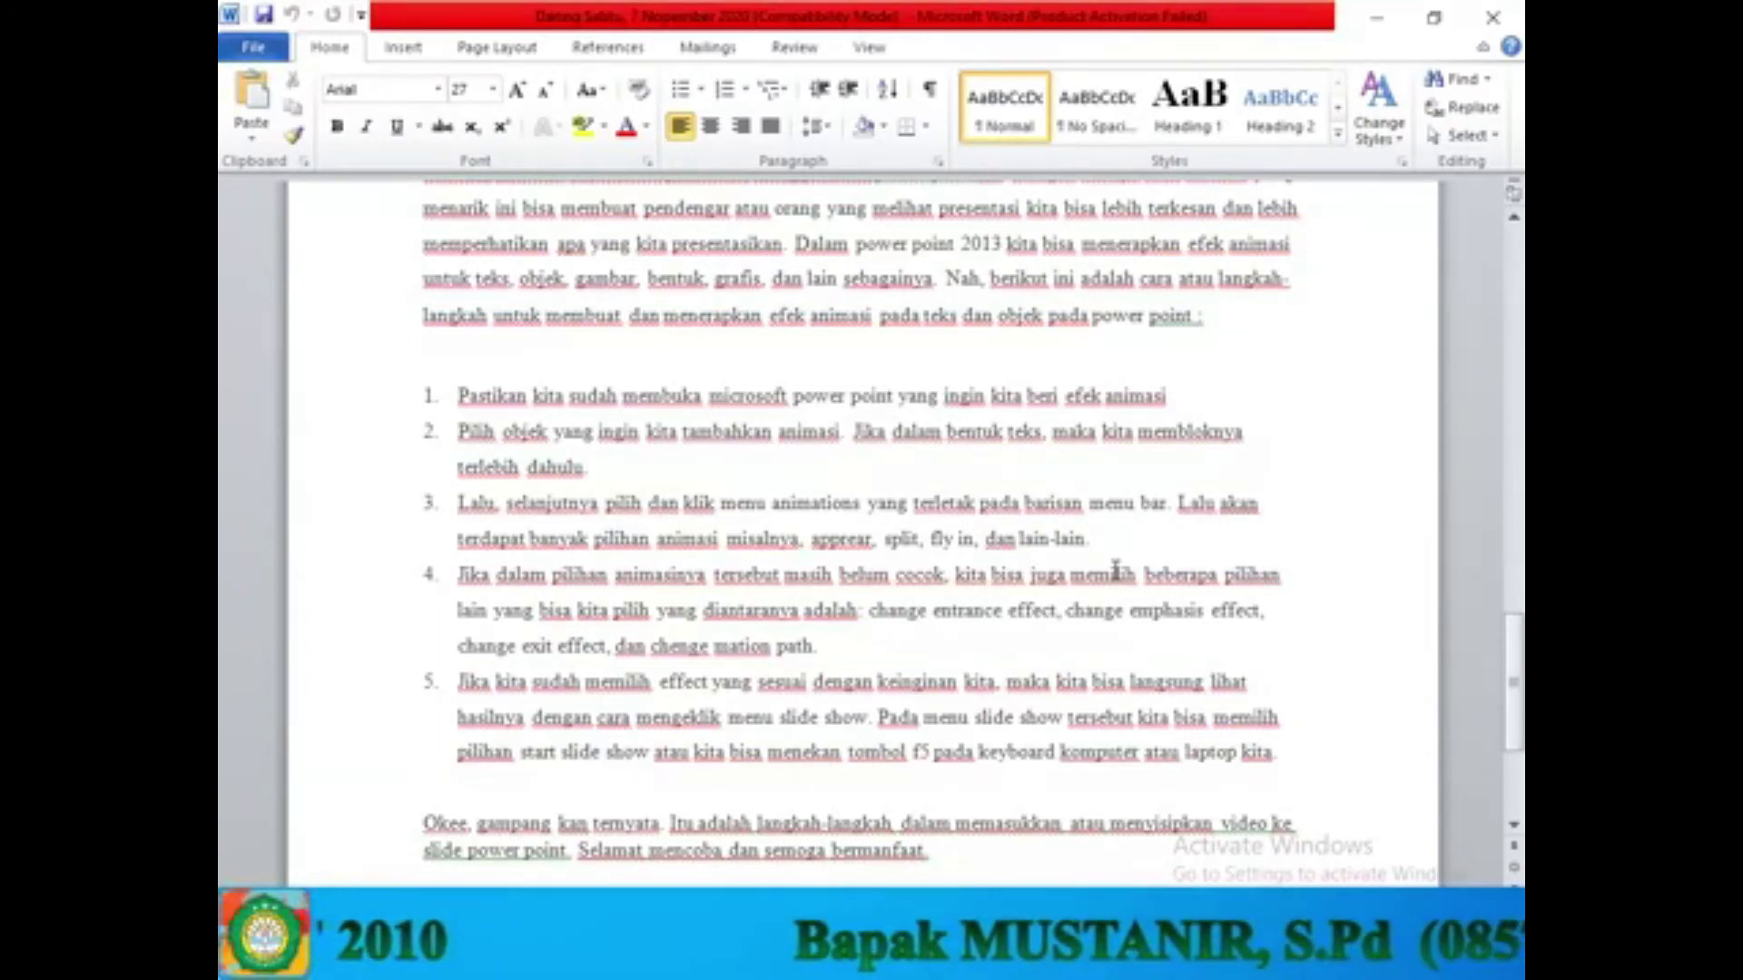
pyautogui.scroll(1, 1115, 570)
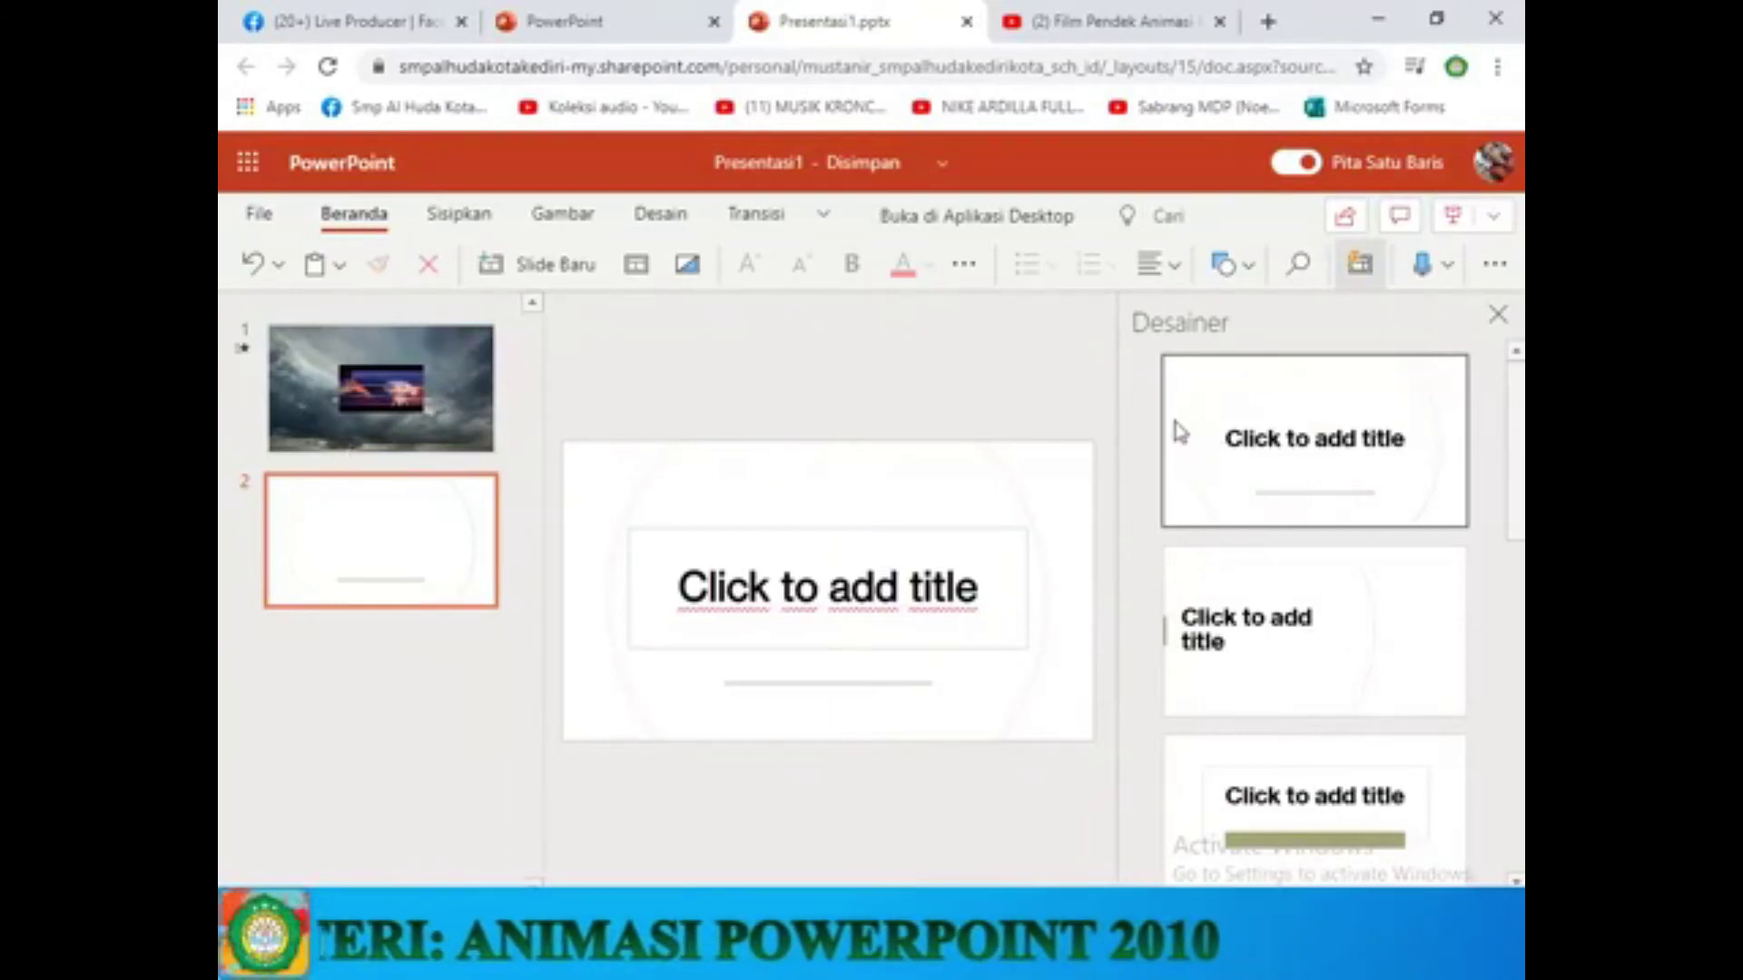
# - Type 'Must' into slide 2's title placeholder
pyautogui.click(829, 578)
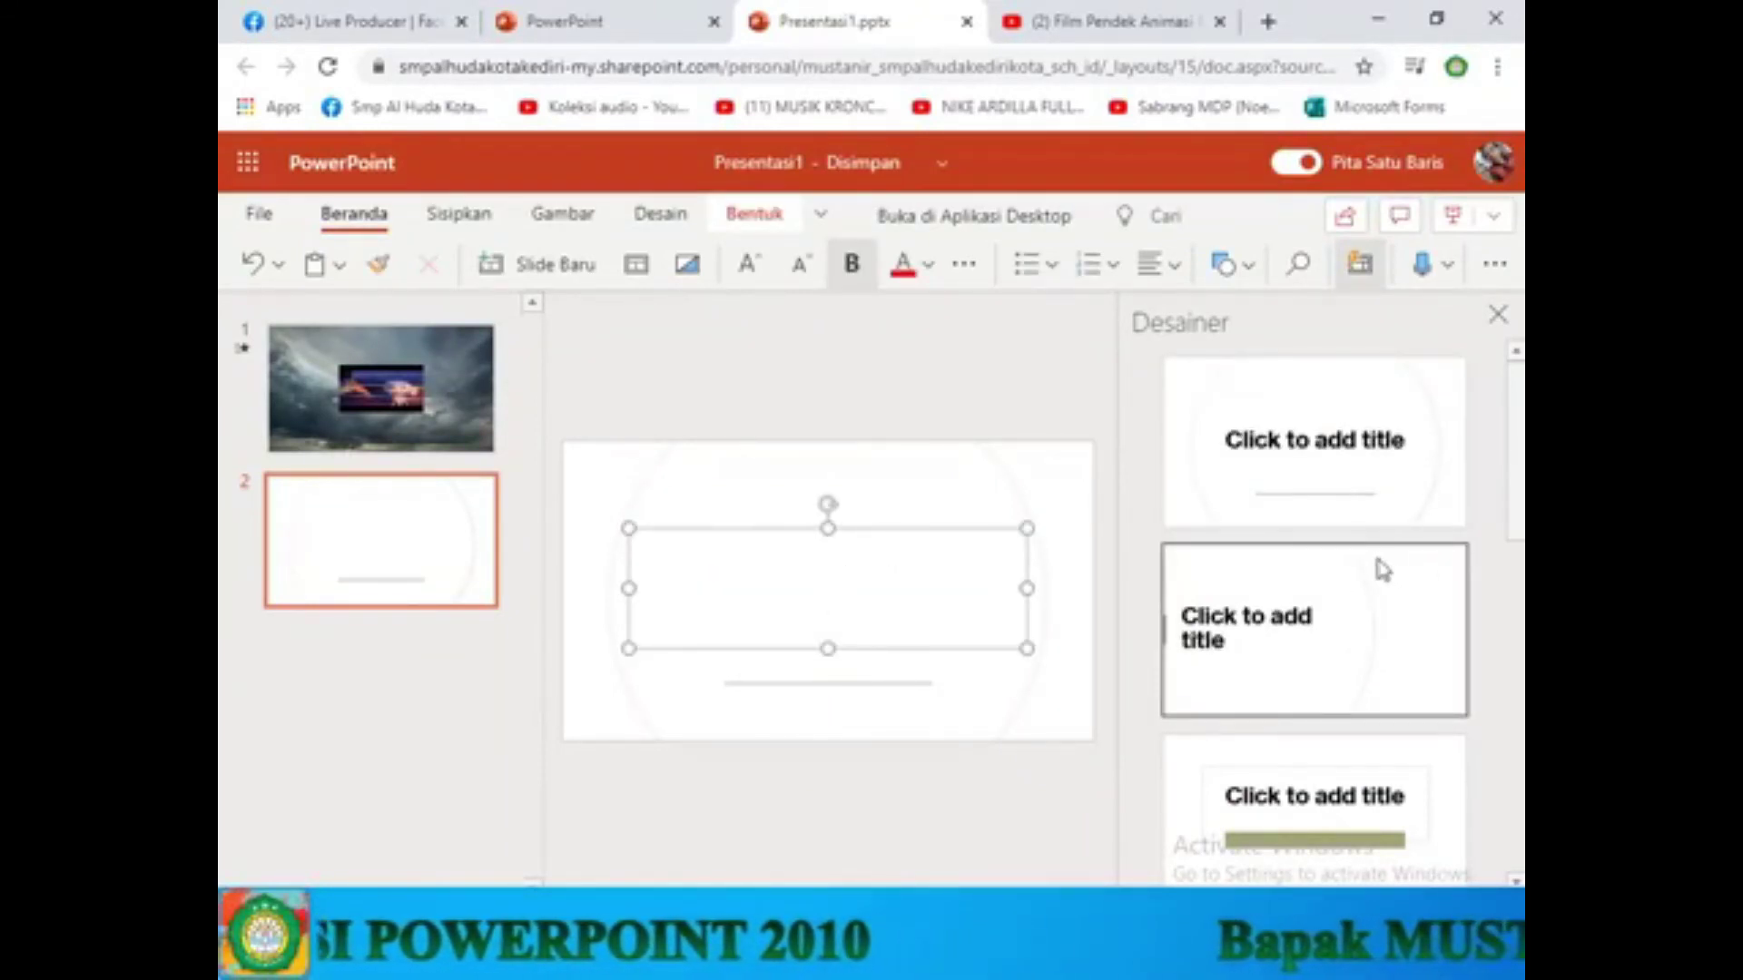
pyautogui.write('Must')
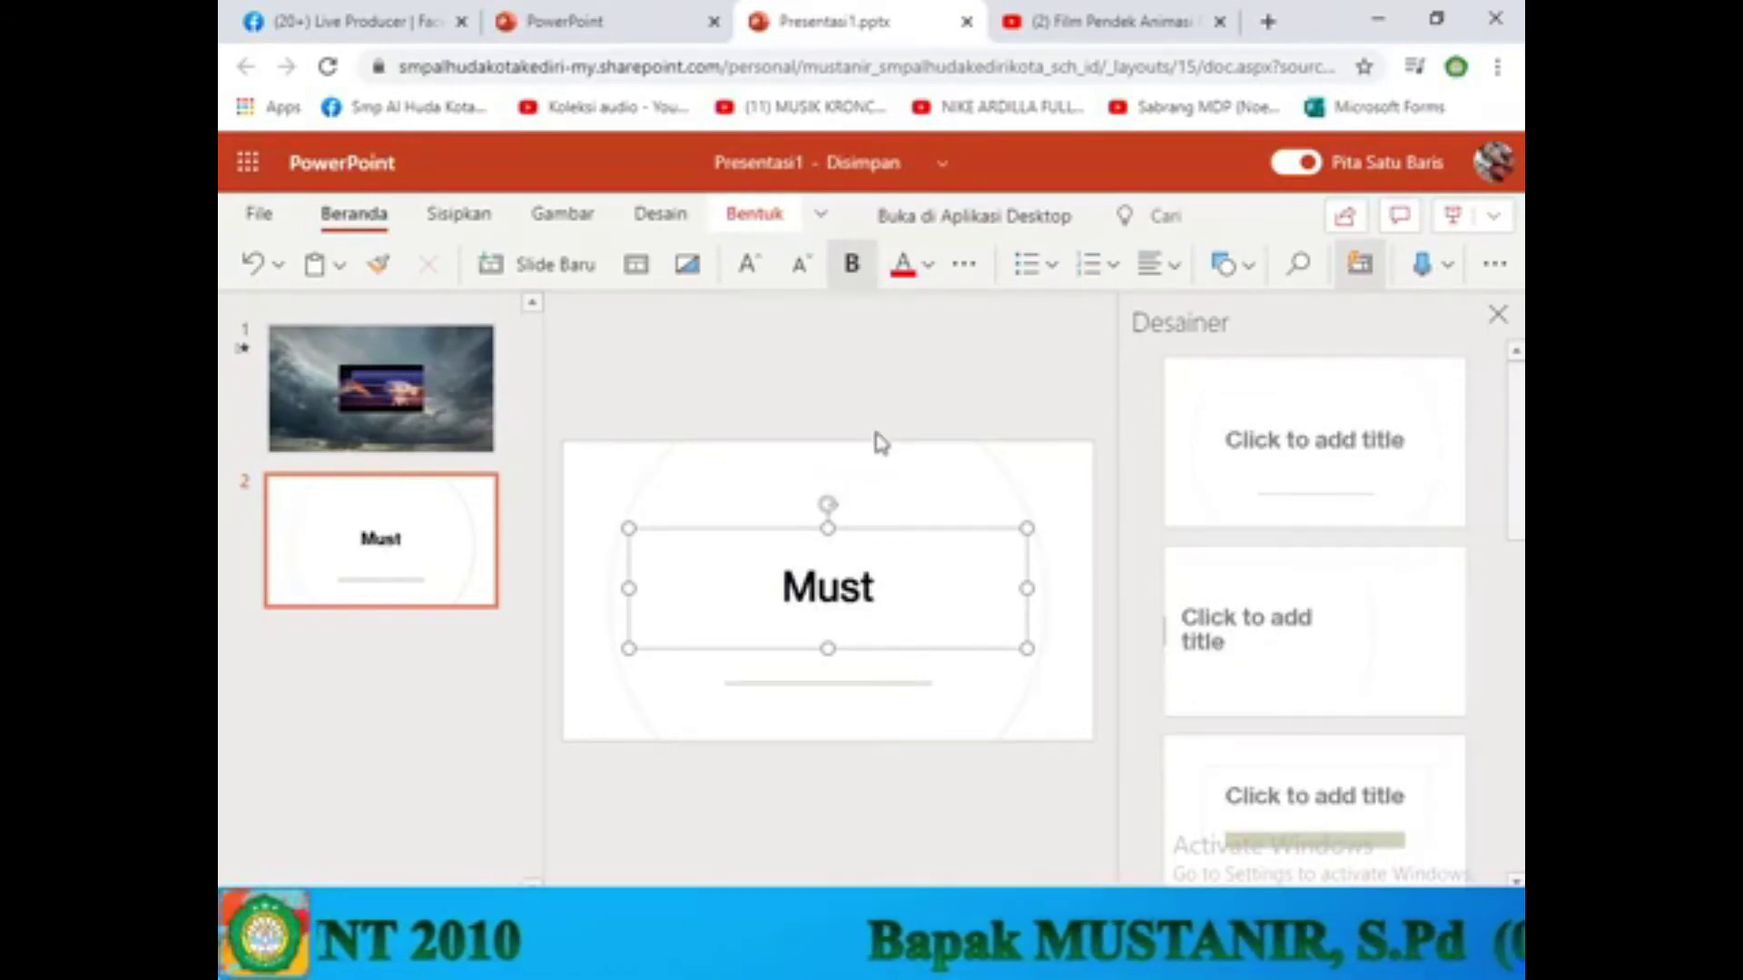
pyautogui.click(879, 443)
# - Select the whole 'Must' title box and bring up the Desain slide design options
pyautogui.click(858, 586)
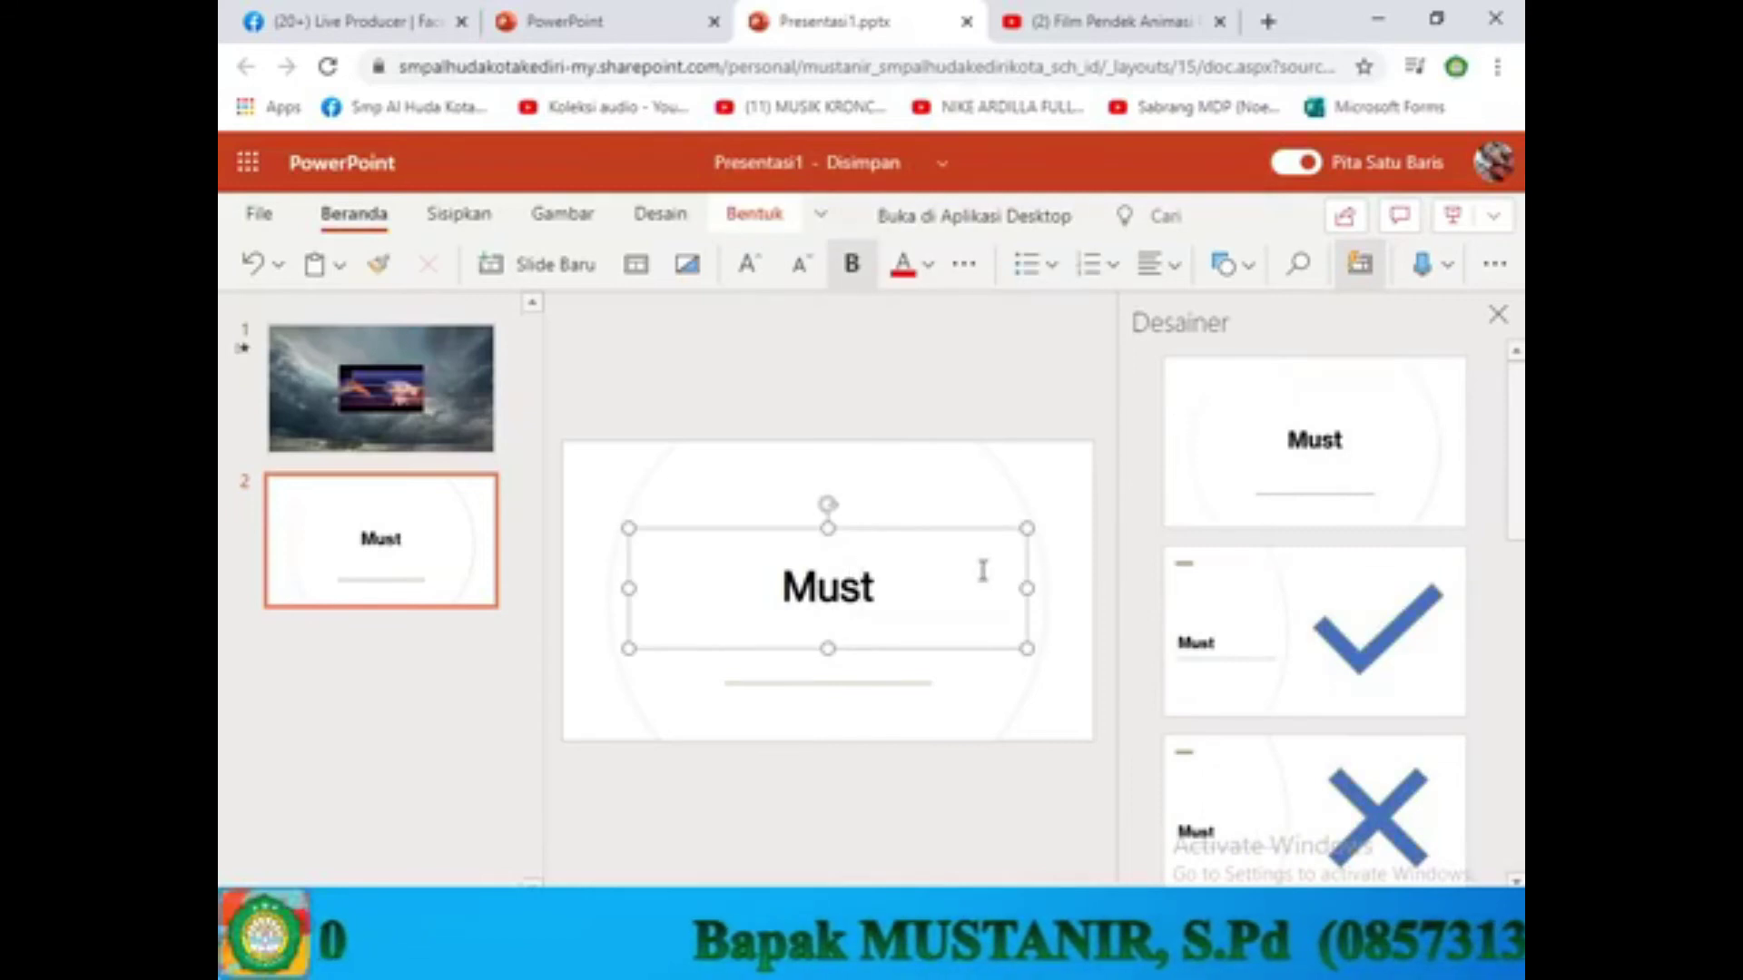
pyautogui.click(968, 524)
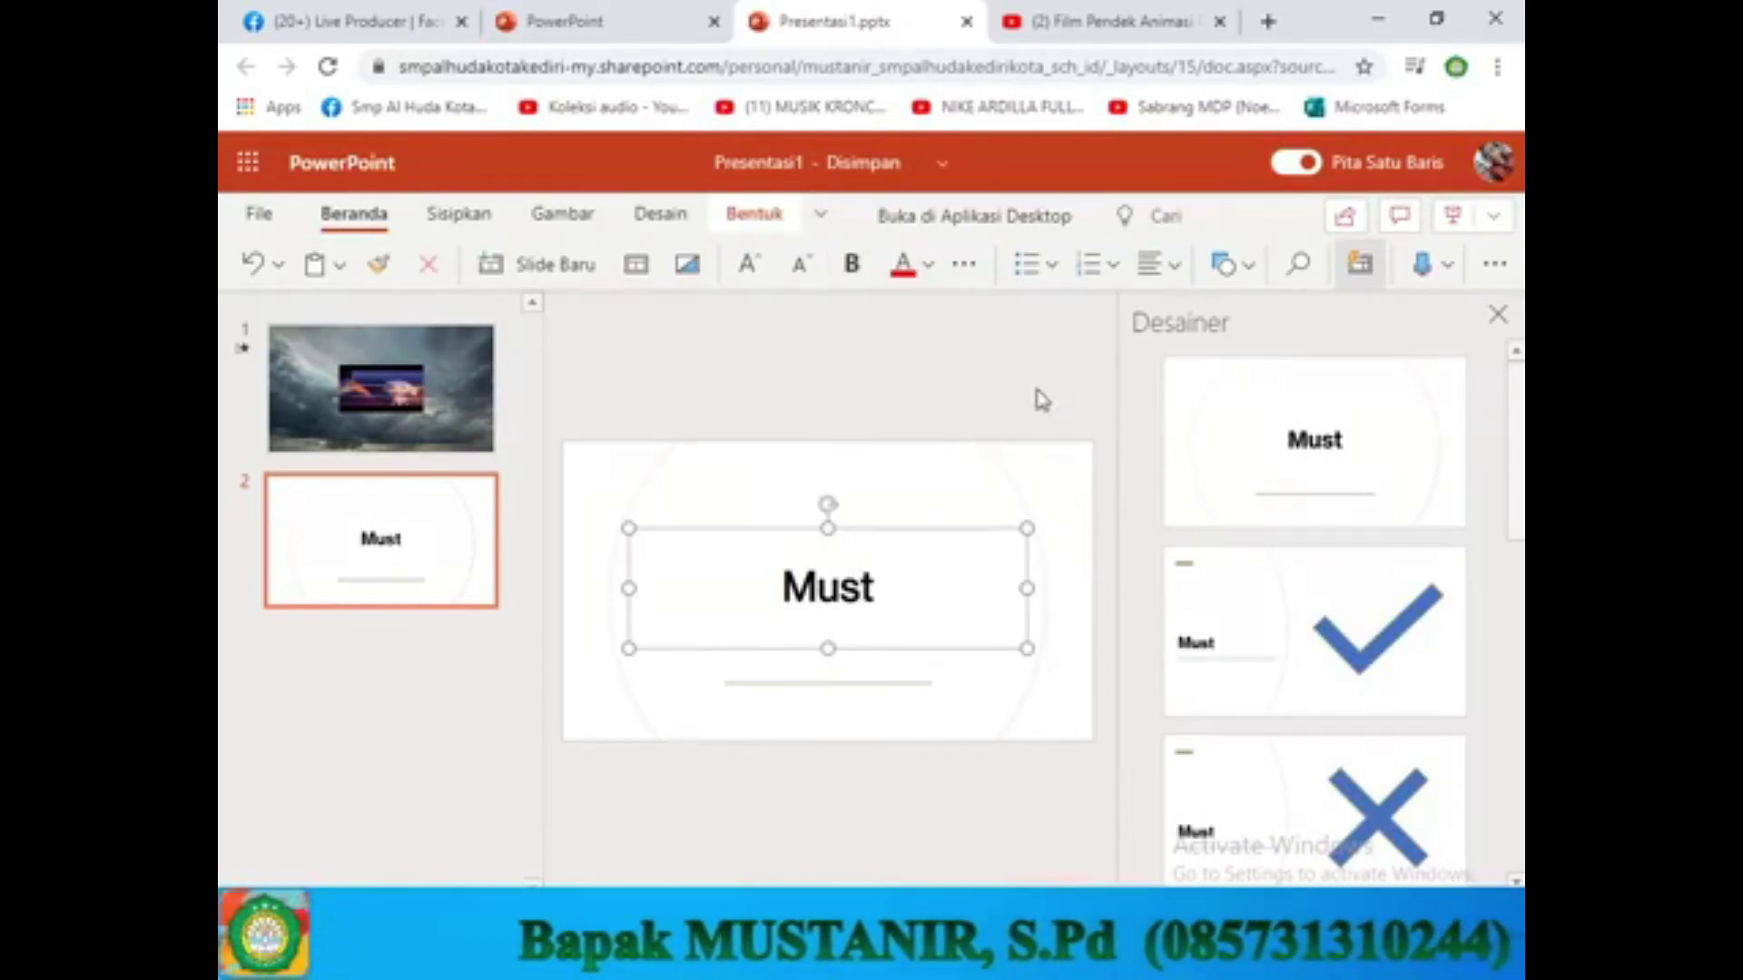
pyautogui.scroll(-3, 1314, 624)
pyautogui.scroll(-3, 1313, 624)
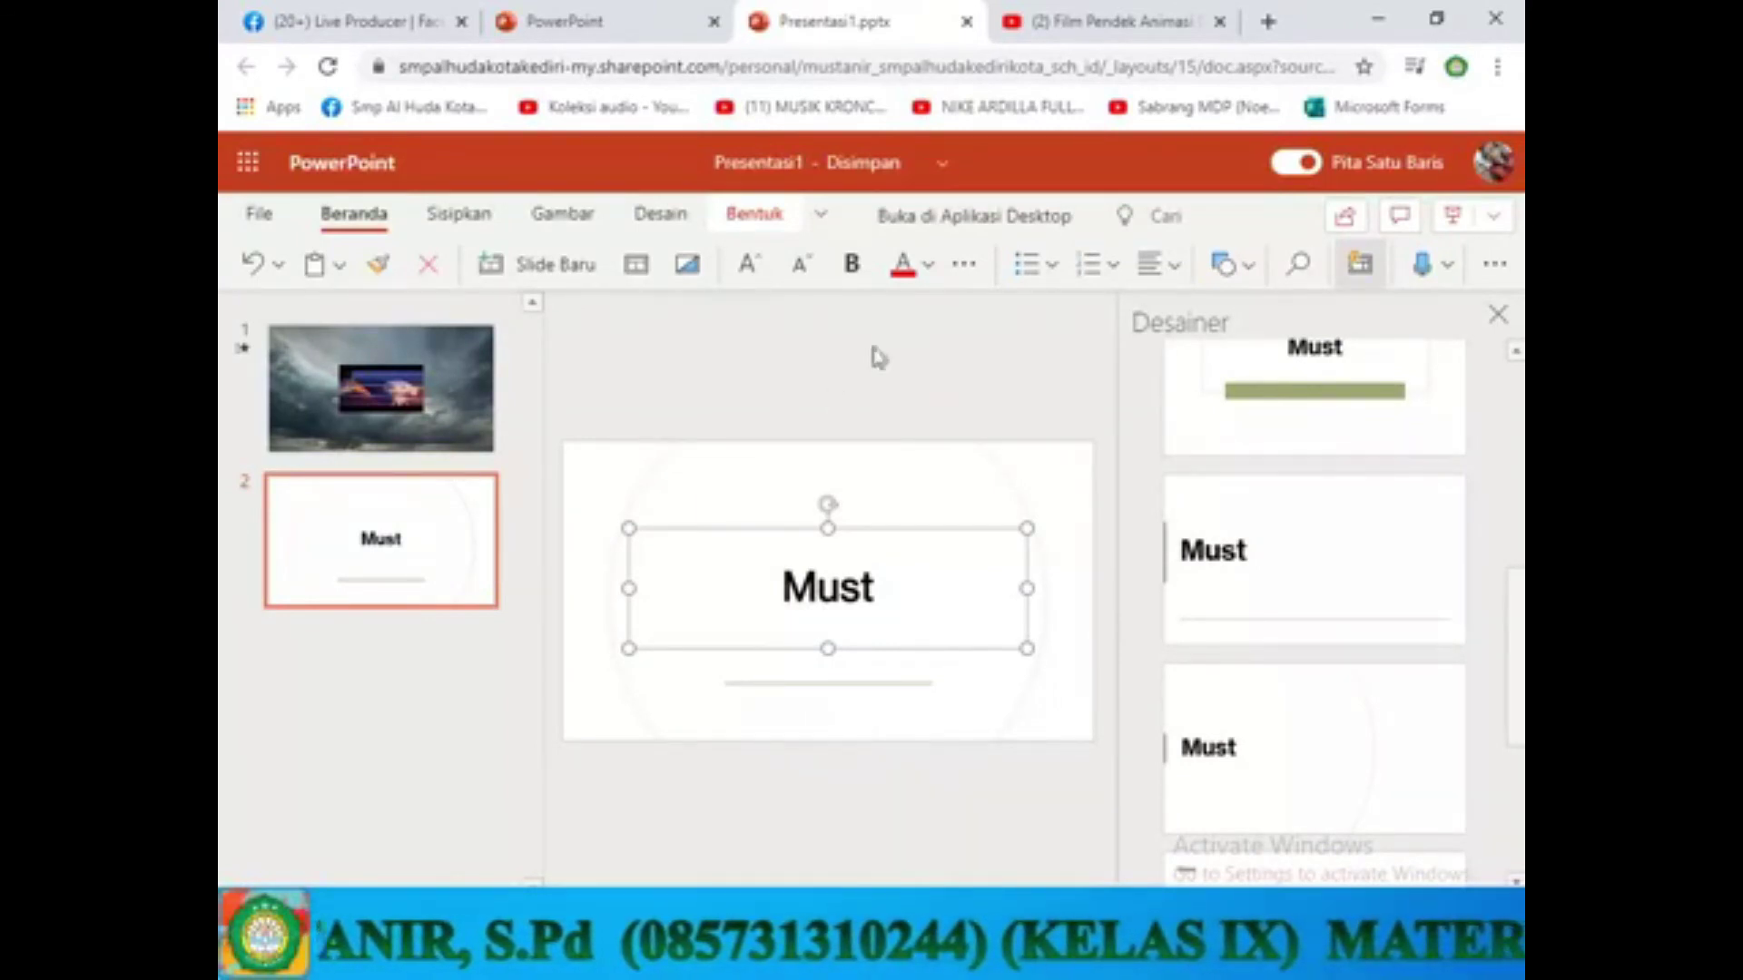
pyautogui.click(667, 218)
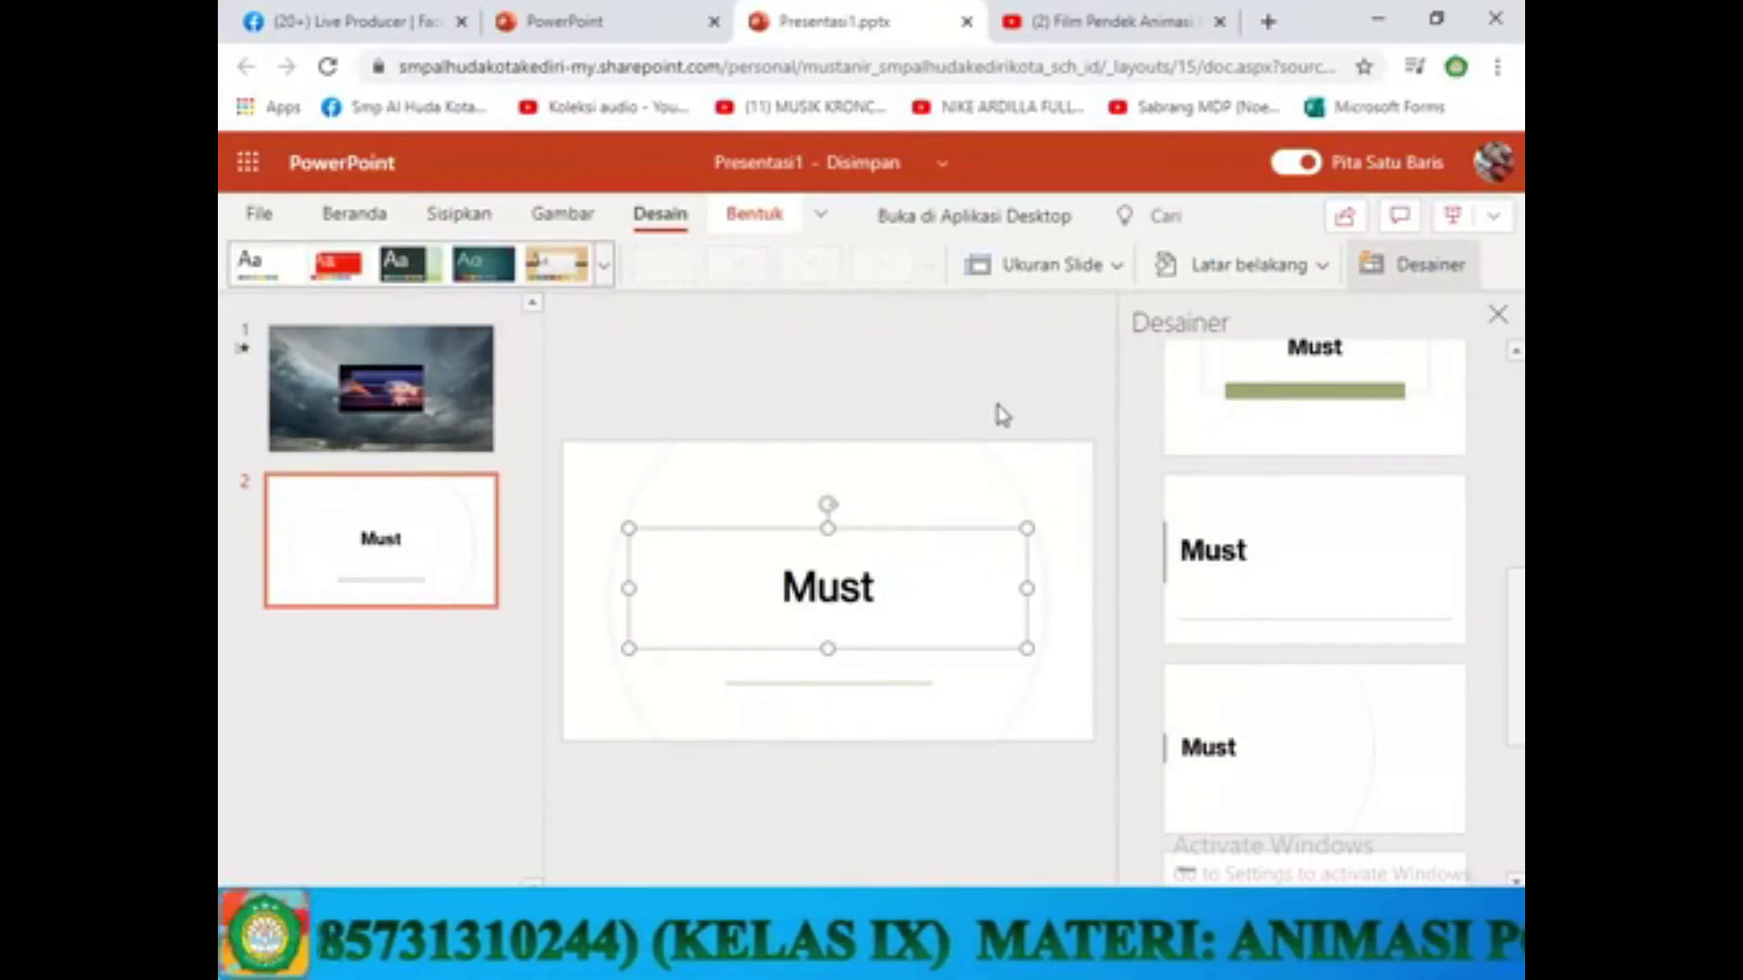
# - Switch the ribbon to the Animasi tab from the overflow list, then deselect the title
pyautogui.click(822, 216)
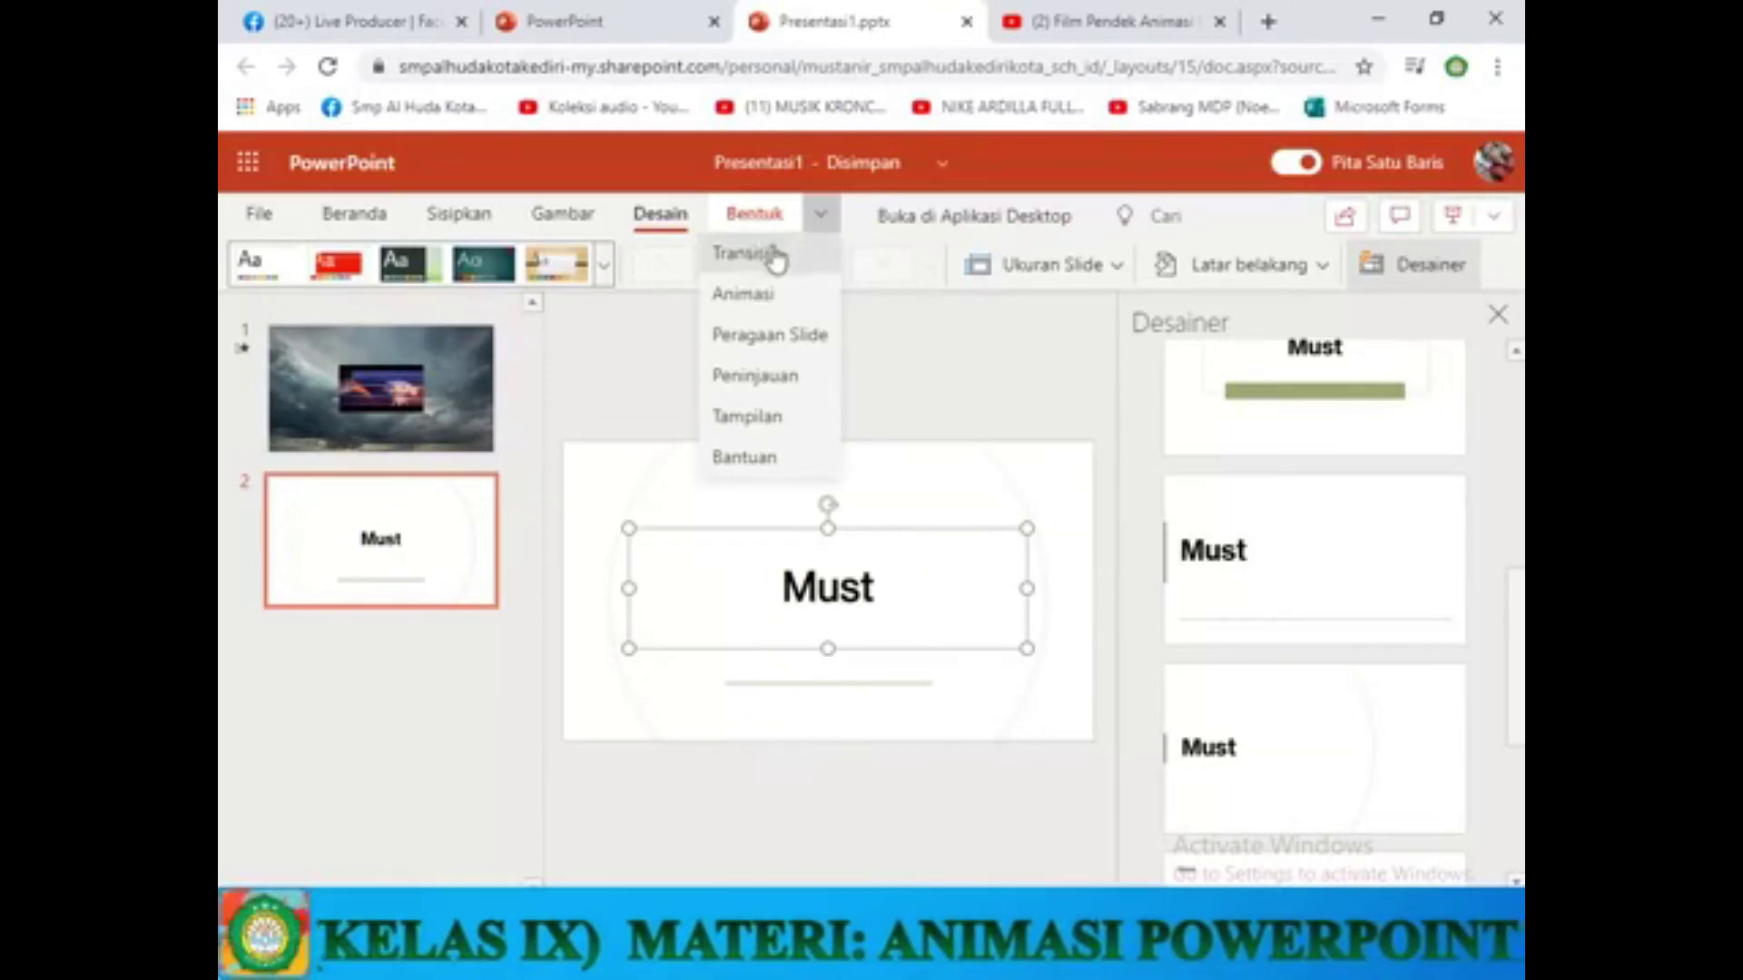
pyautogui.click(766, 313)
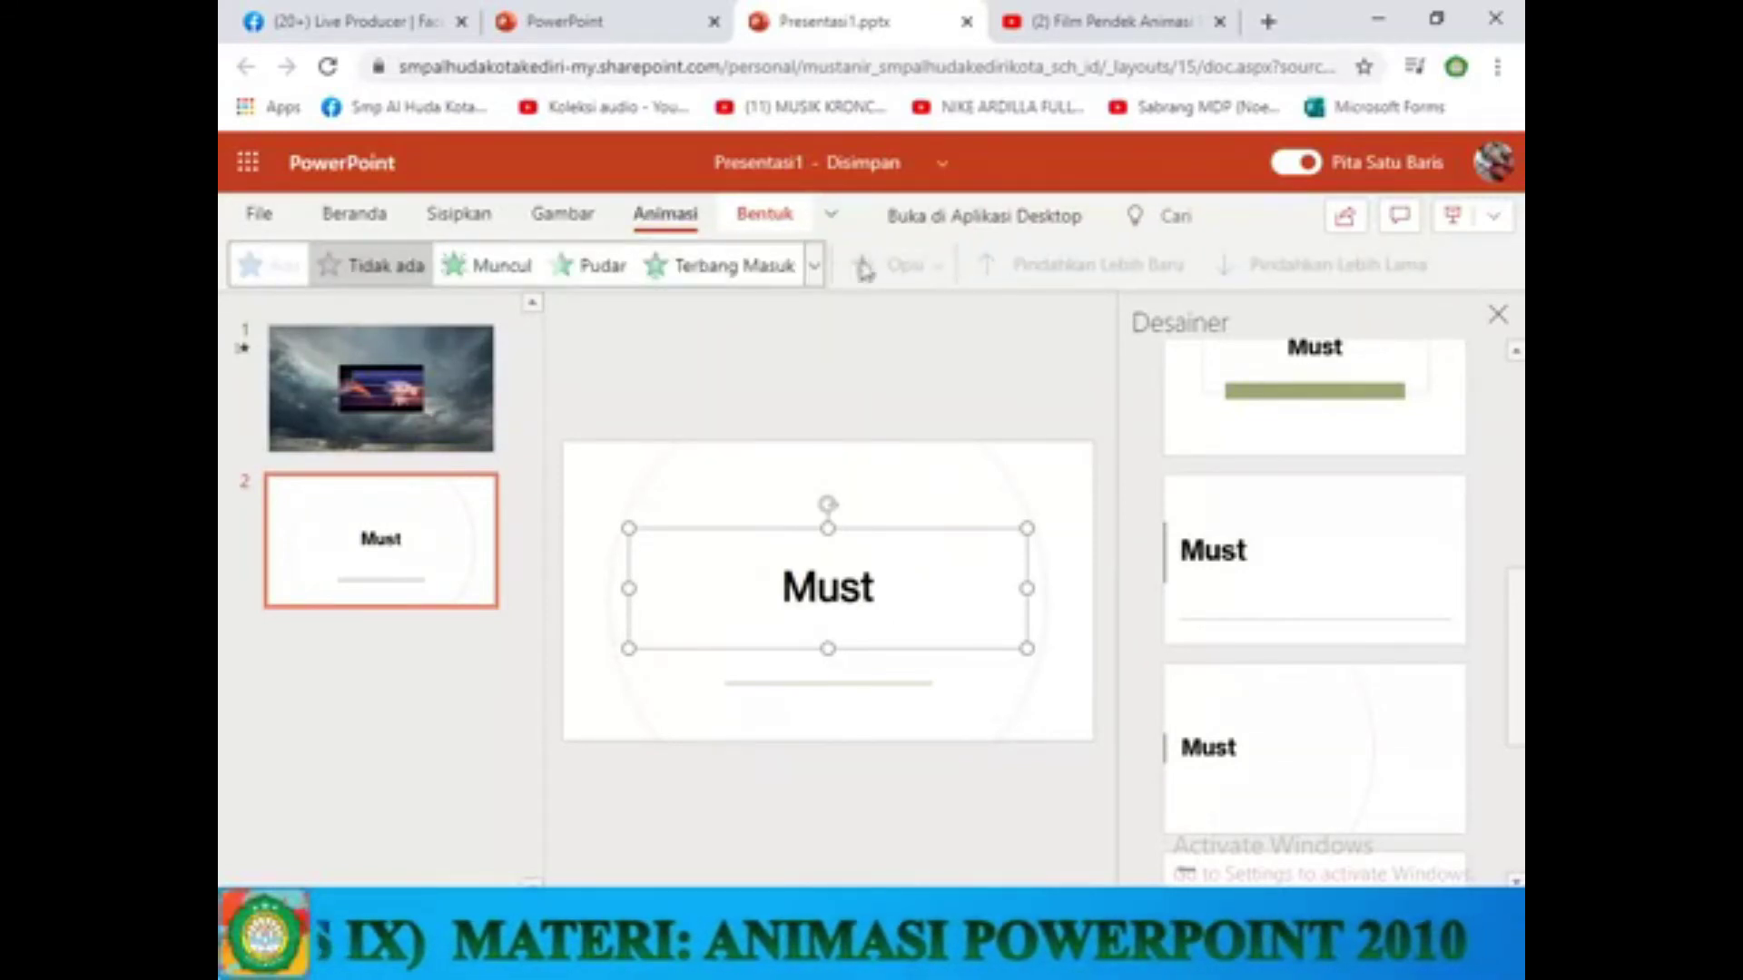
pyautogui.click(834, 215)
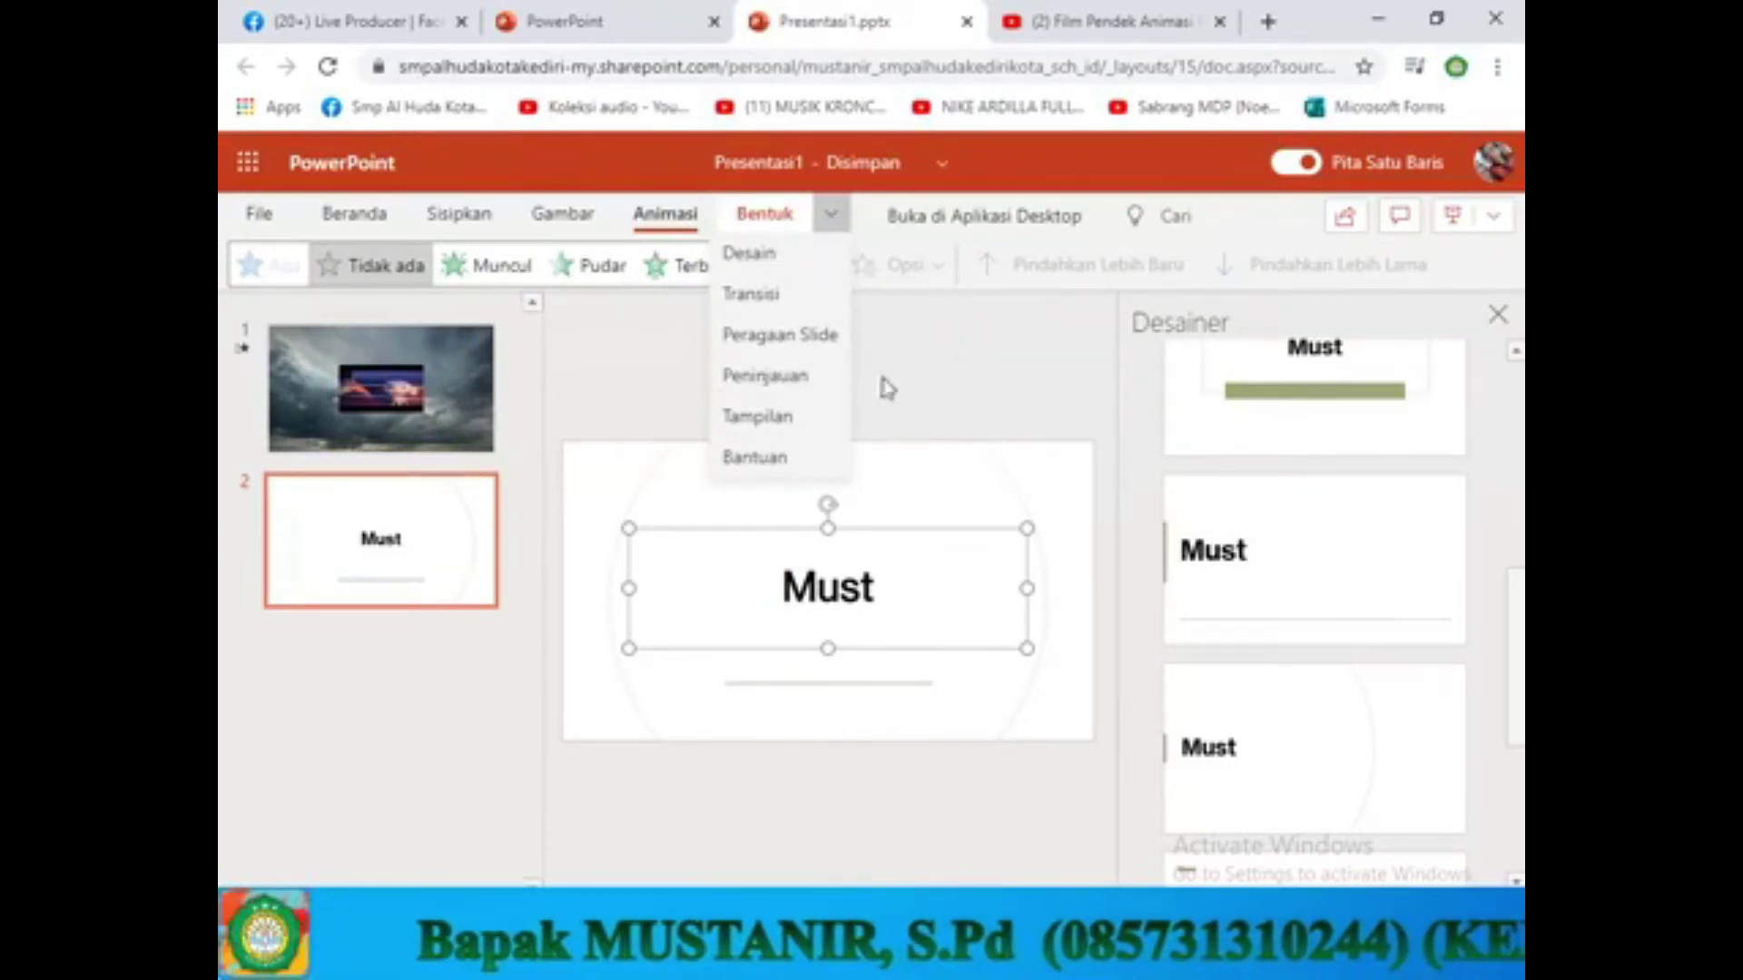
pyautogui.click(903, 381)
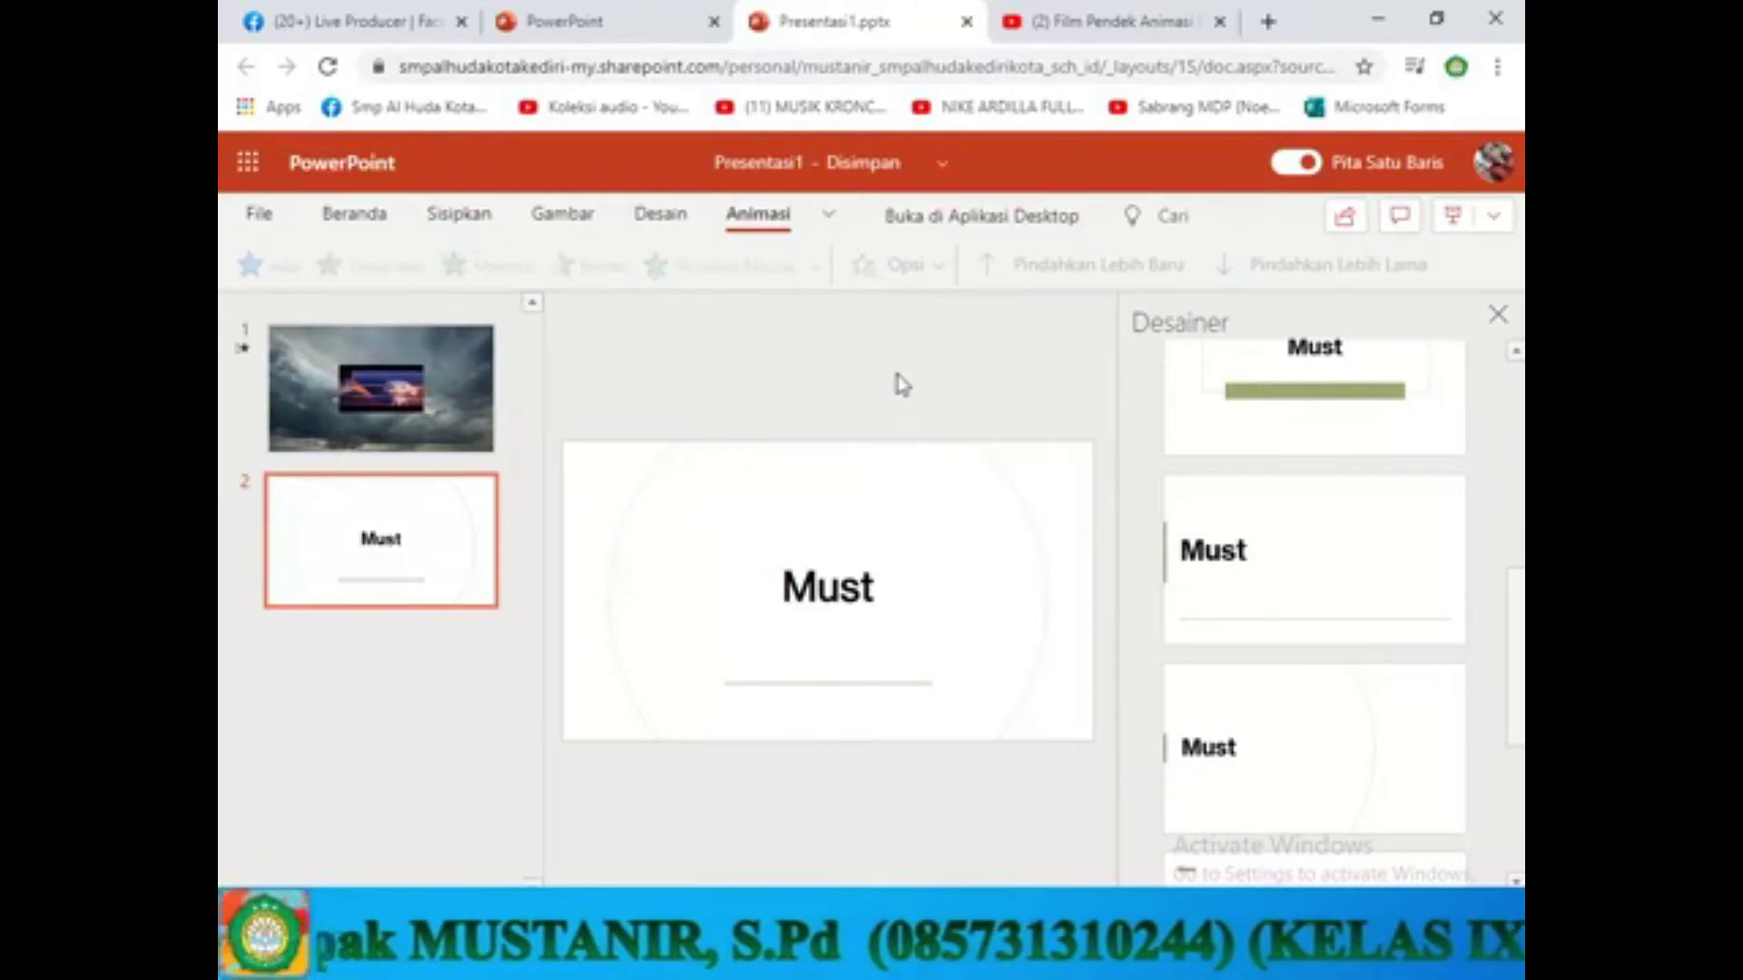
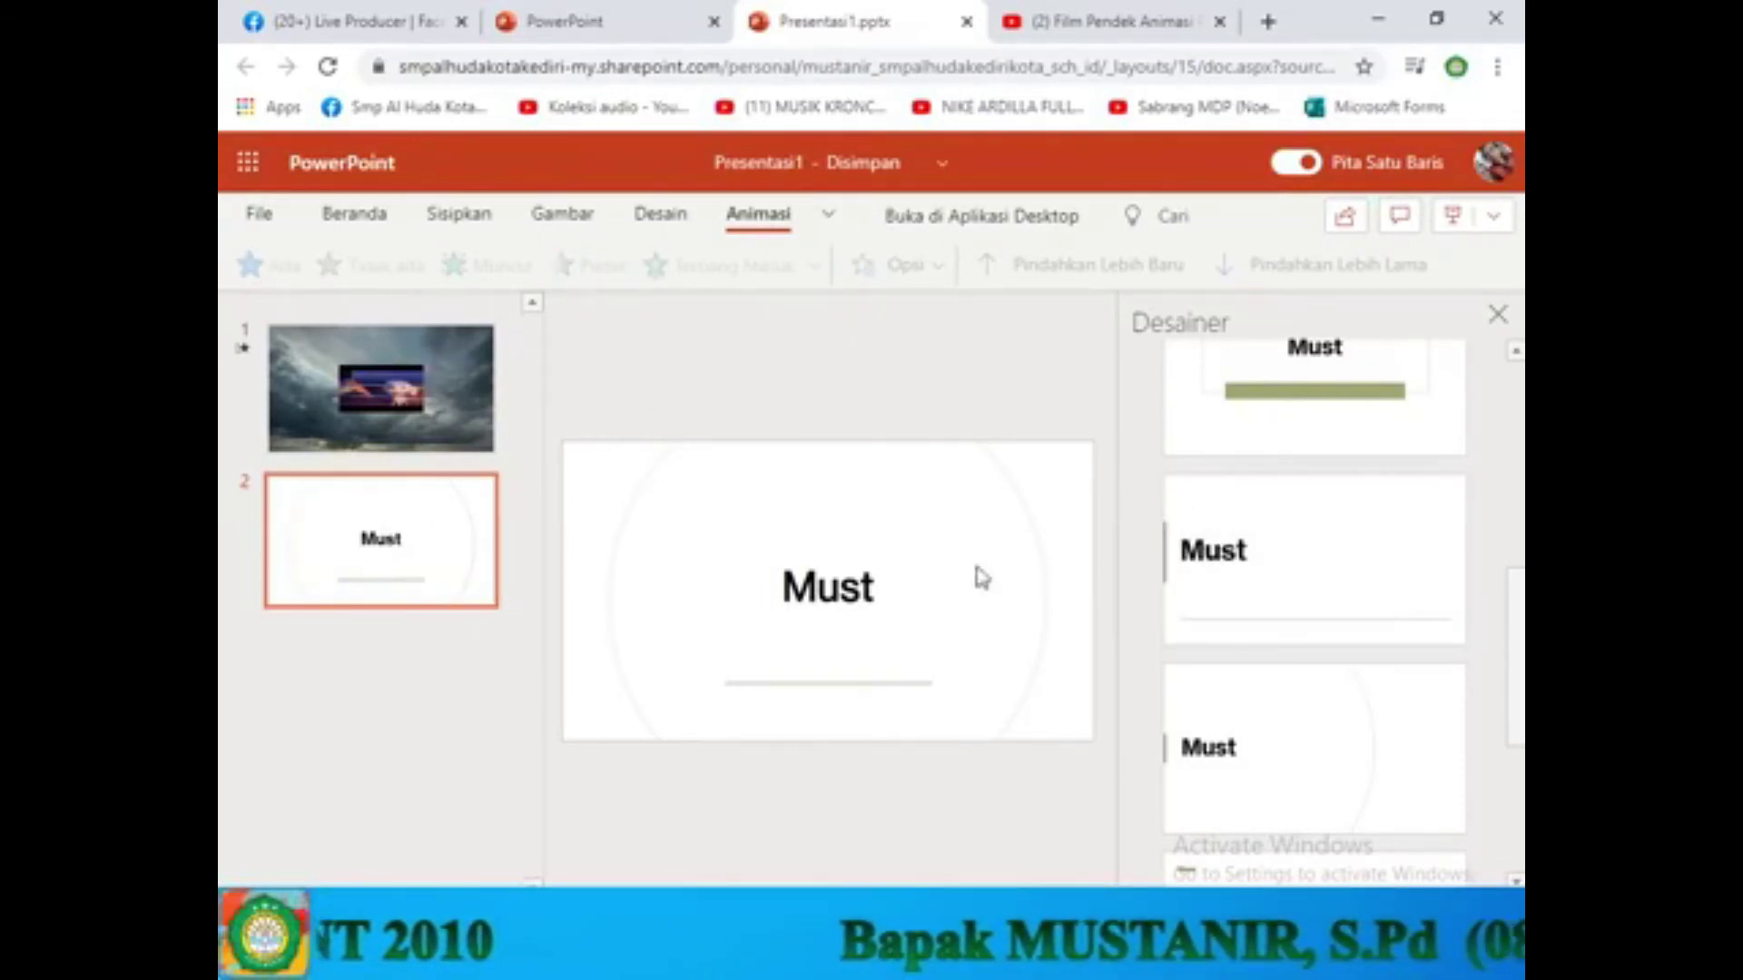
# - Give the Must title box the Muncul (Appear) entrance animation and launch the slideshow preview
pyautogui.click(812, 607)
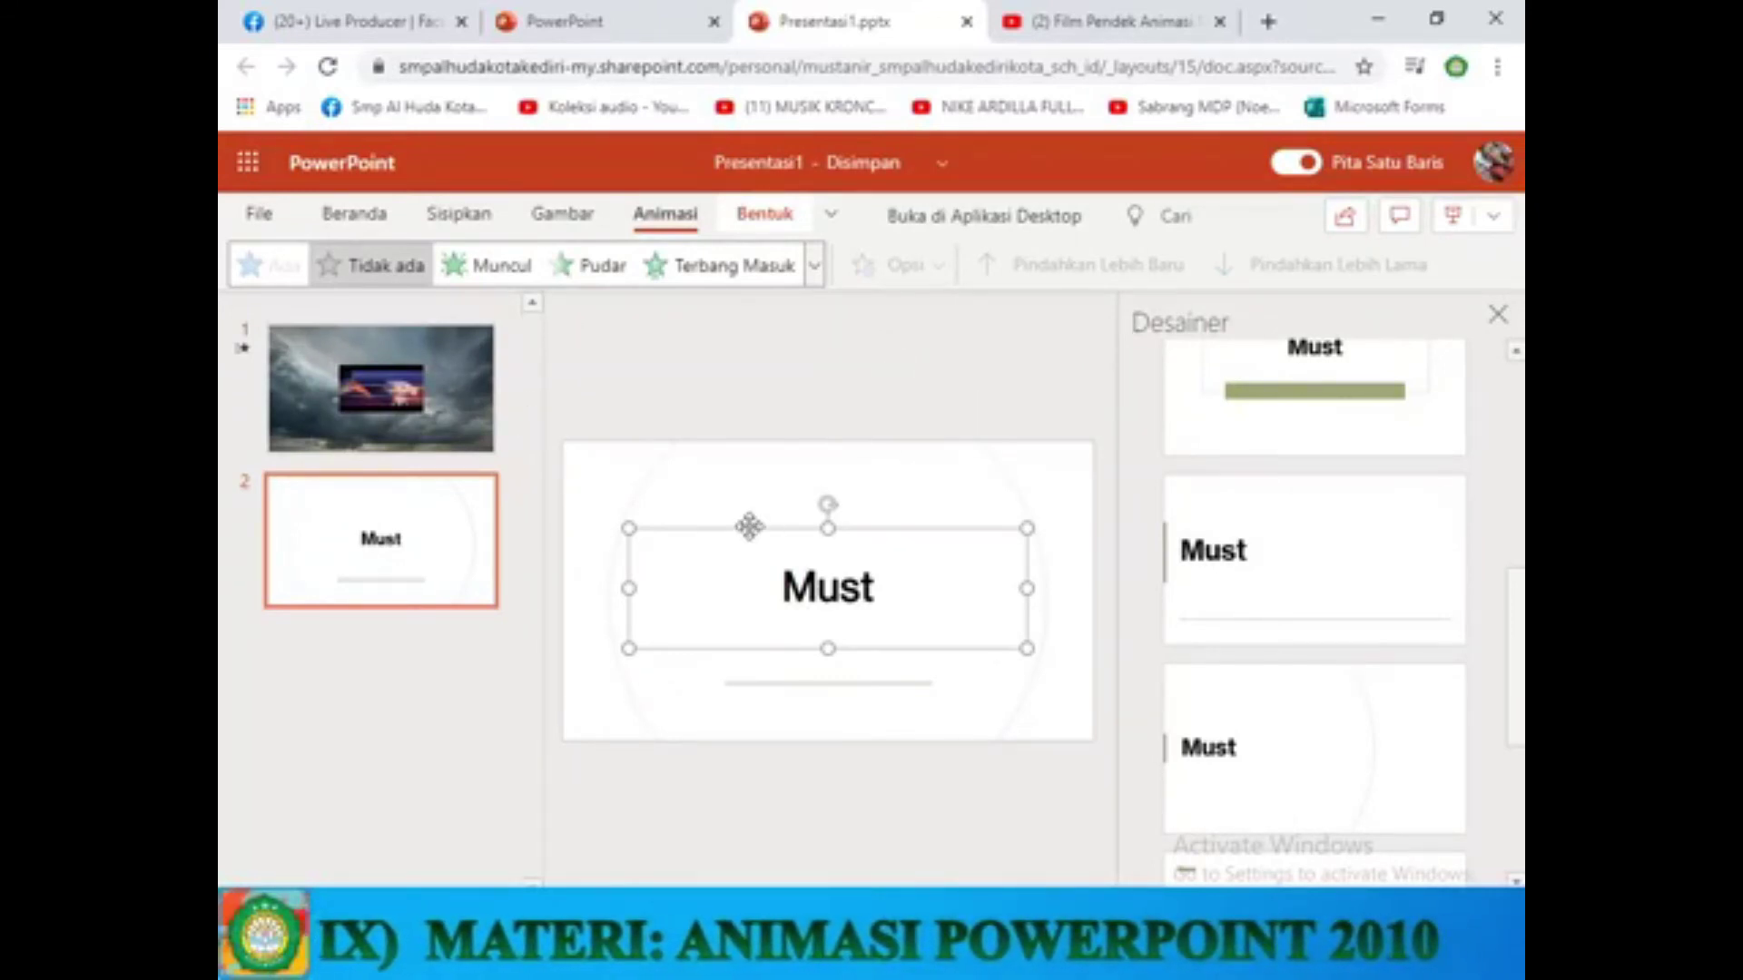
pyautogui.click(515, 276)
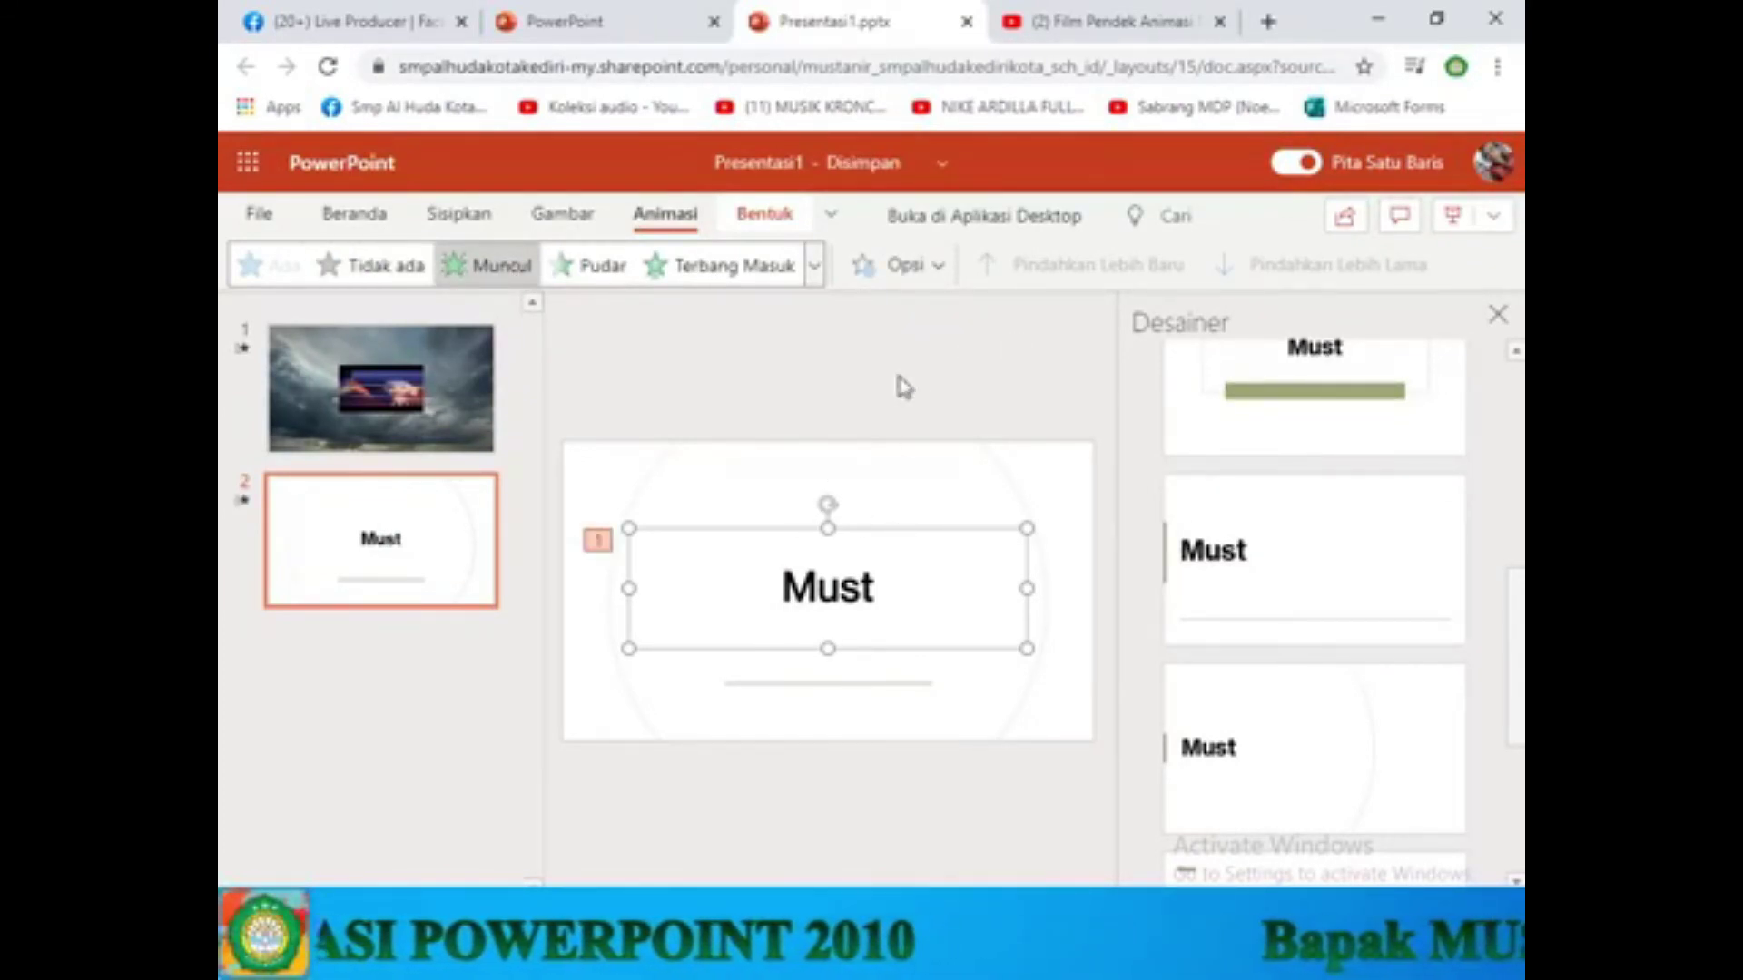
pyautogui.click(1271, 898)
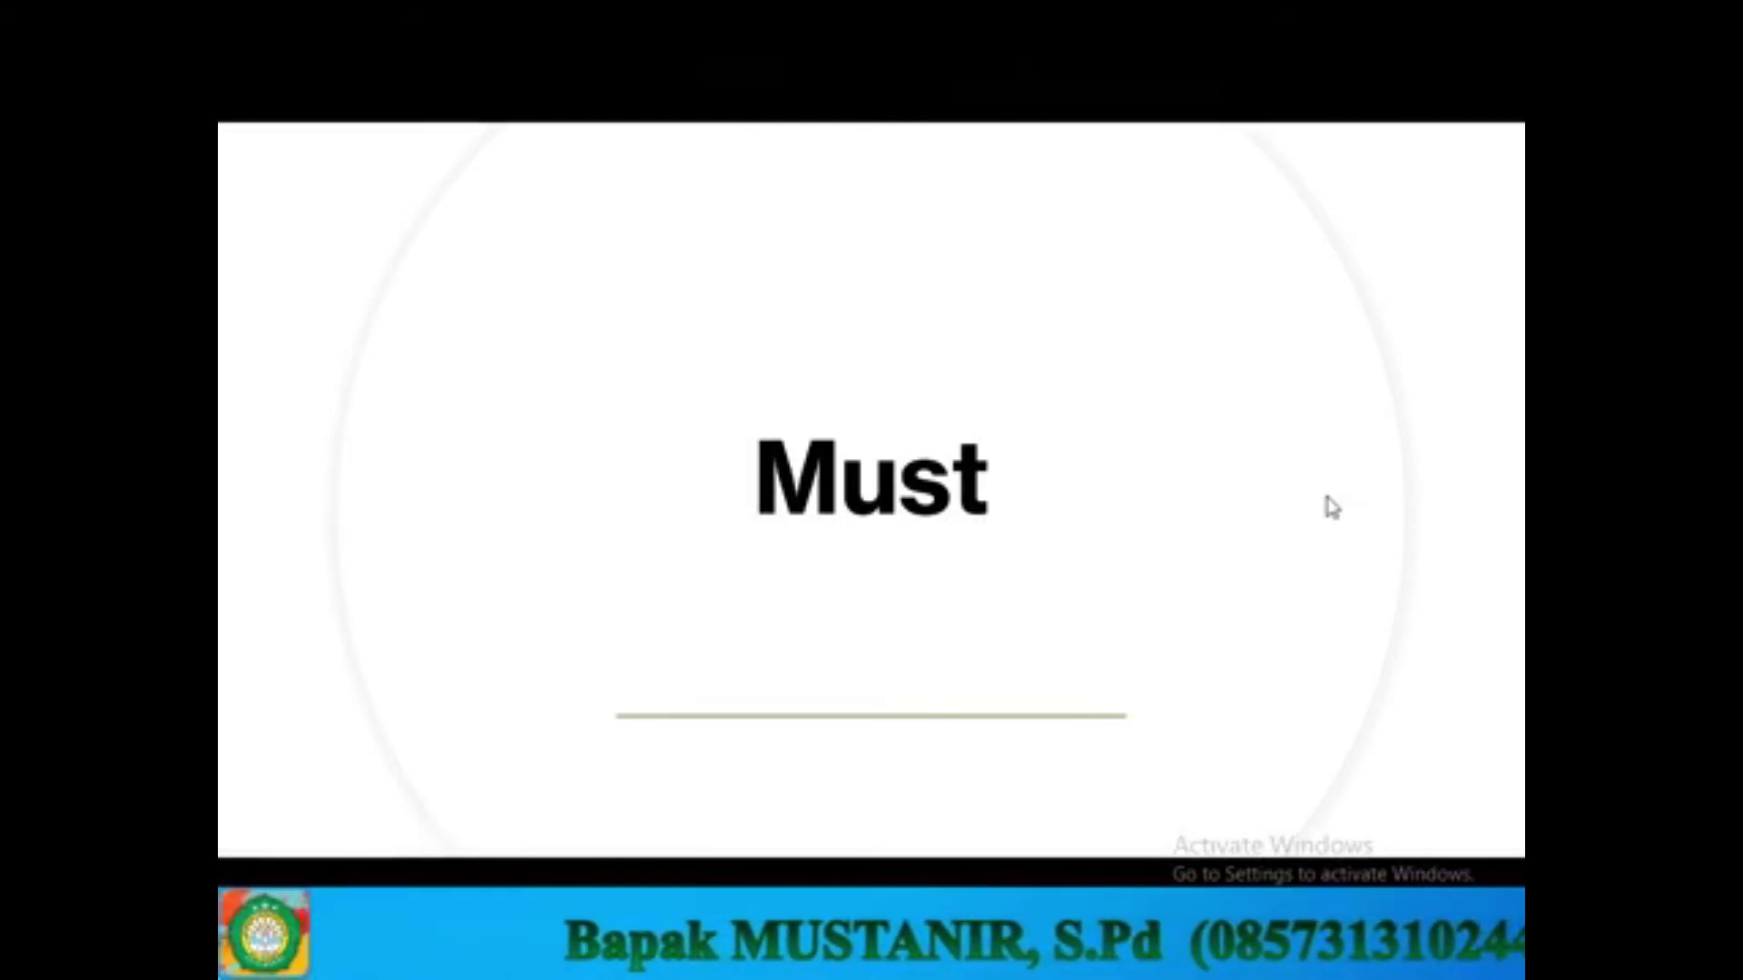
# - Exit the slideshow, restart it with Ctrl+F5, and click through to the end back to editing
pyautogui.press('Escape')
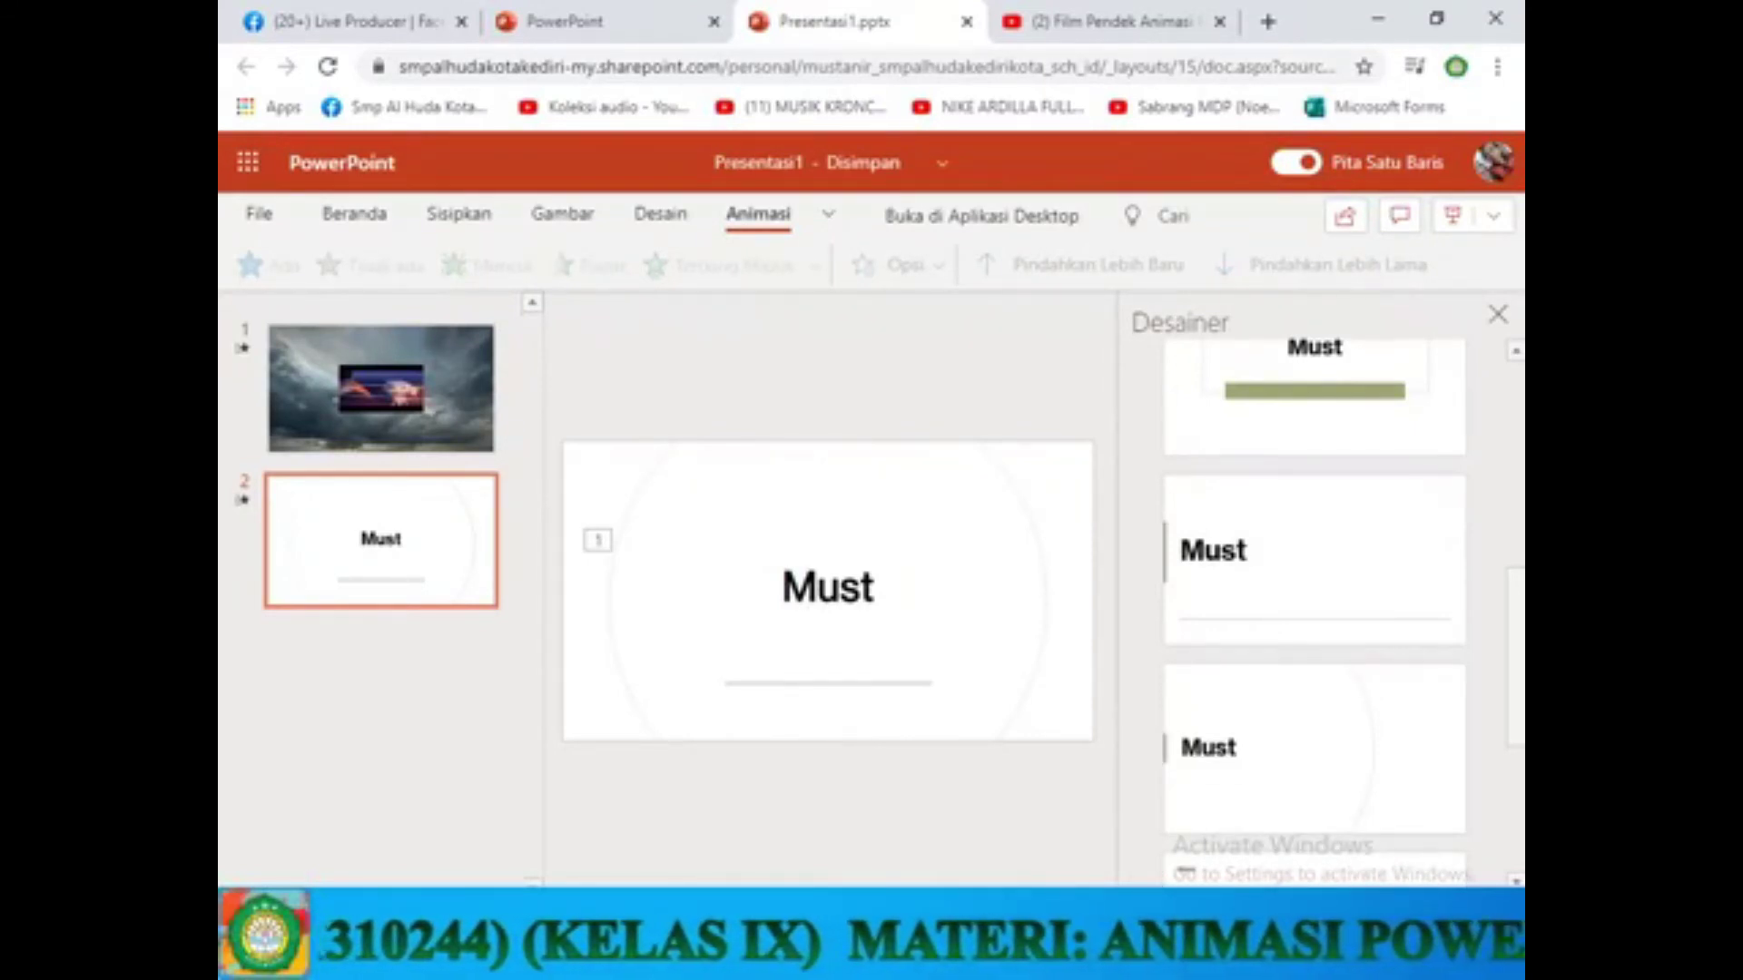
pyautogui.hotkey('ctrl', 'F5')
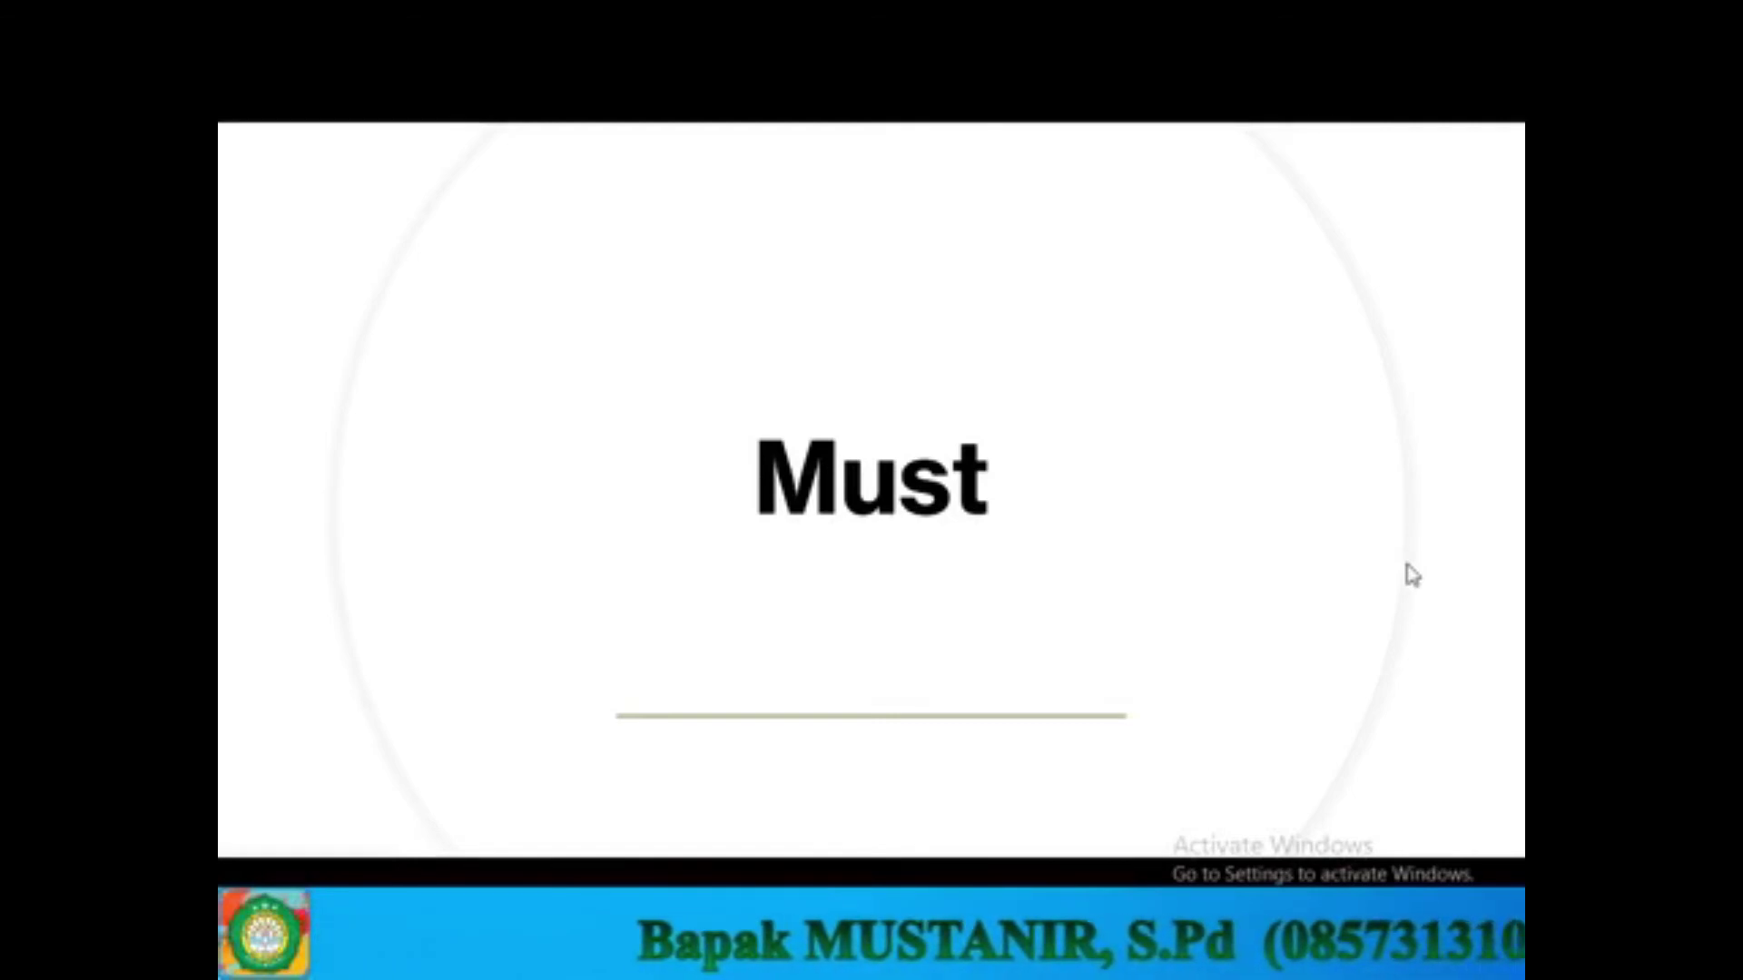
pyautogui.click(1269, 390)
pyautogui.click(1269, 391)
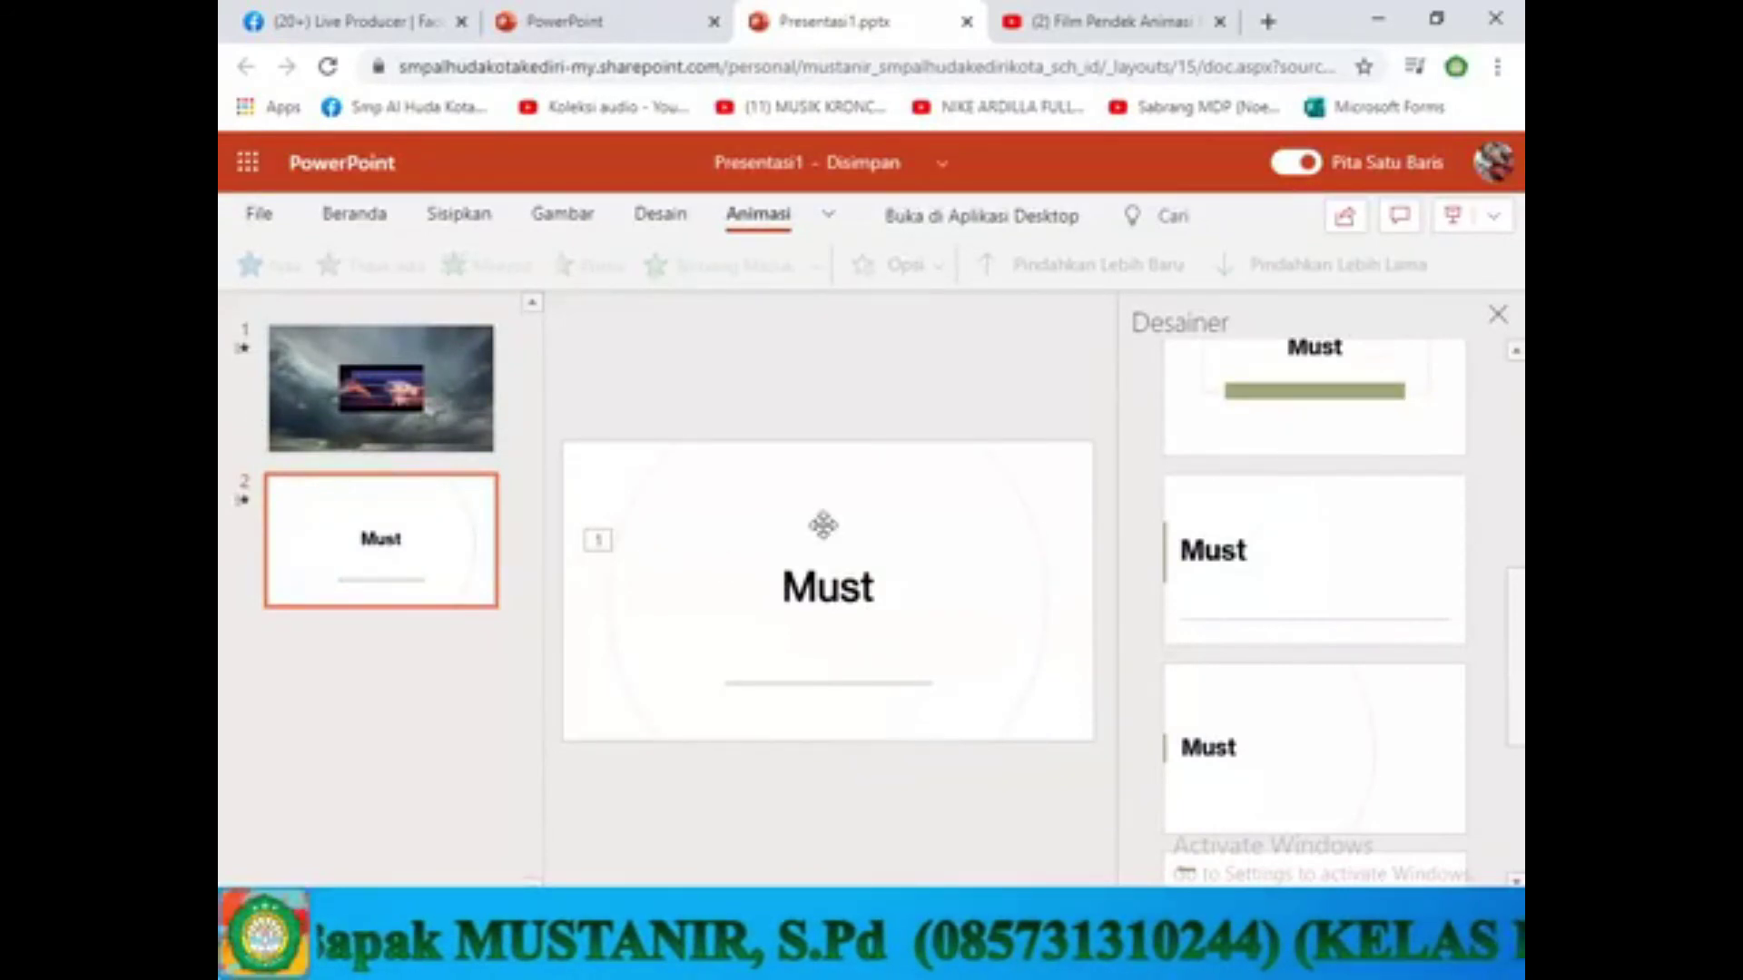
pyautogui.click(827, 517)
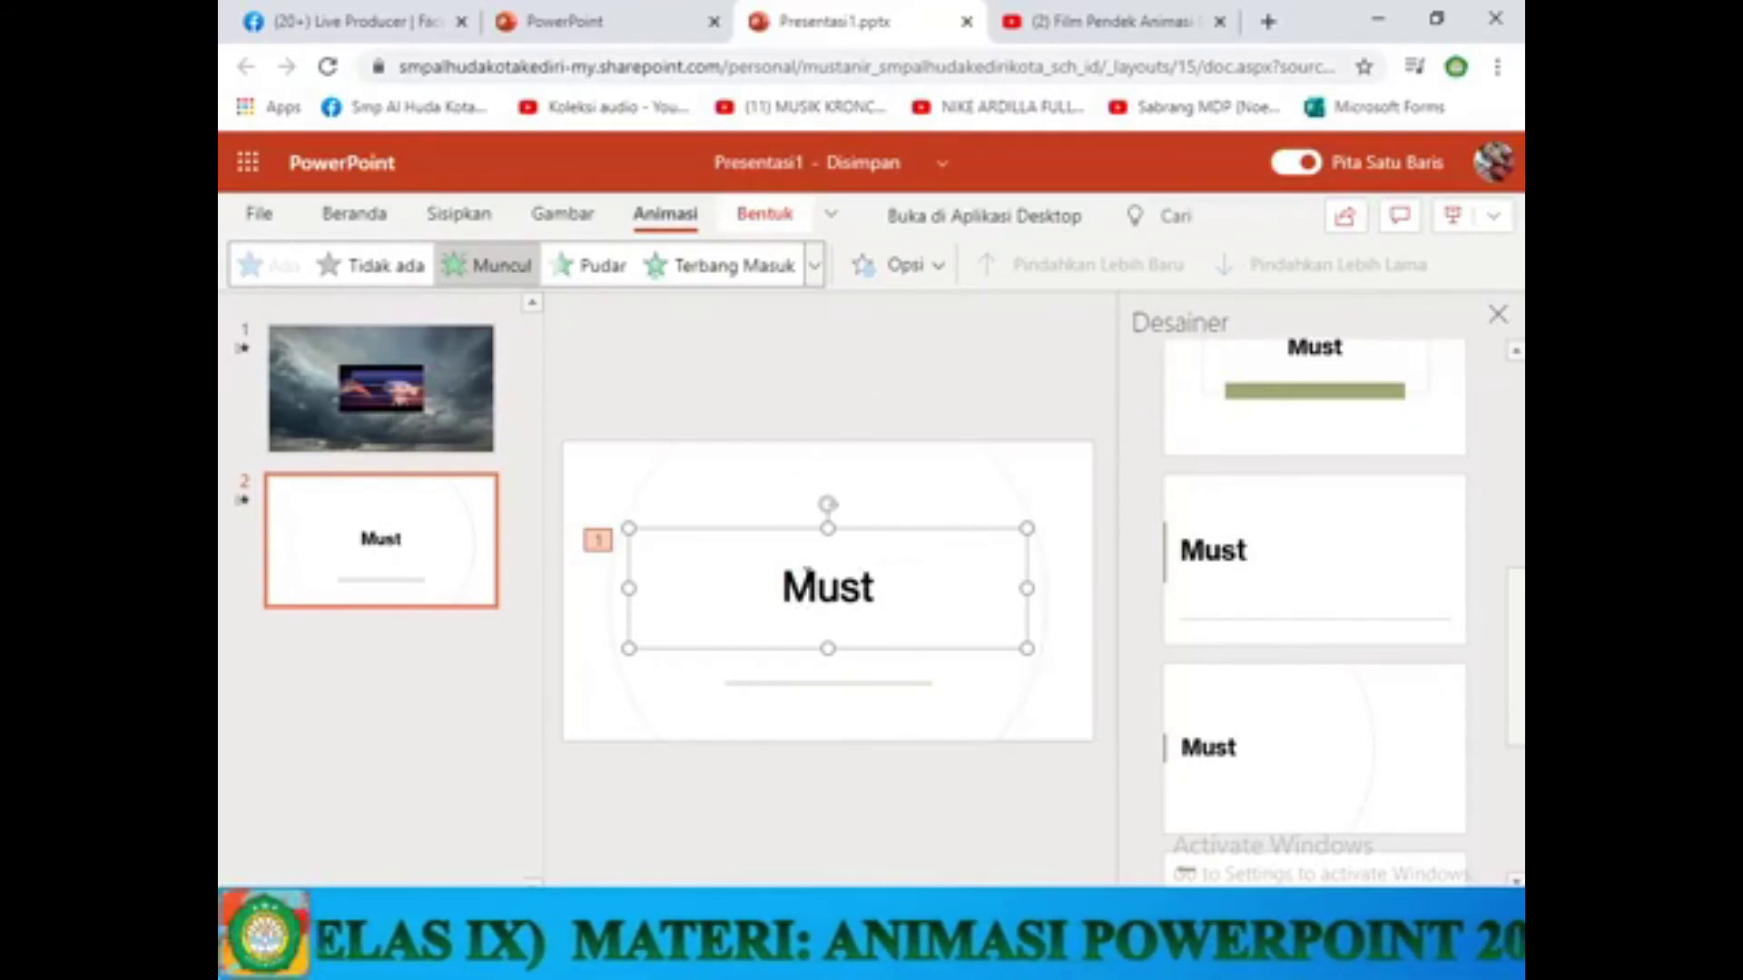
pyautogui.moveTo(781, 587); pyautogui.dragTo(888, 587)
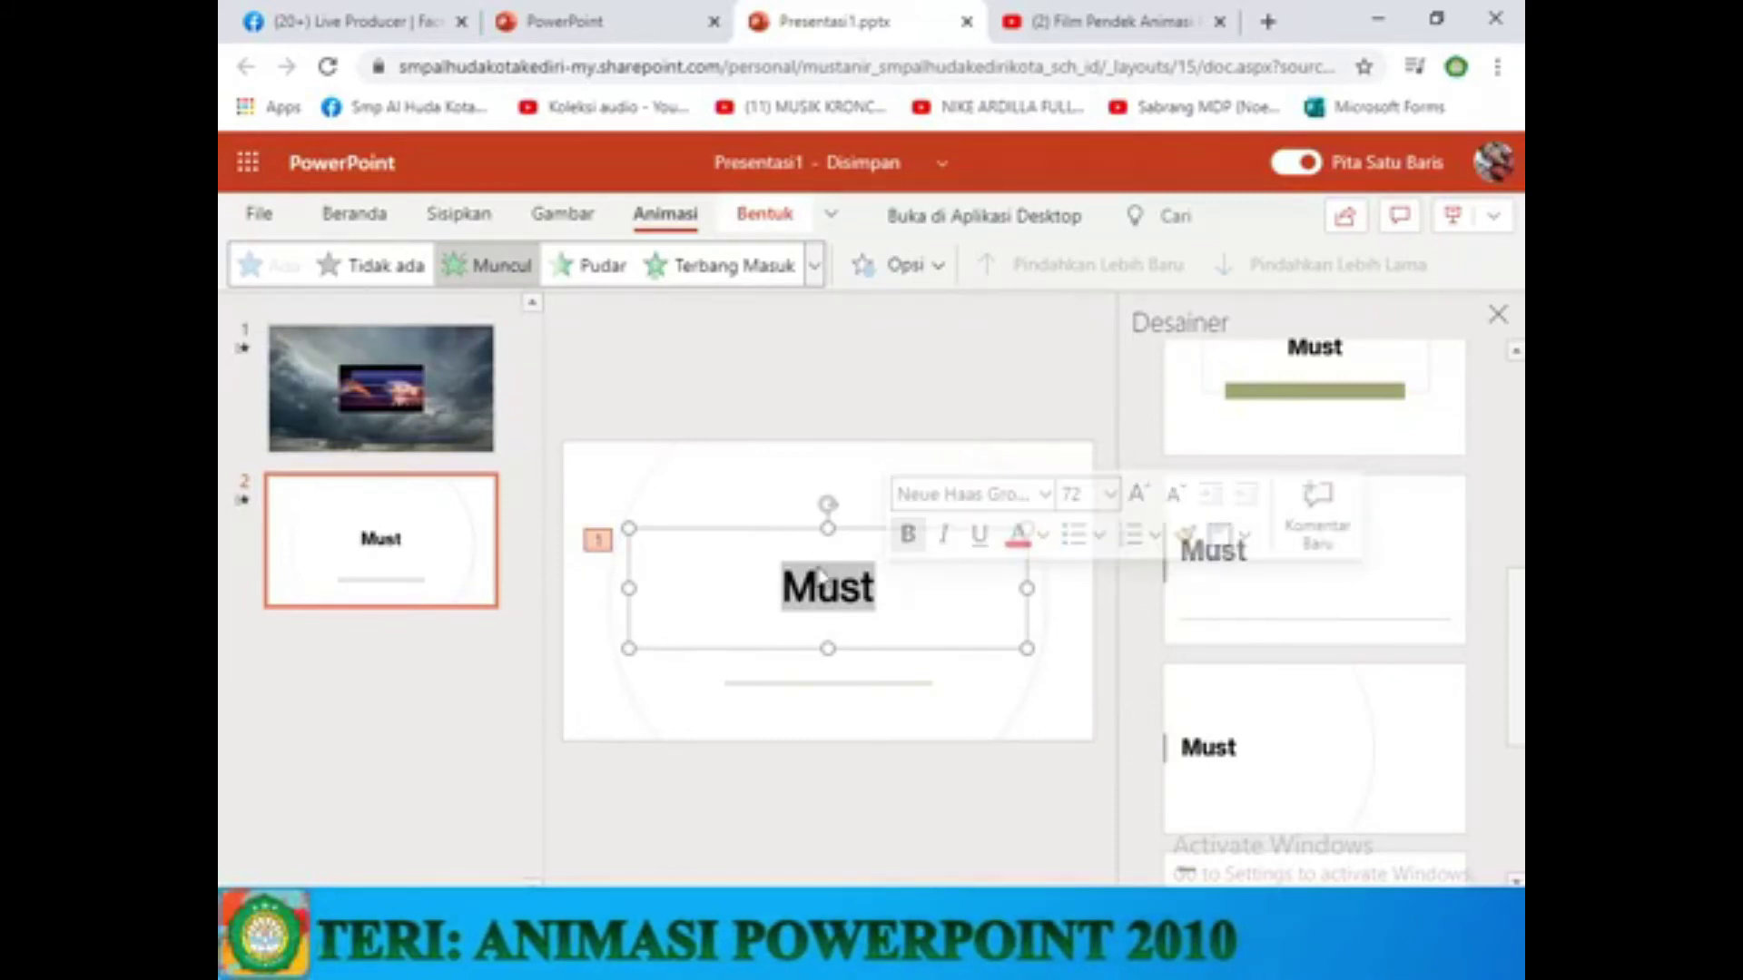
pyautogui.rightClick(835, 601)
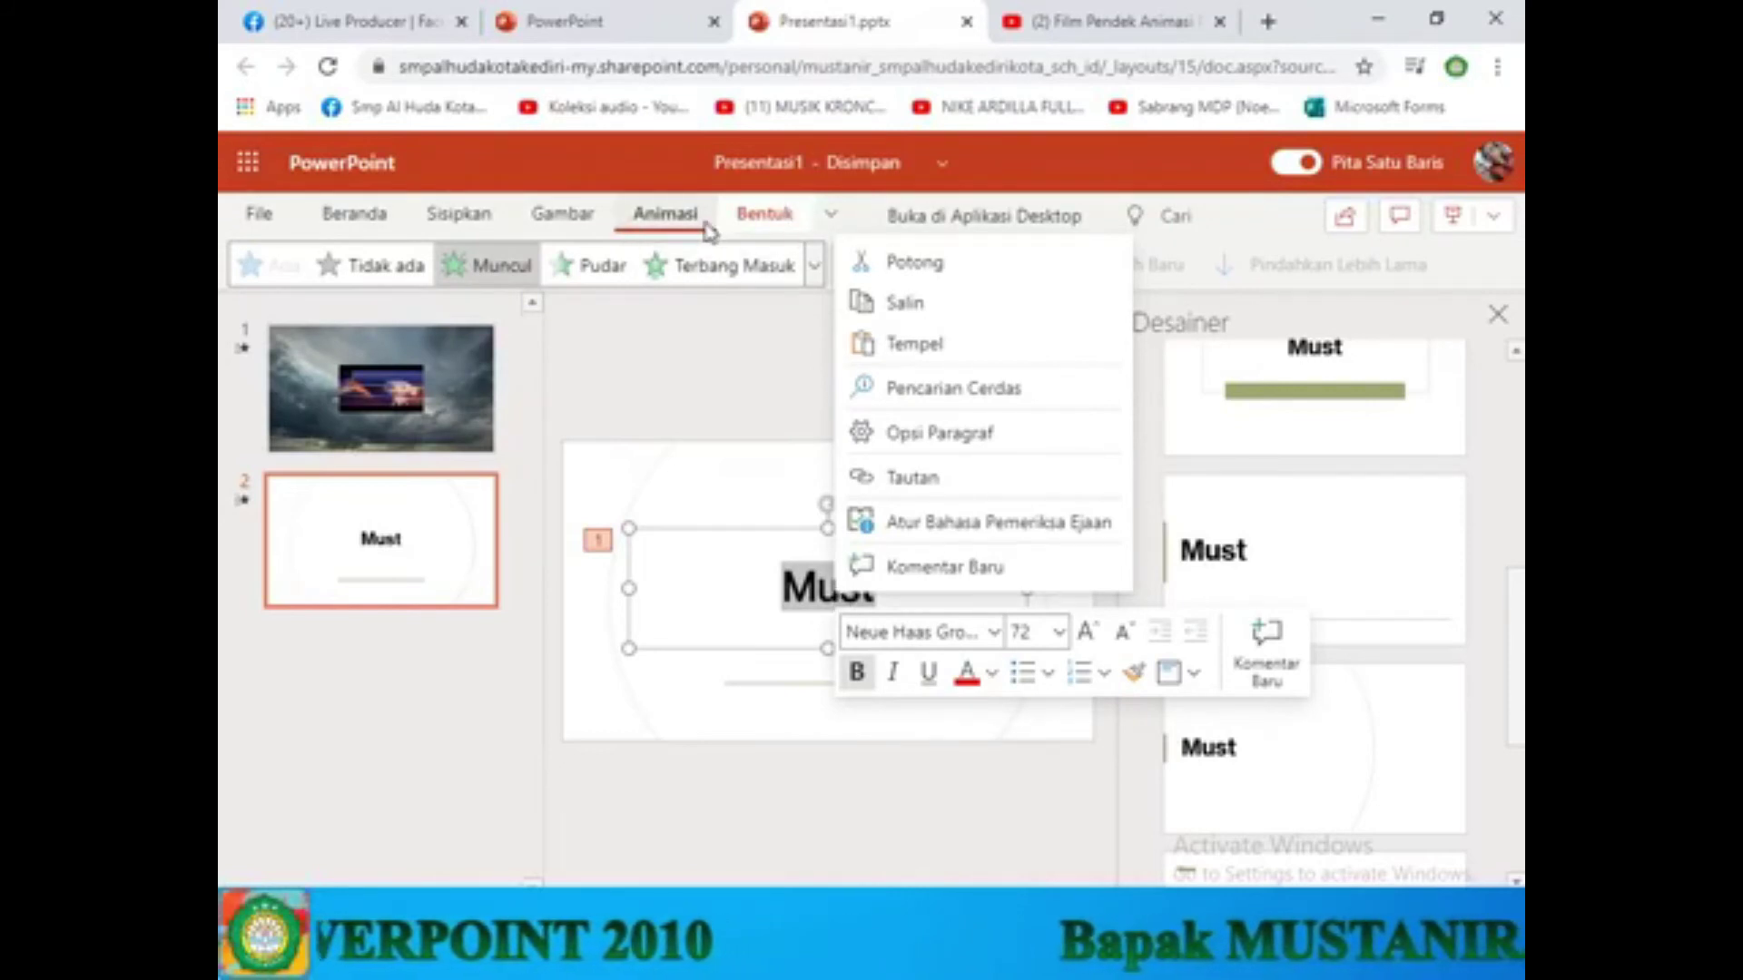
pyautogui.click(831, 217)
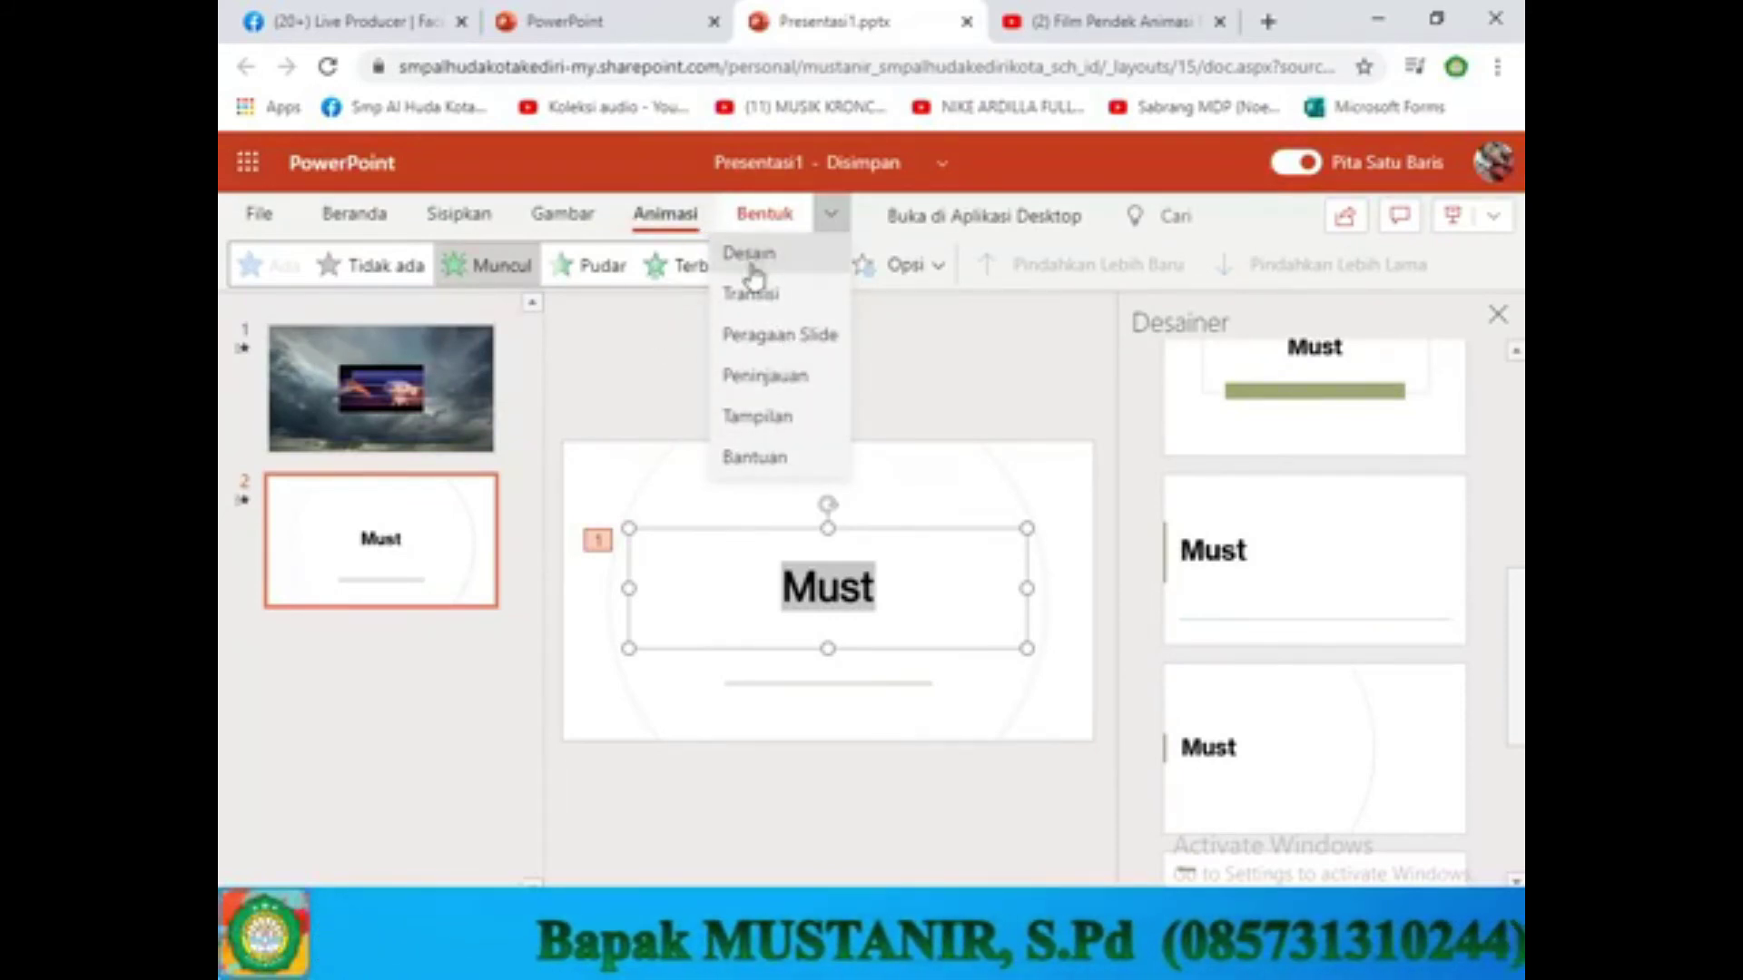
pyautogui.click(756, 295)
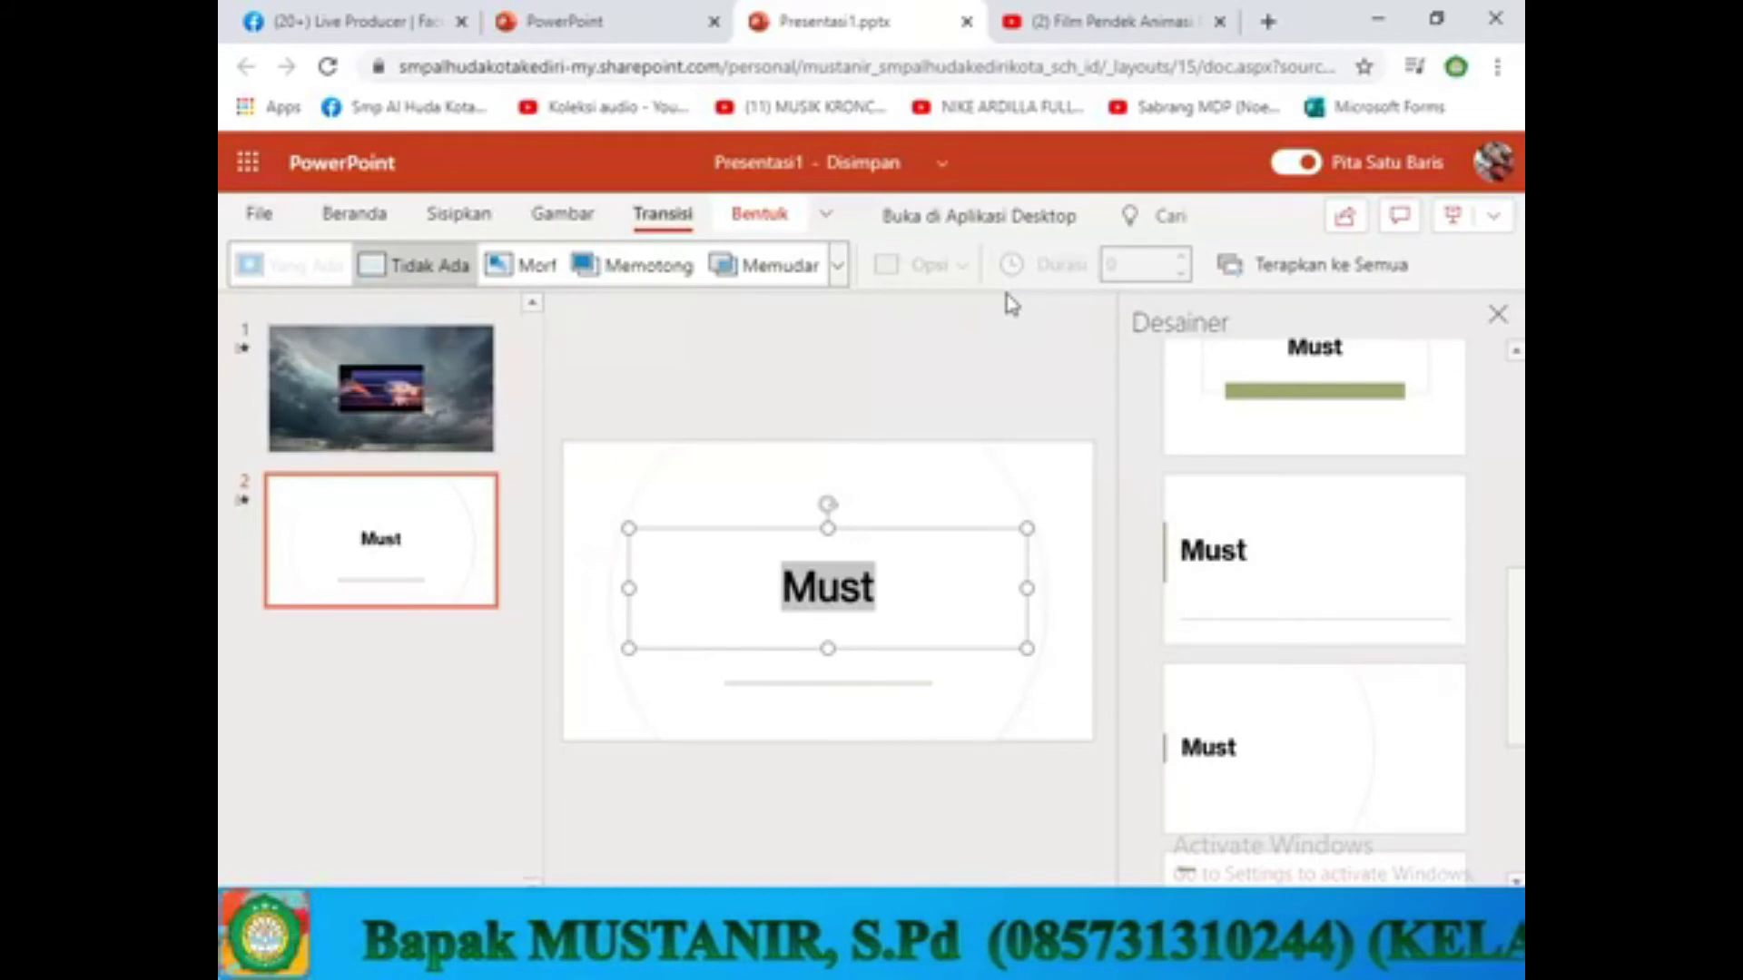
pyautogui.click(829, 217)
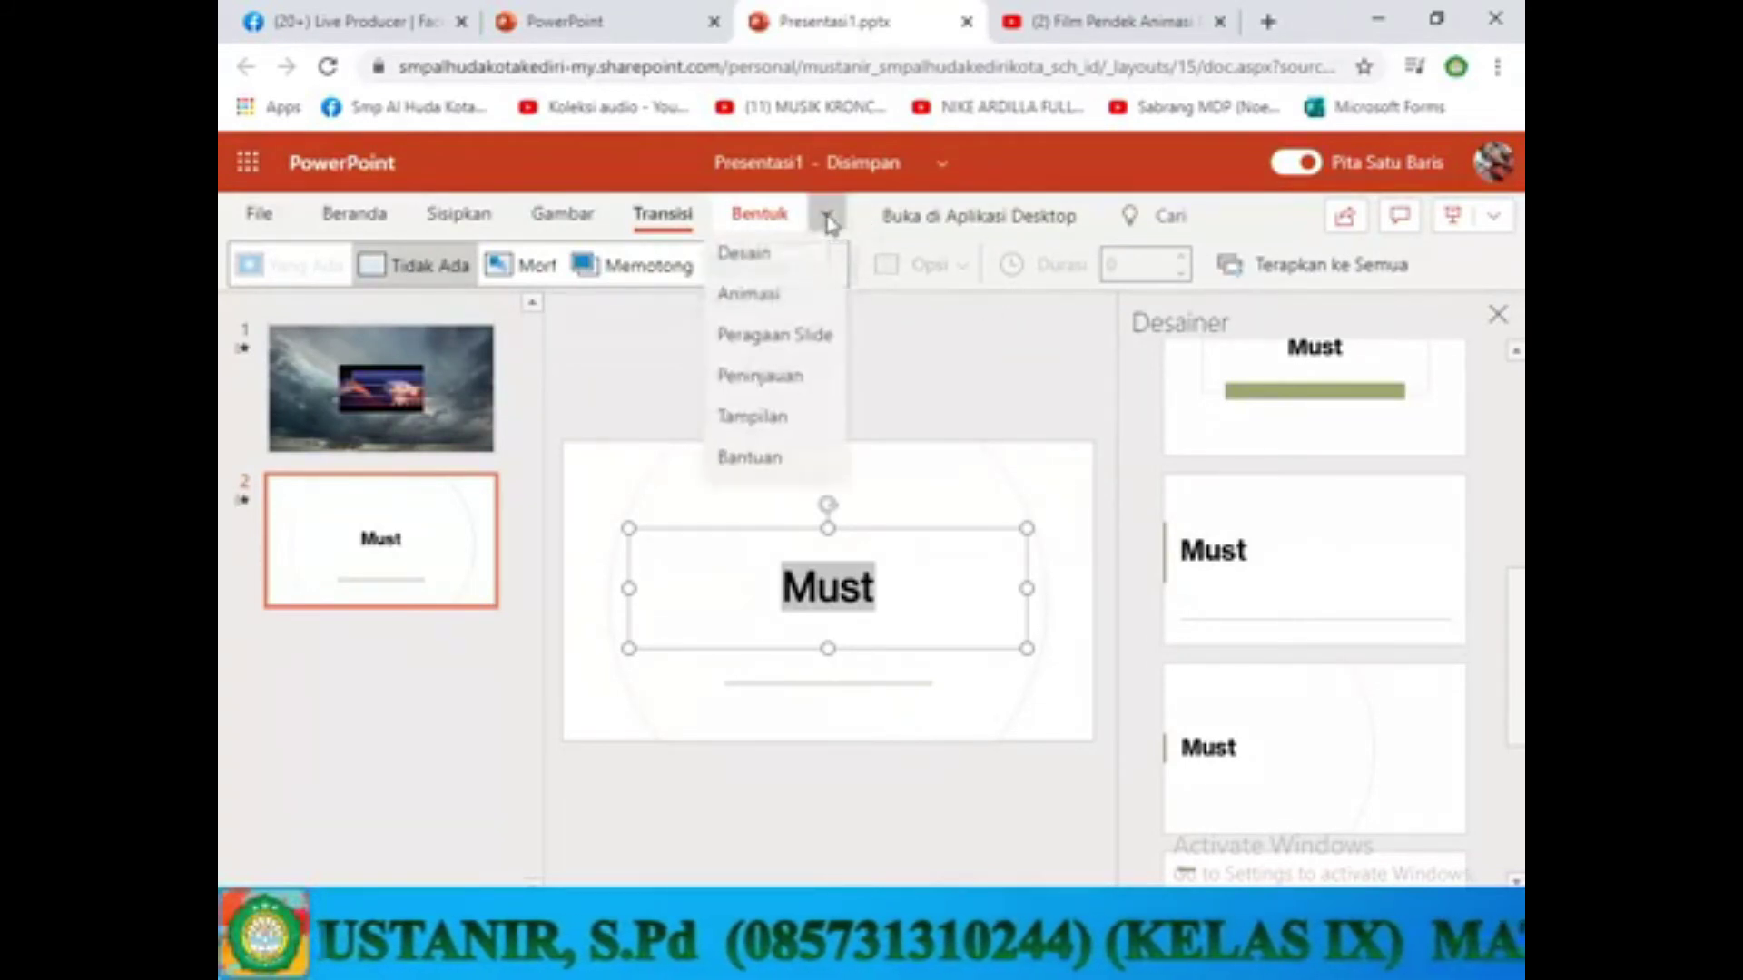
pyautogui.click(770, 271)
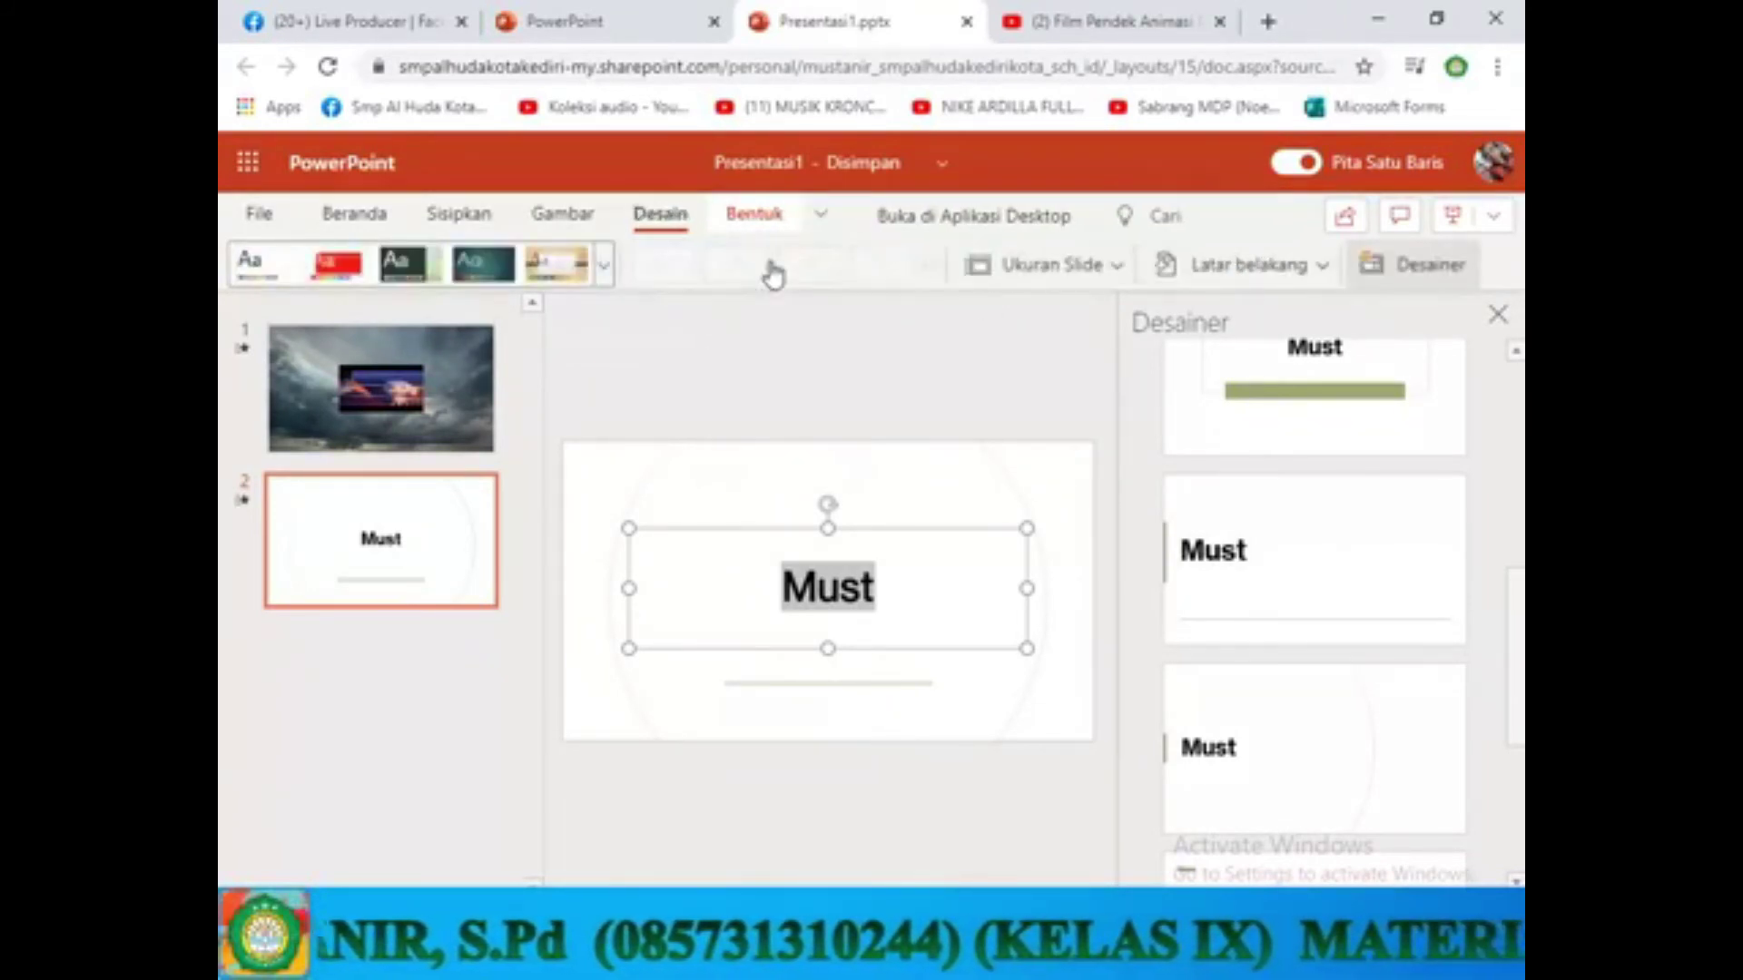
pyautogui.click(824, 218)
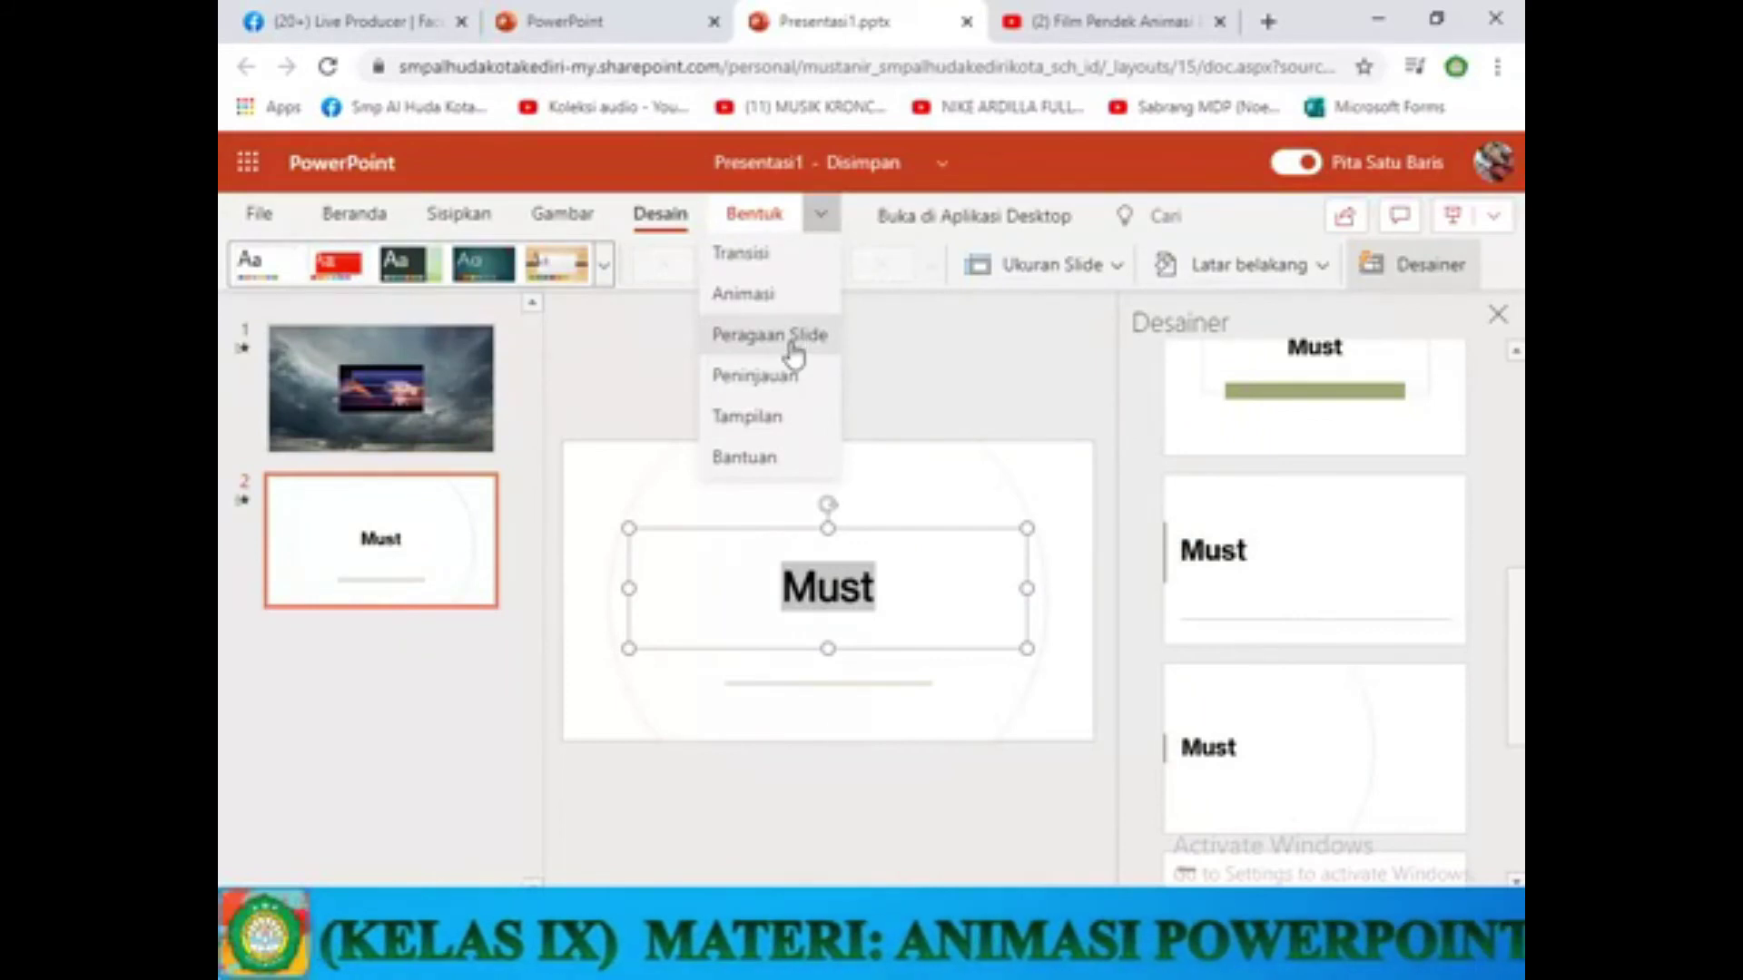
# - Expand the Animasi effects gallery and browse its Masuk, Penekanan and Keluar sections
pyautogui.click(760, 295)
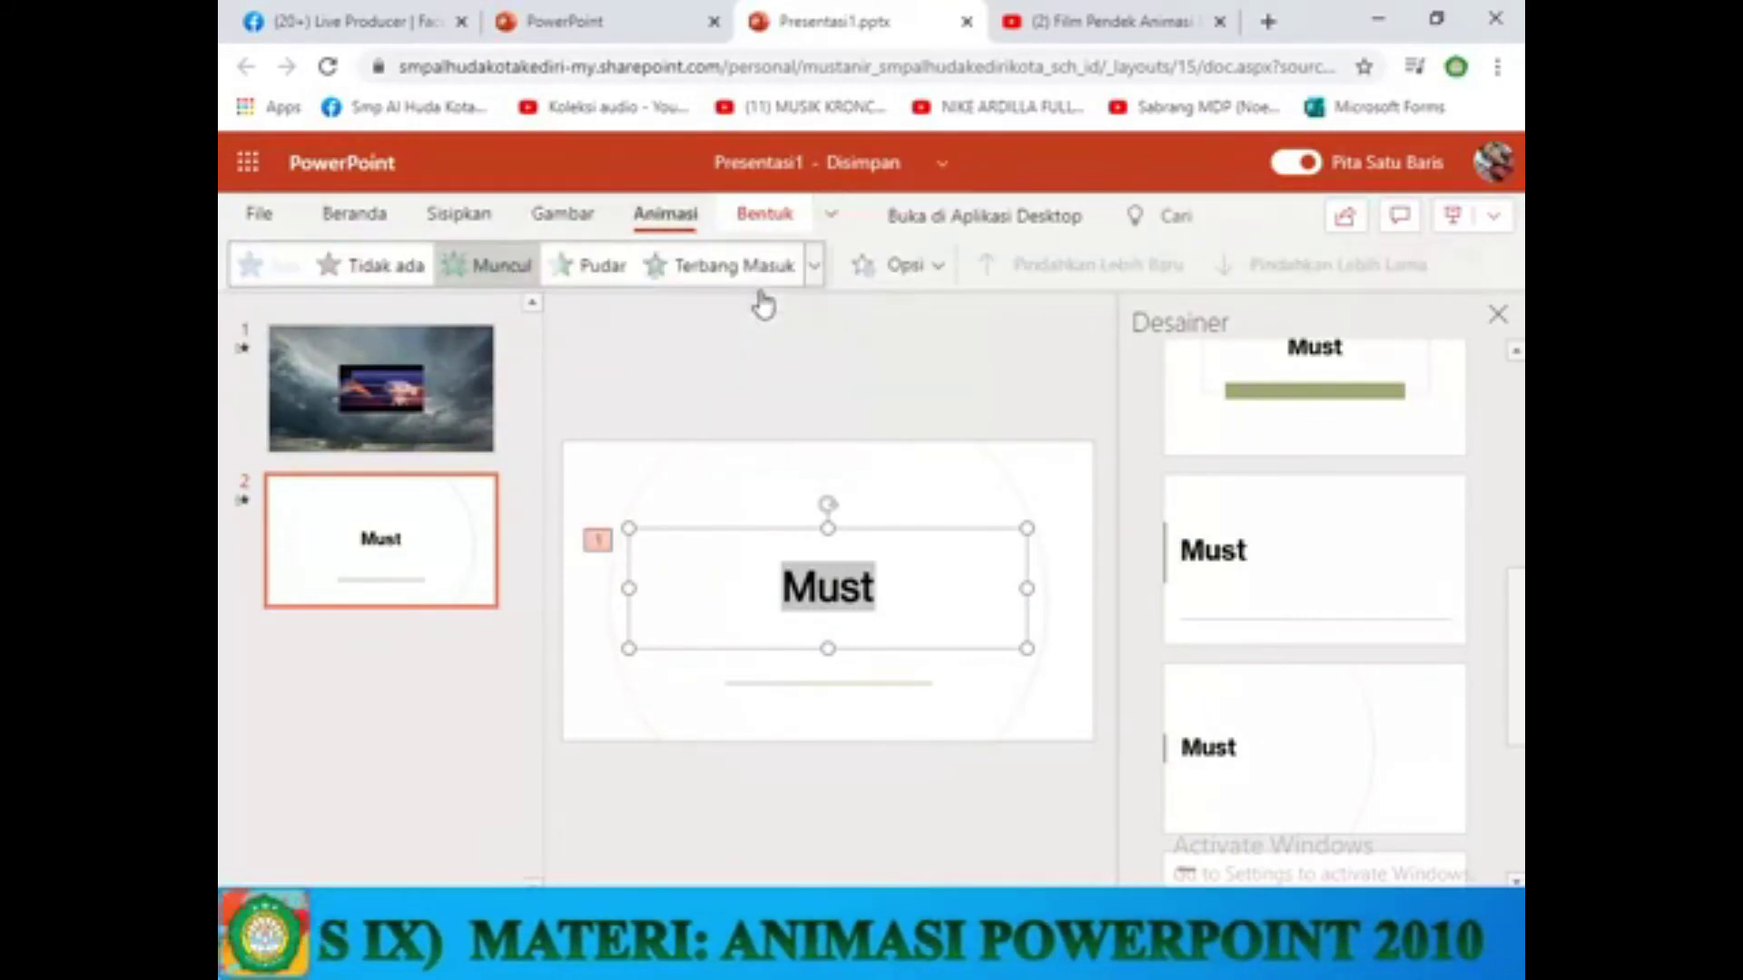
pyautogui.click(815, 268)
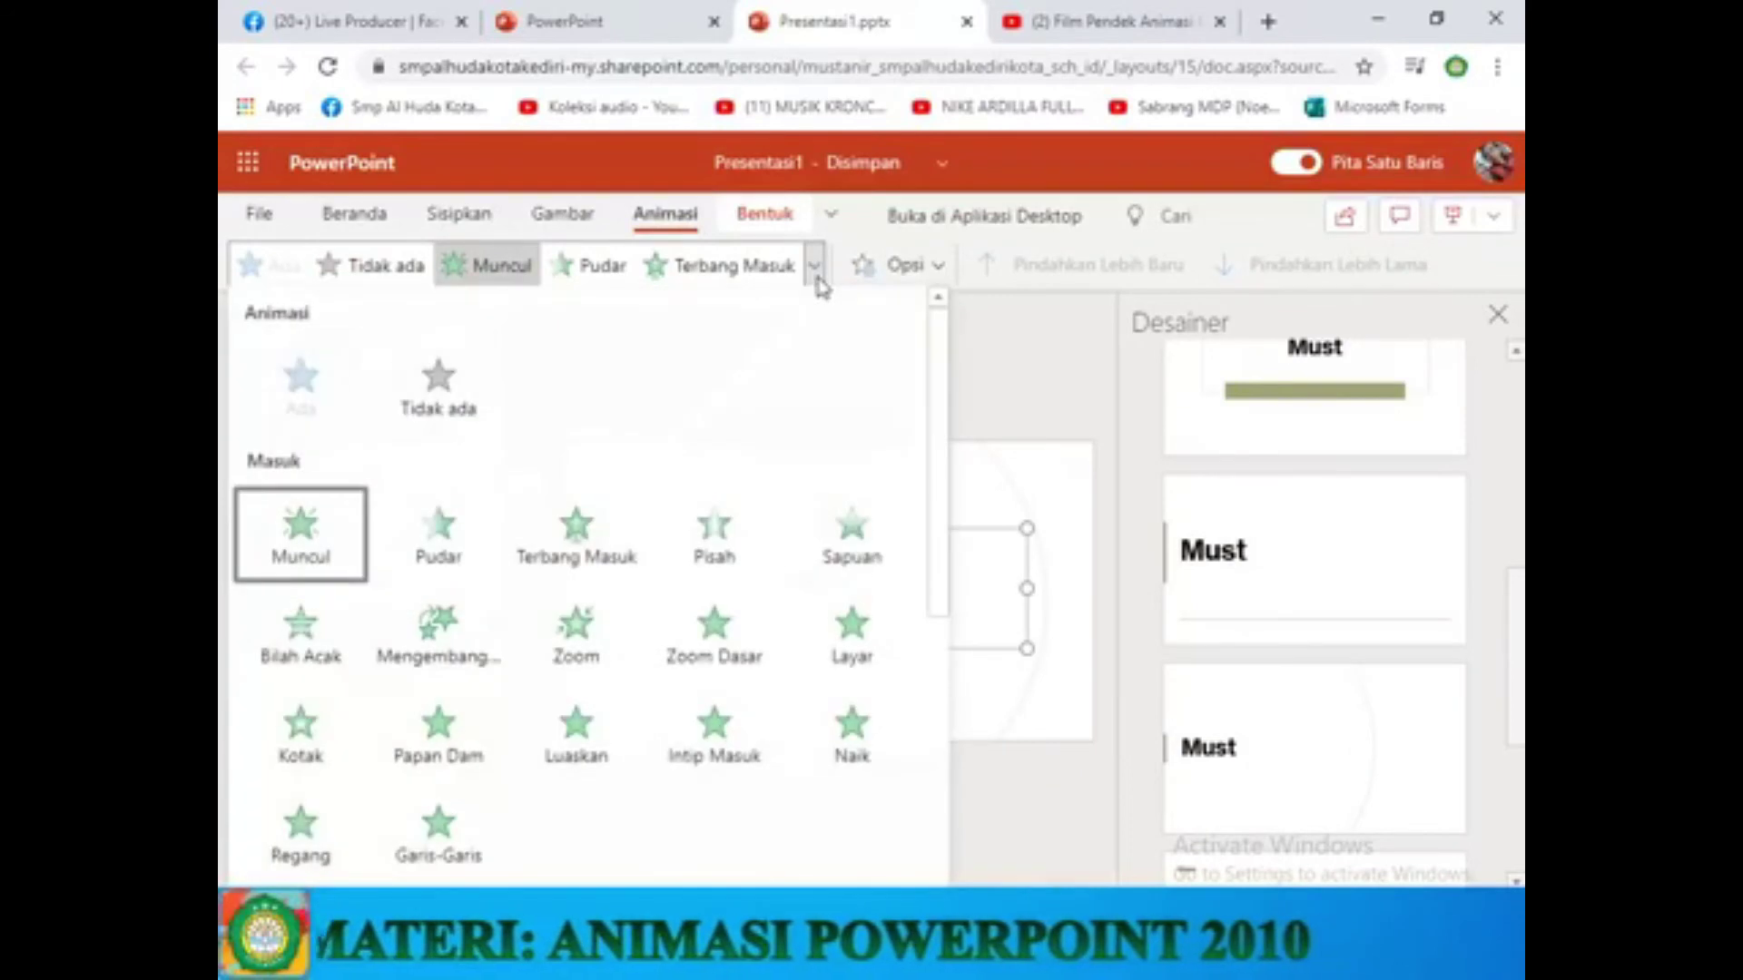
pyautogui.scroll(-3, 694, 558)
pyautogui.scroll(-2, 700, 554)
pyautogui.scroll(-2, 699, 550)
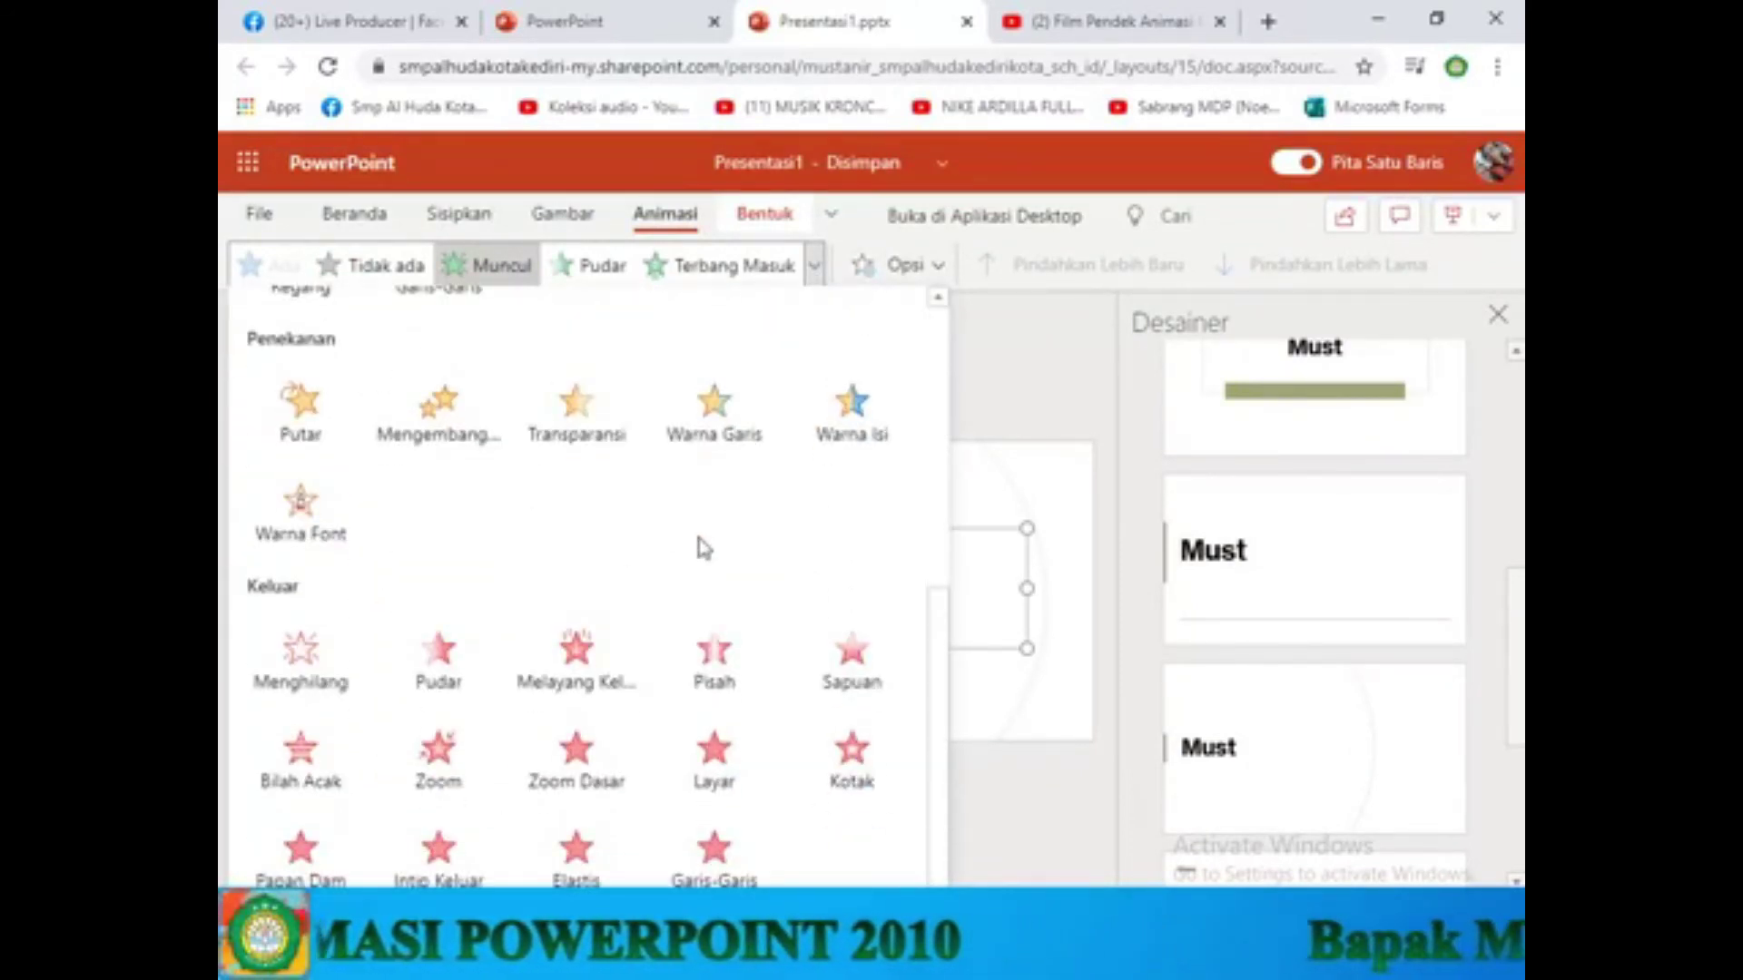
pyautogui.scroll(5, 706, 548)
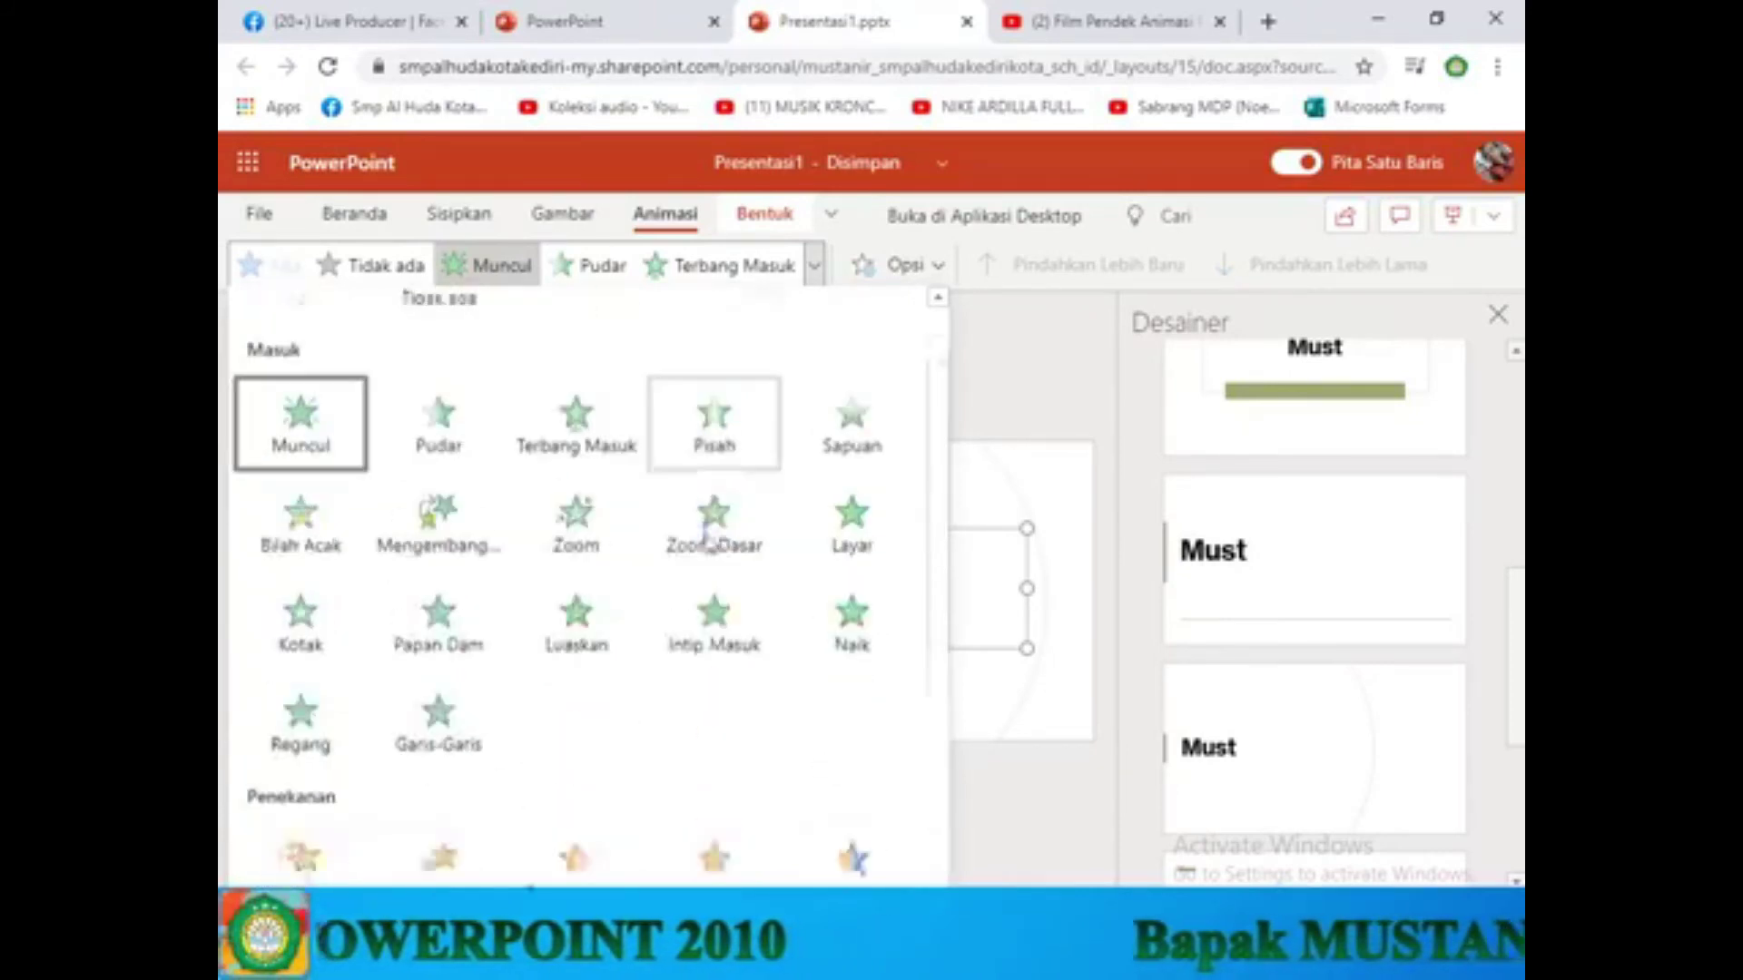
pyautogui.scroll(2, 707, 544)
pyautogui.scroll(-4, 757, 695)
pyautogui.scroll(4, 759, 687)
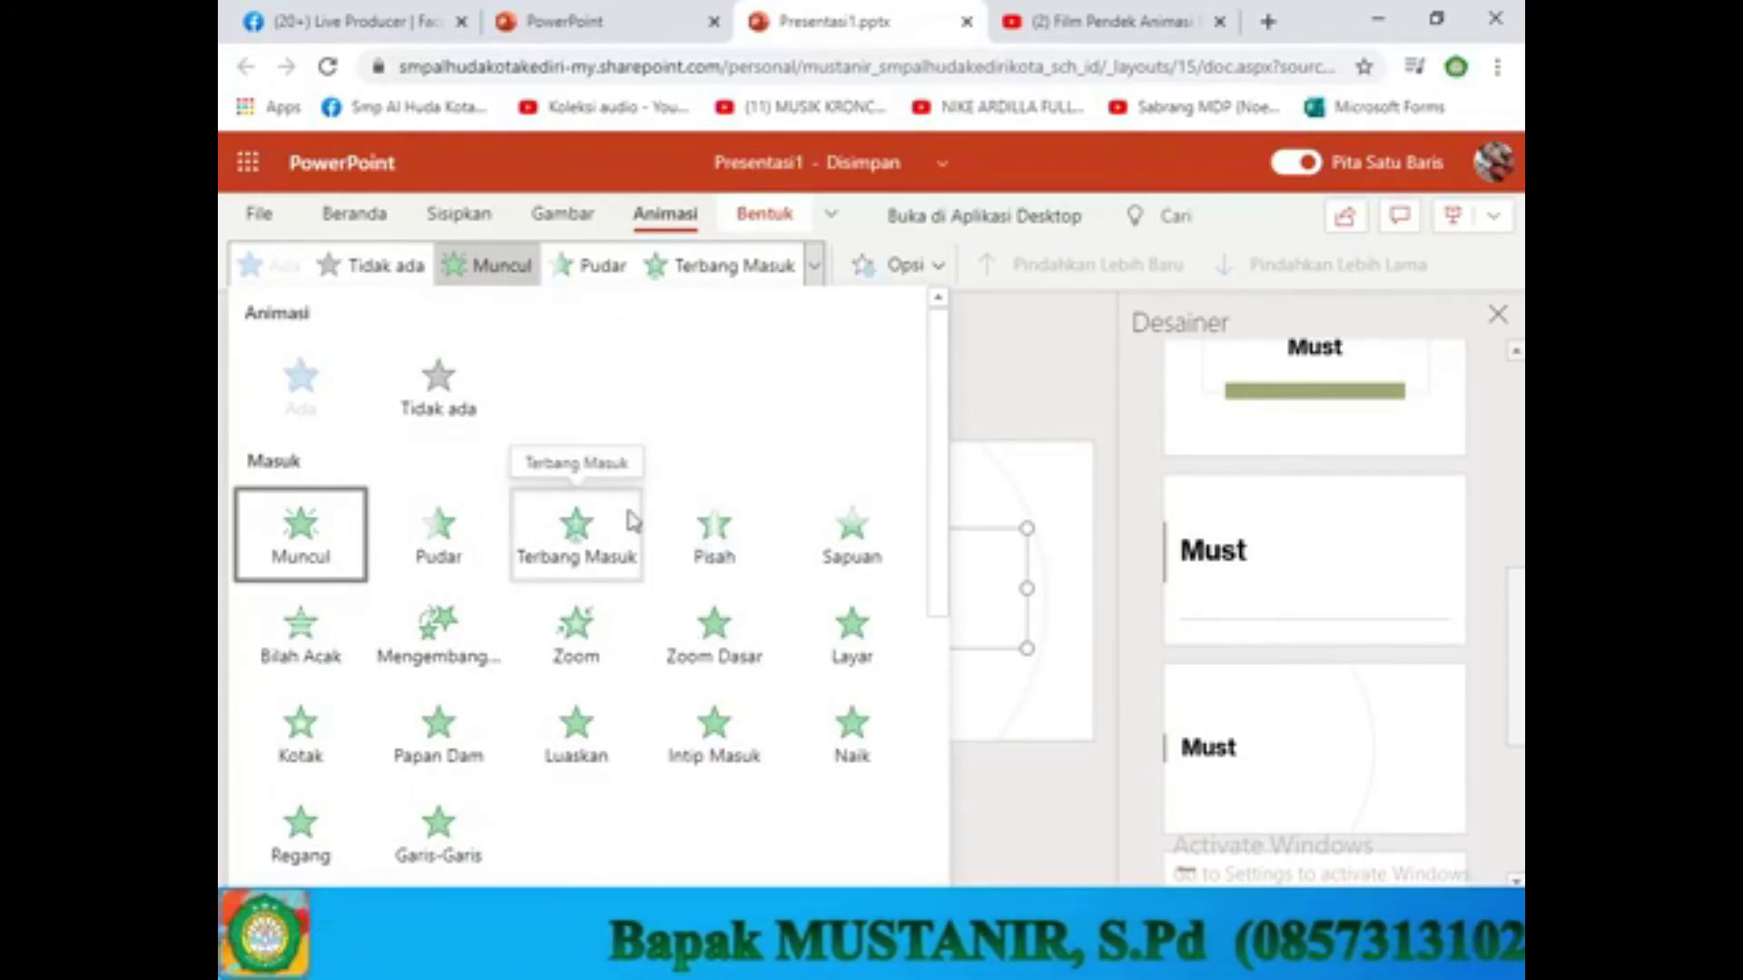
pyautogui.scroll(-4, 676, 521)
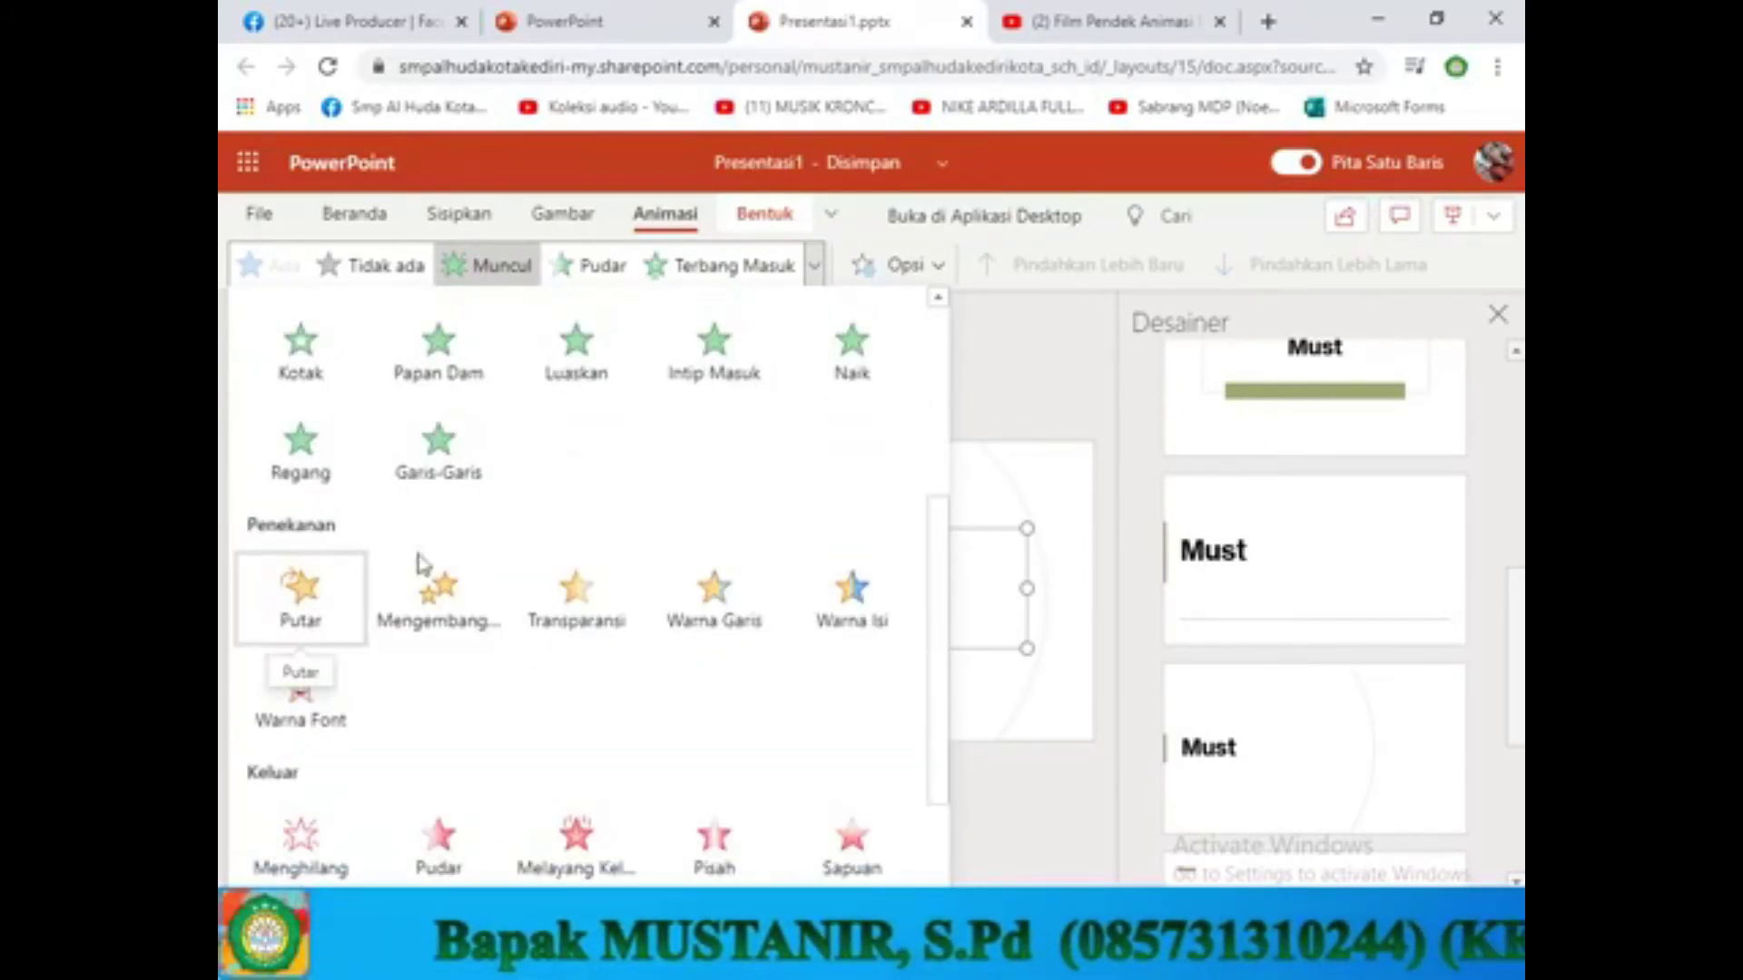
pyautogui.scroll(-2, 624, 559)
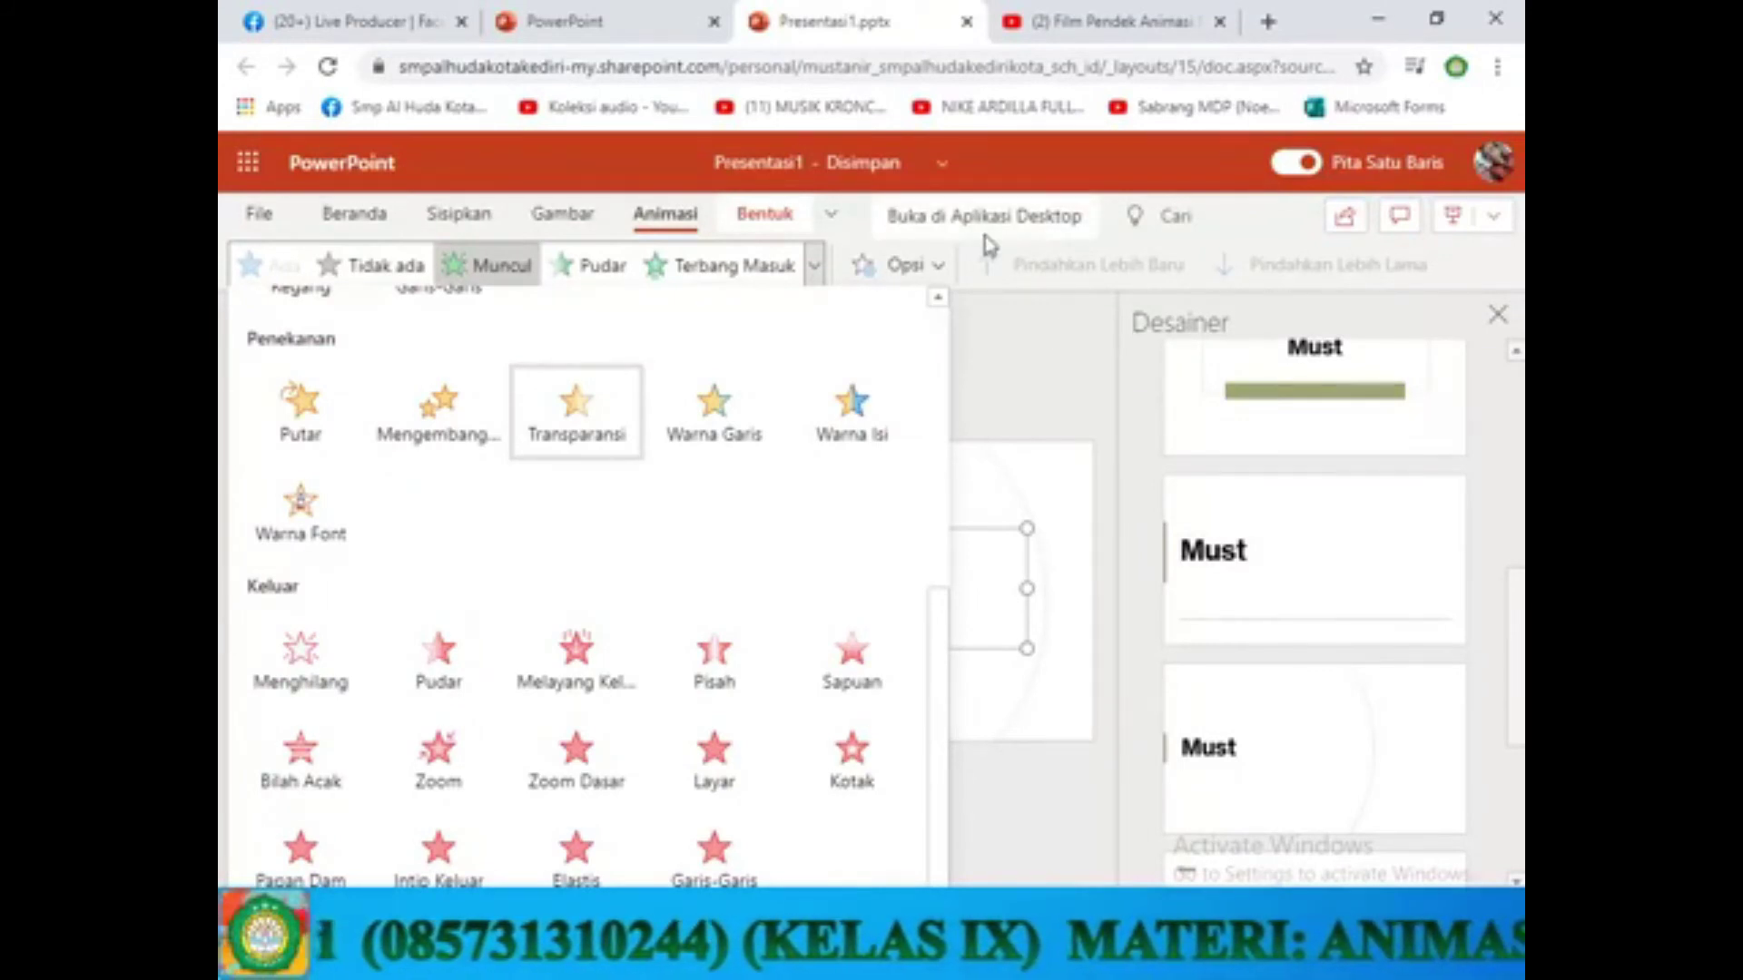
# - Apply the Memotong (Cut) transition to slide 2 from the Transisi options
pyautogui.click(830, 214)
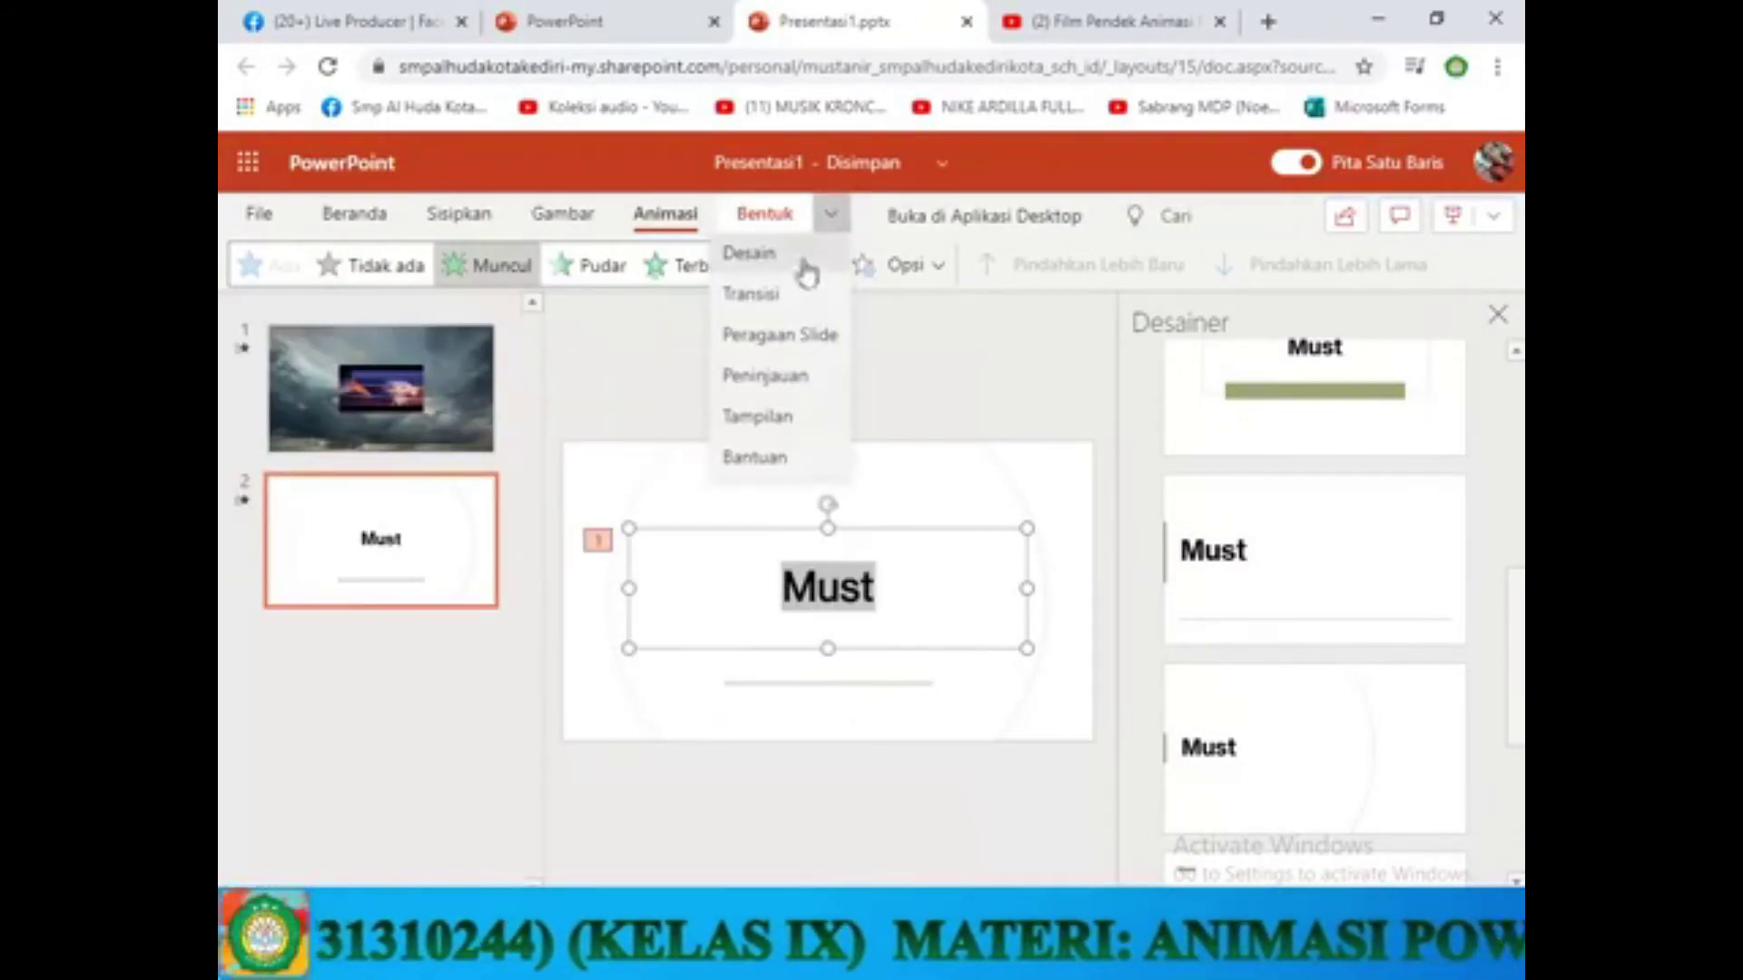
pyautogui.click(750, 293)
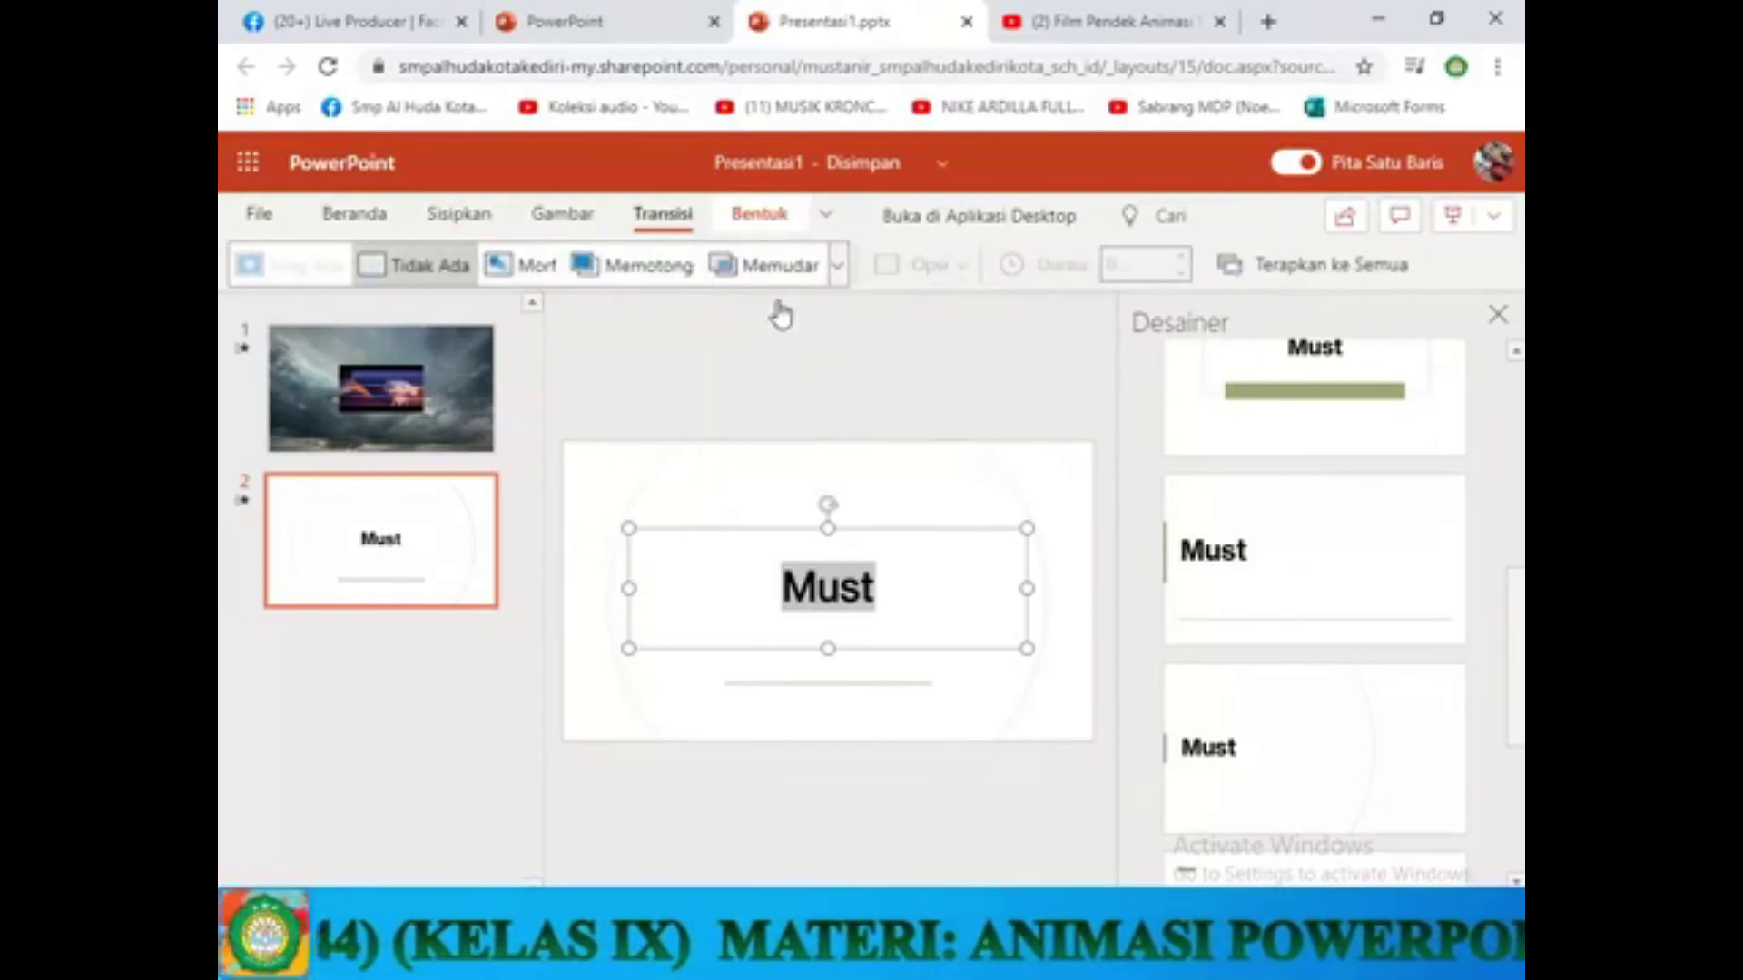
pyautogui.click(640, 266)
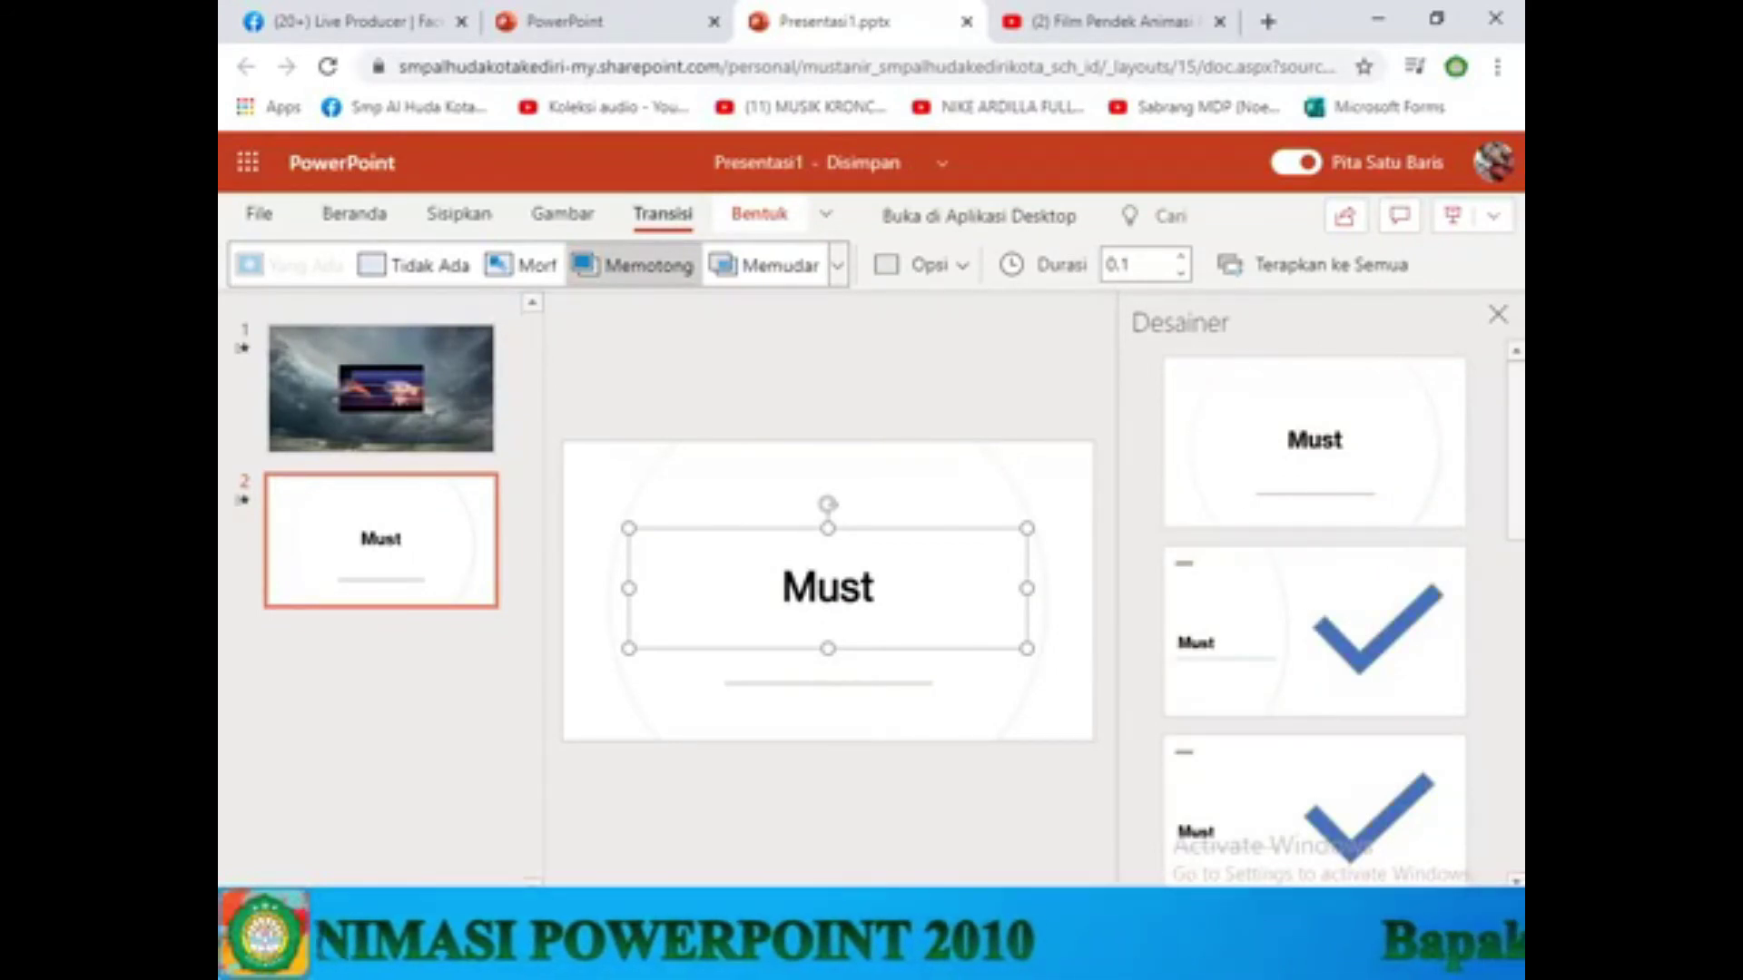
# - Preview the transition in a slideshow, return to the editor, and reselect the Must title box
pyautogui.hotkey('shift', 'F5')
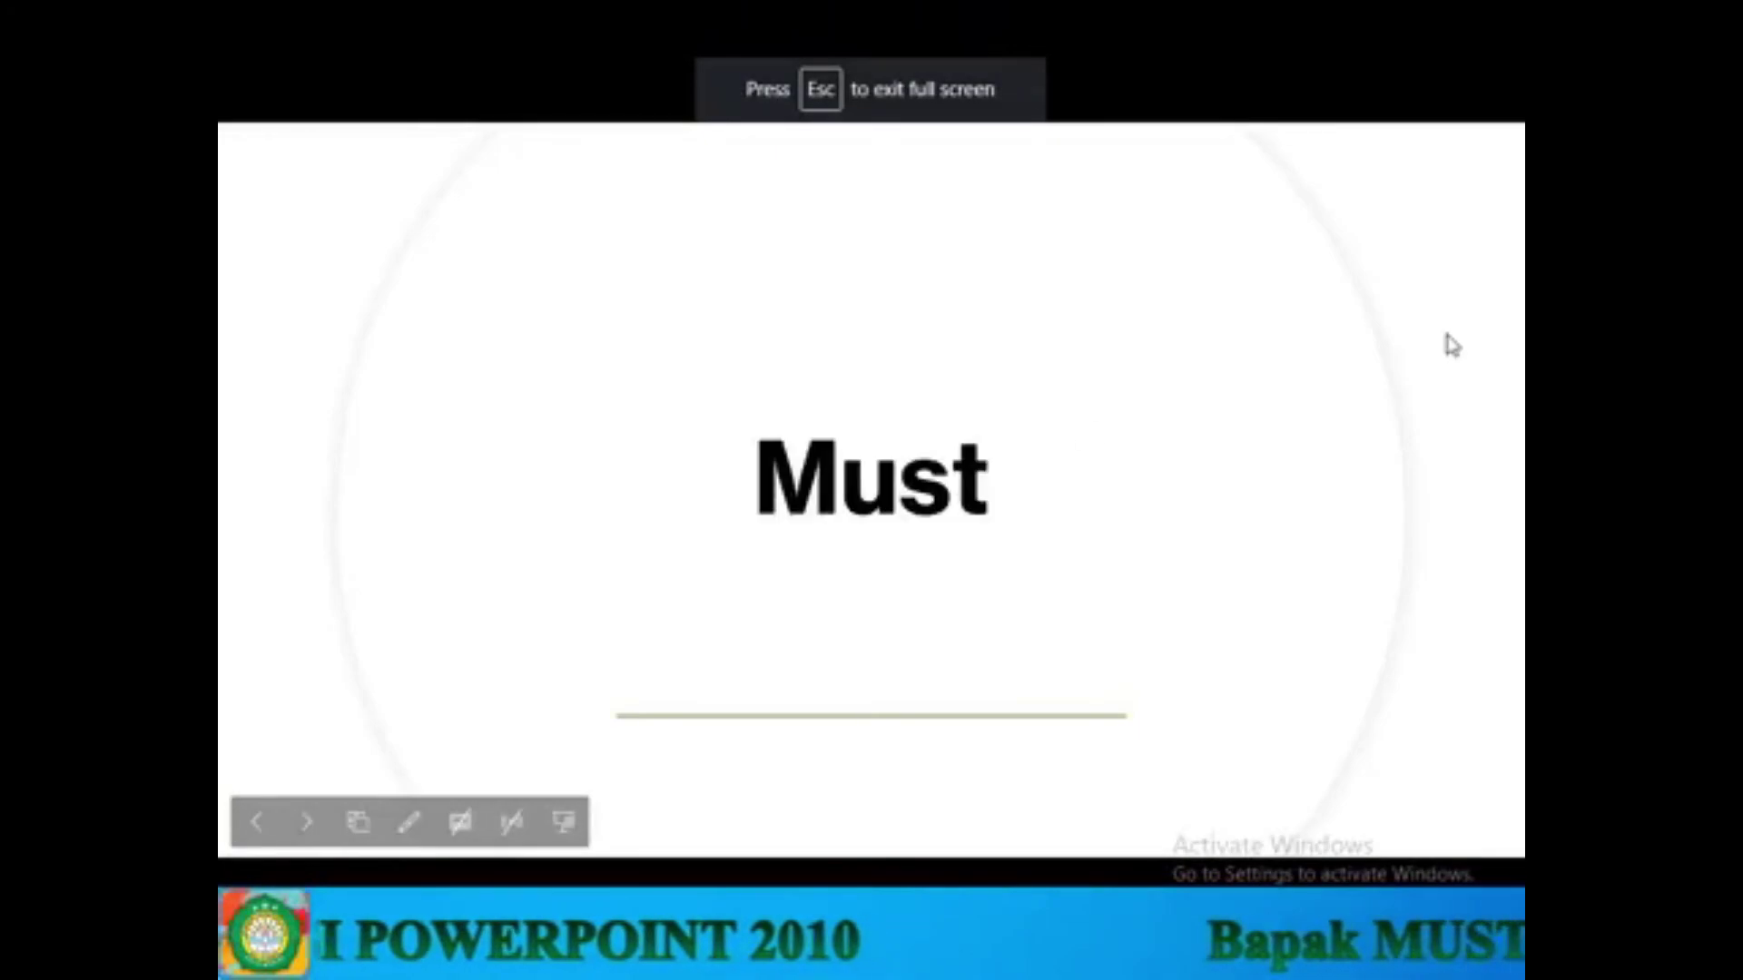
pyautogui.click(1449, 345)
pyautogui.click(1448, 345)
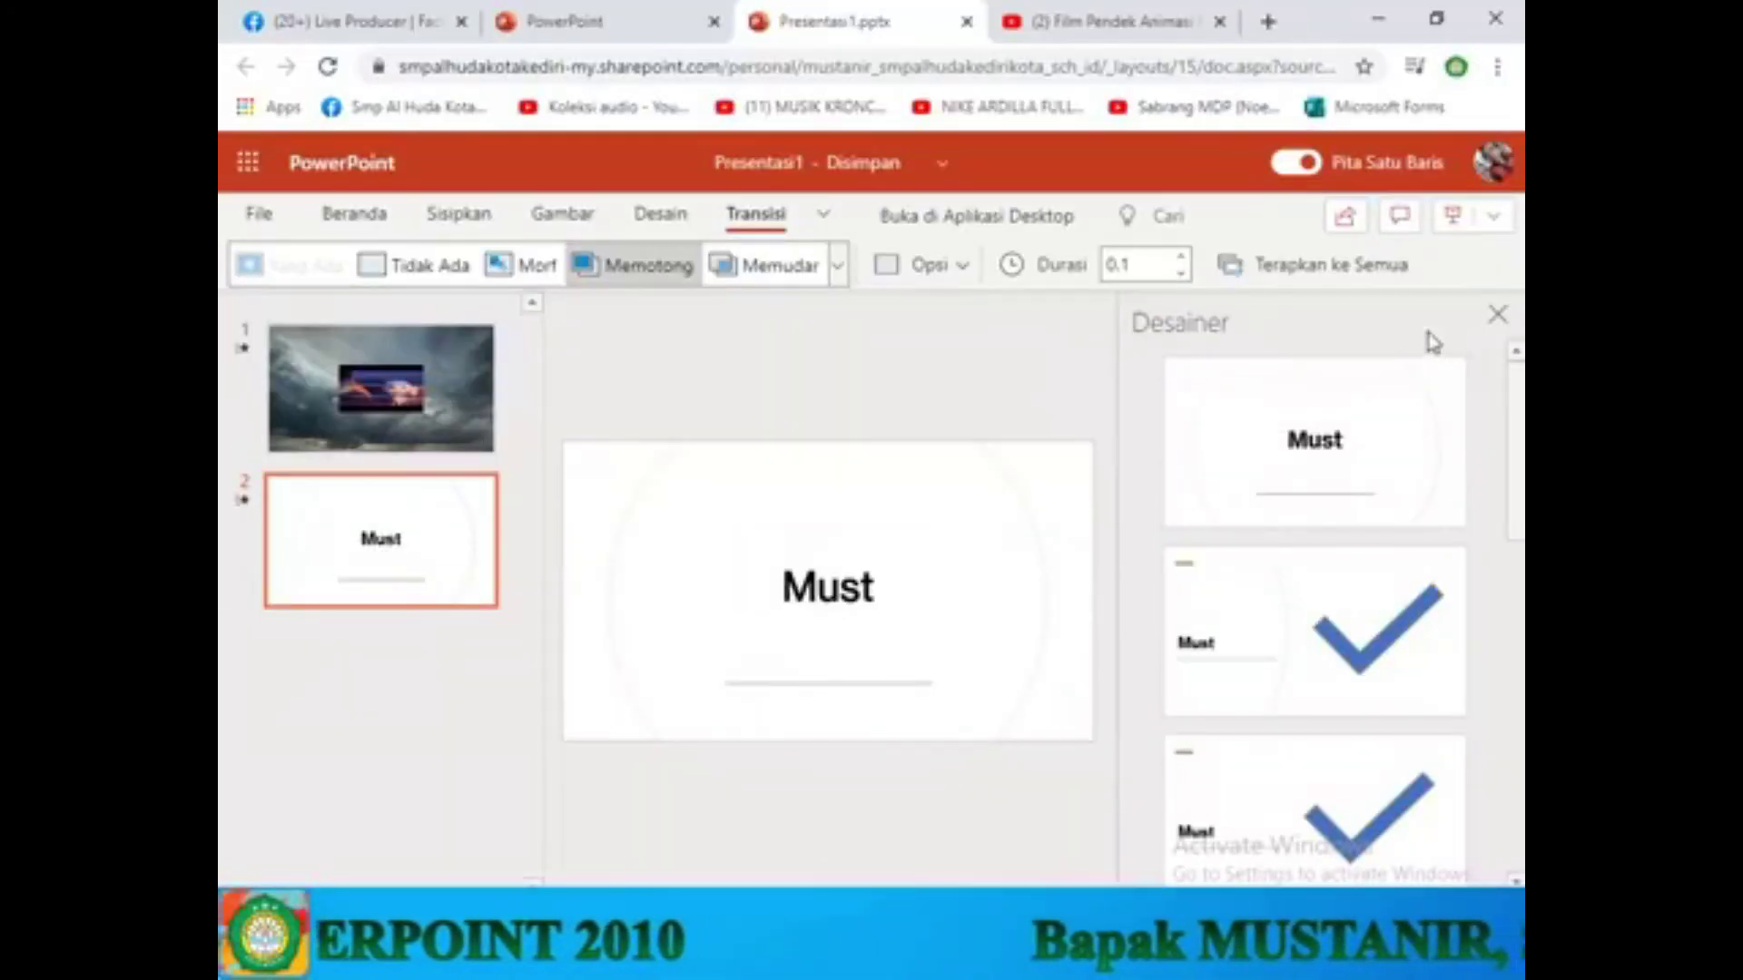
pyautogui.click(813, 599)
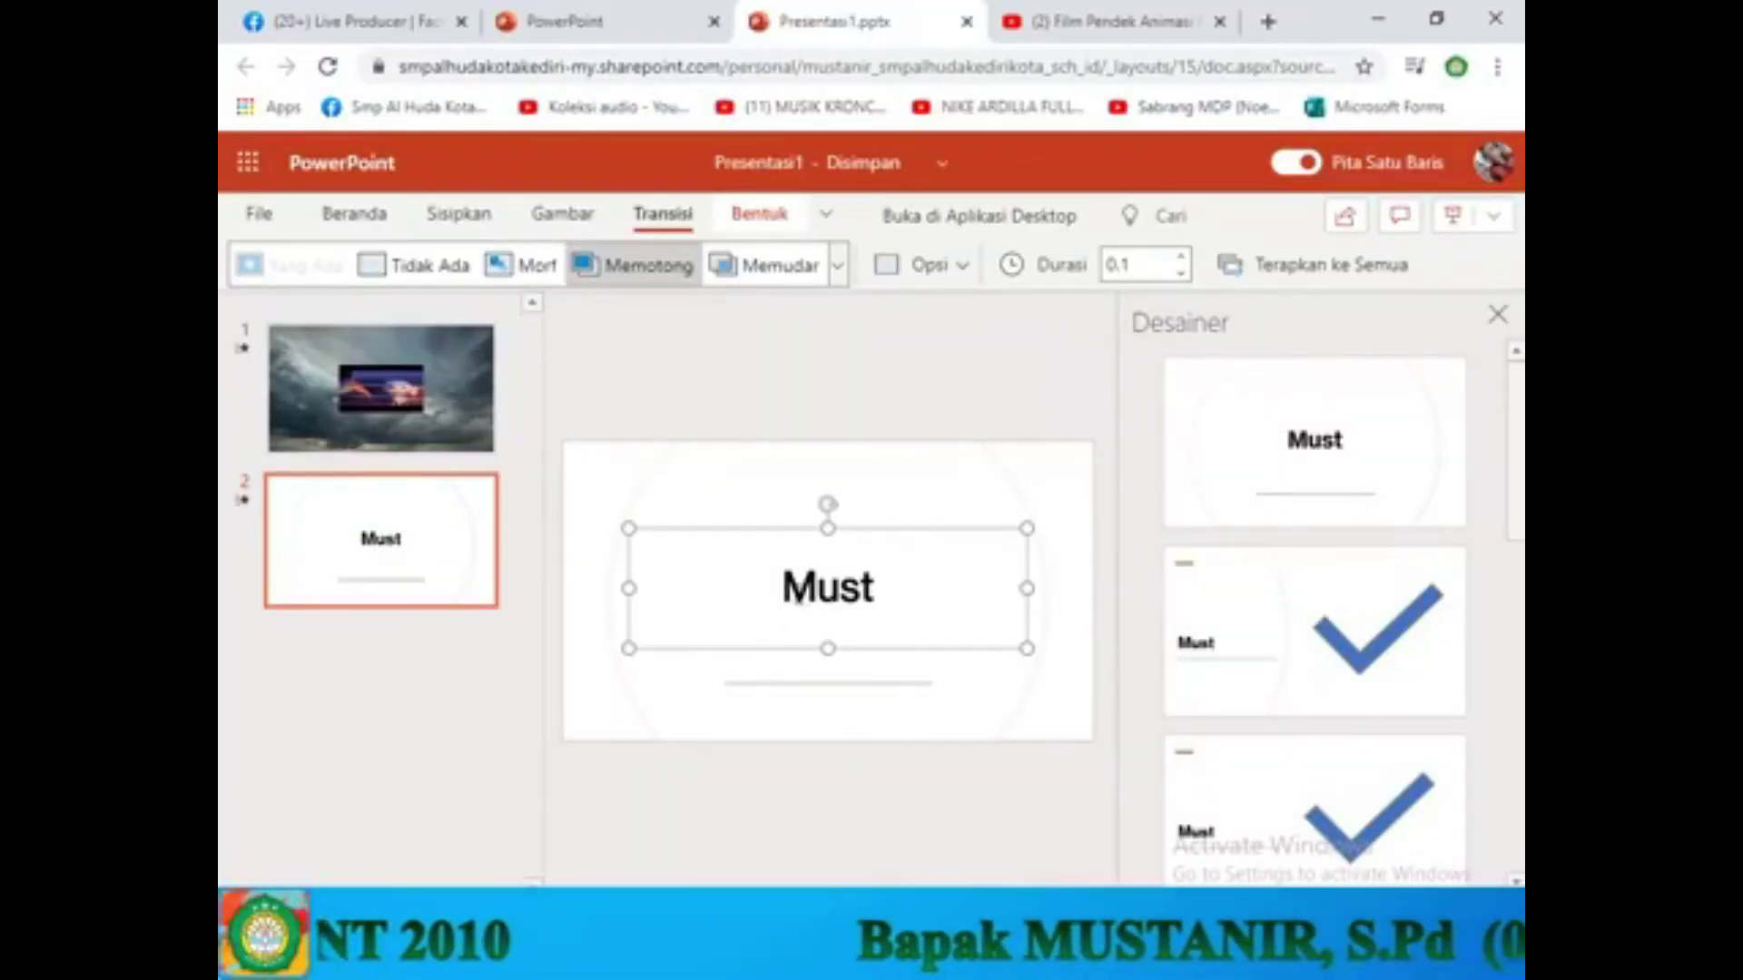
# - Select the word 'Must' in the title and switch to the Desain theme options
pyautogui.moveTo(770, 588); pyautogui.dragTo(878, 586)
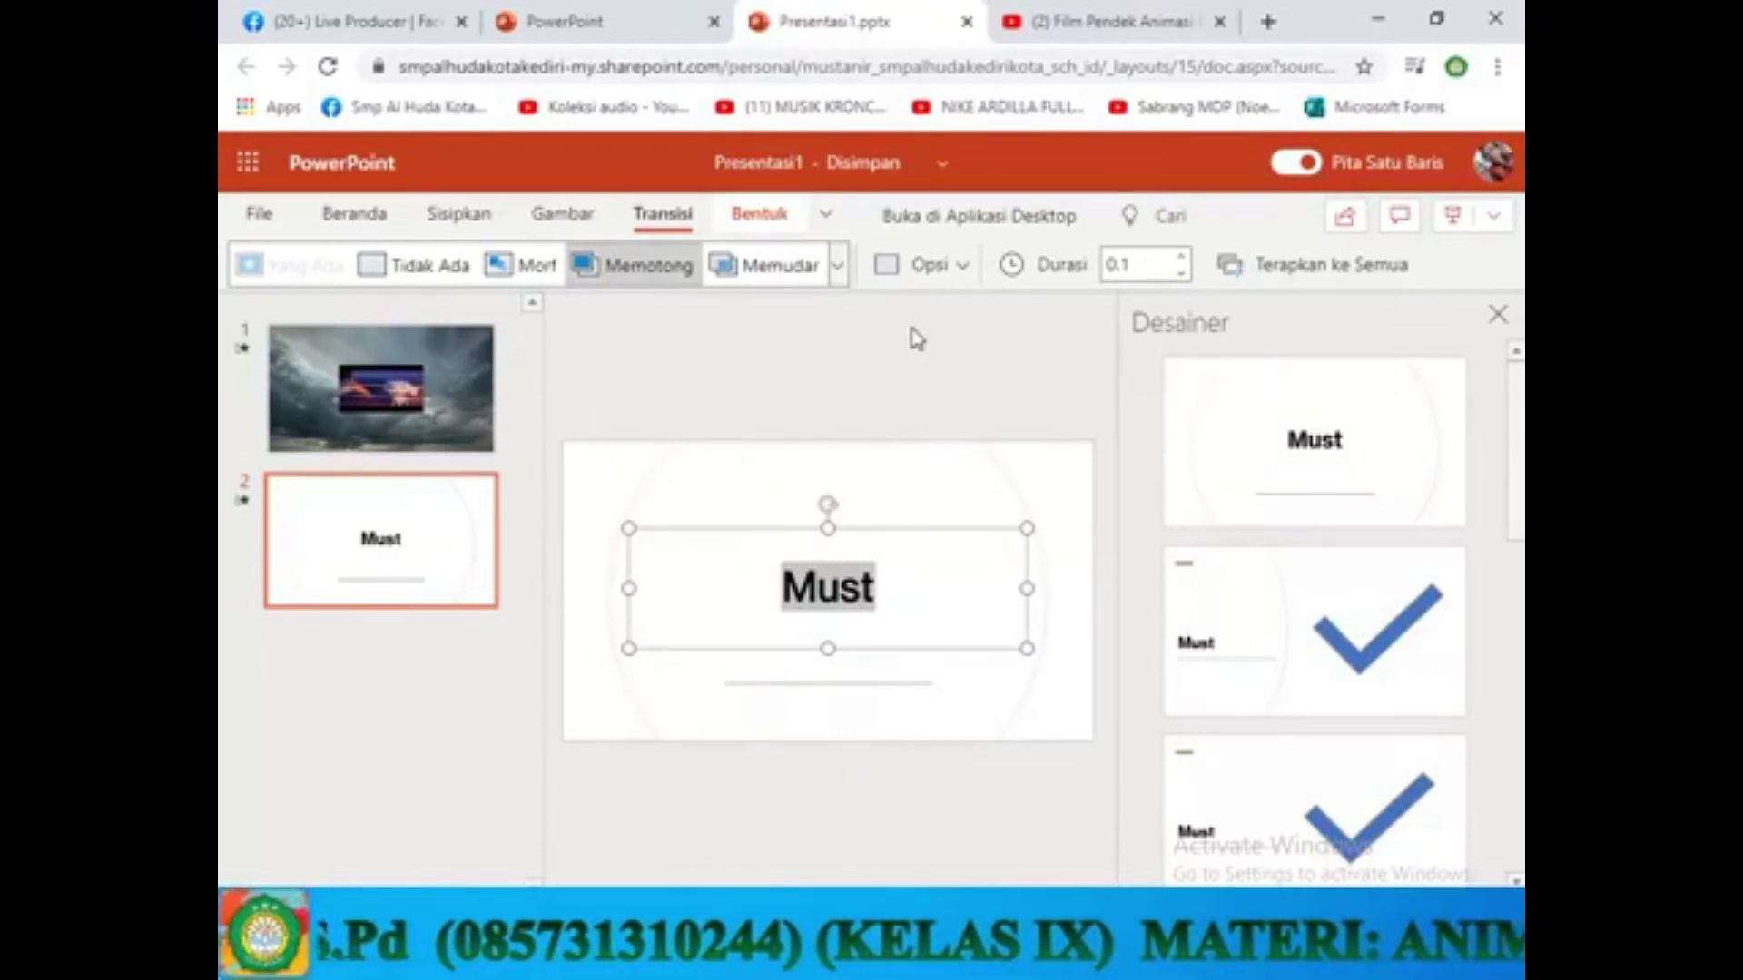
pyautogui.click(828, 218)
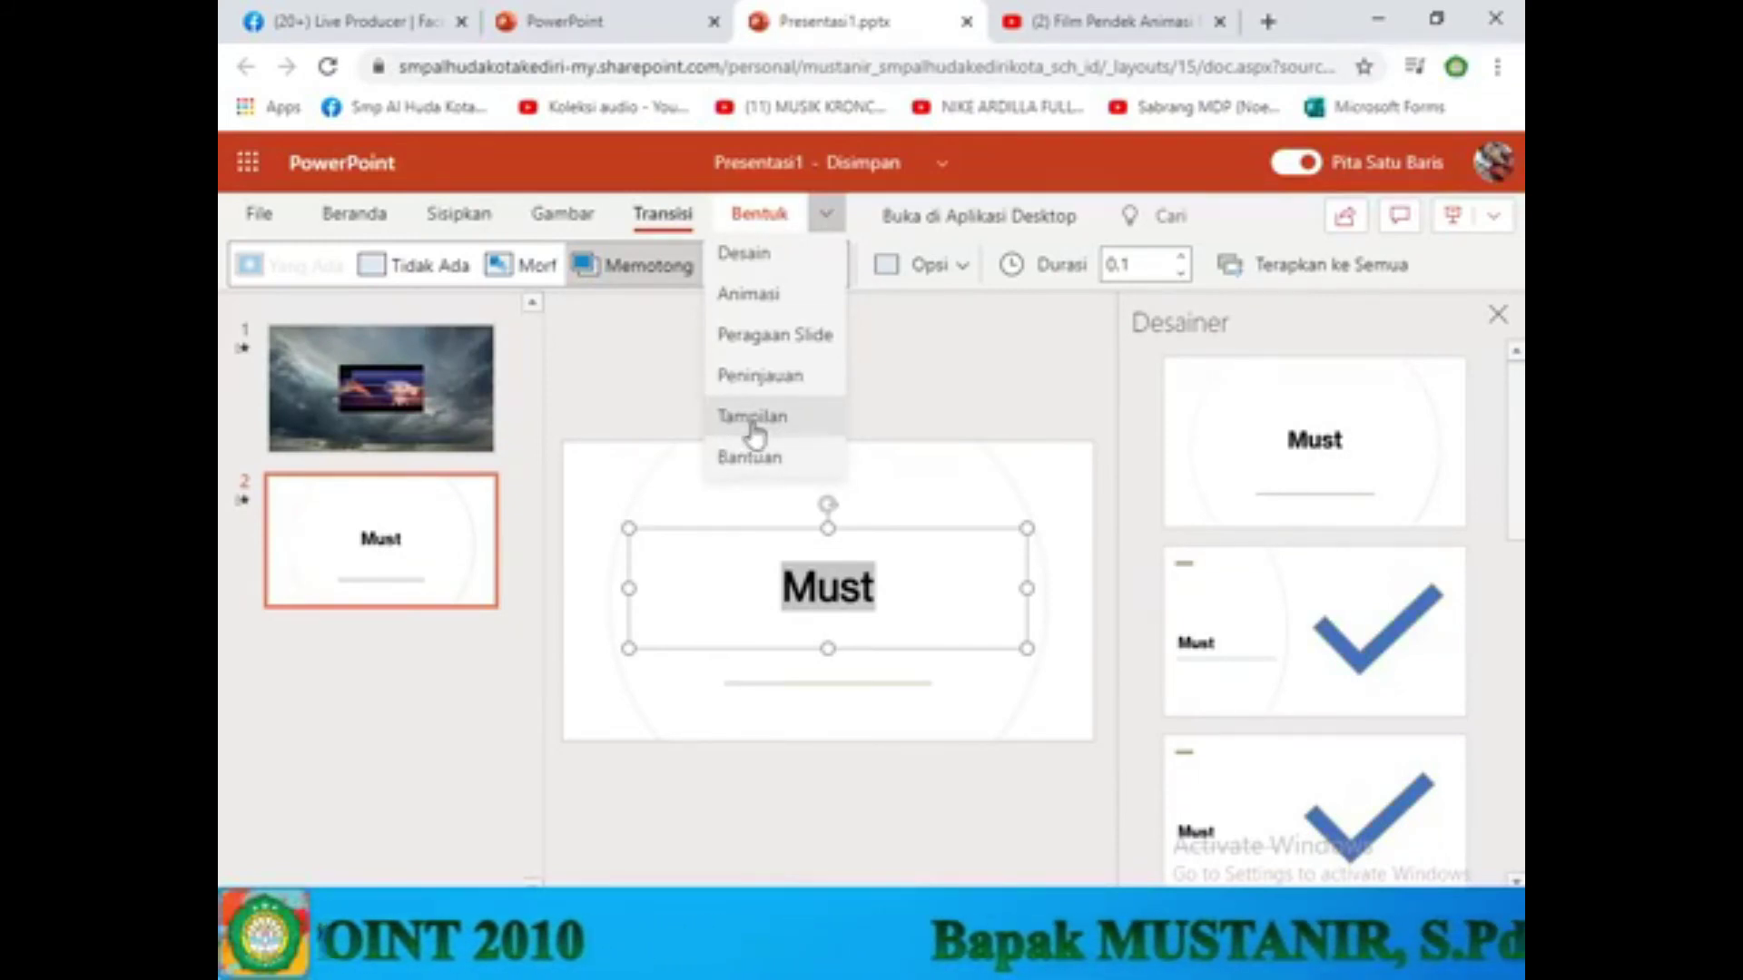
pyautogui.click(796, 259)
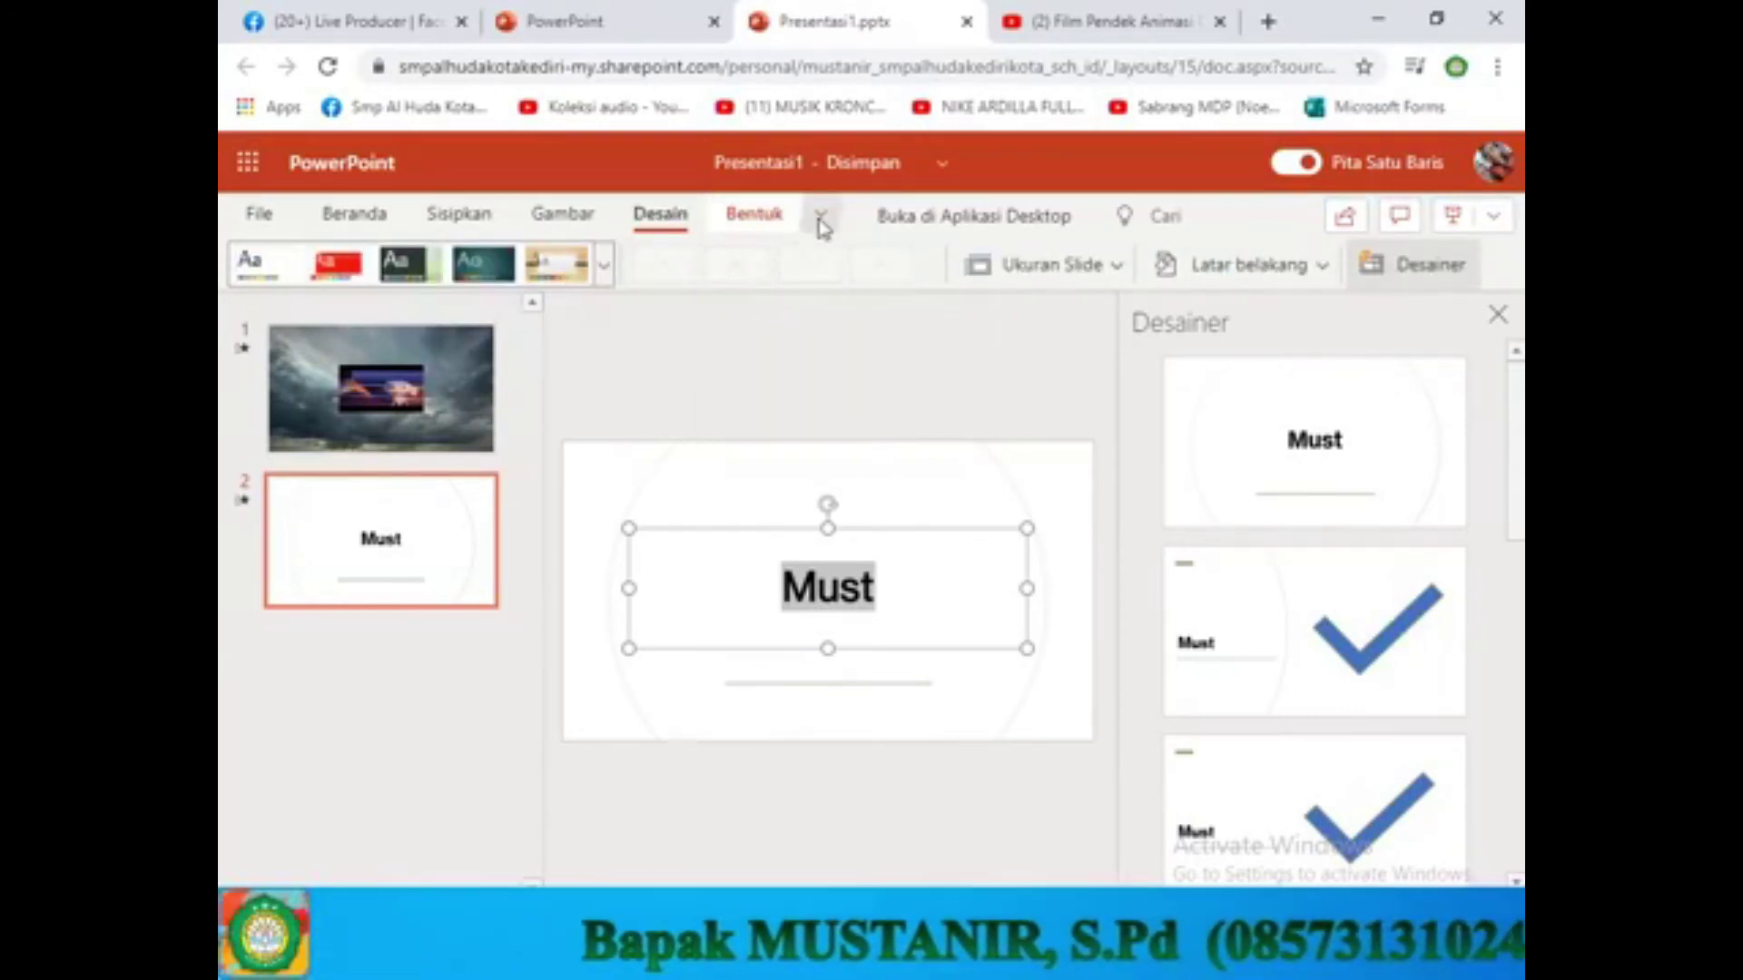
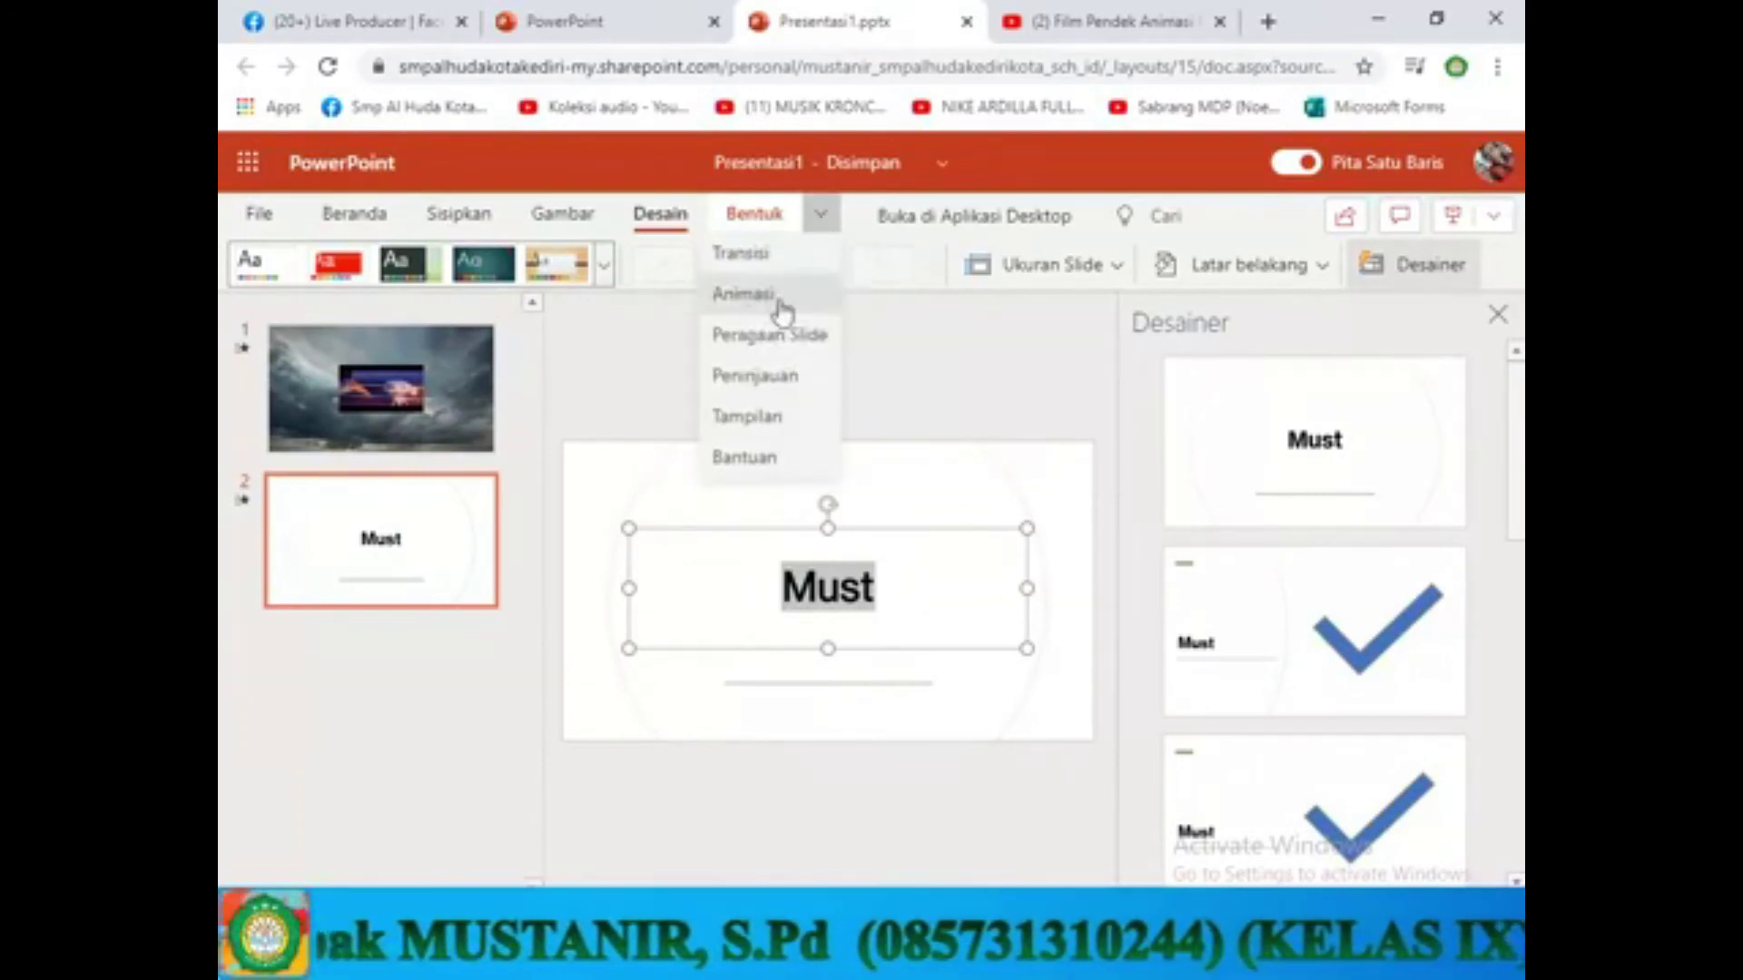
# - Look through the Slide Show and View tabs, then open the Animations tab for the Must title
pyautogui.click(772, 352)
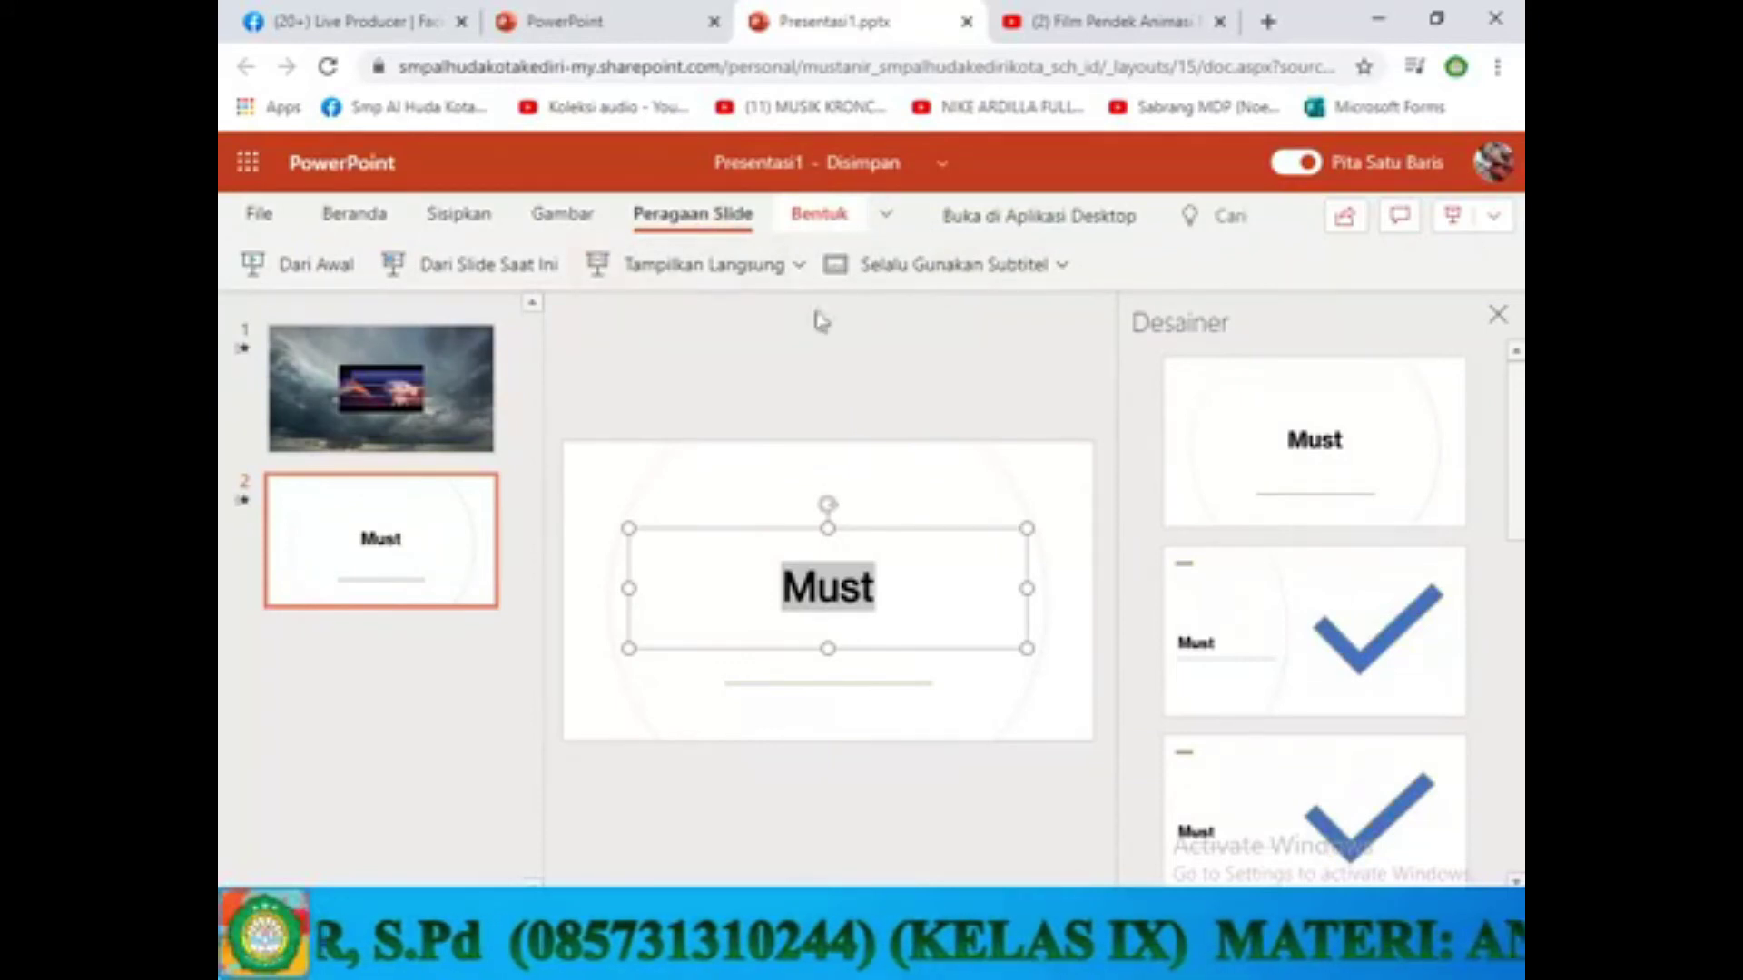
pyautogui.click(887, 218)
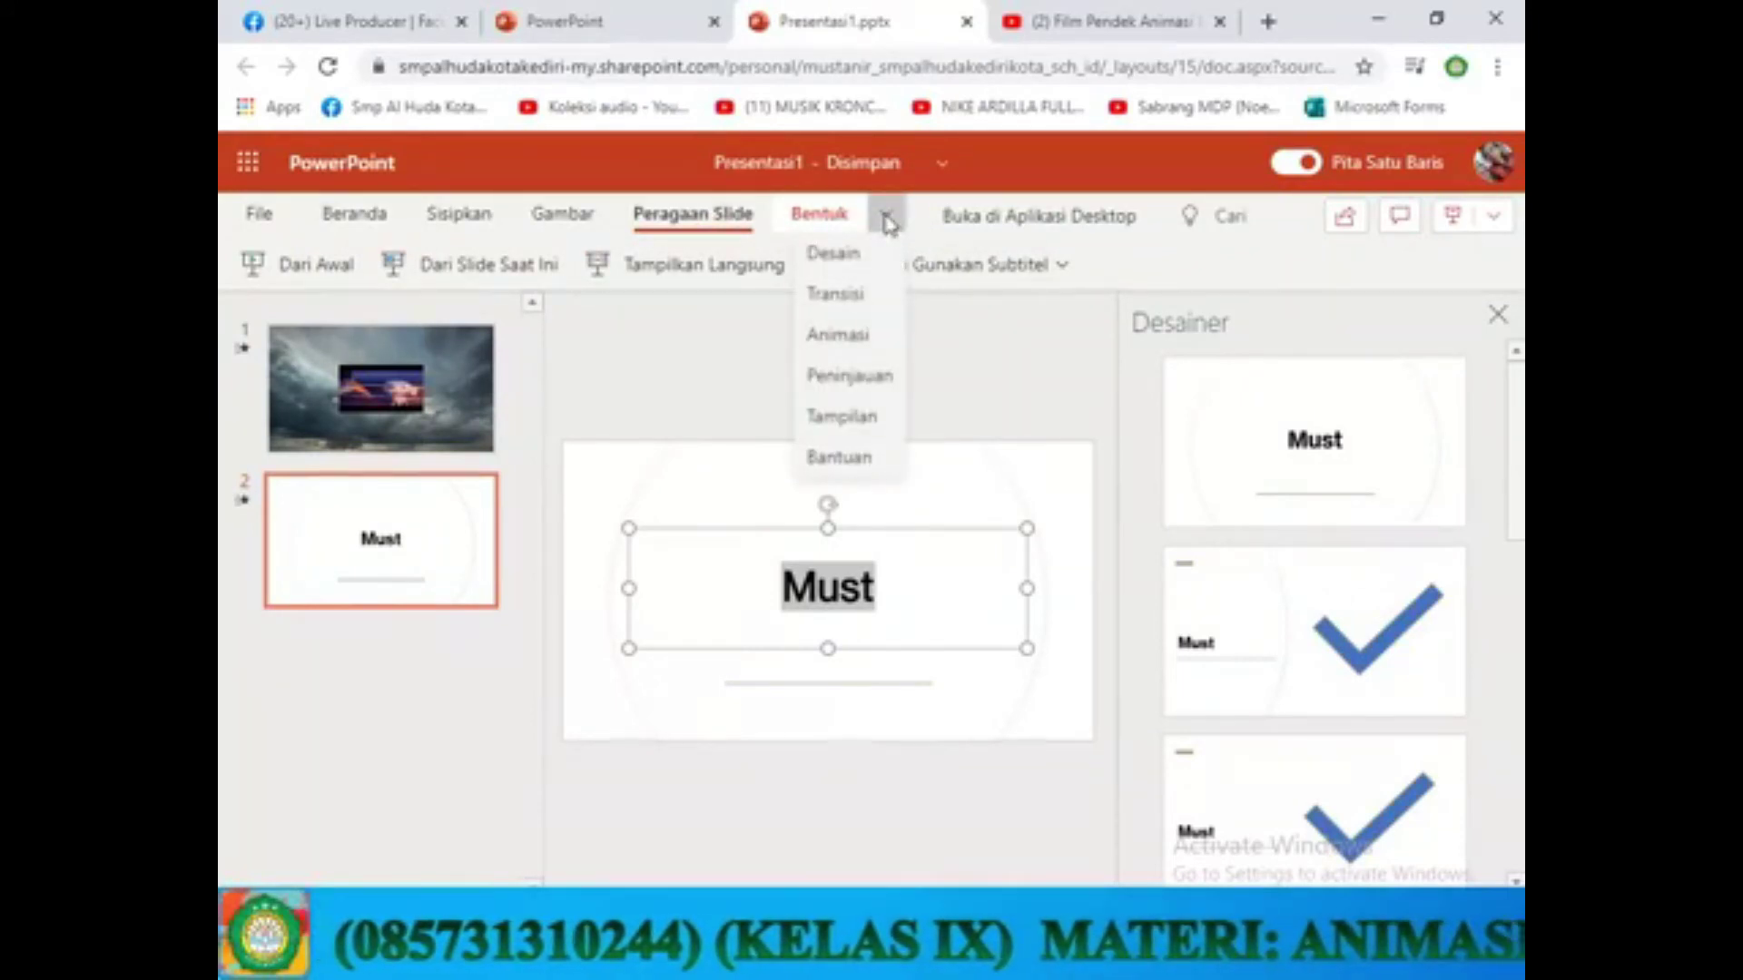
pyautogui.click(843, 416)
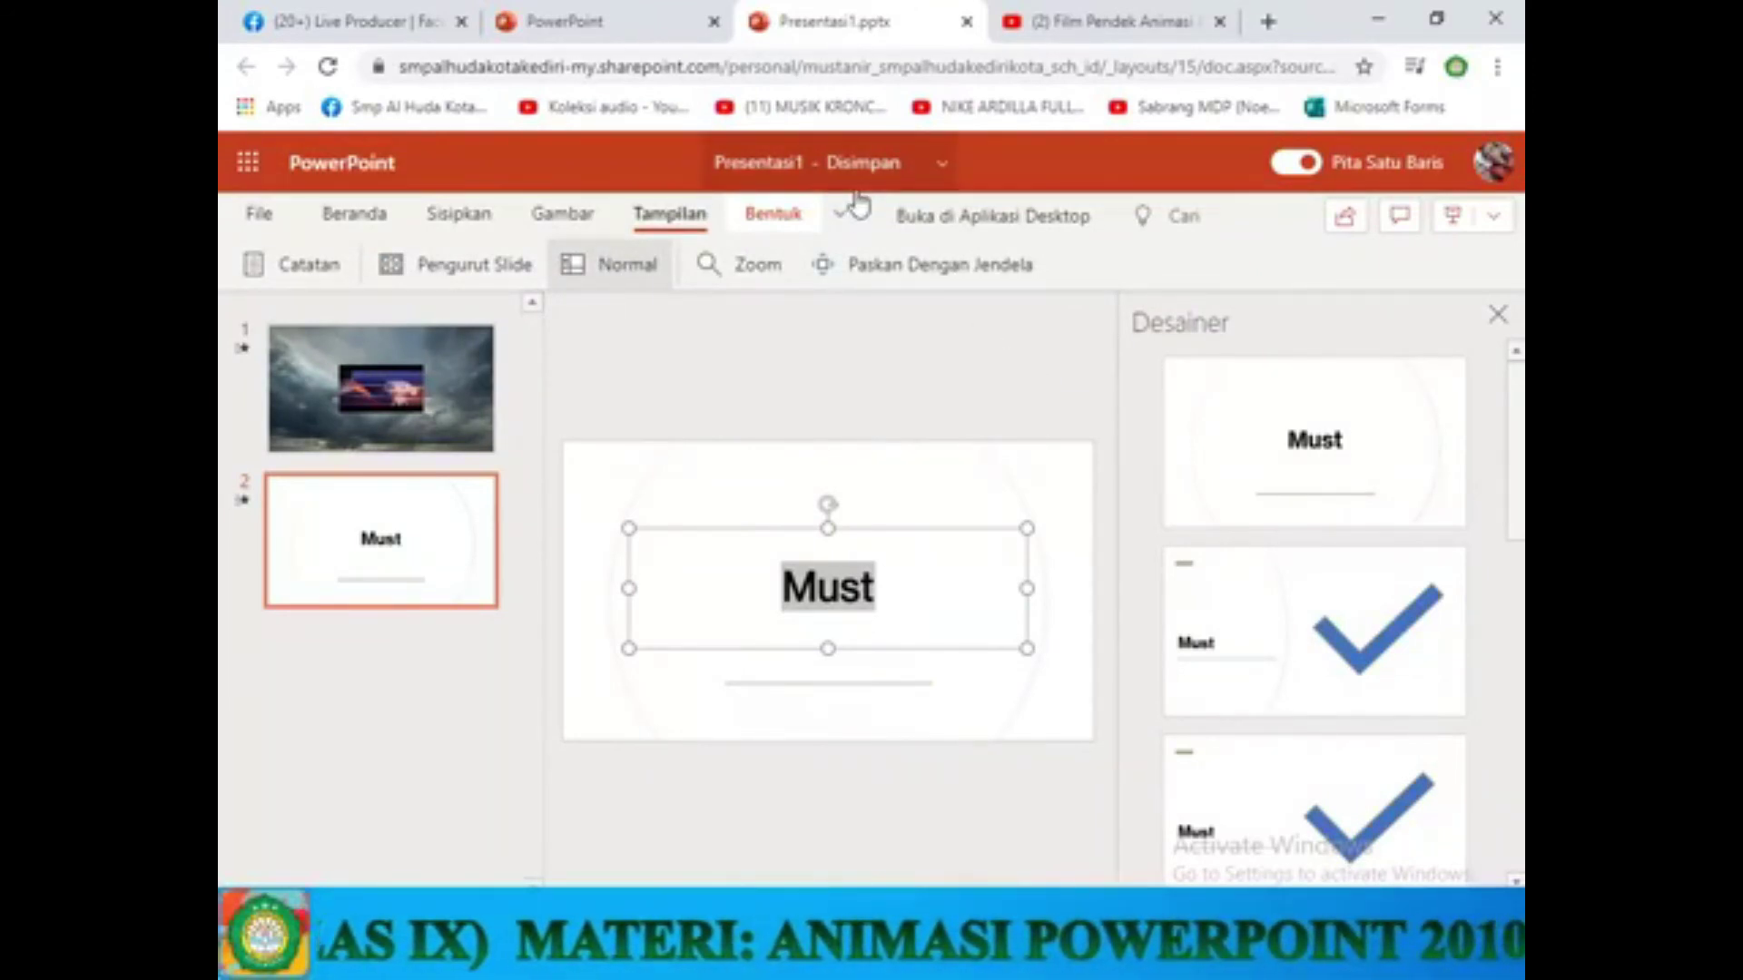
pyautogui.click(839, 214)
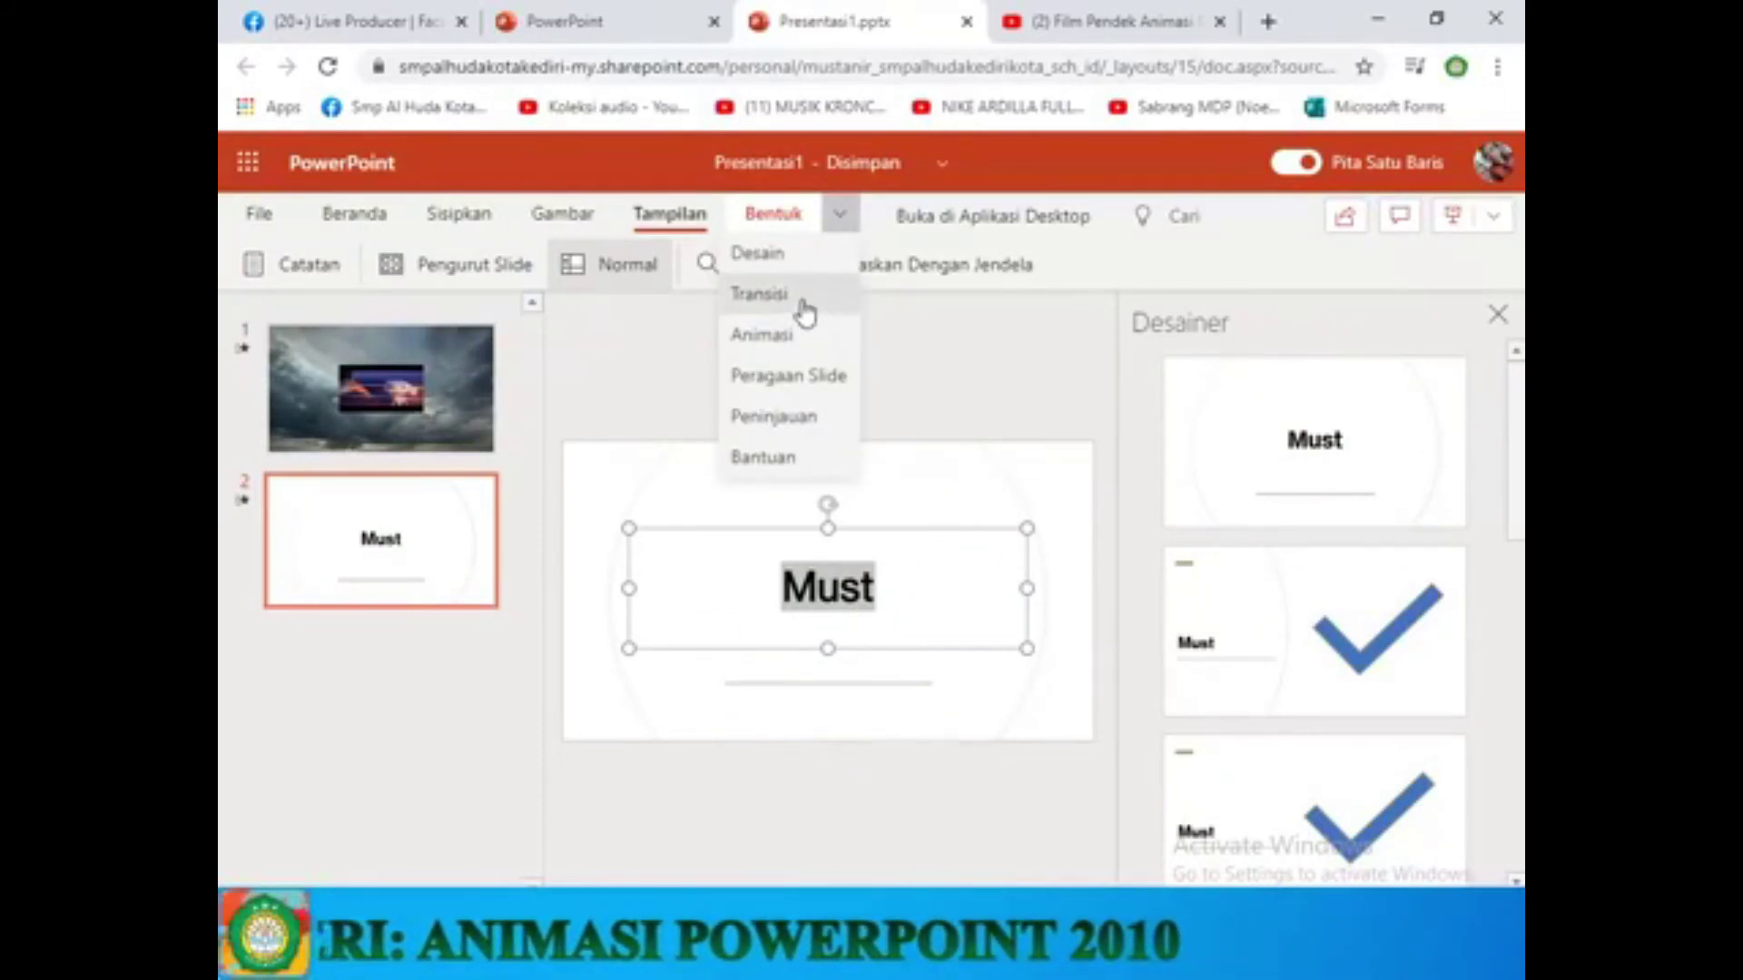
pyautogui.click(802, 340)
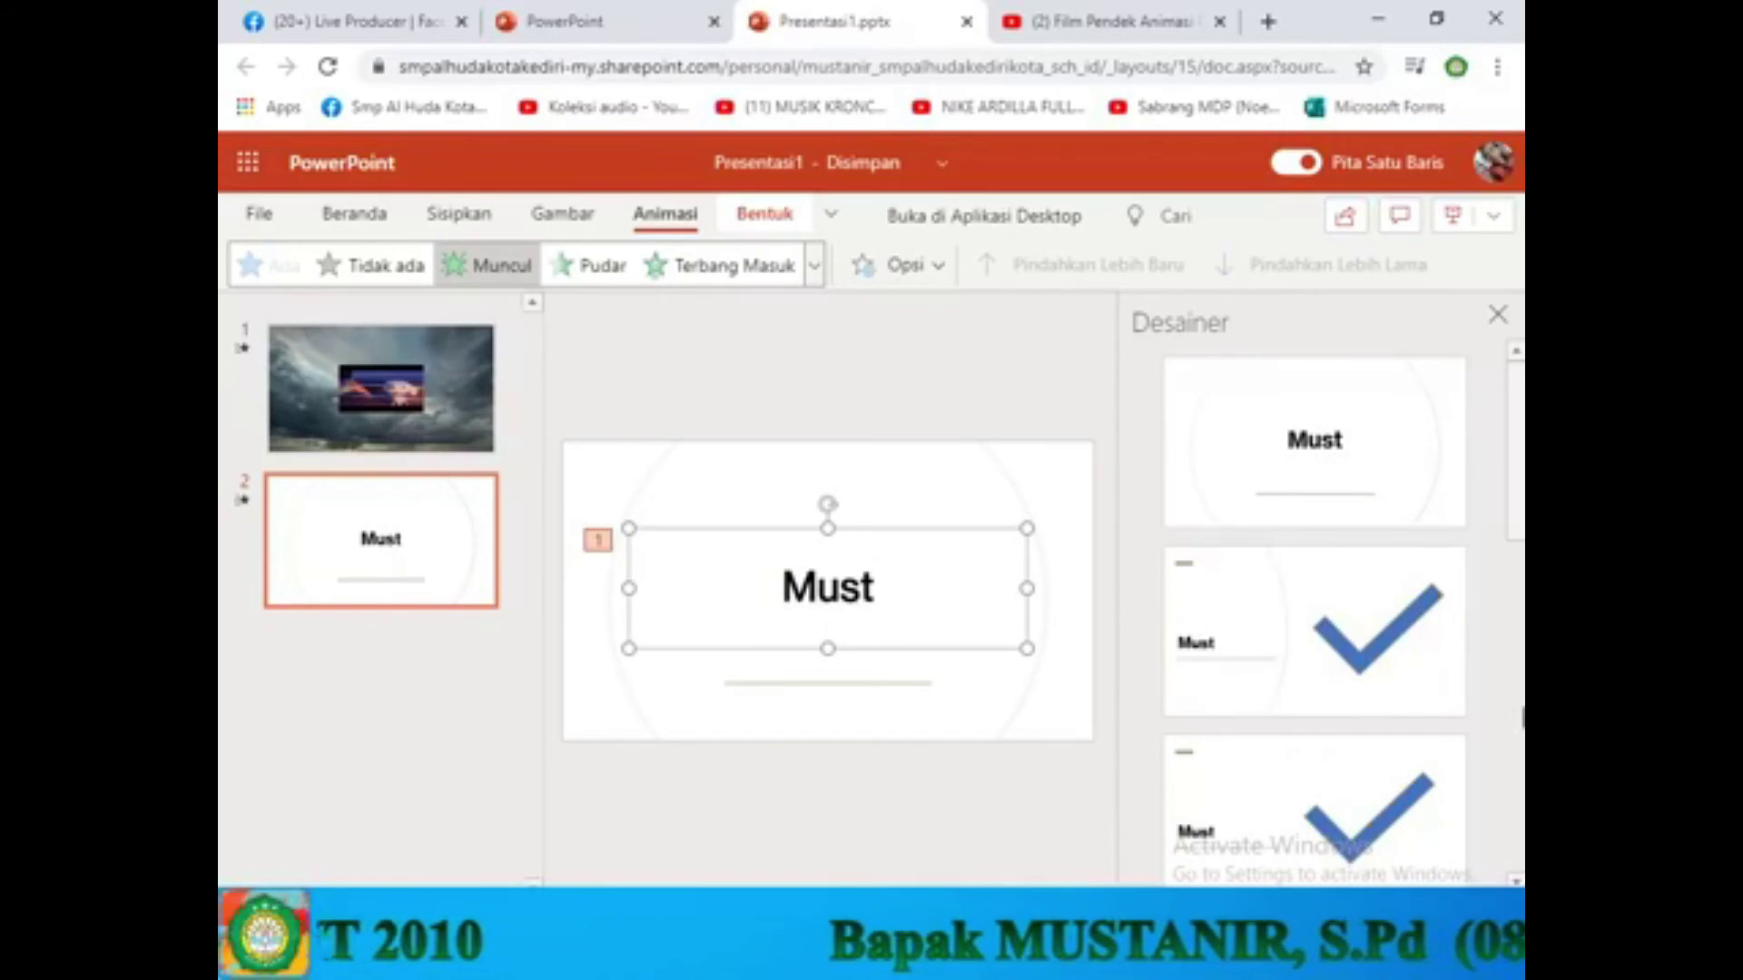
pyautogui.scroll(-5, 1357, 658)
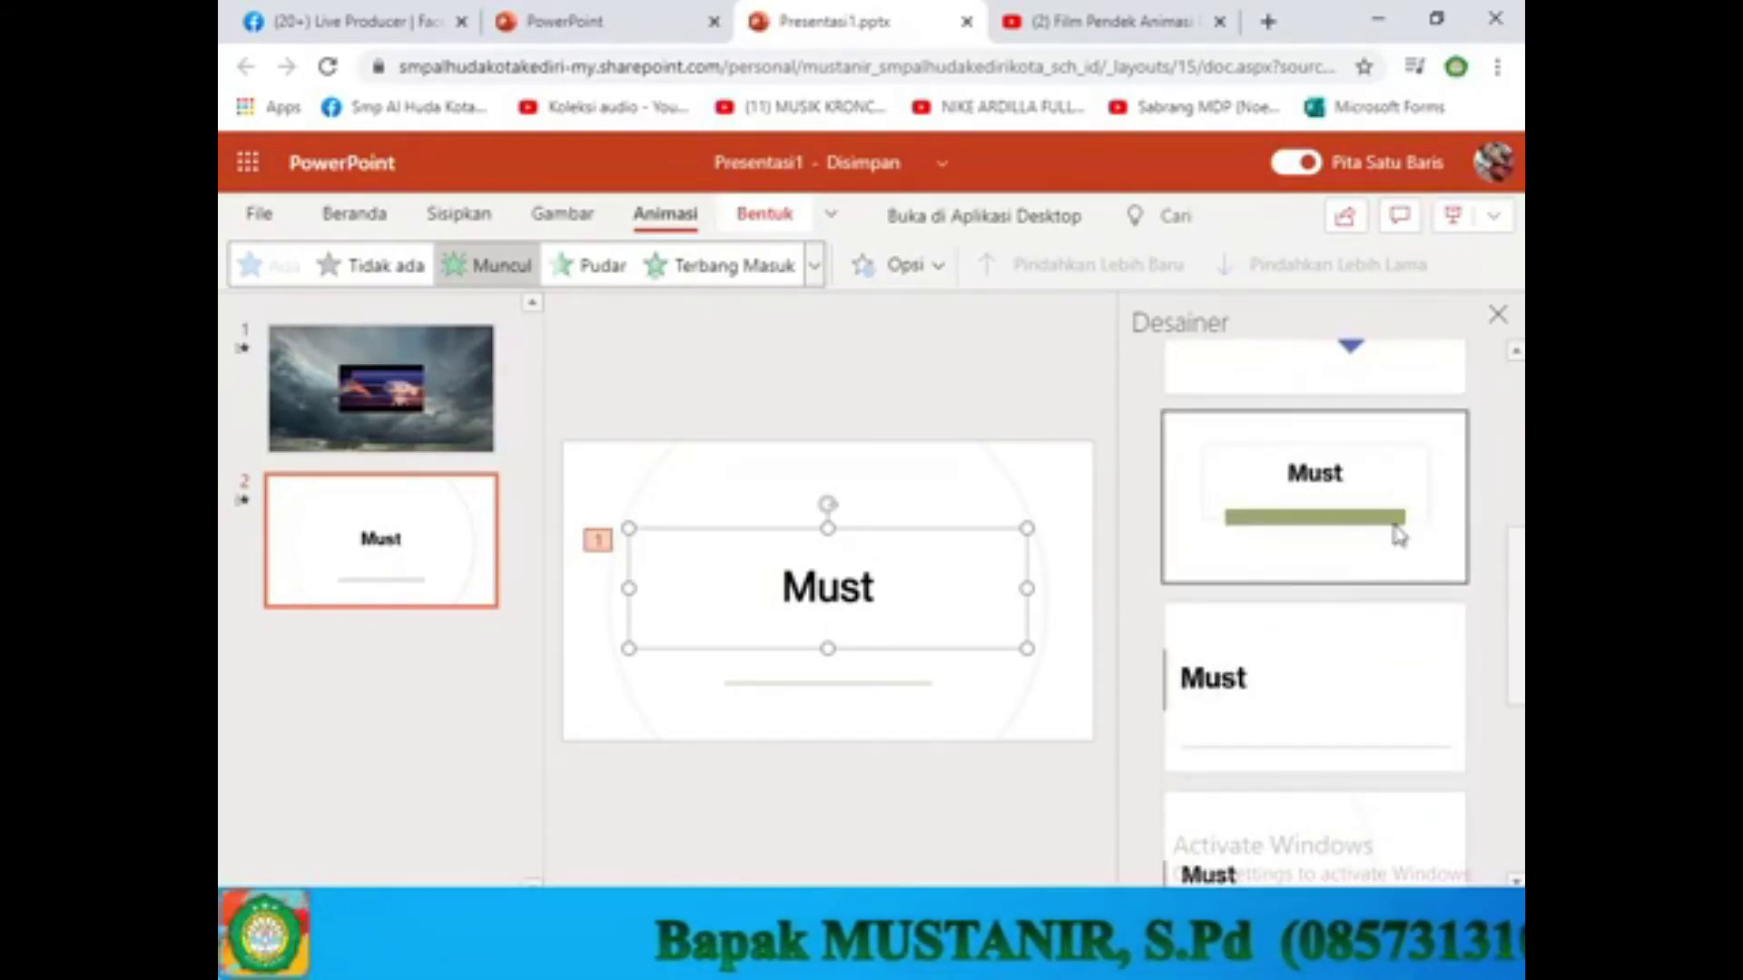
pyautogui.scroll(-3, 1392, 524)
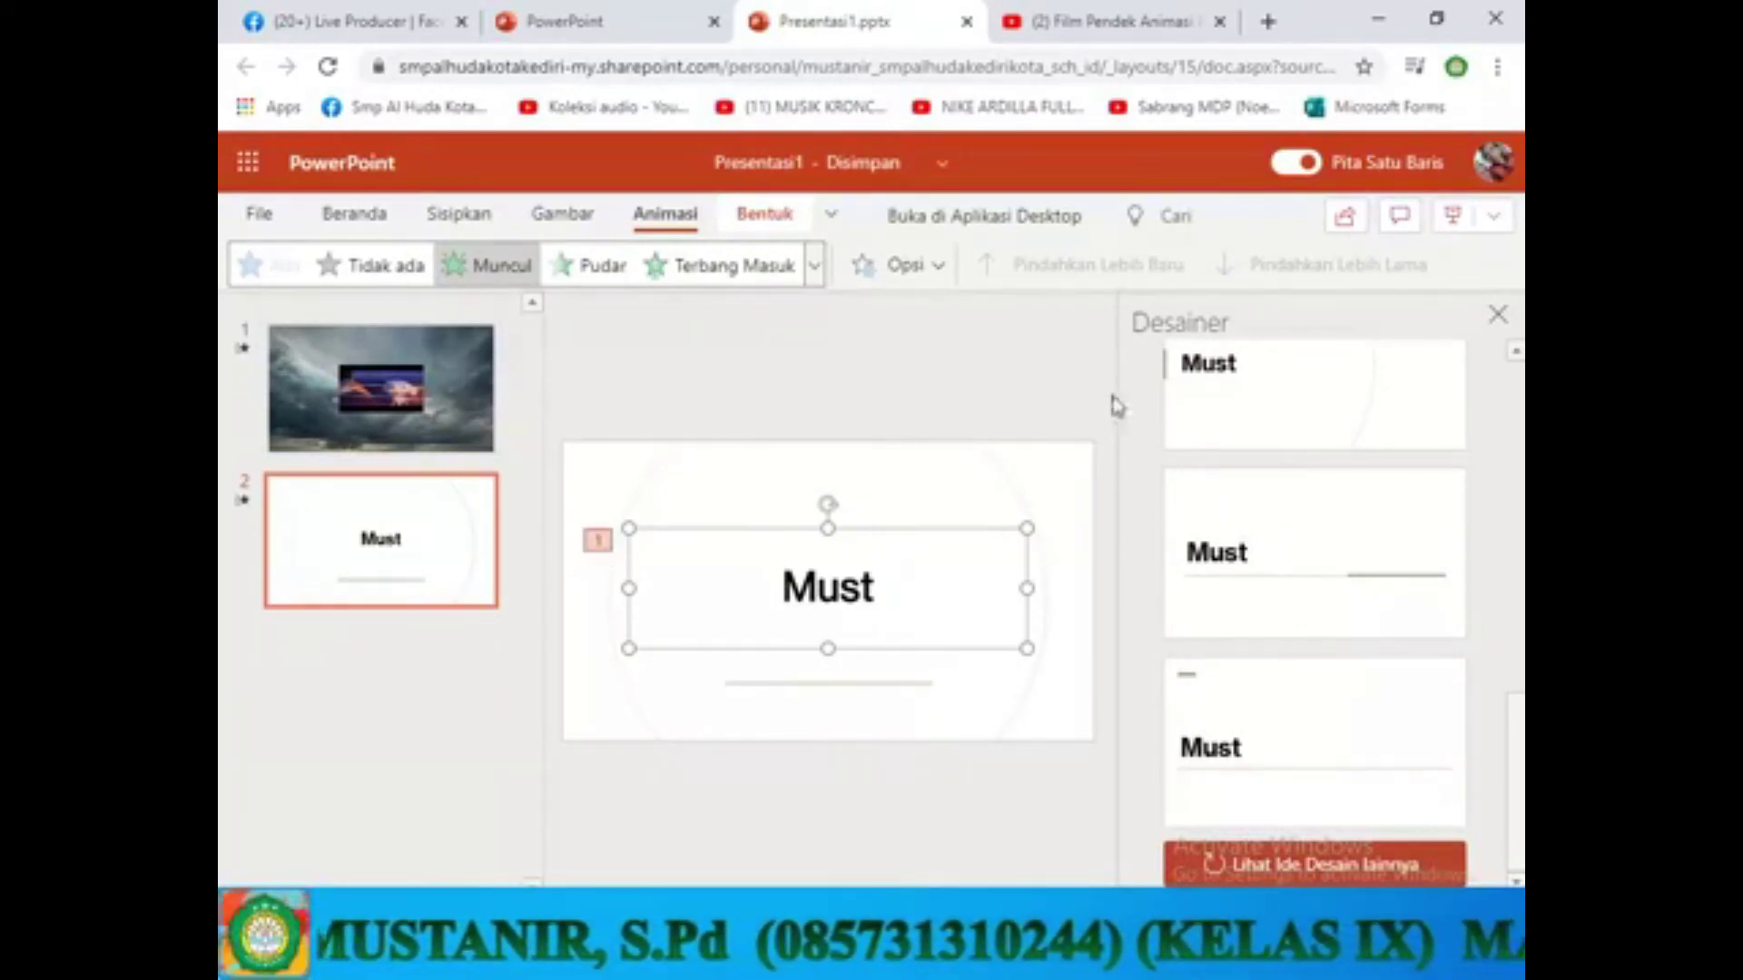
pyautogui.click(831, 218)
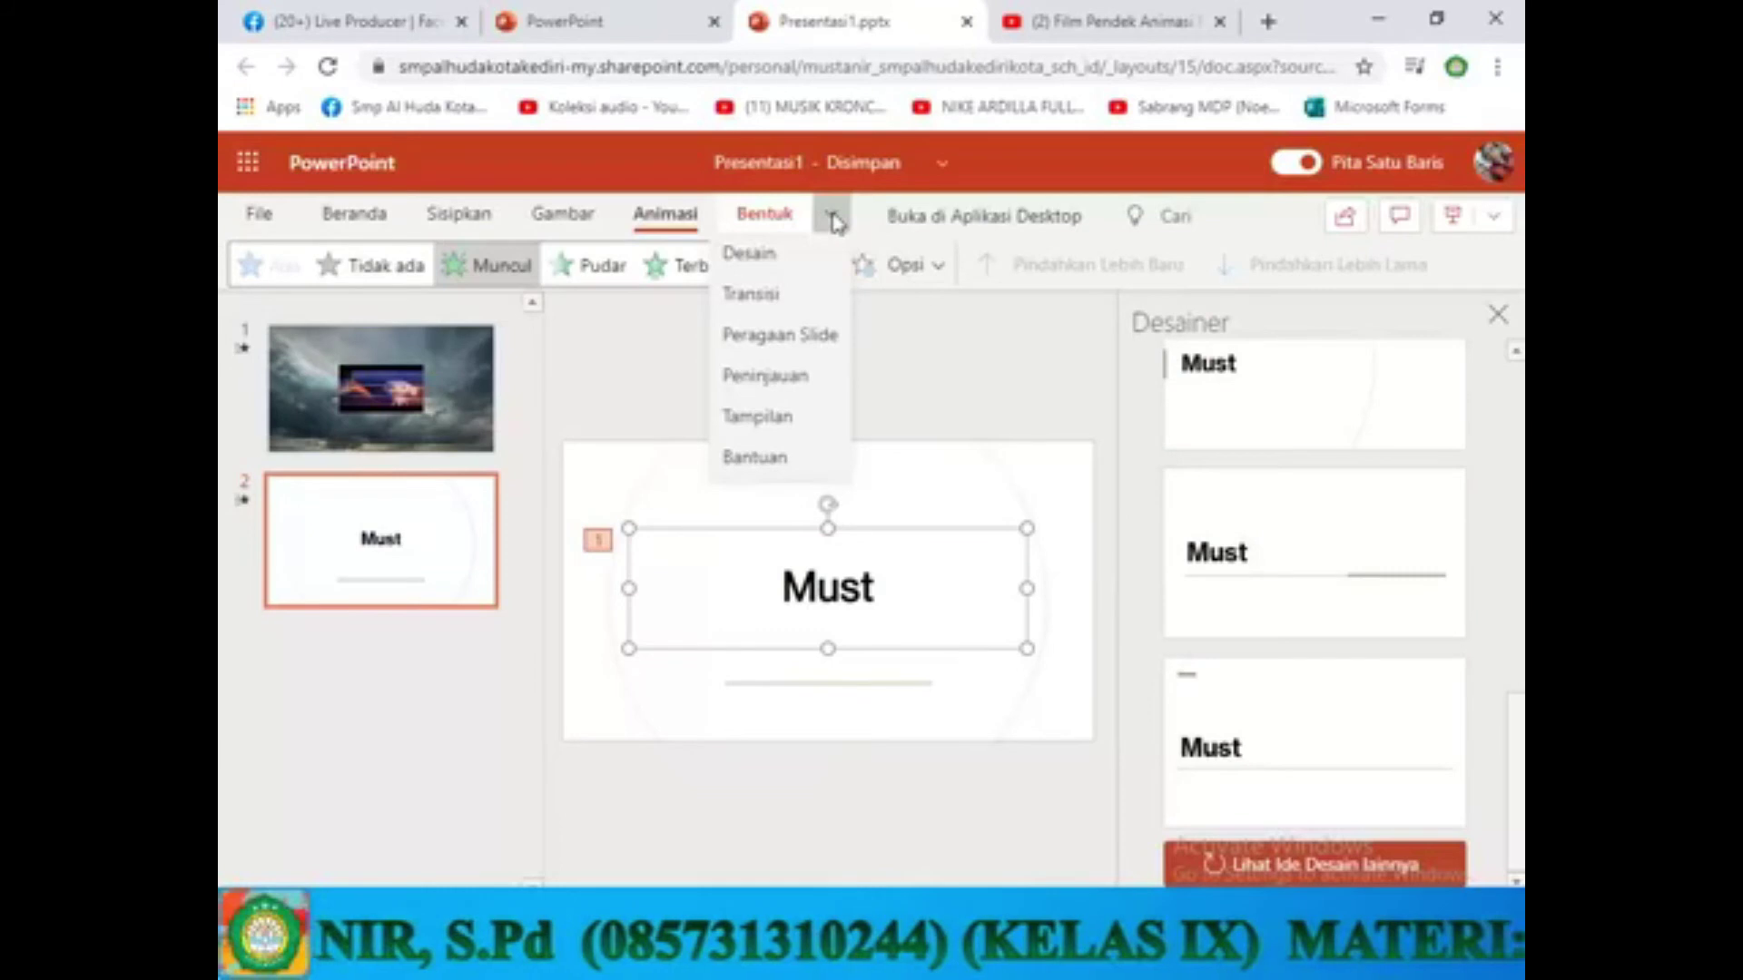
pyautogui.click(794, 265)
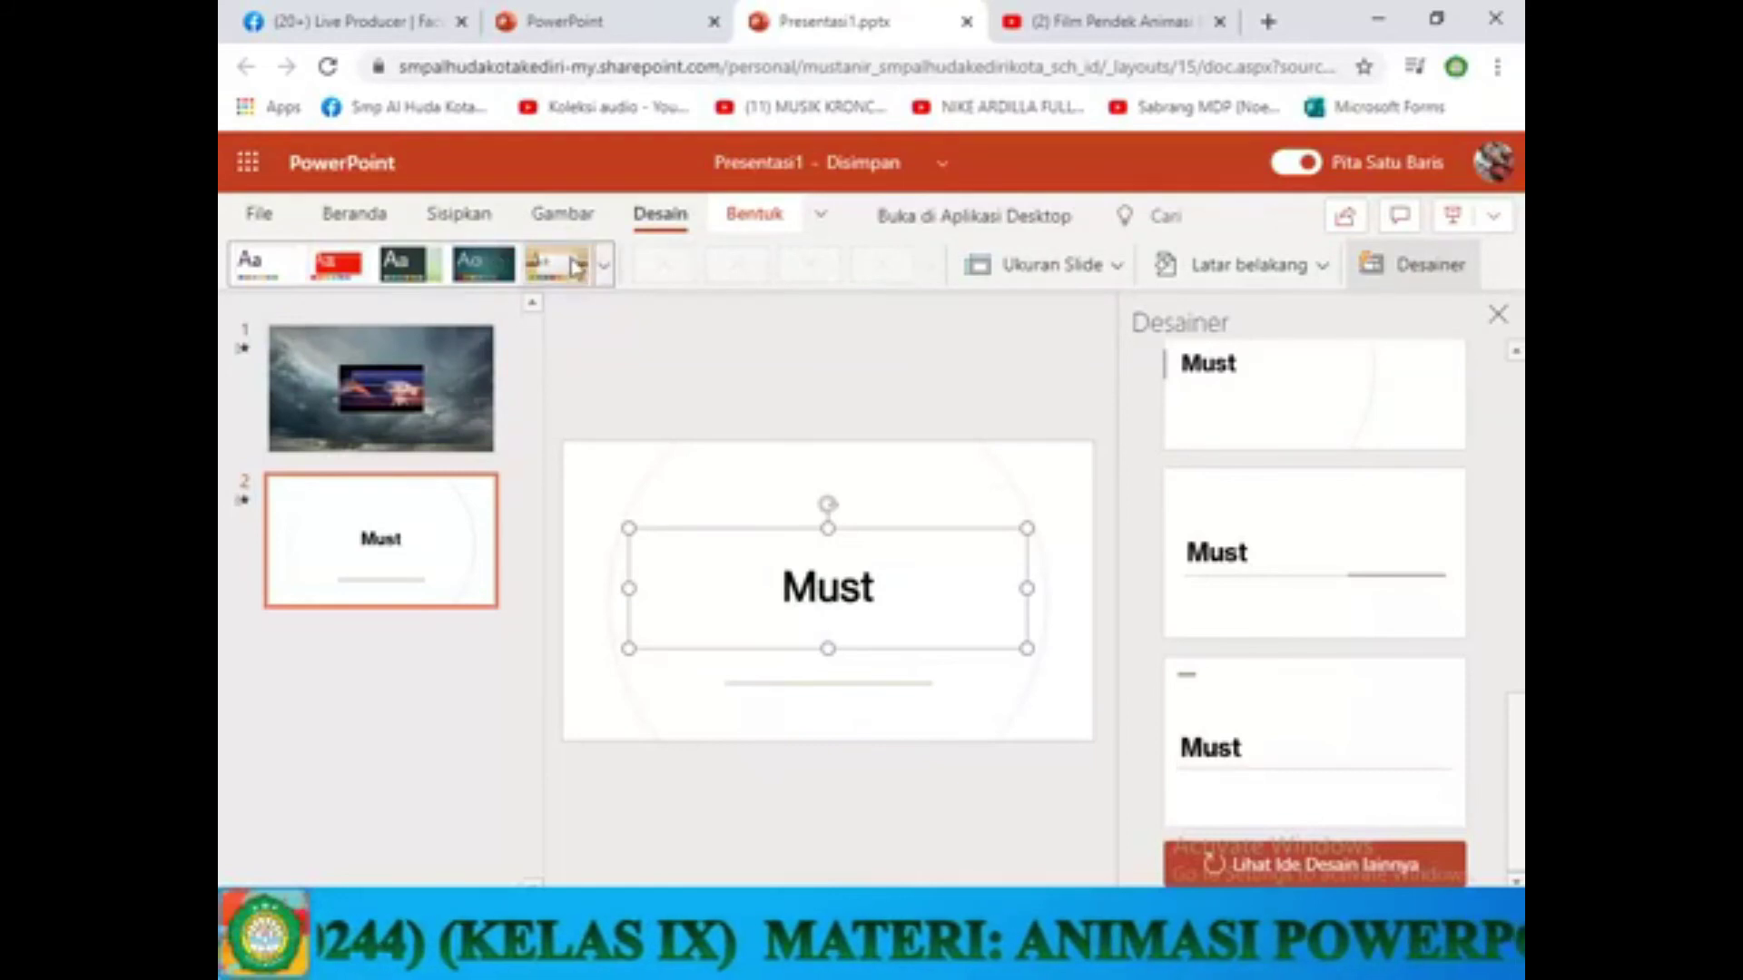
pyautogui.click(603, 266)
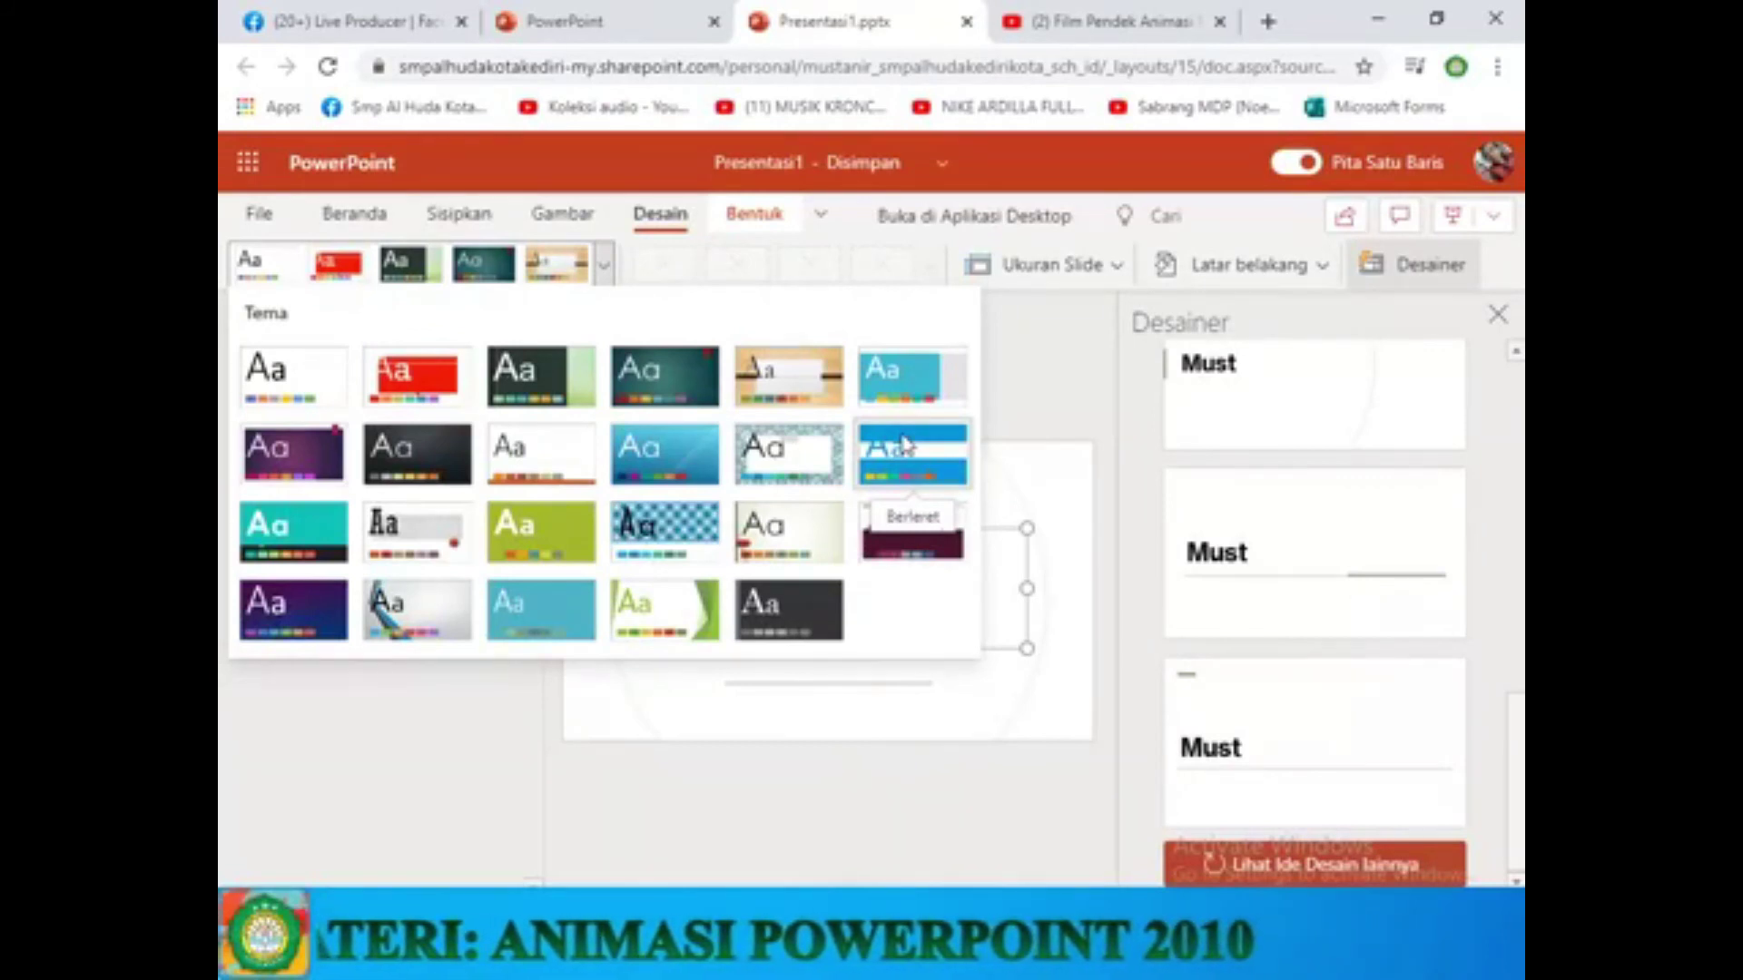
pyautogui.click(818, 218)
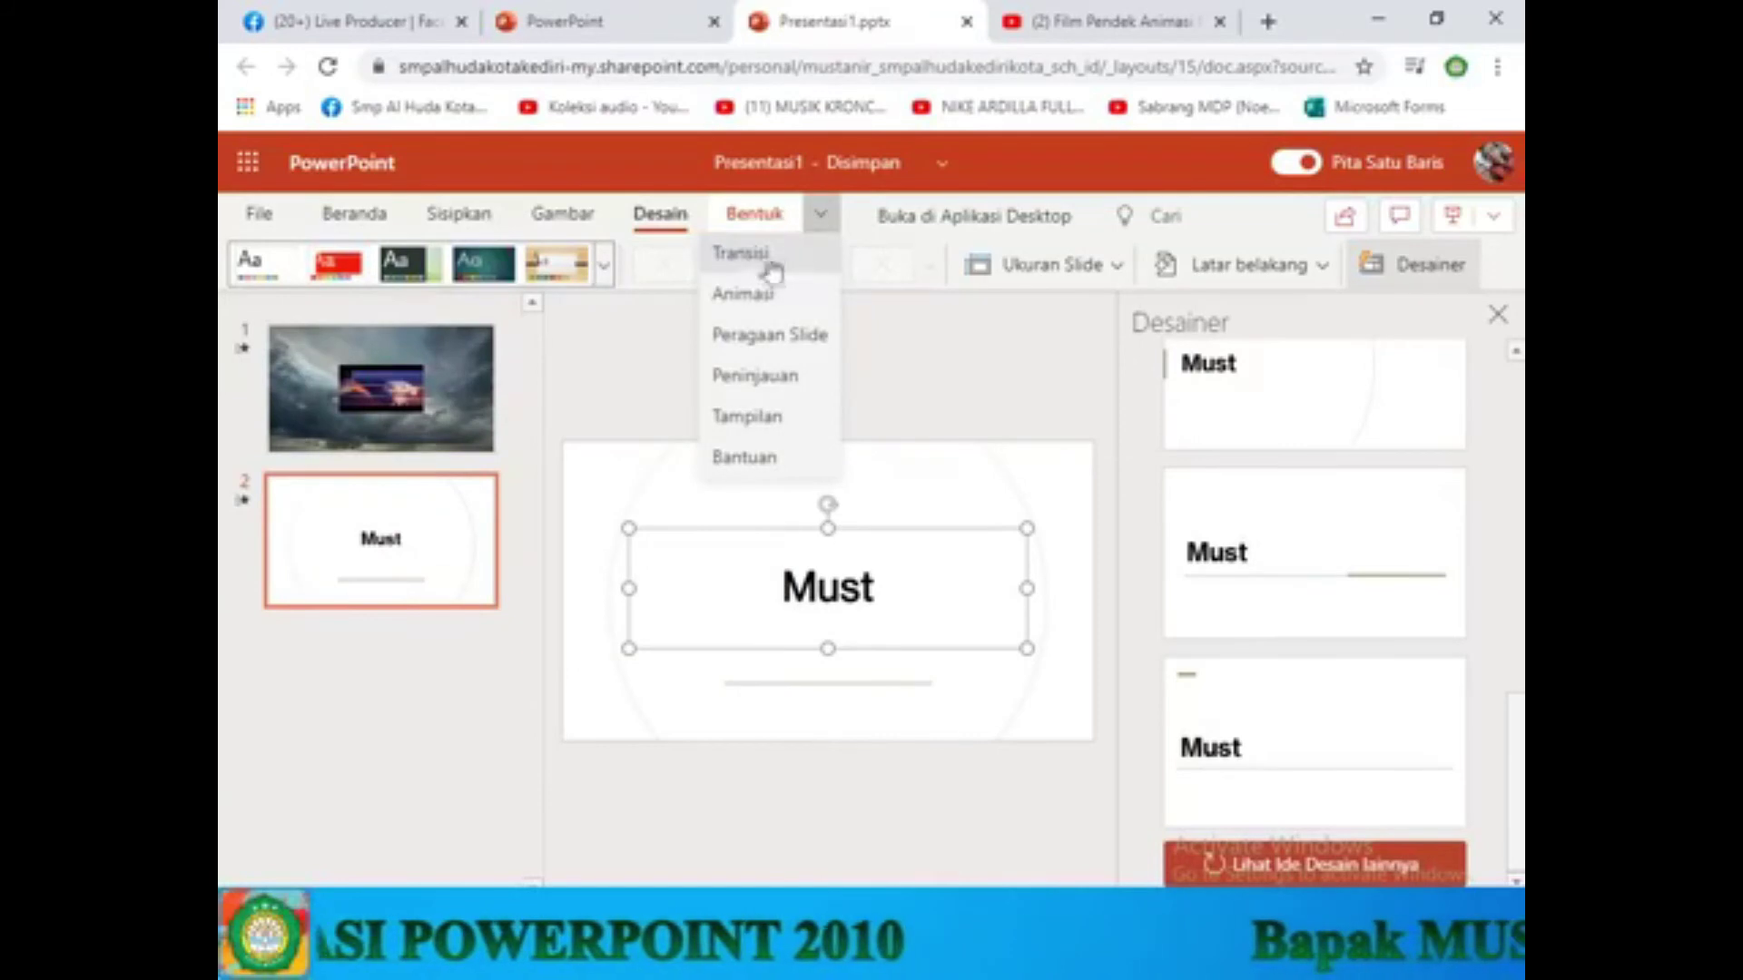
pyautogui.click(768, 296)
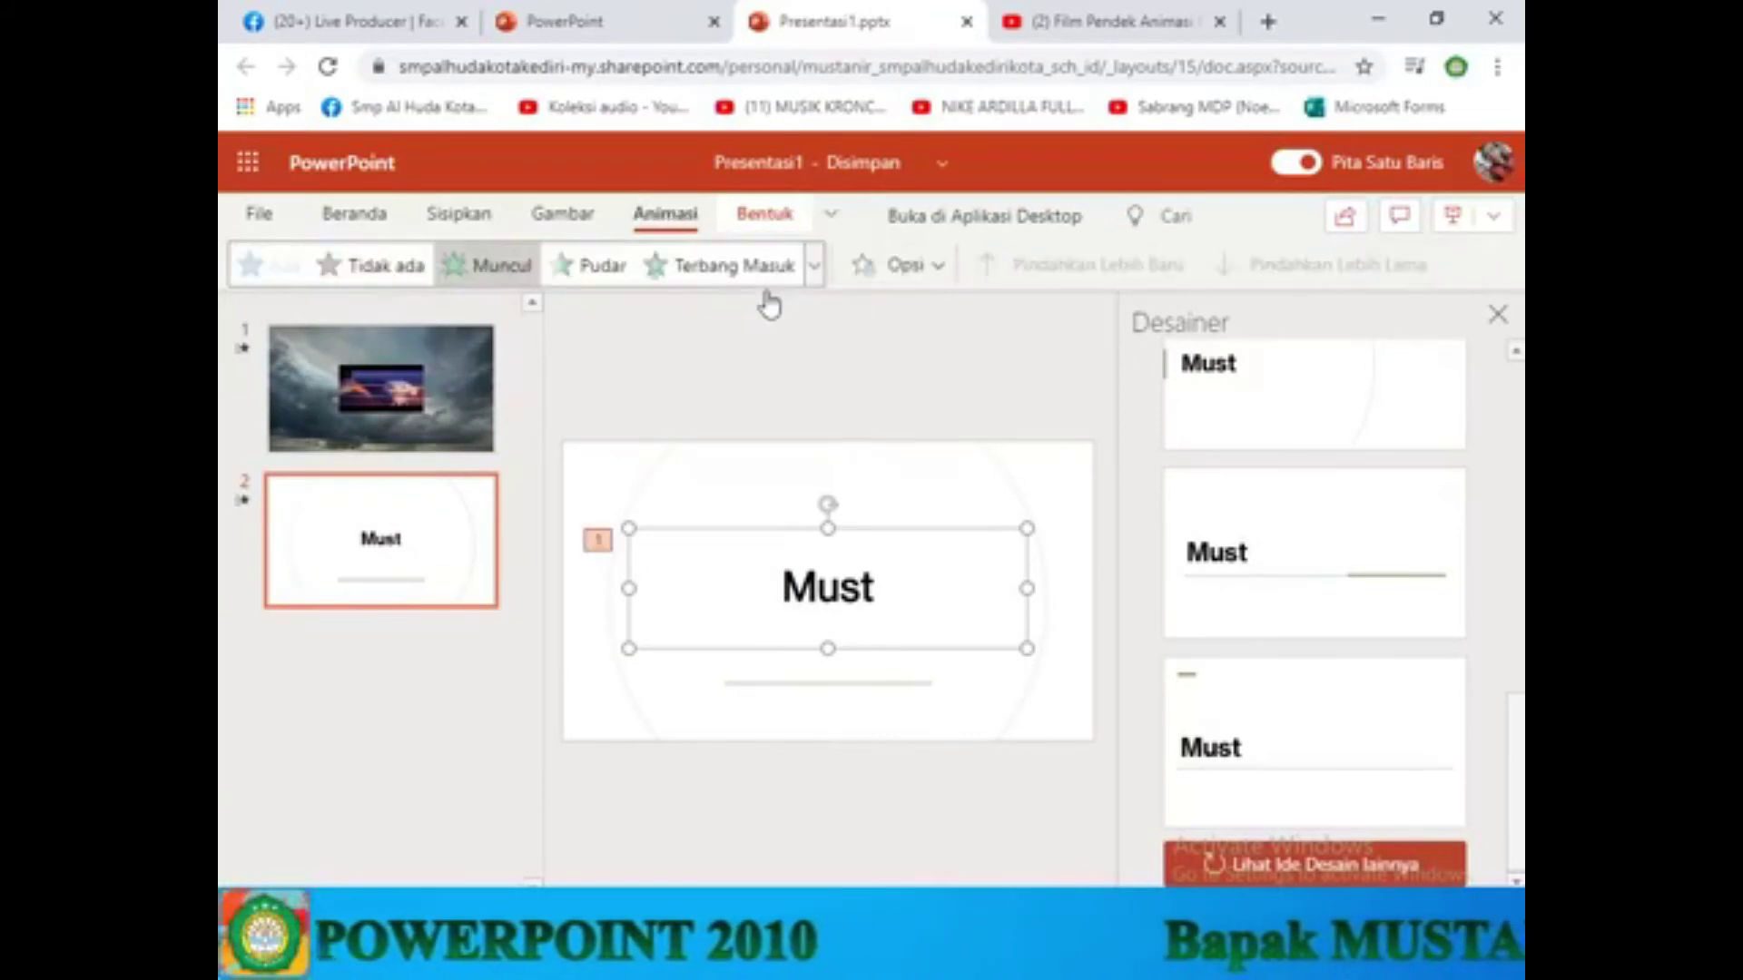
# - Replace Appear with the Zoom exit effect on the Must title and switch to Slide Show options
pyautogui.click(816, 268)
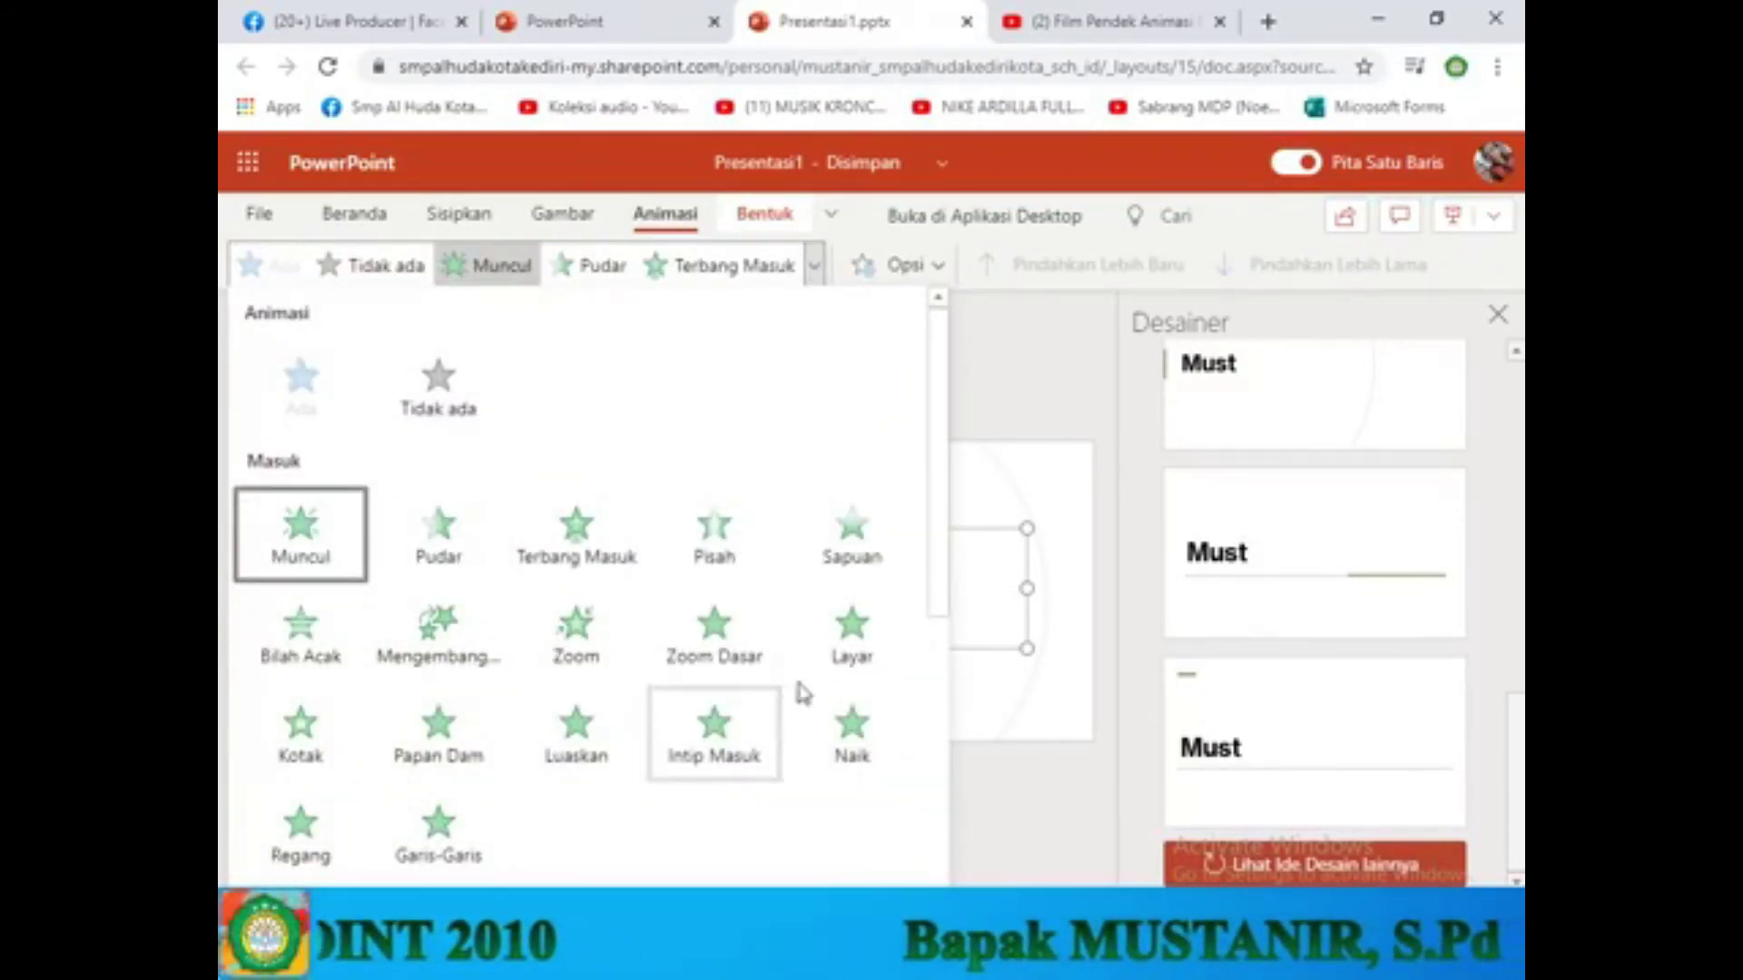
pyautogui.moveTo(941, 556)
pyautogui.mouseDown()
pyautogui.moveTo(918, 790)
pyautogui.moveTo(956, 866)
pyautogui.mouseUp()
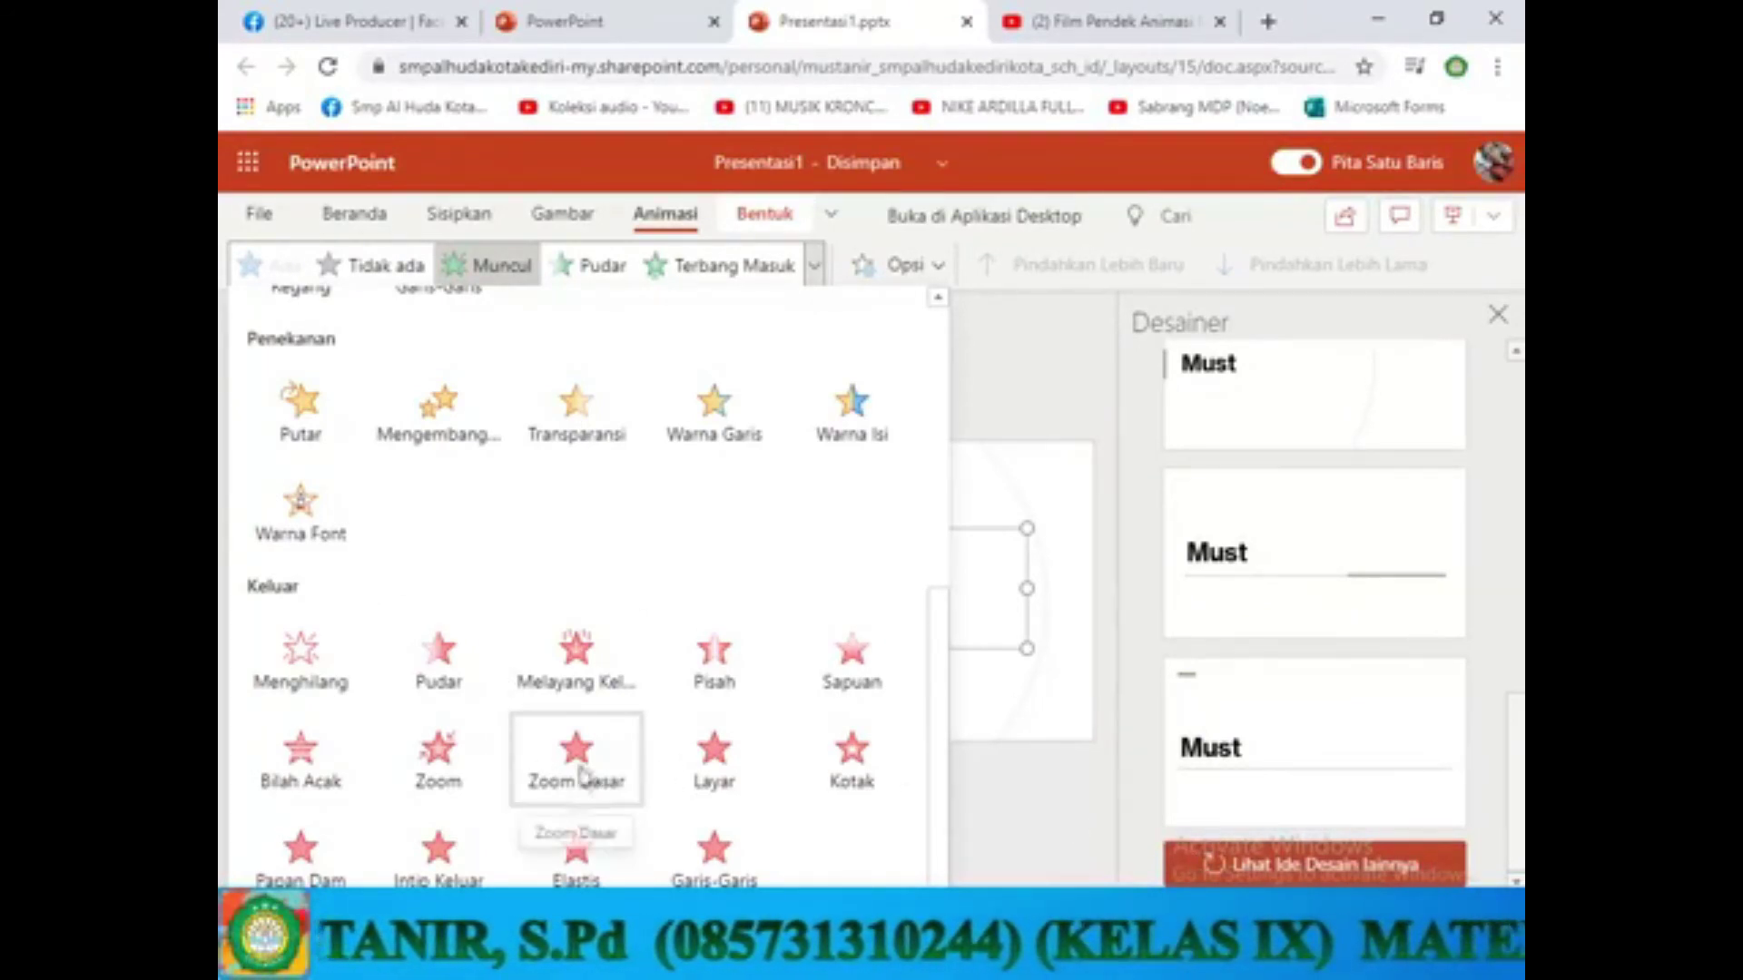
pyautogui.click(442, 754)
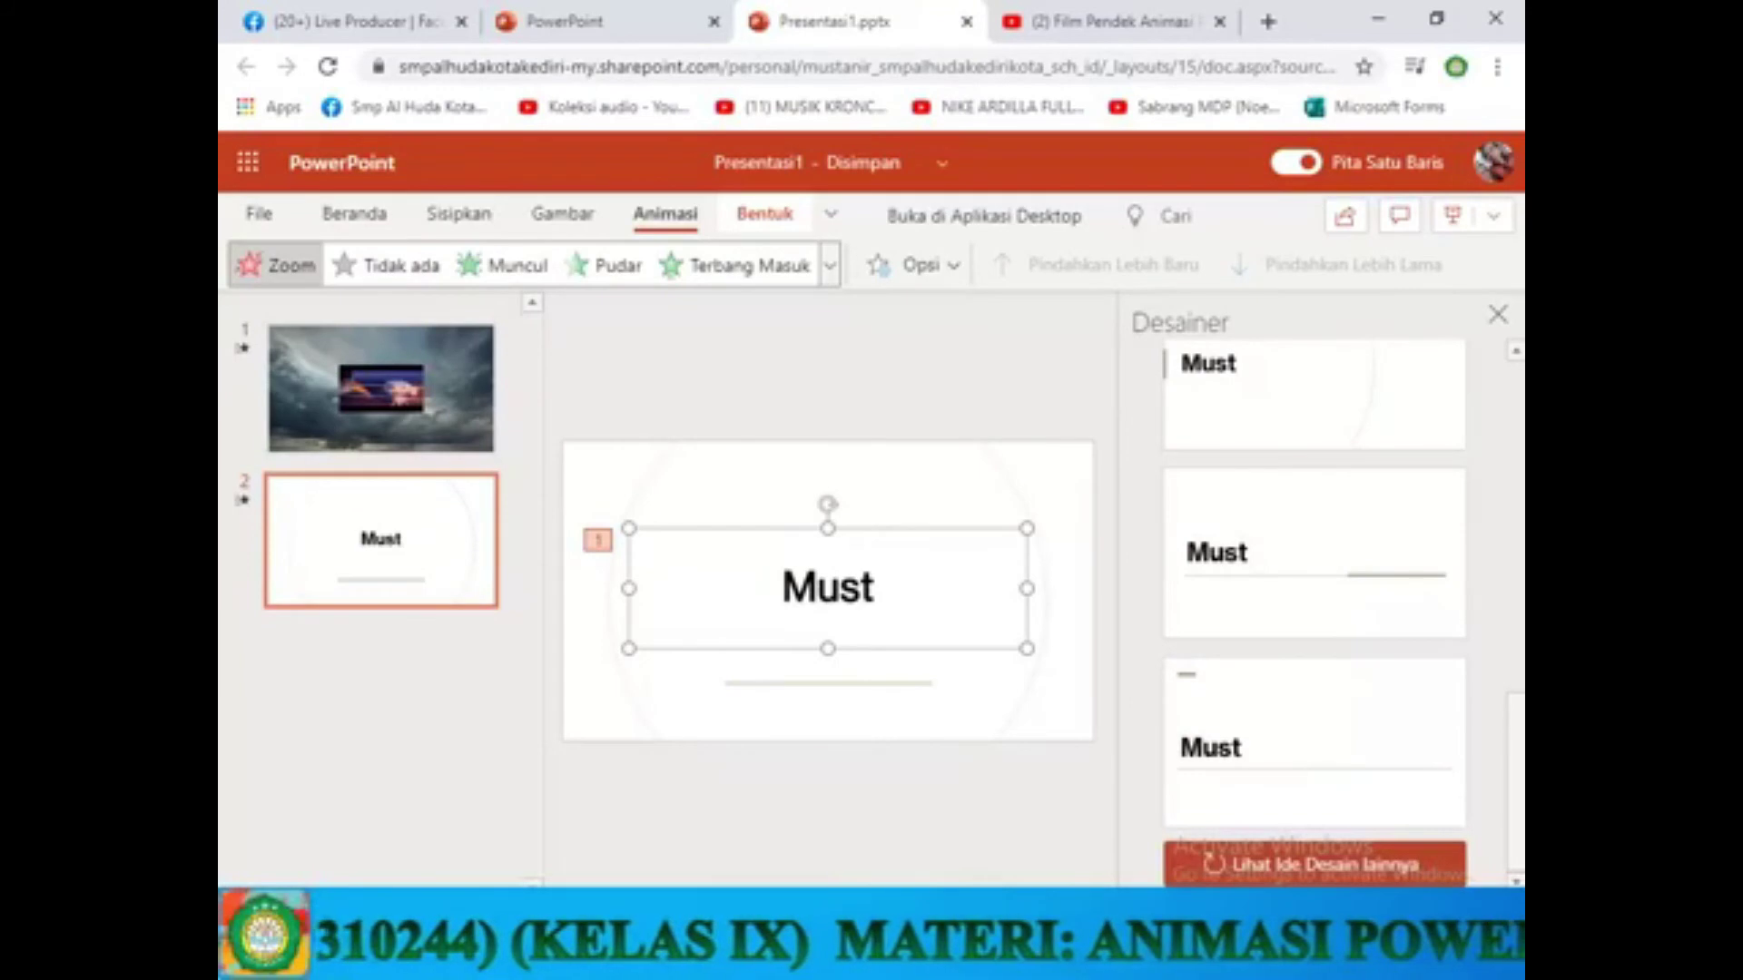
pyautogui.click(829, 216)
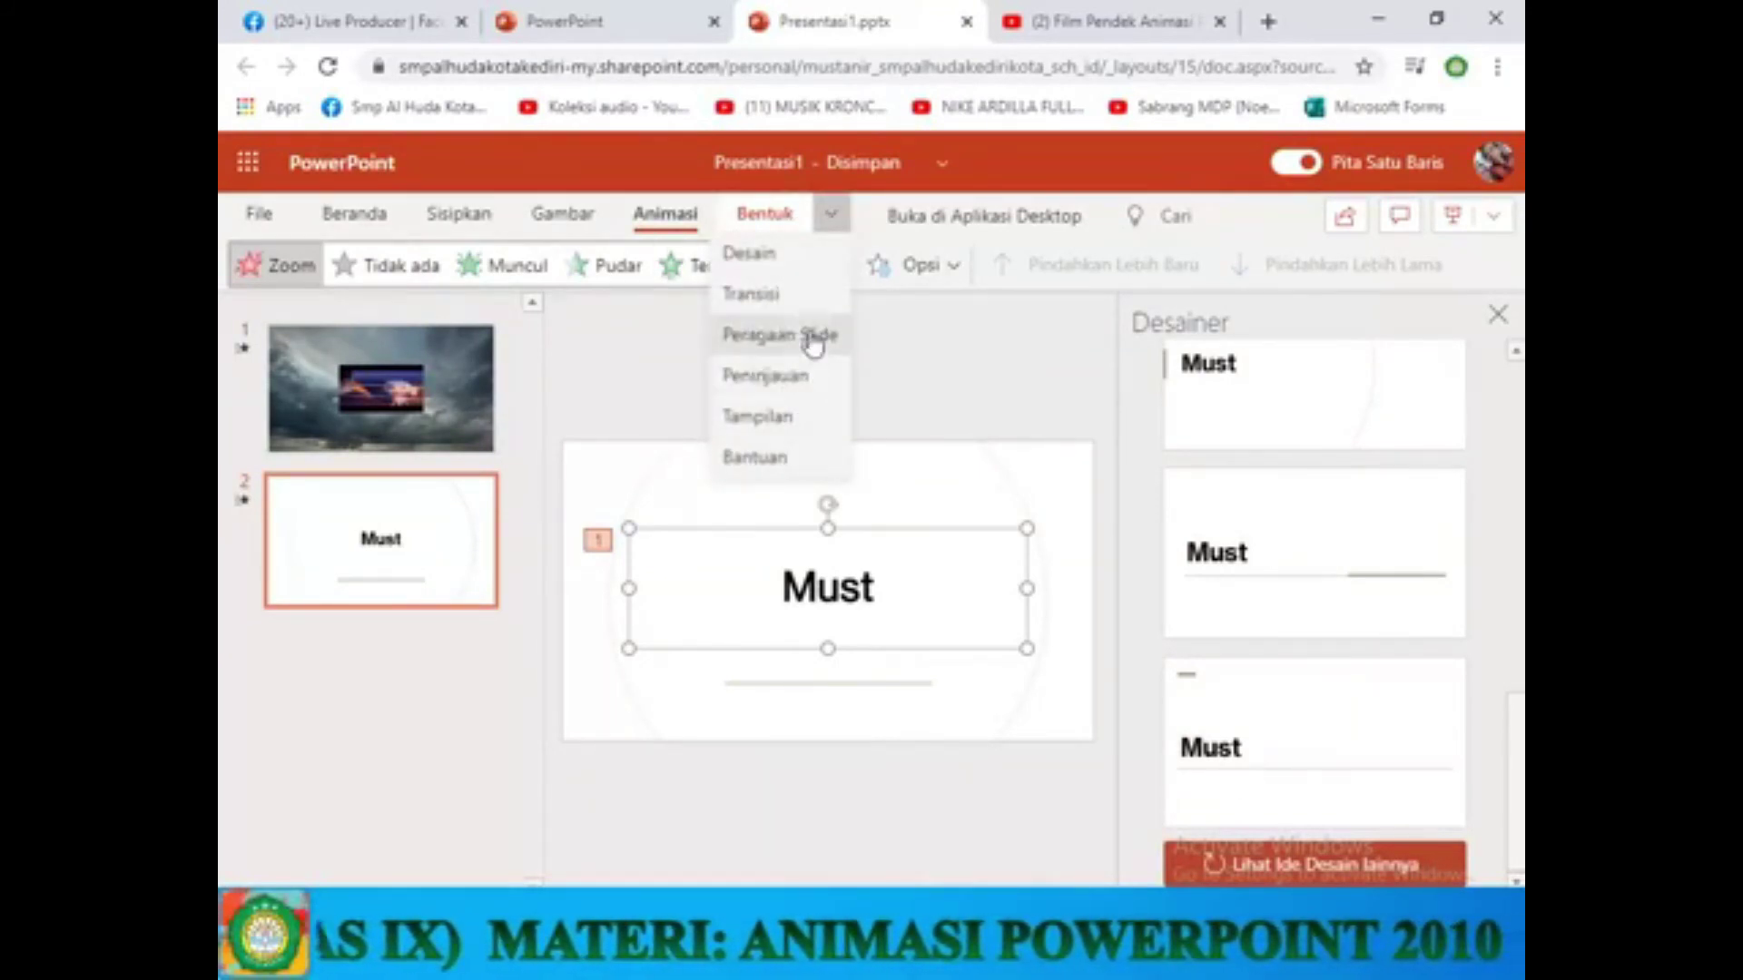
pyautogui.click(806, 327)
# - Play the slideshow from the video slide to slide 2, watch Must zoom out, then exit
pyautogui.click(303, 265)
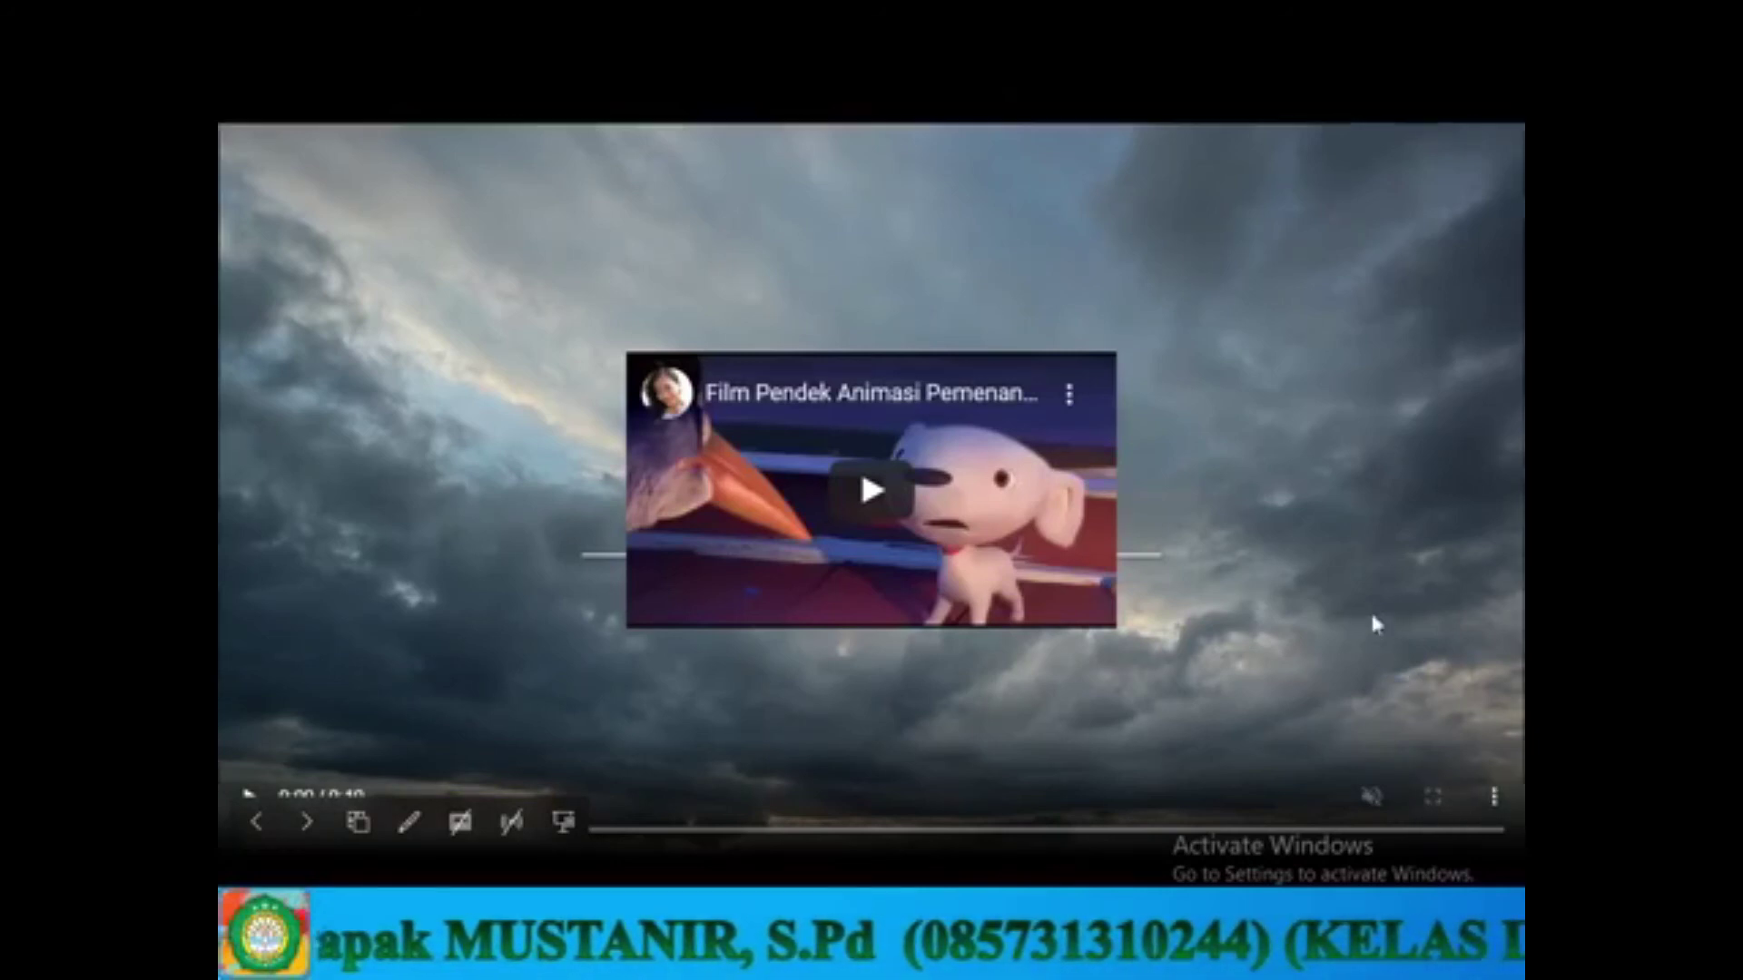
pyautogui.click(1494, 797)
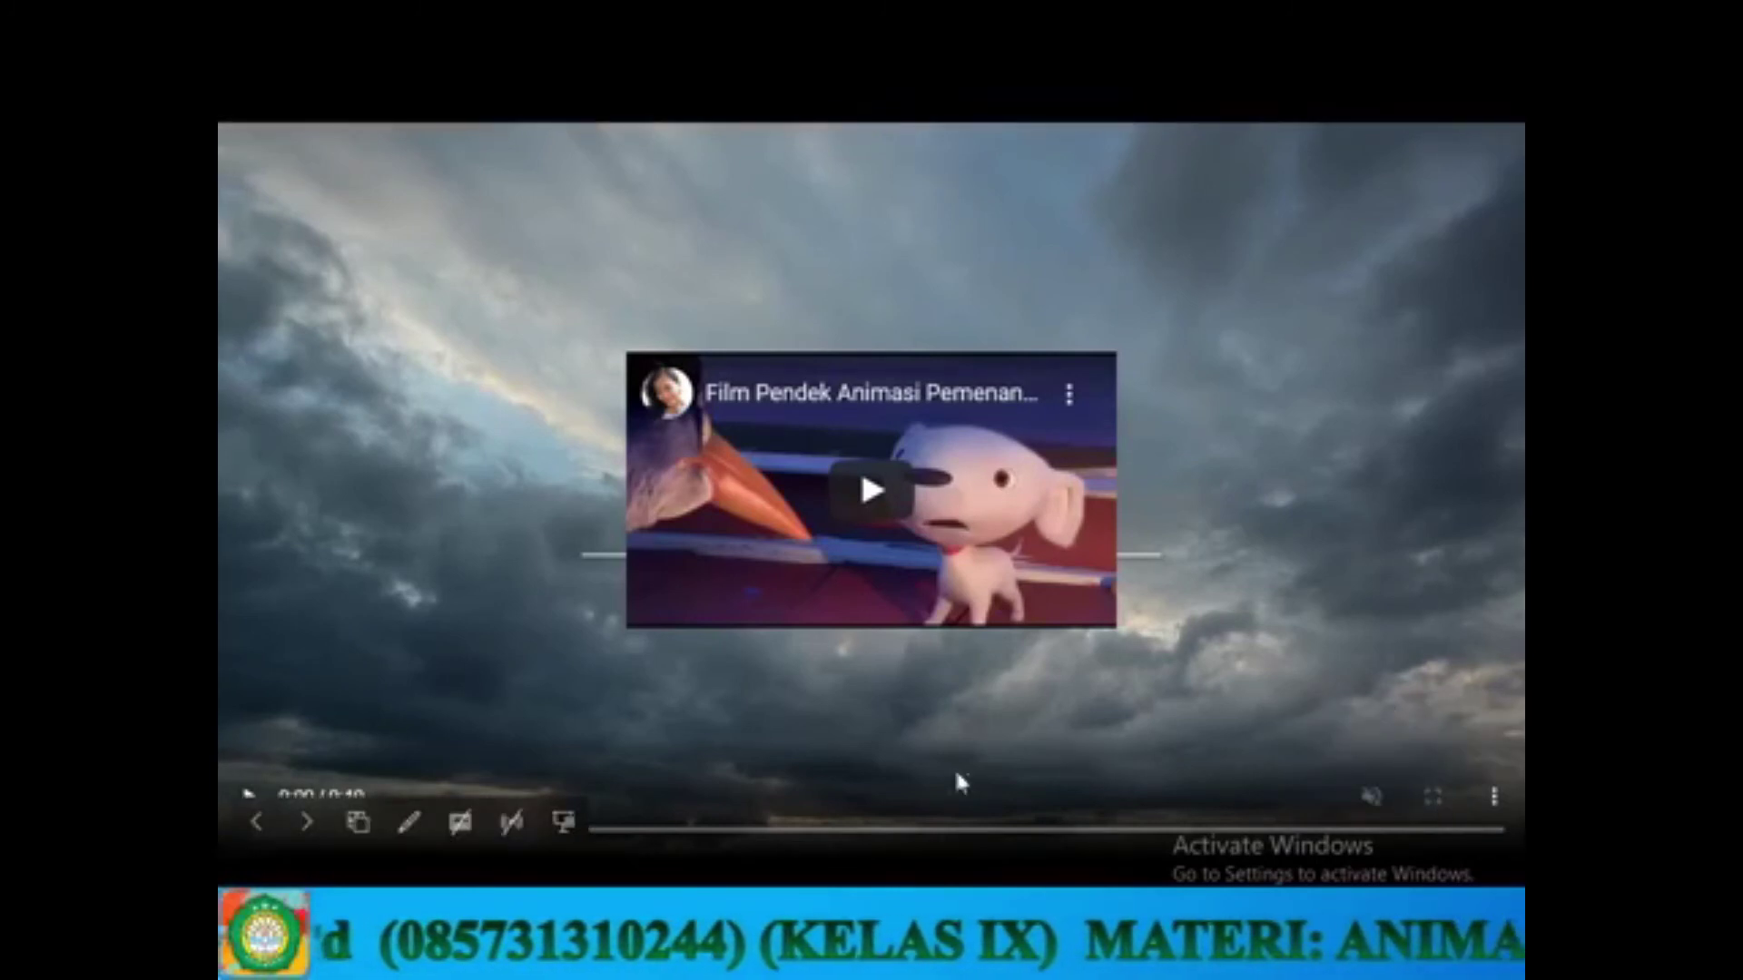
pyautogui.click(300, 819)
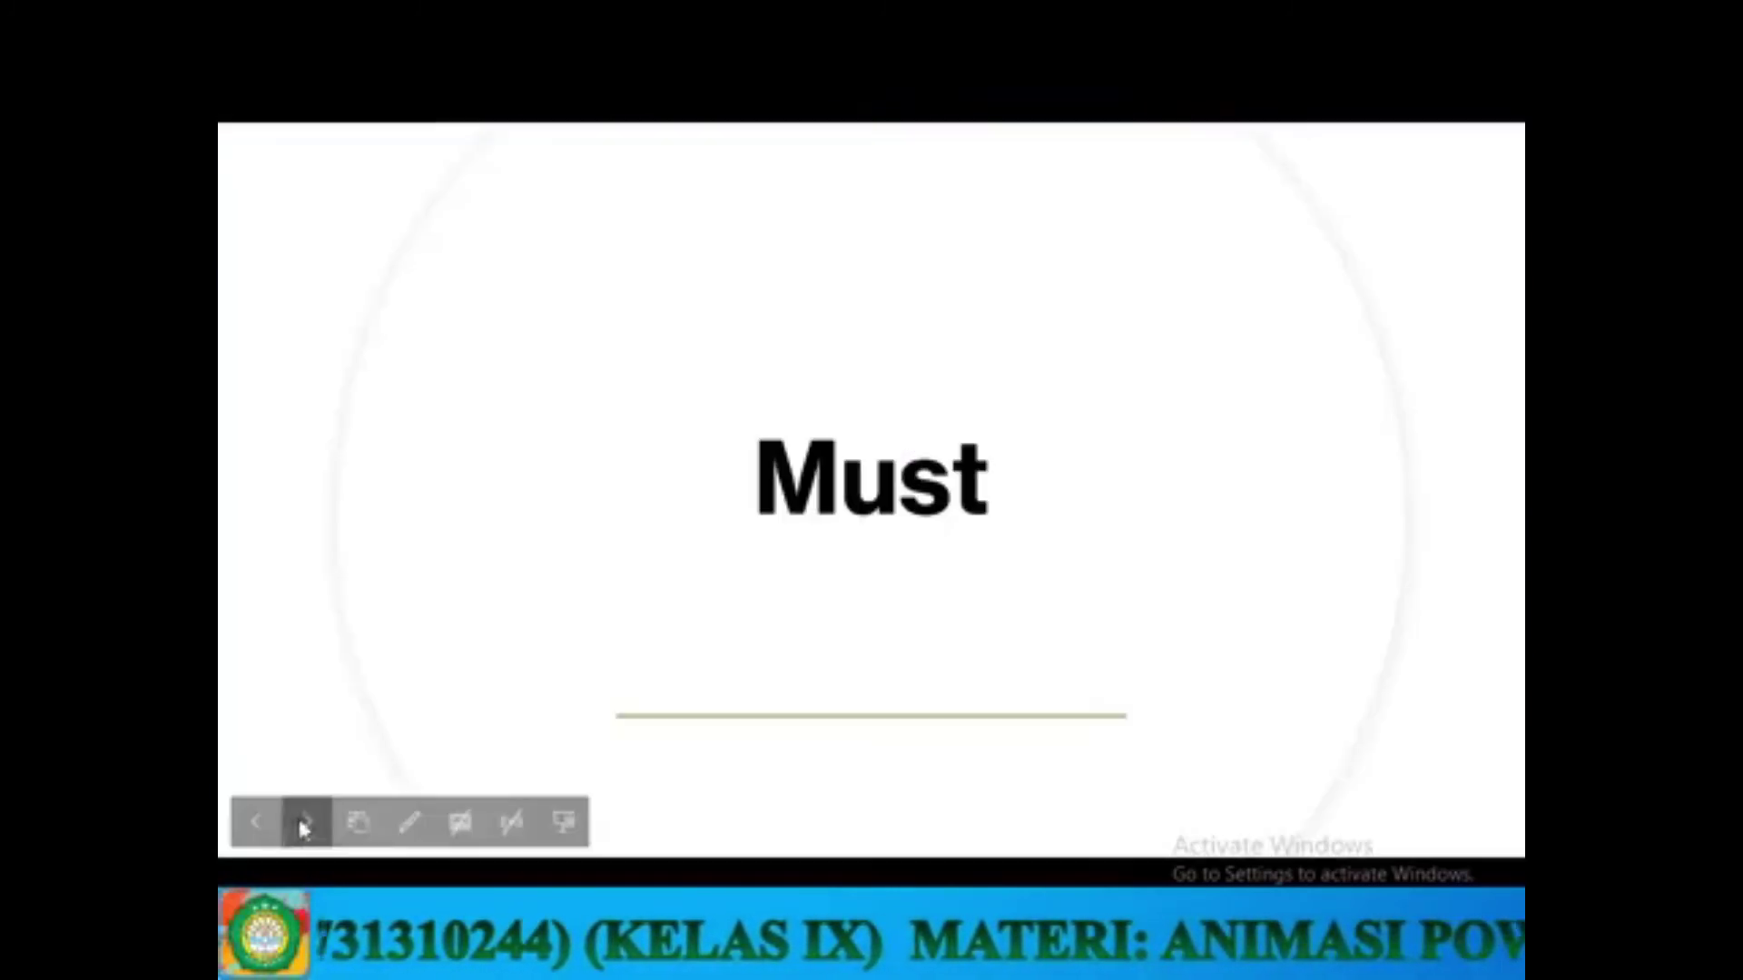
pyautogui.click(1171, 568)
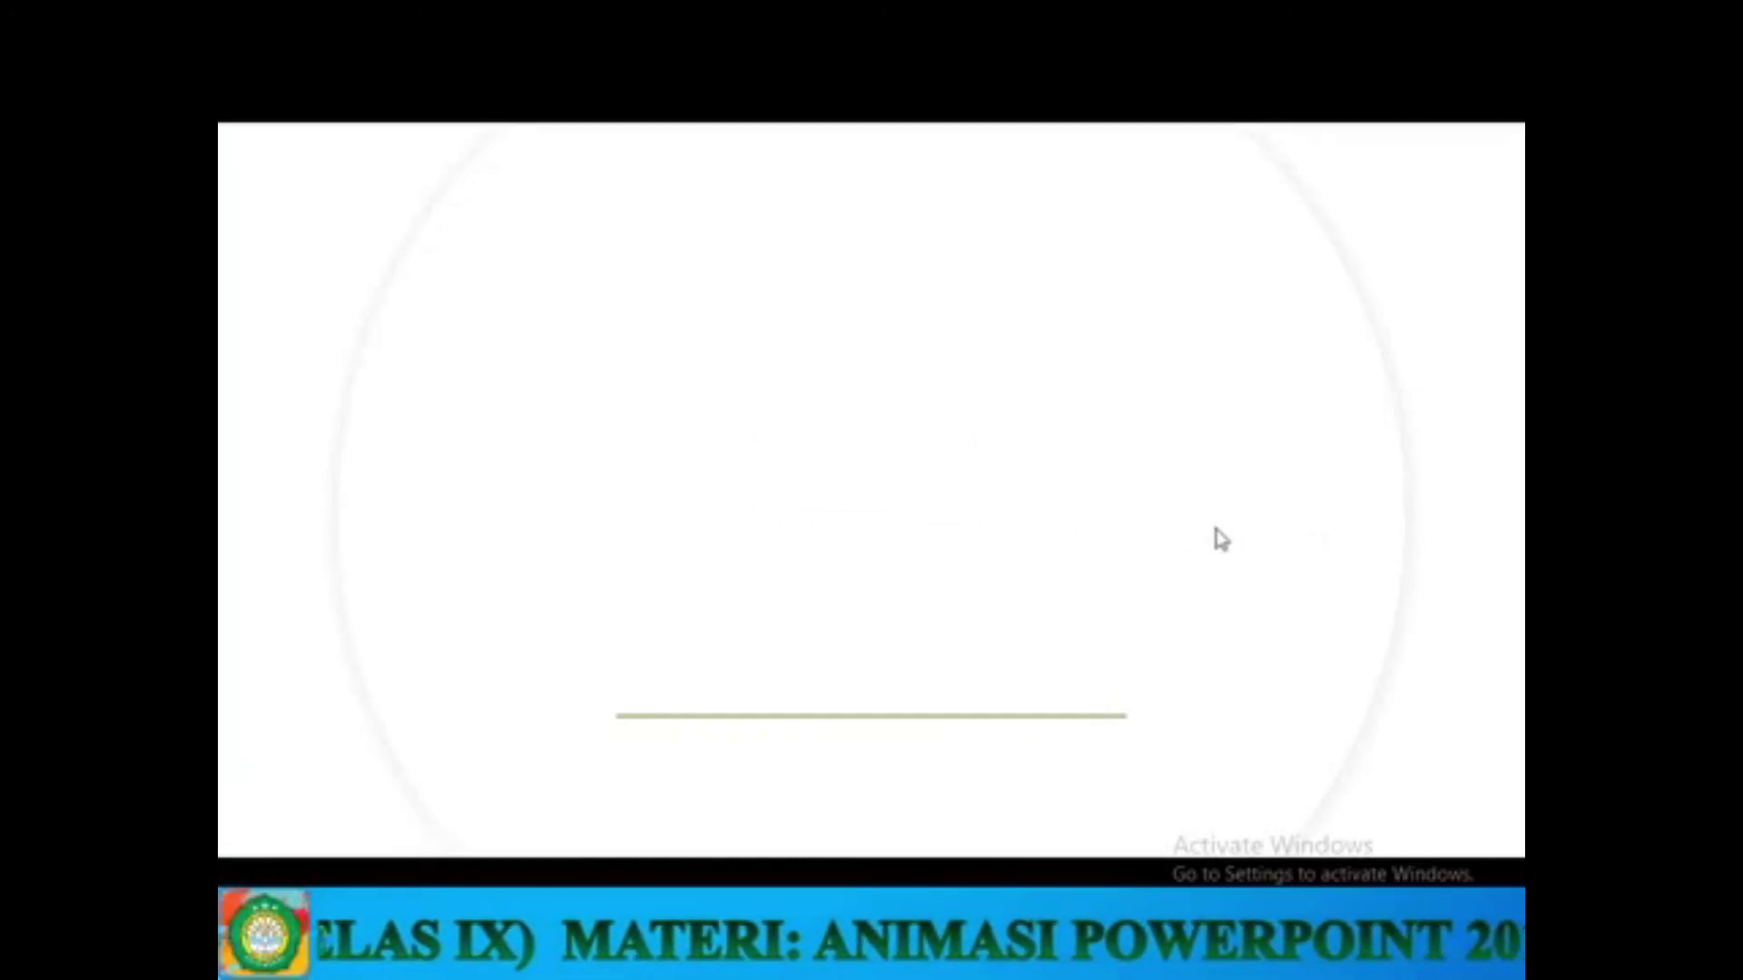
pyautogui.click(1216, 537)
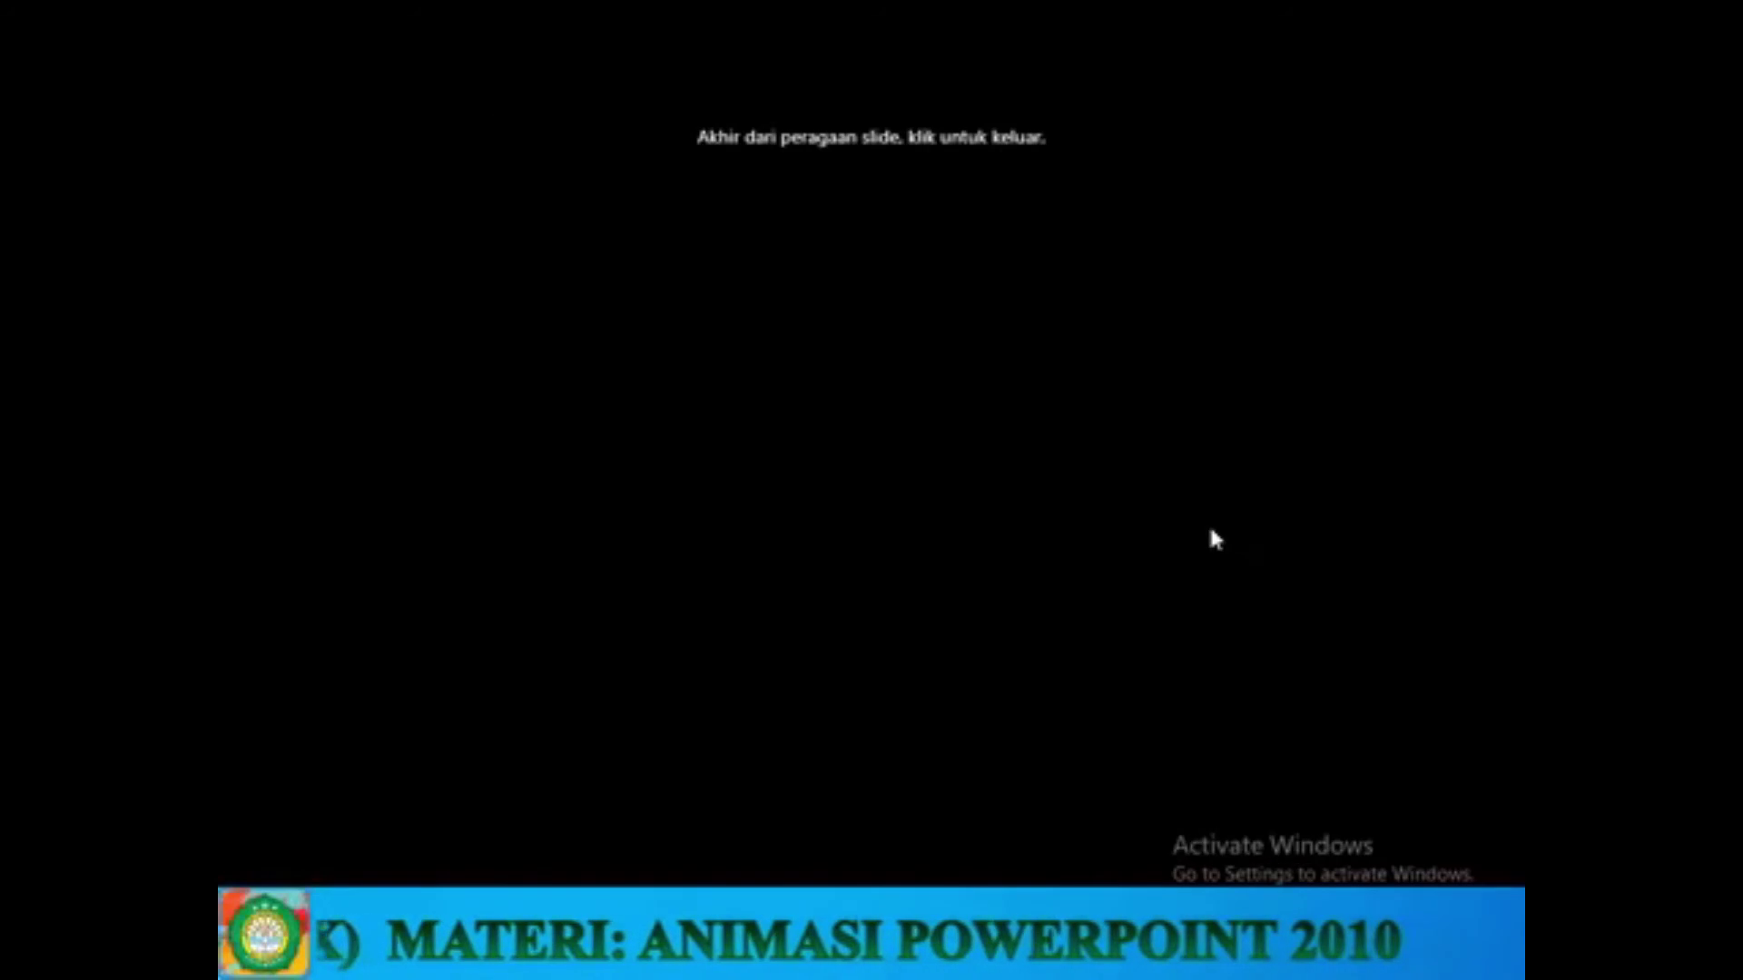
pyautogui.click(1251, 517)
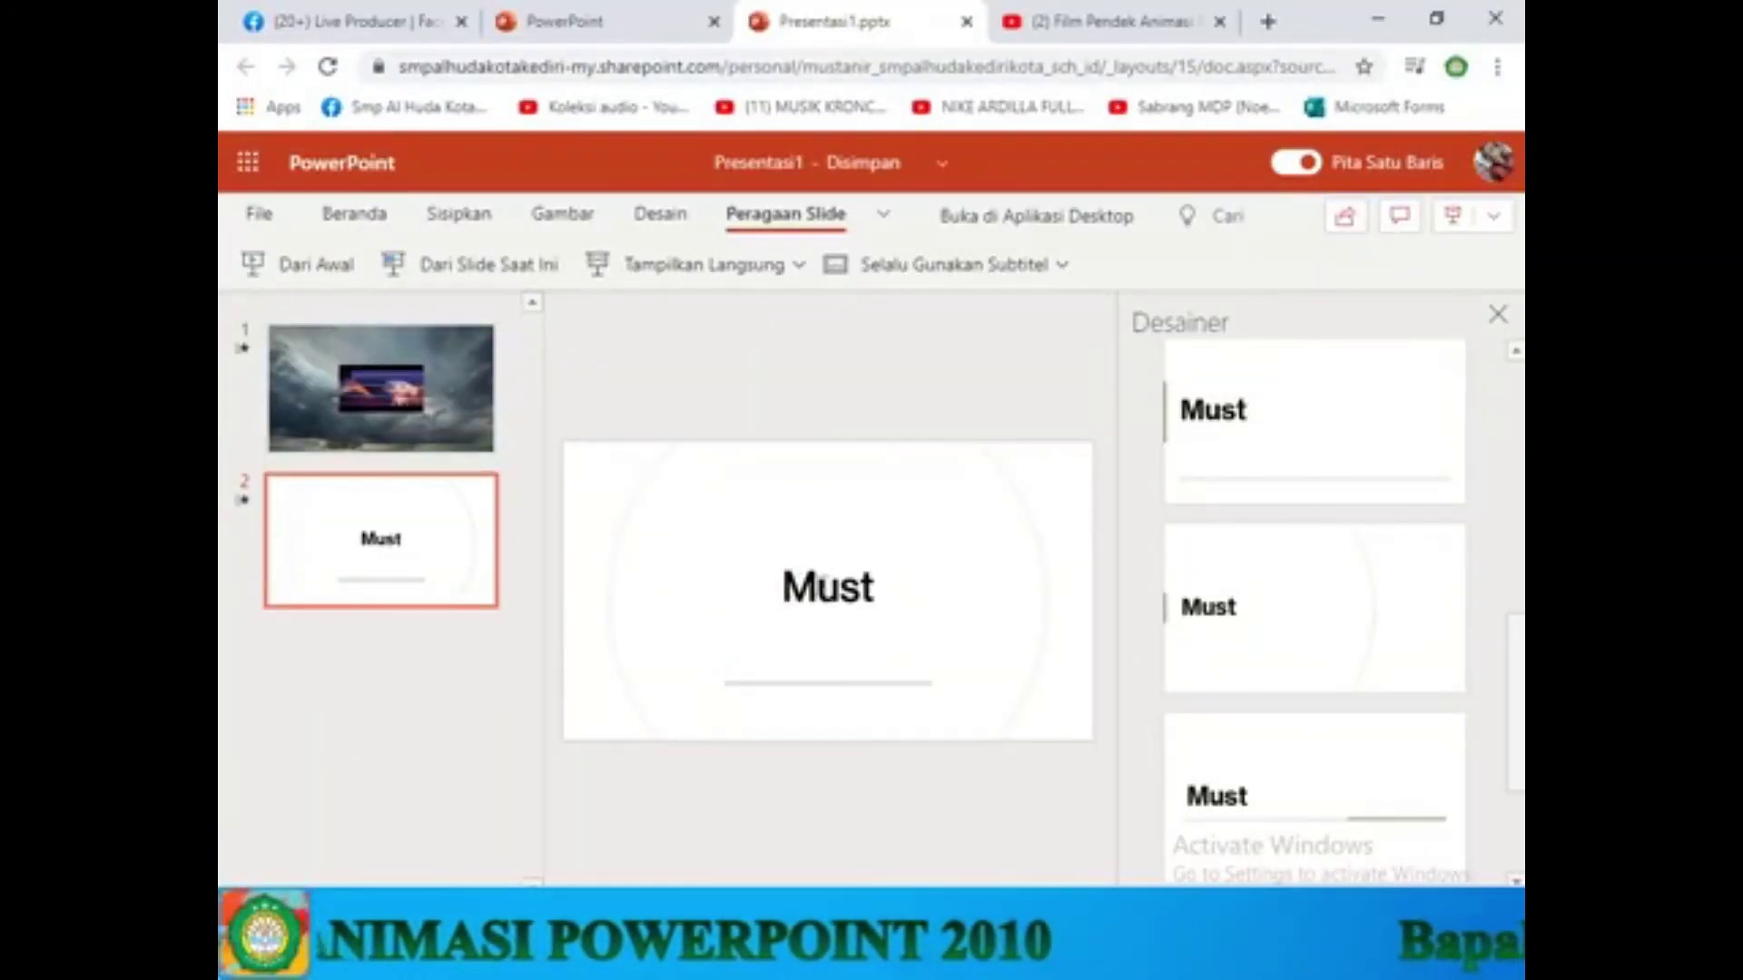
# - Select the Must title and apply Zoom from the Exit section of the animations gallery
pyautogui.moveTo(784, 587); pyautogui.dragTo(877, 590)
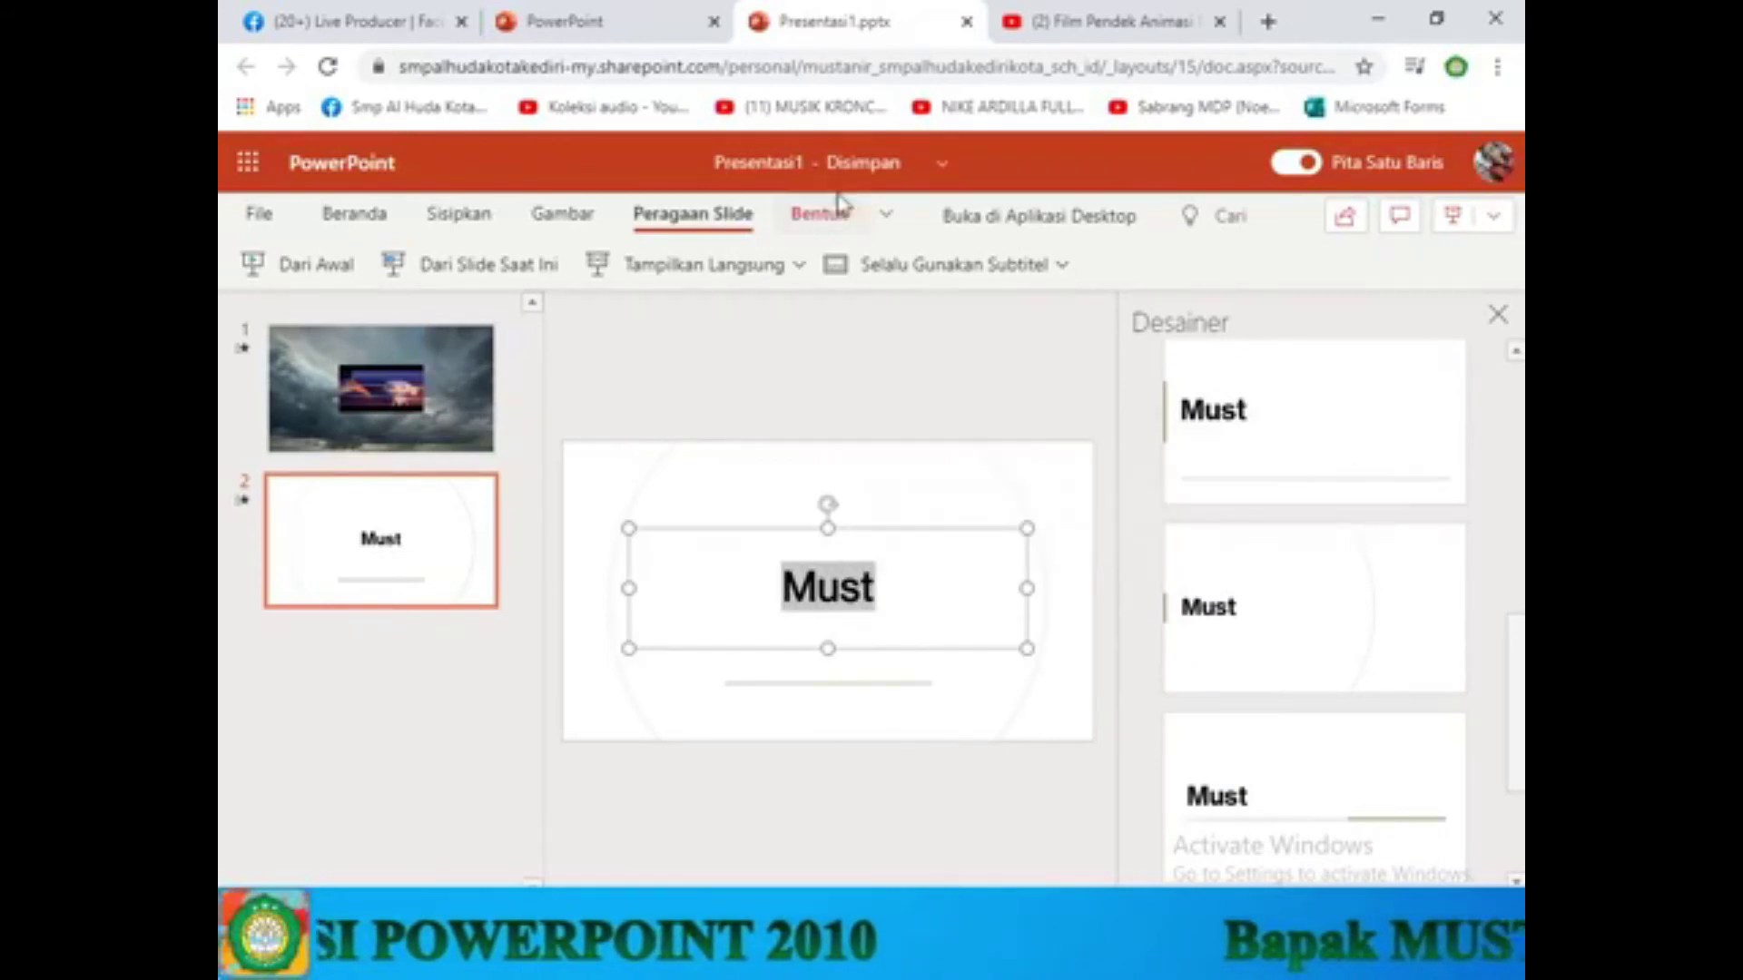
pyautogui.click(885, 216)
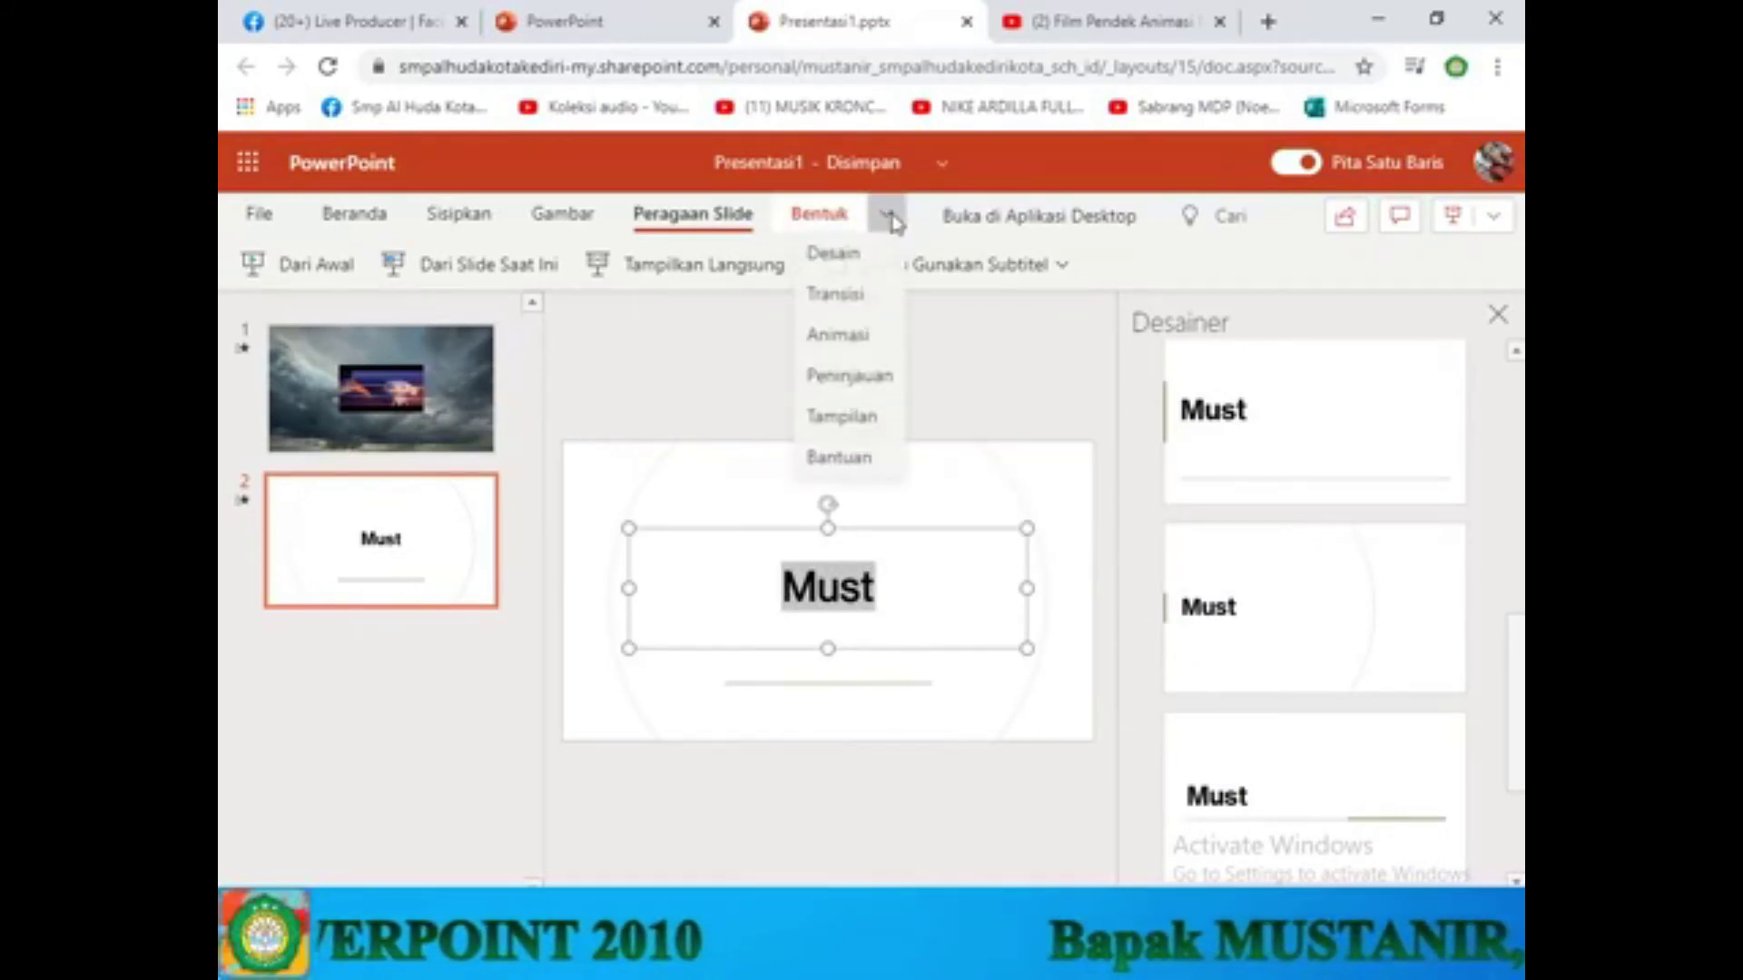
pyautogui.click(844, 336)
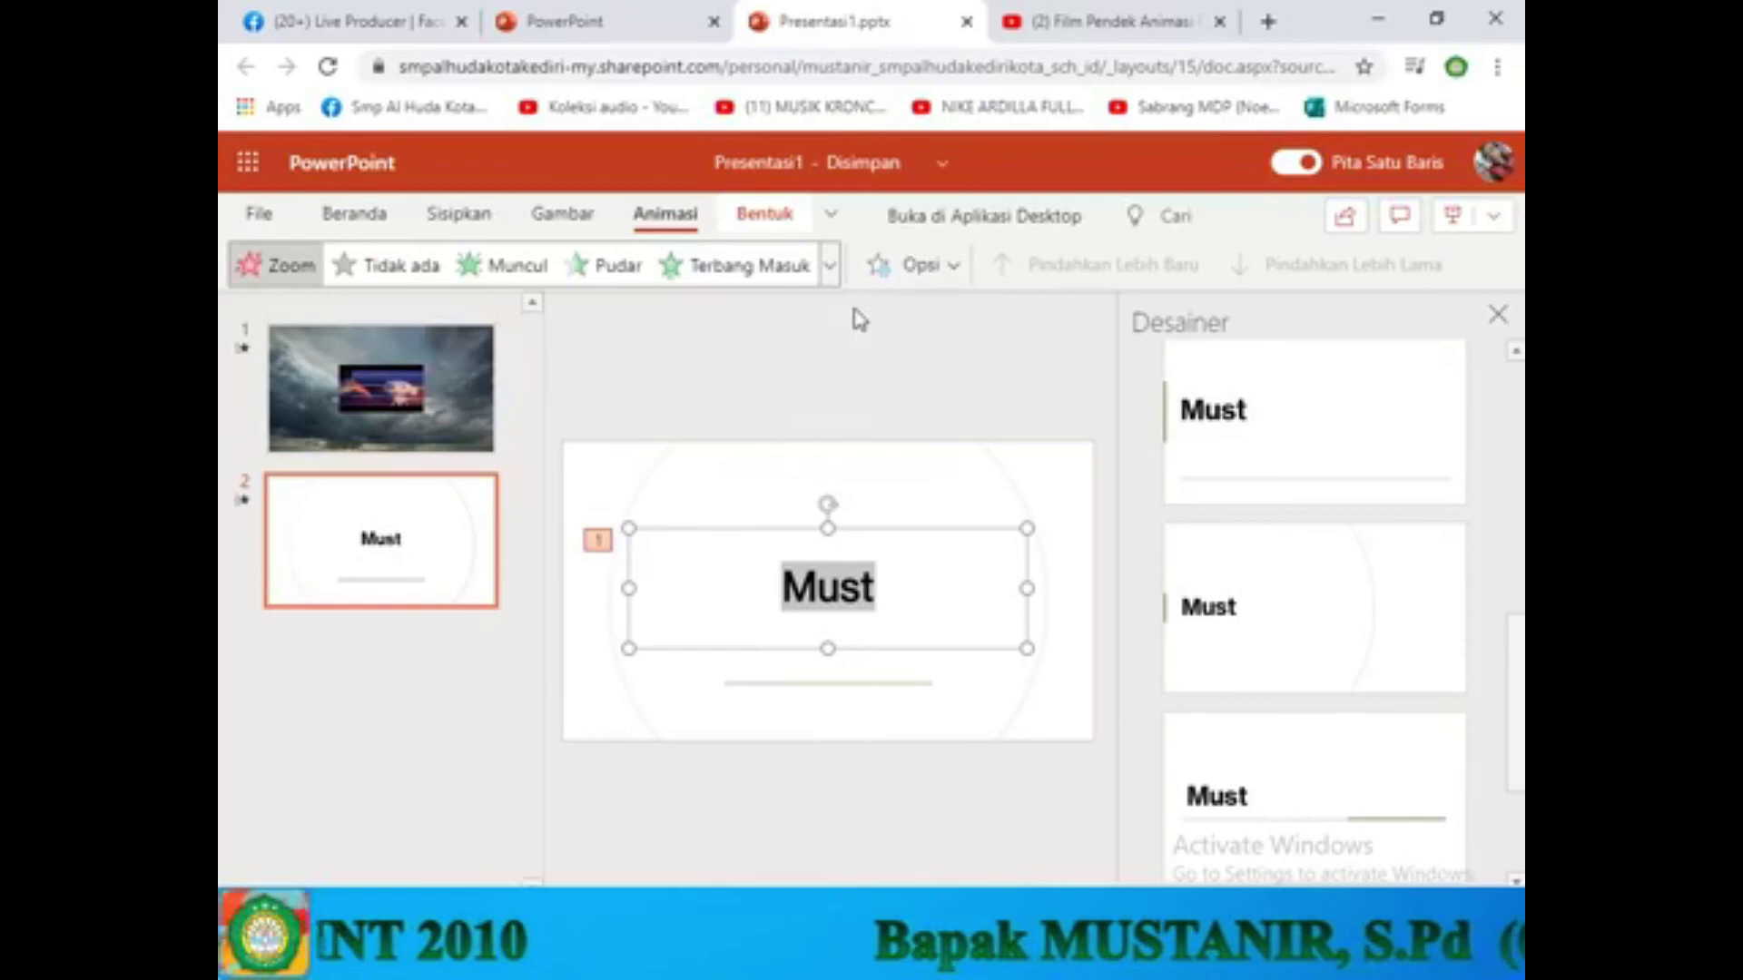
pyautogui.click(830, 266)
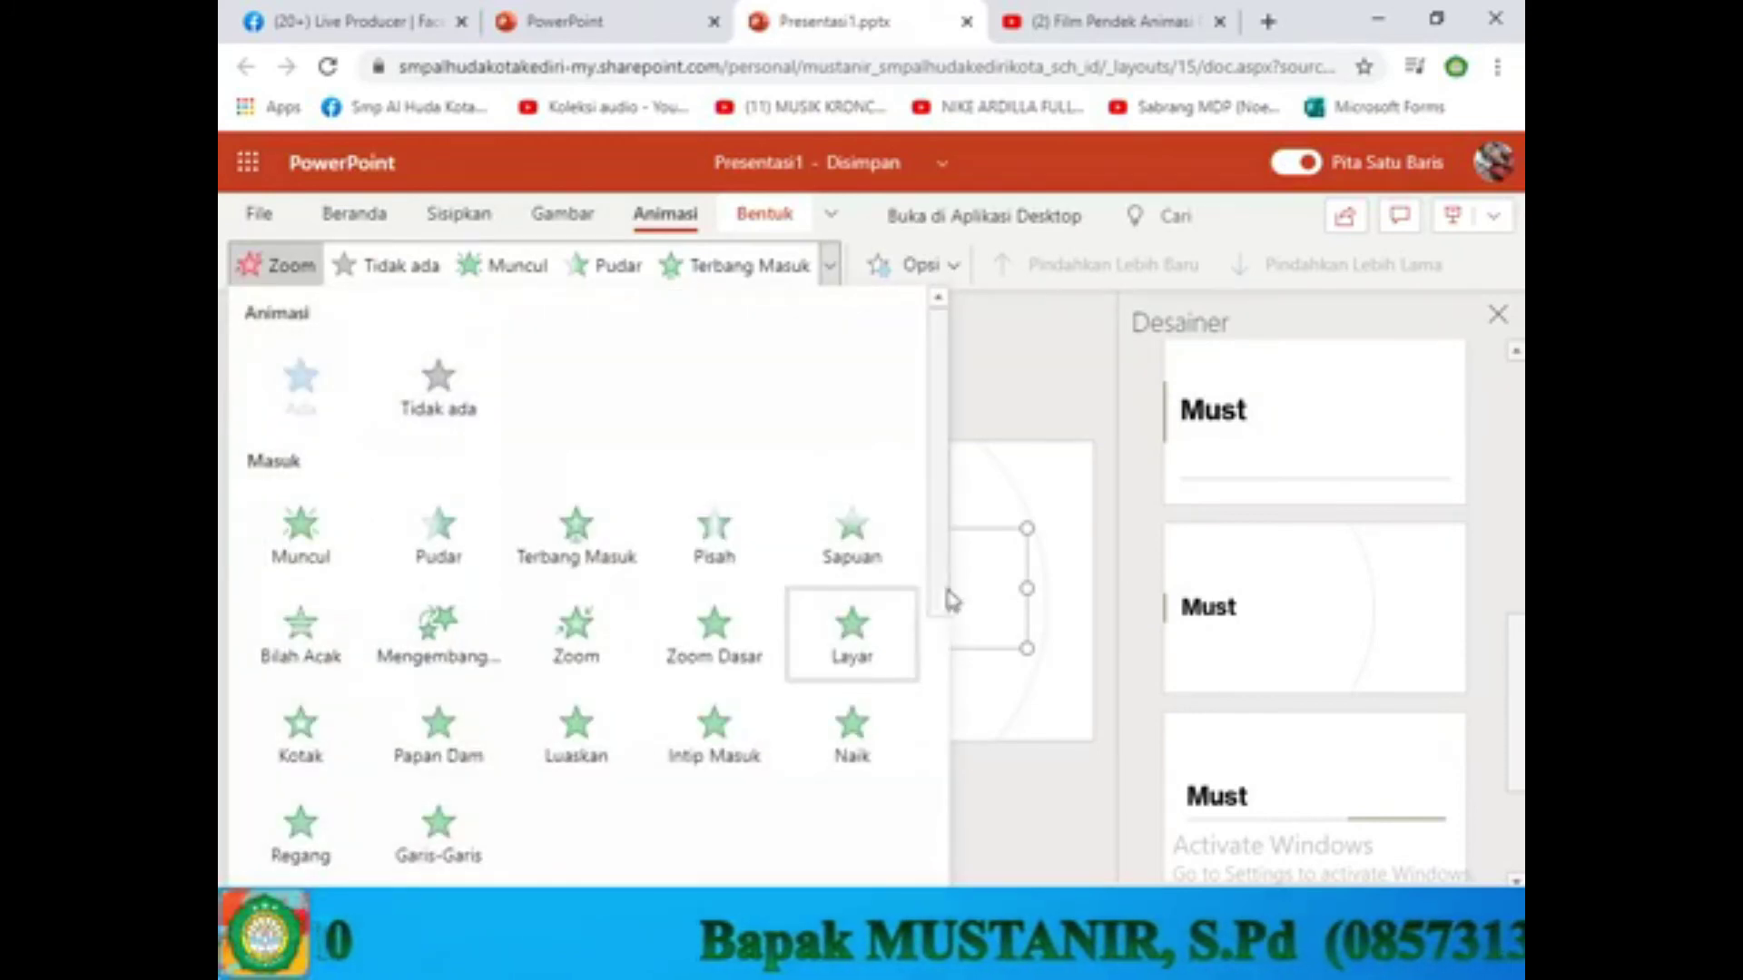
pyautogui.scroll(-2, 941, 672)
pyautogui.scroll(-4, 942, 697)
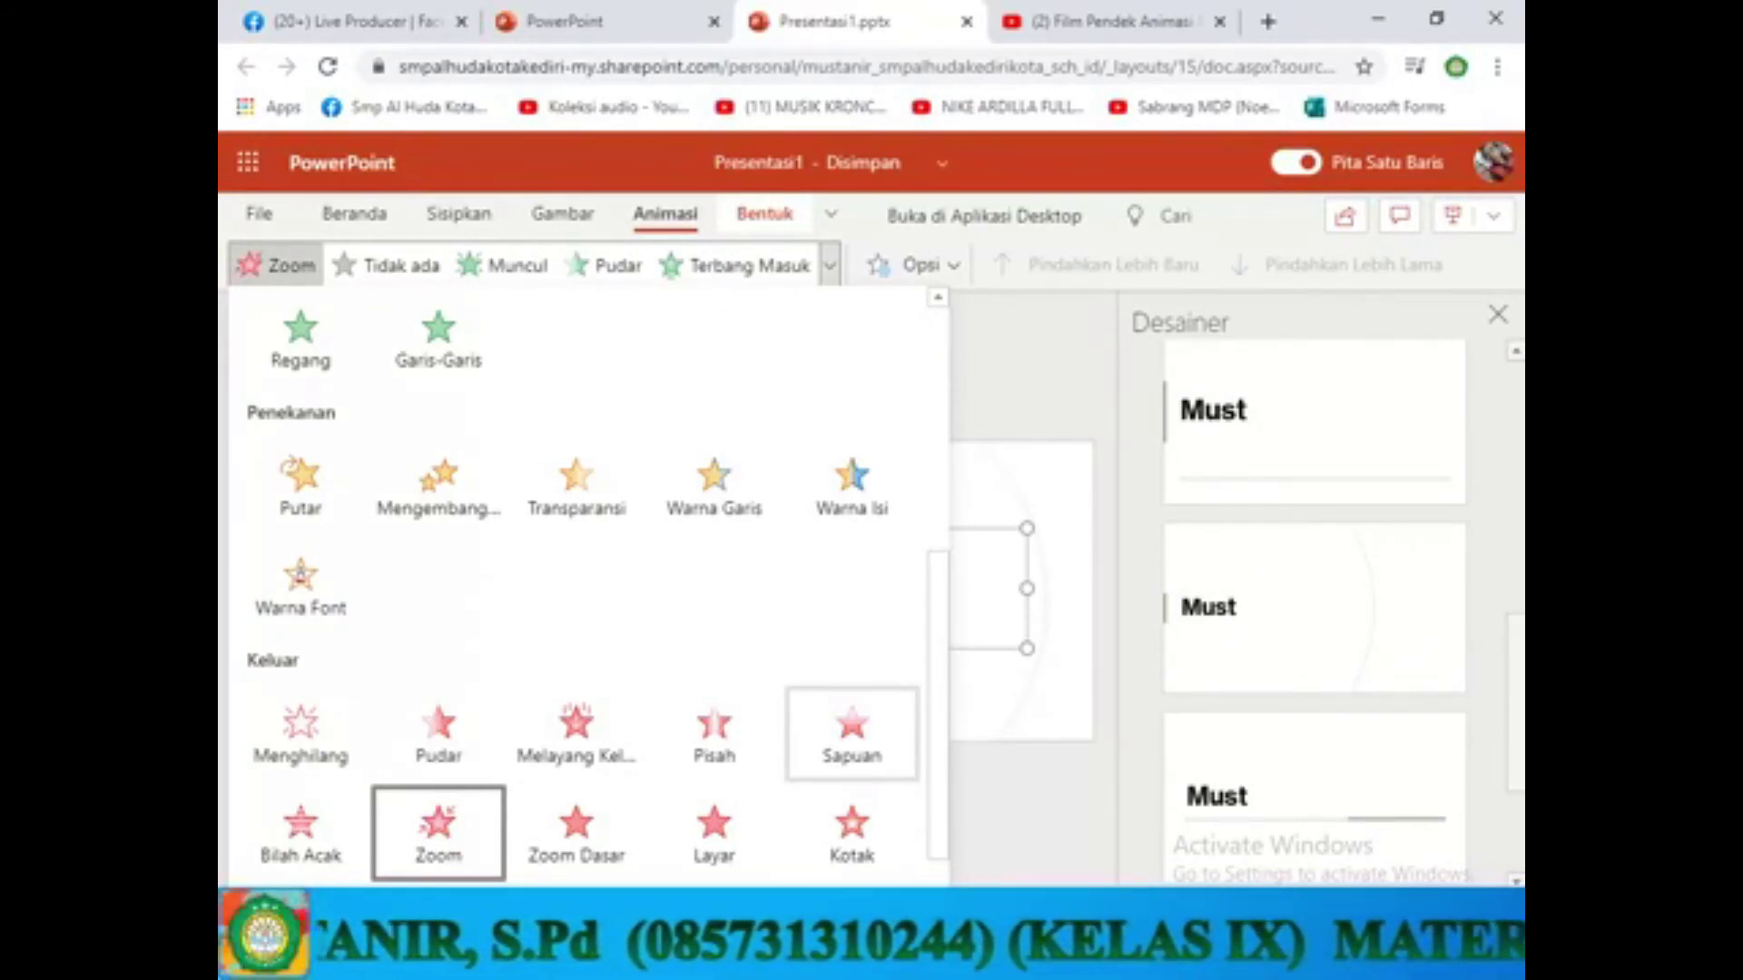
pyautogui.scroll(-1, 950, 860)
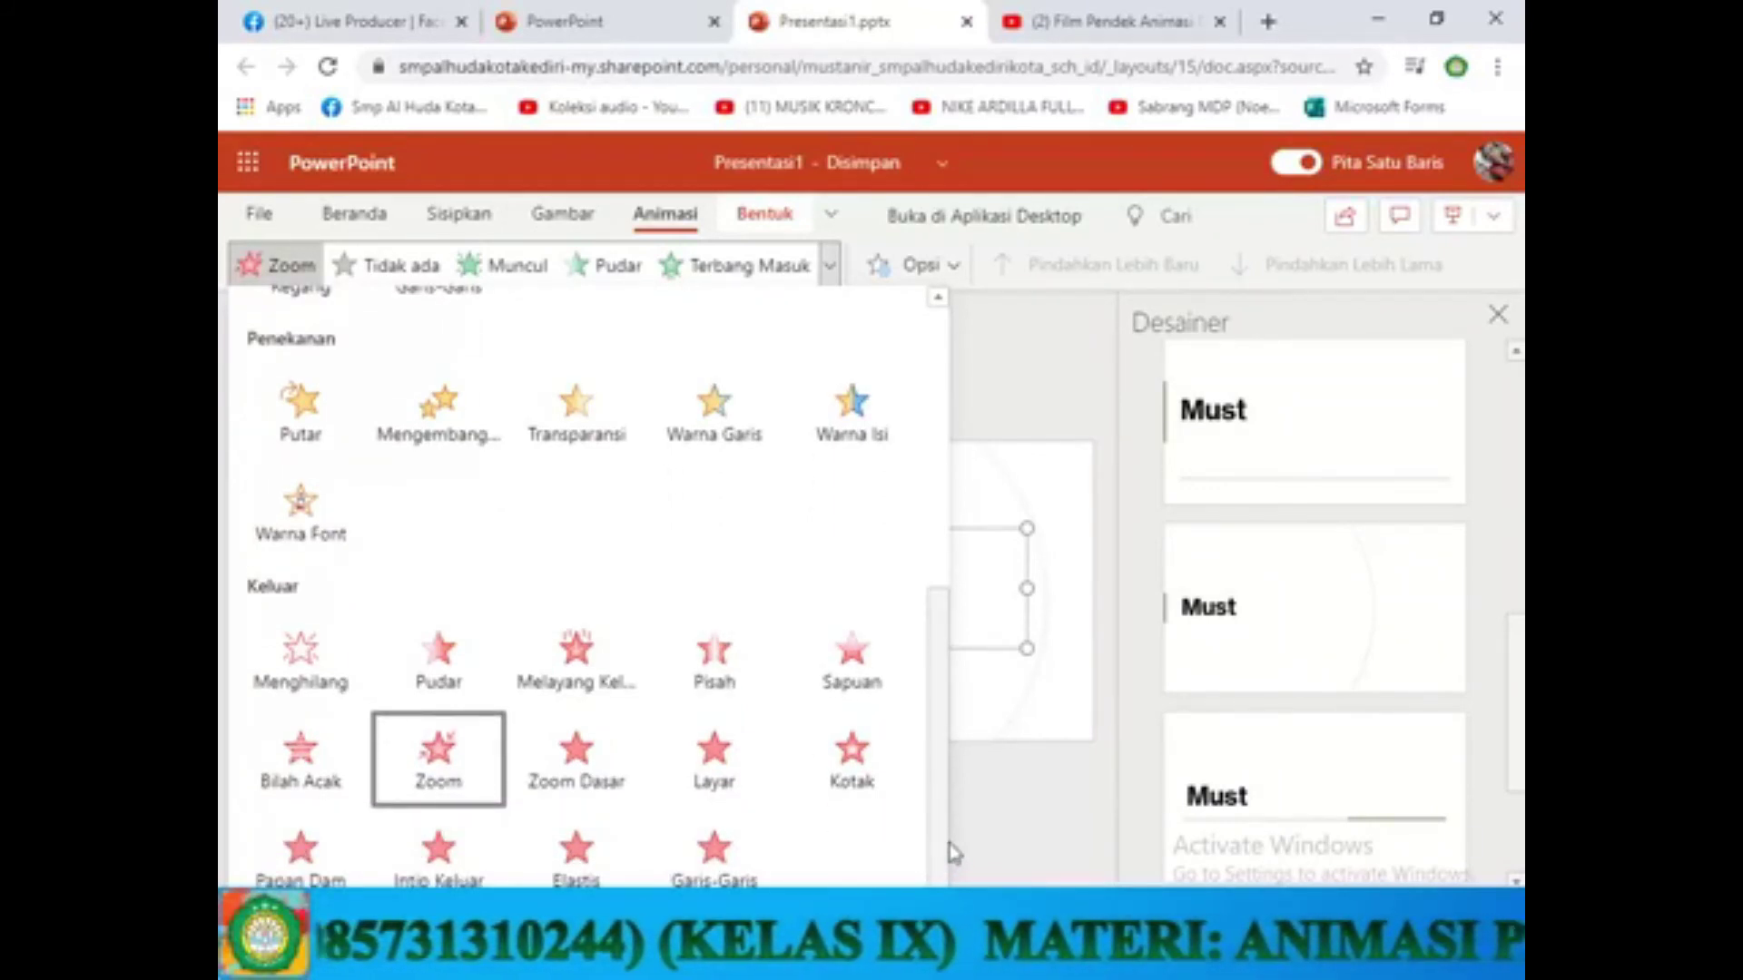
pyautogui.click(1087, 386)
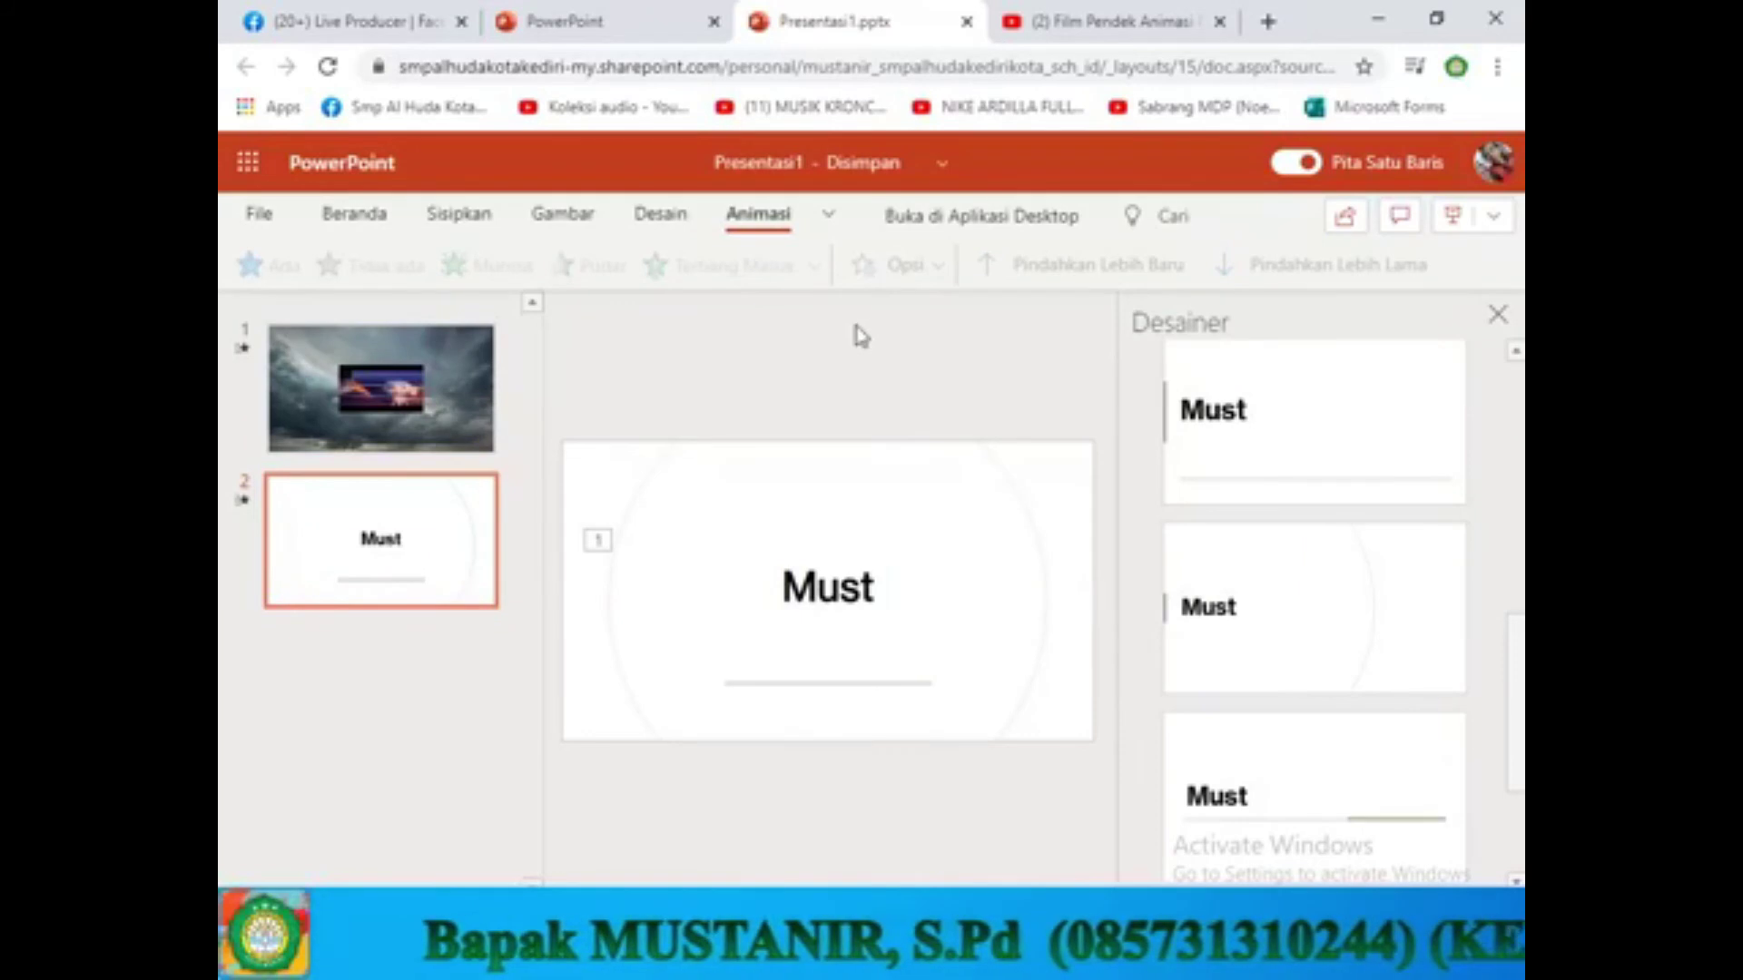
# - Browse the Design, Draw, Insert and Home tabs, then open and close the More Tabs list
pyautogui.click(682, 226)
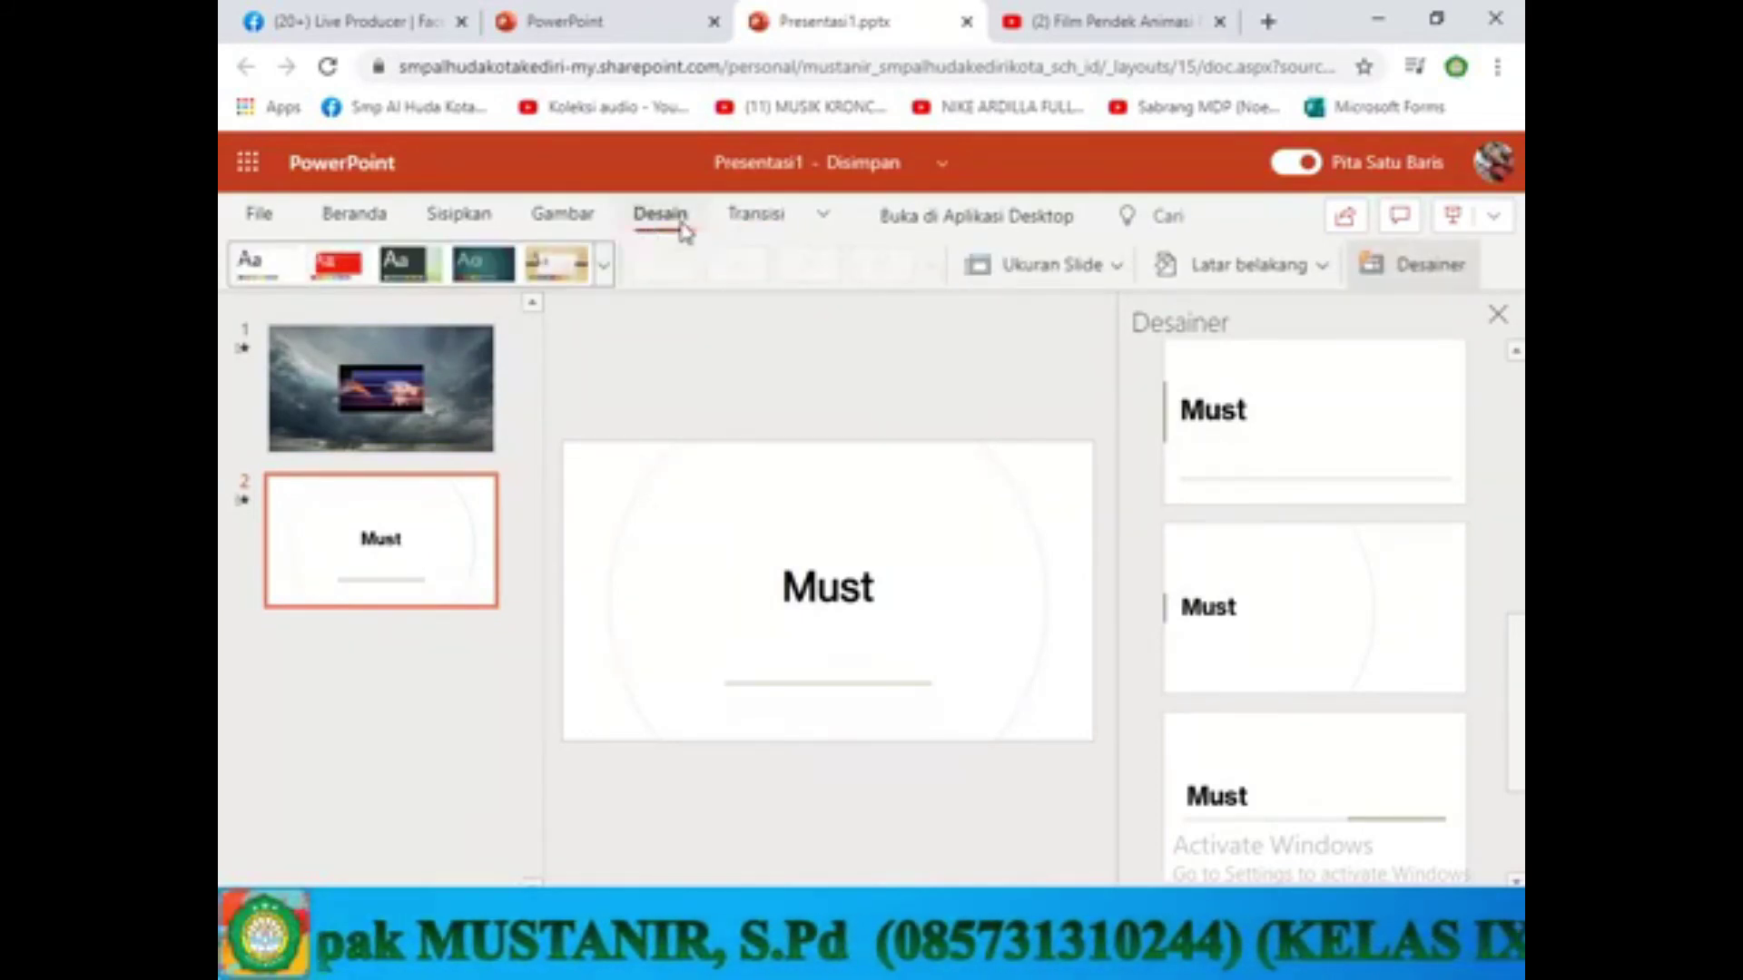
pyautogui.click(568, 227)
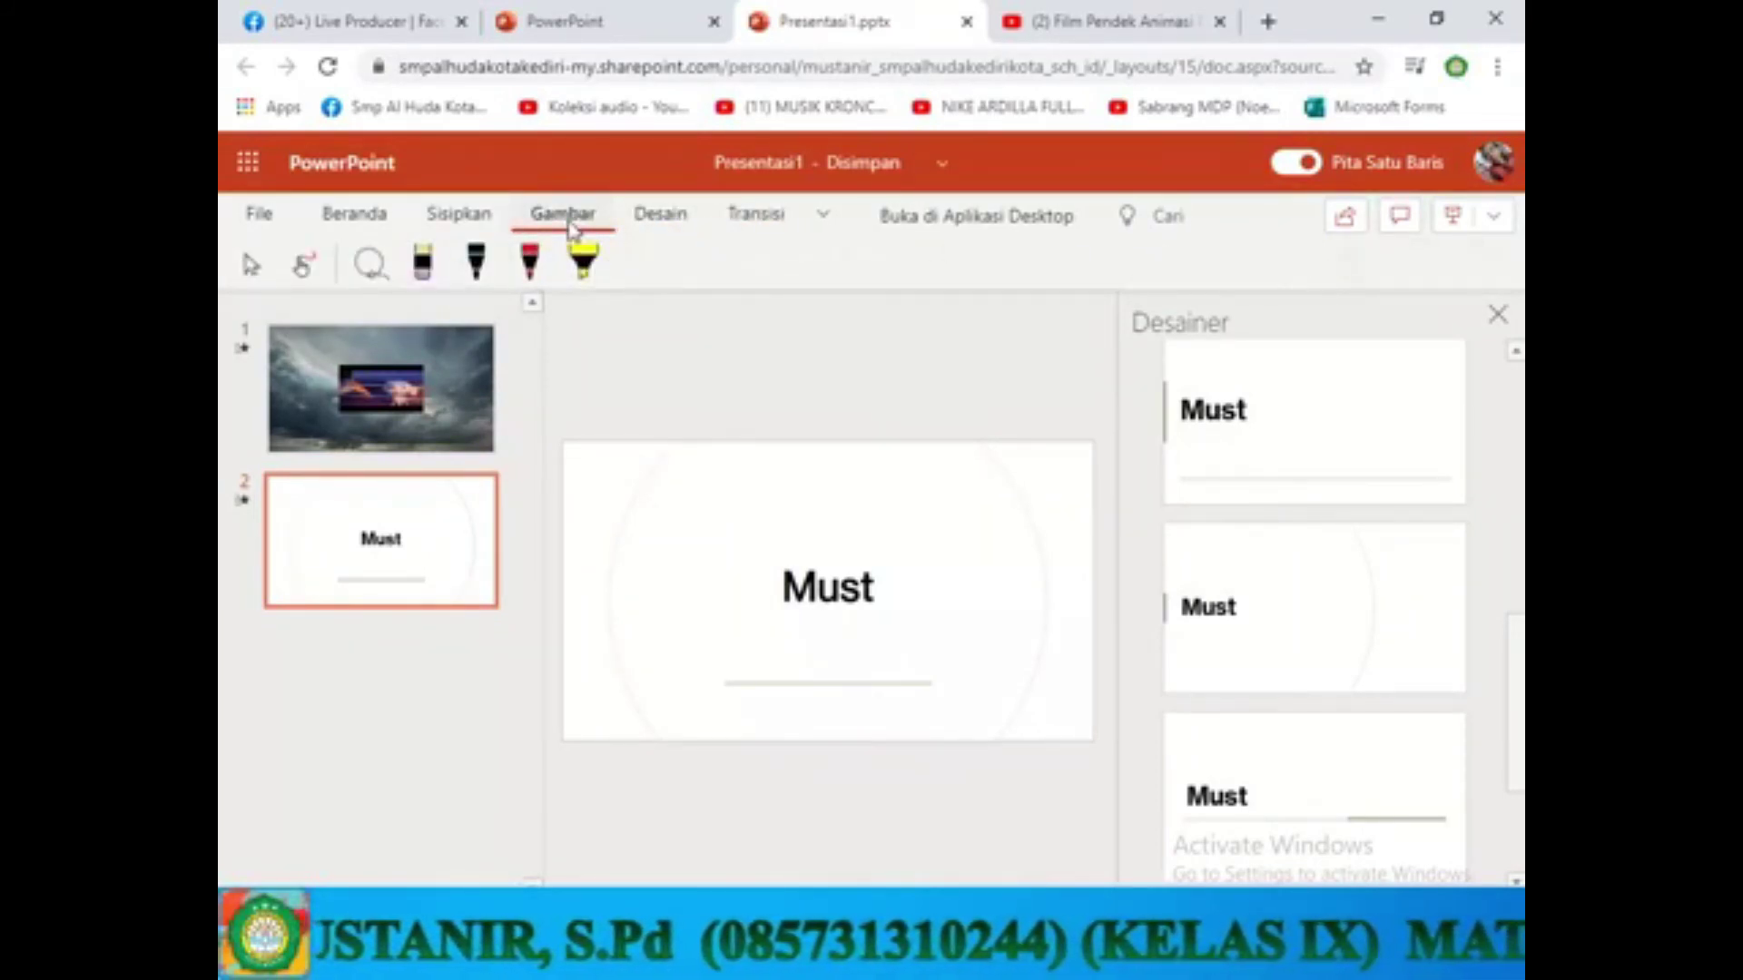
pyautogui.click(454, 222)
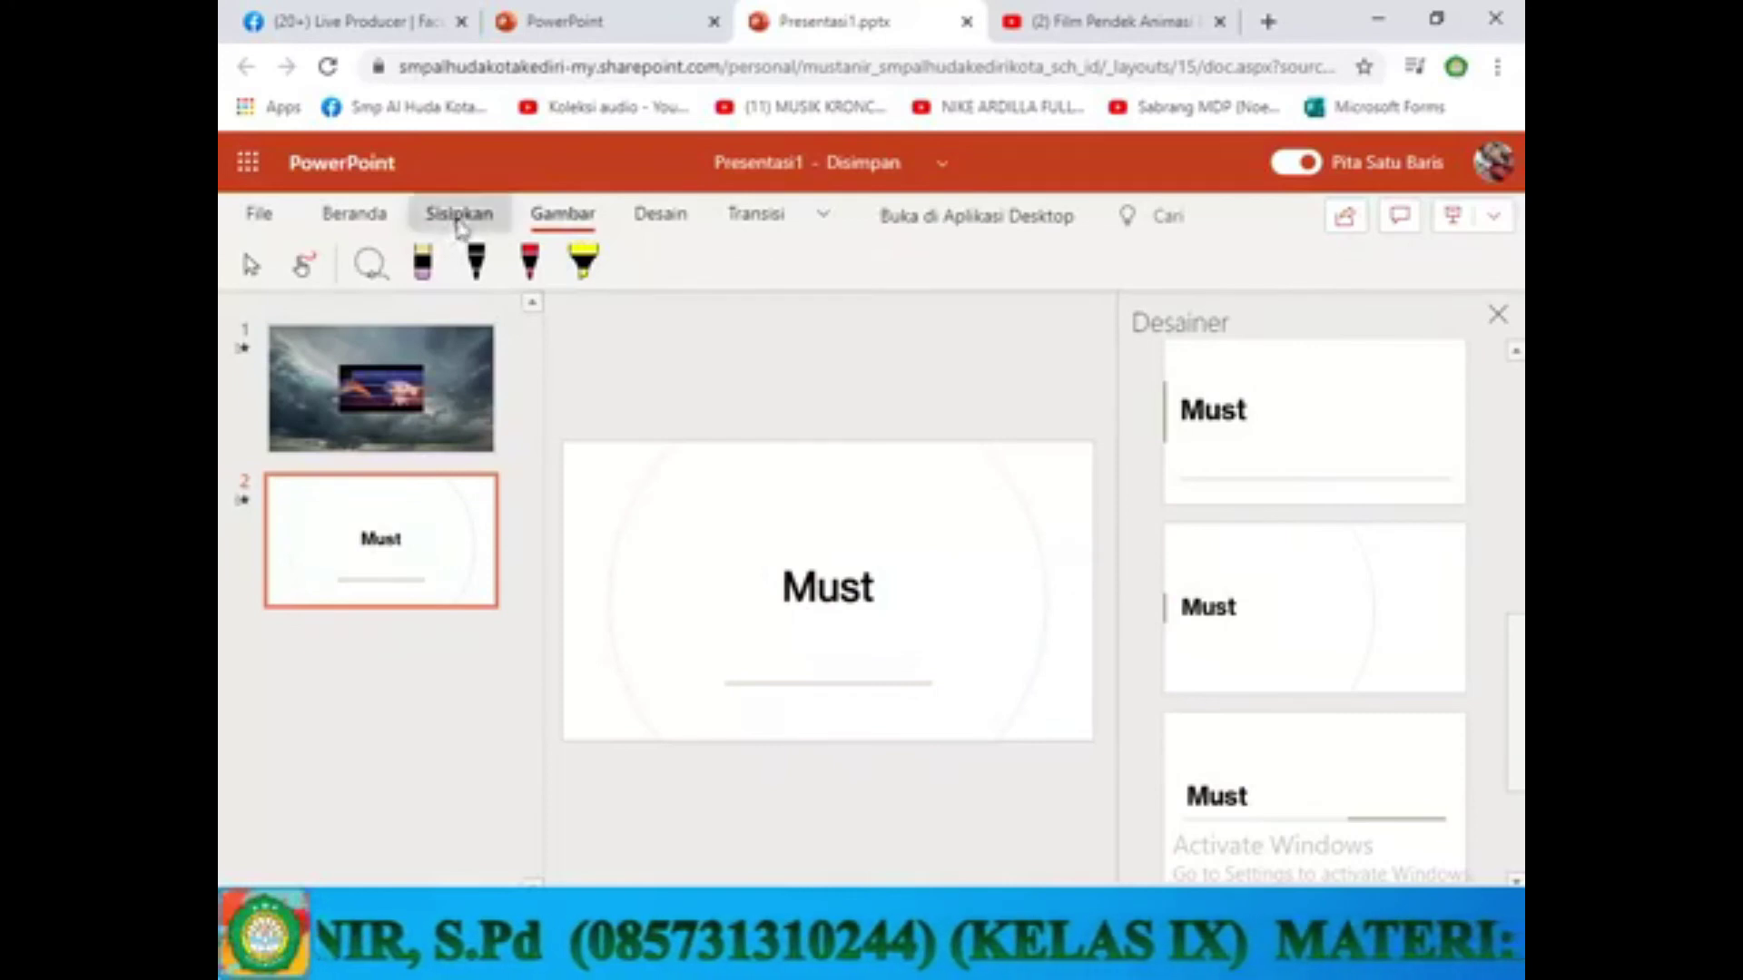
pyautogui.click(373, 223)
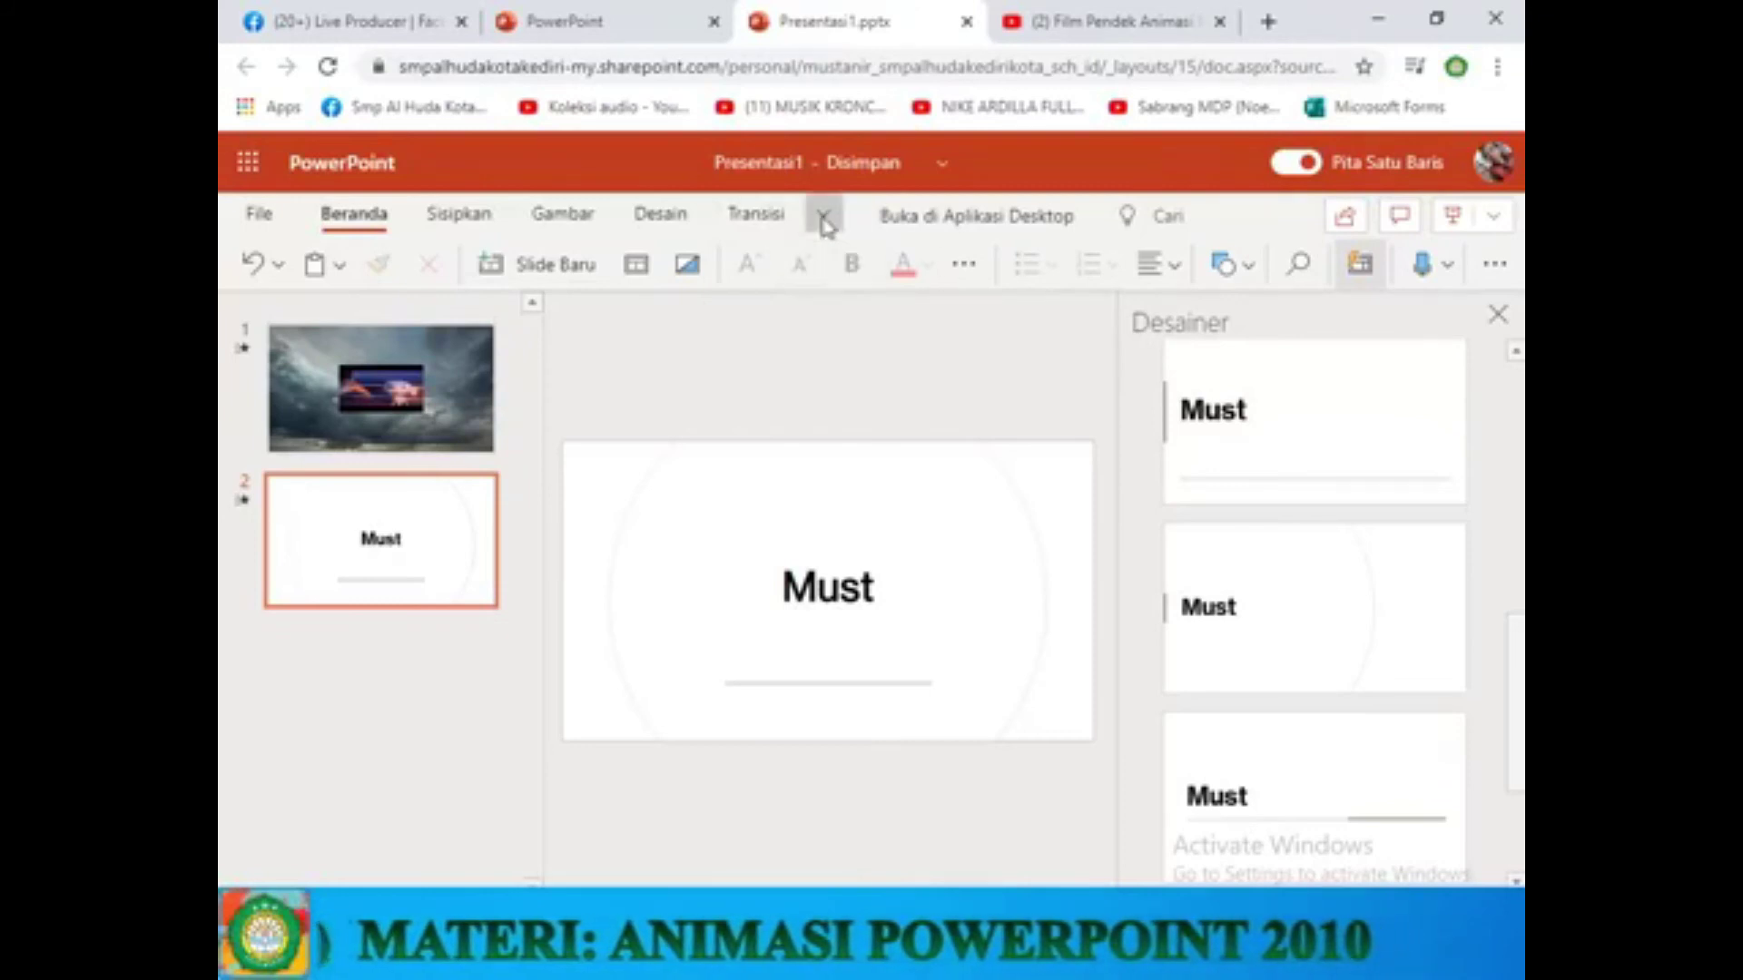
pyautogui.click(824, 220)
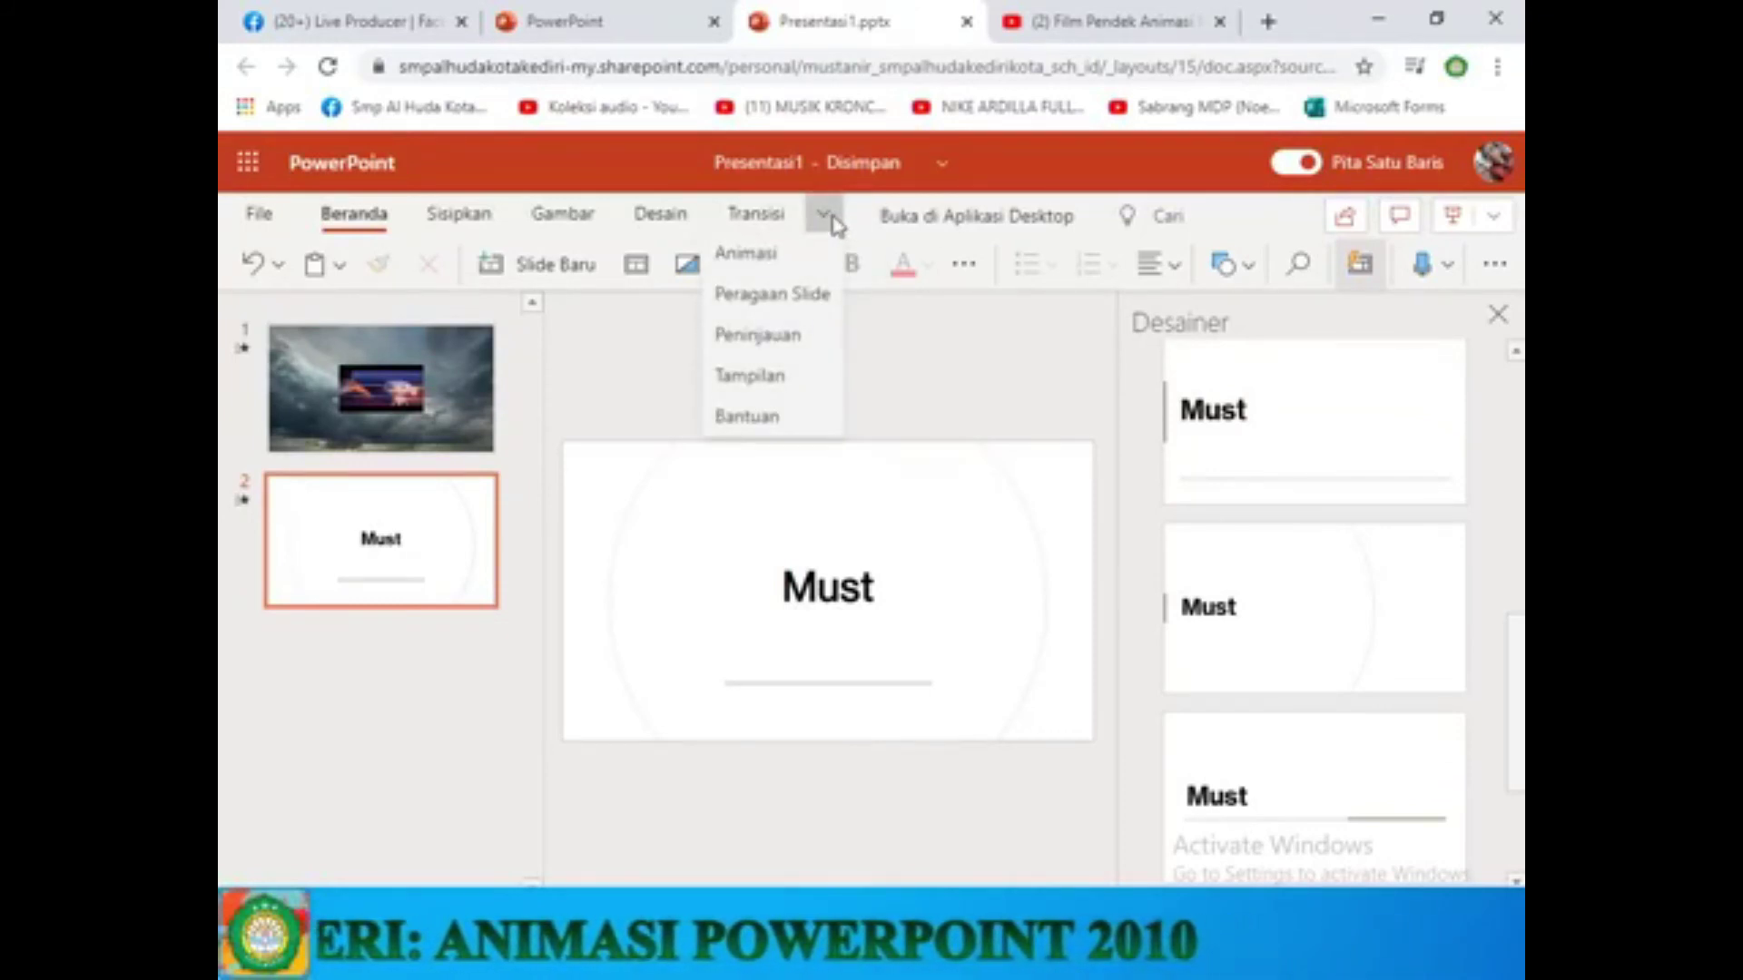
pyautogui.click(1093, 368)
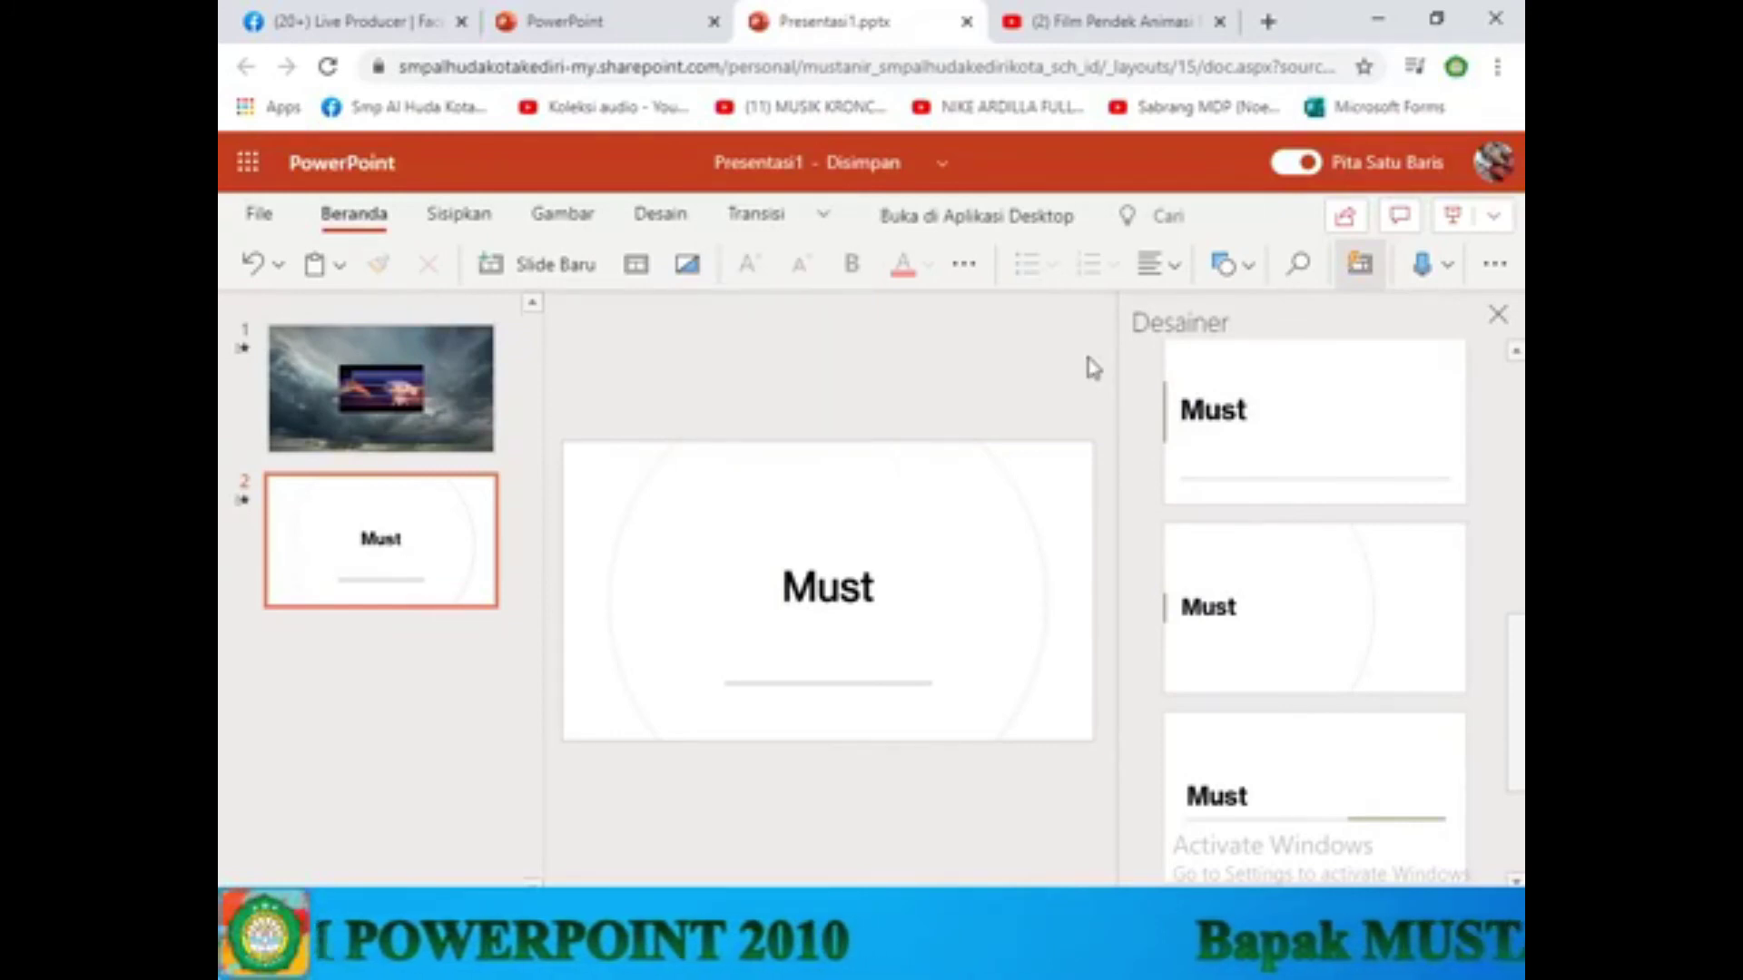
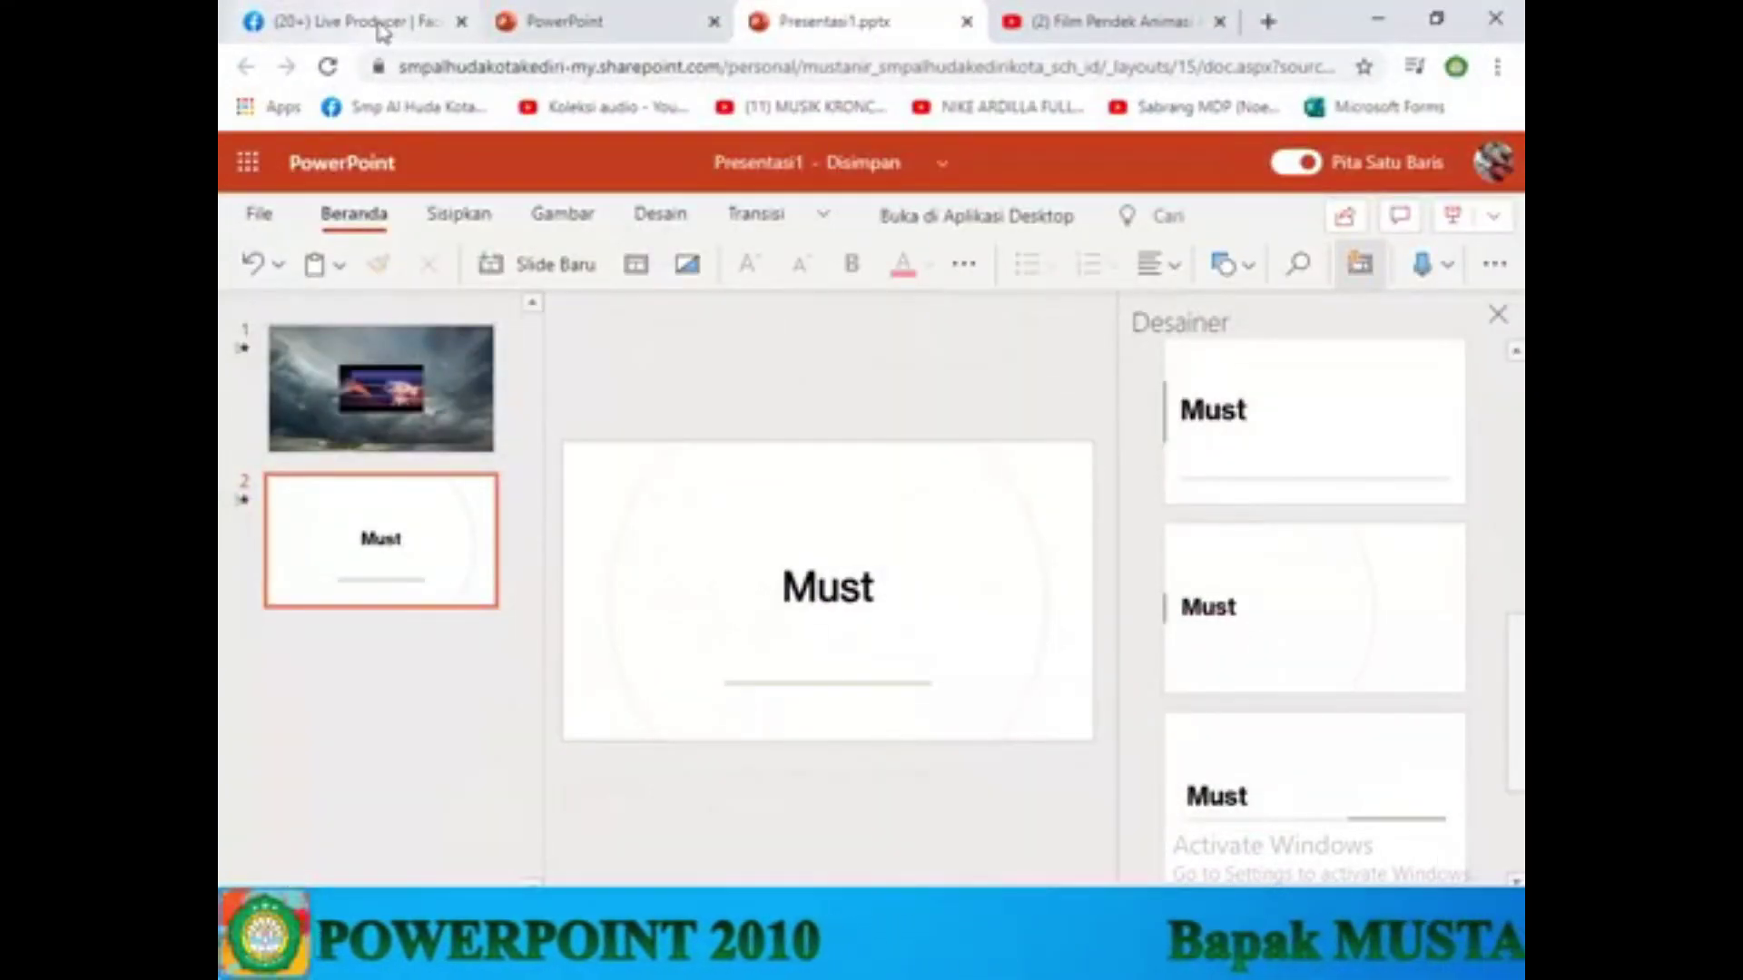
# - Bring up the PowerPoint start page showing the blank presentation, Madison, Atlas and Galeri templates
pyautogui.click(597, 32)
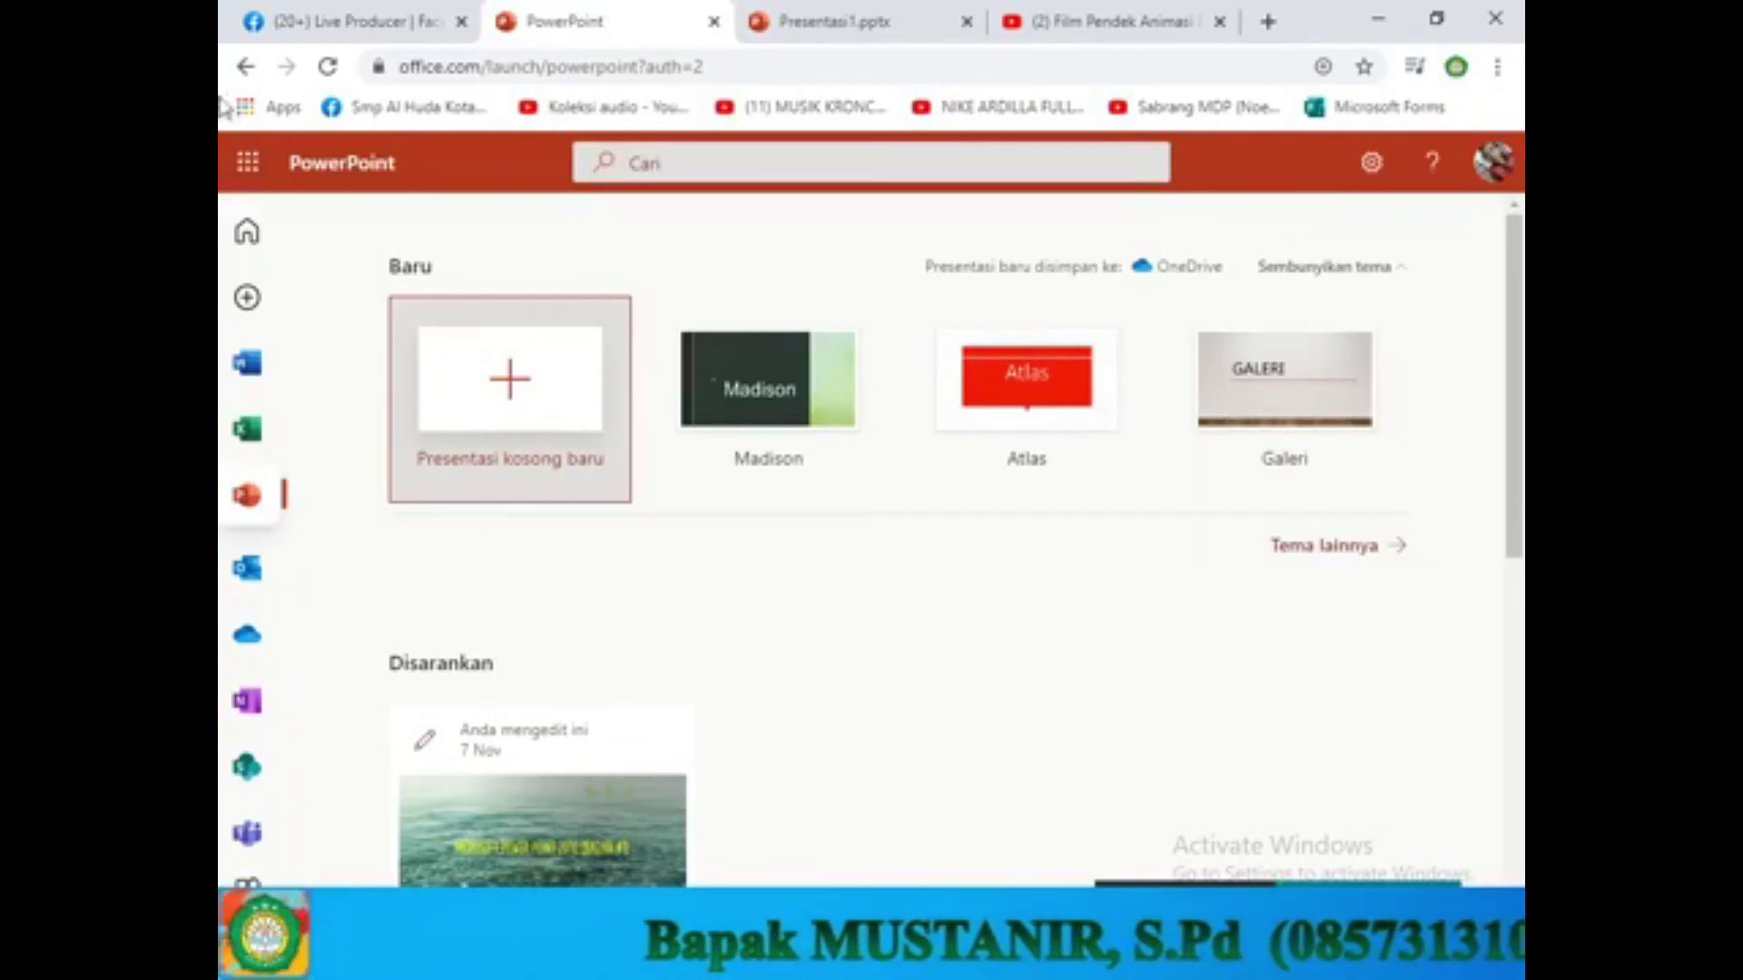
pyautogui.click(357, 24)
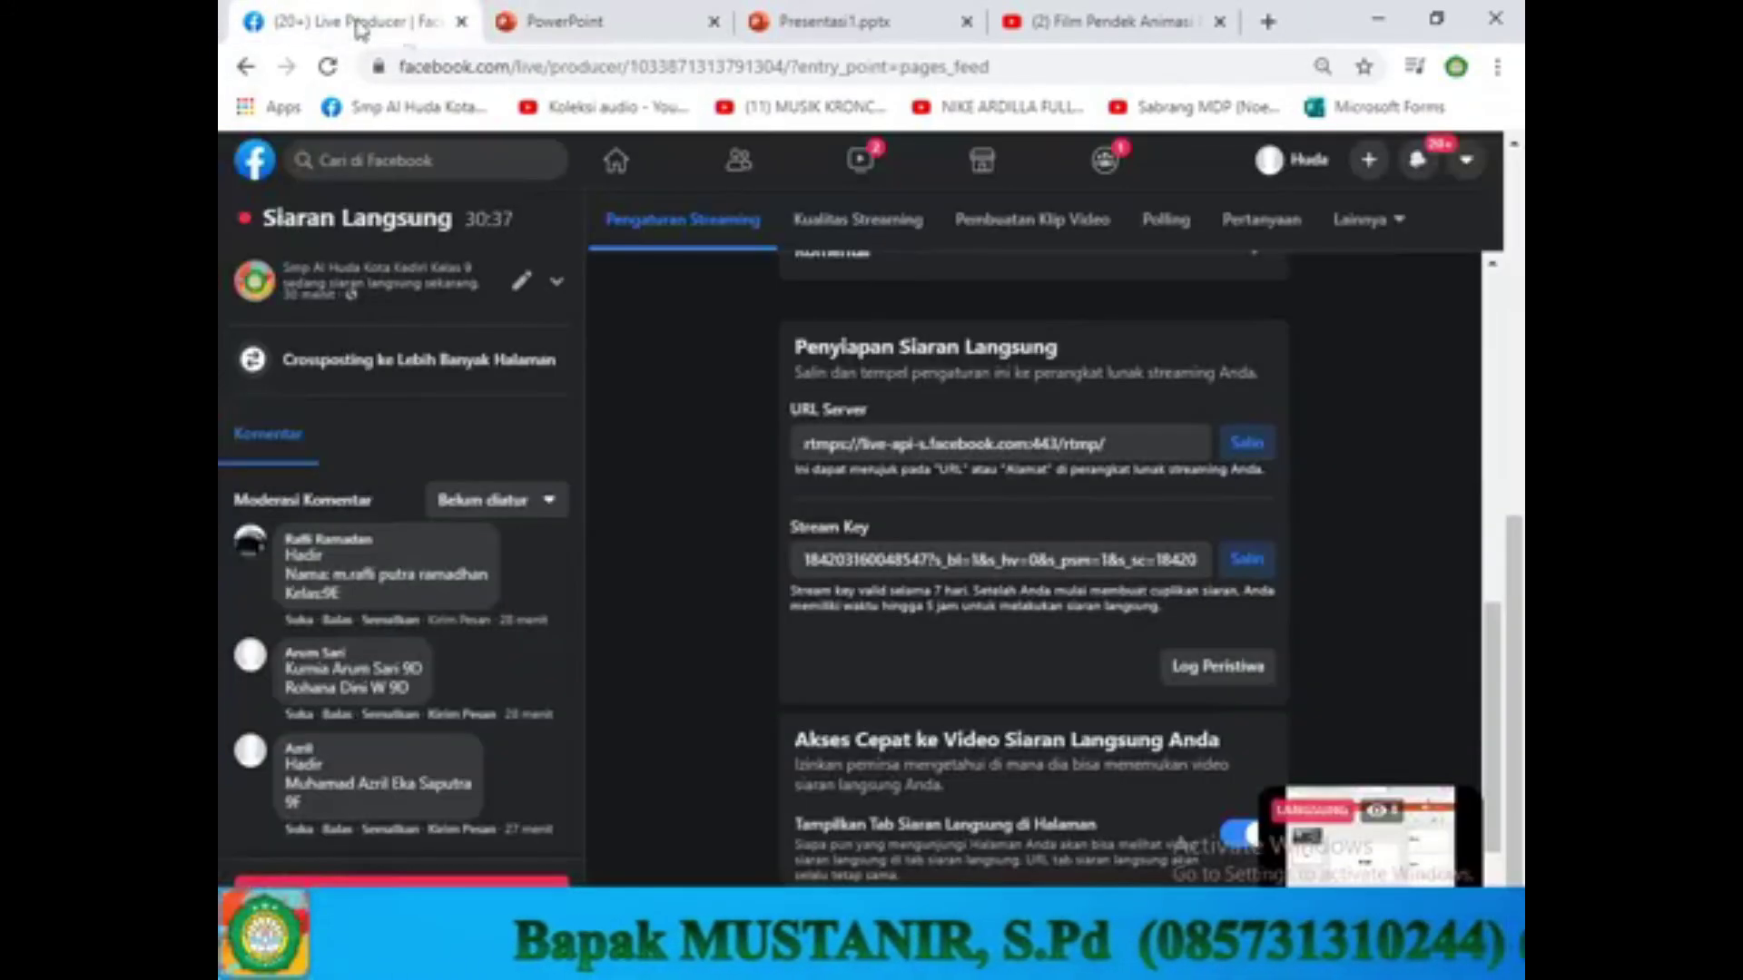
pyautogui.click(610, 35)
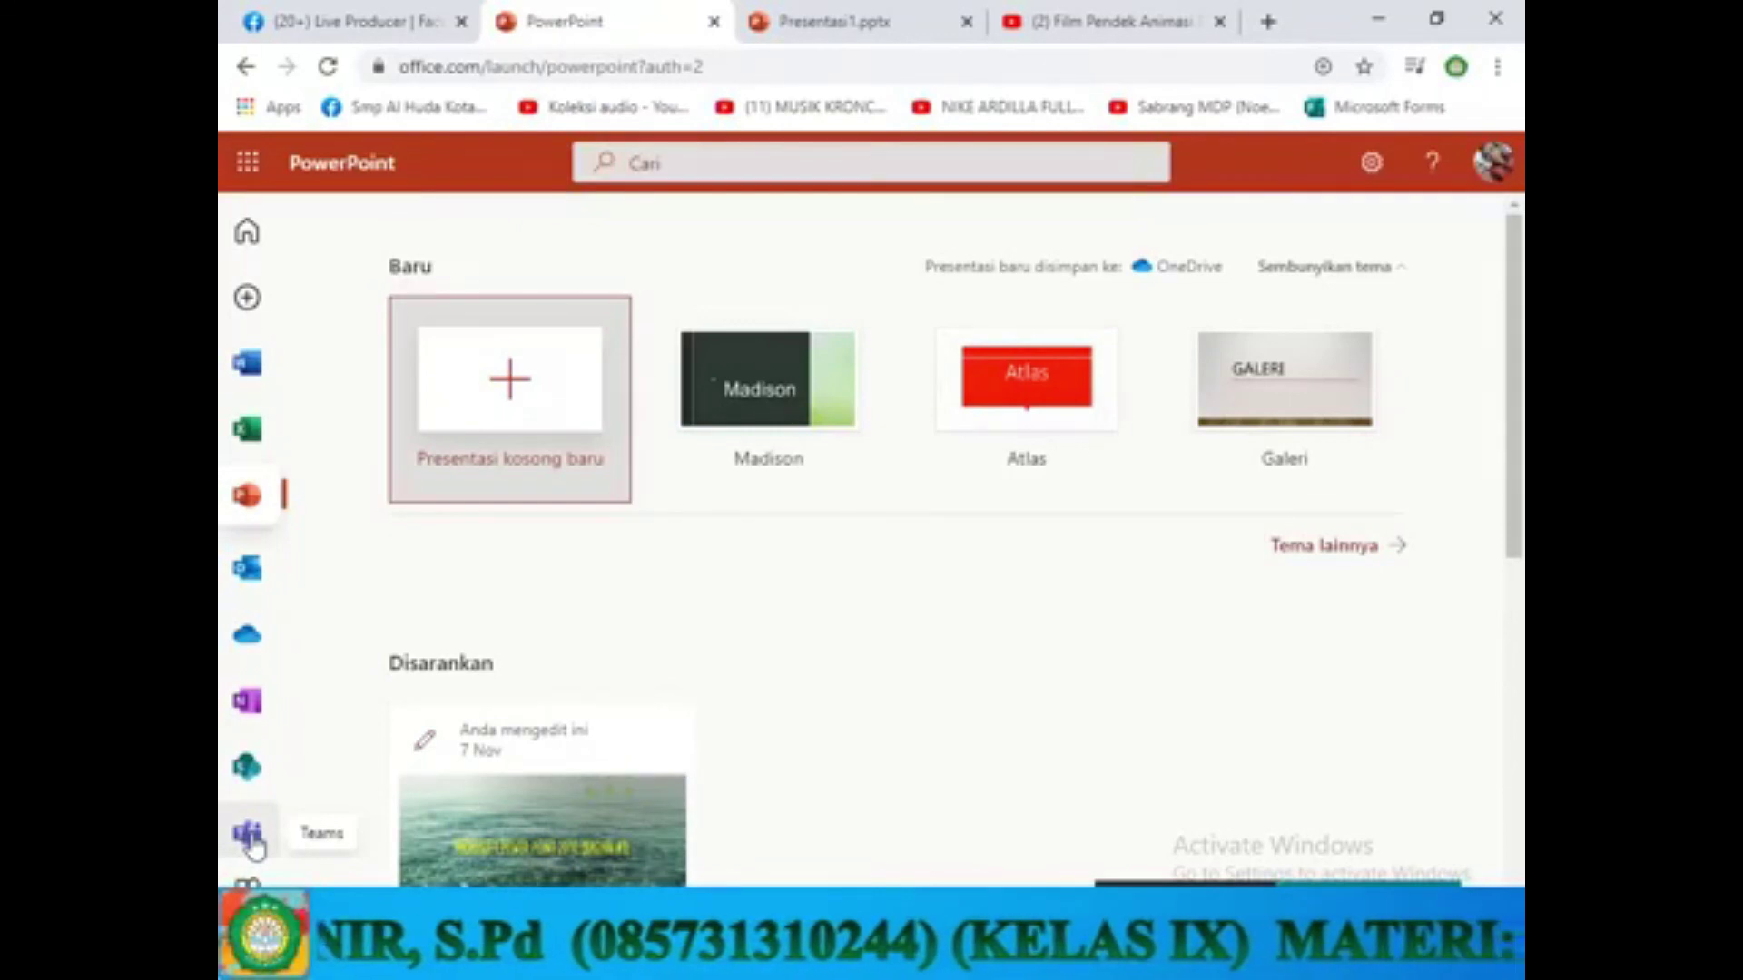
# - Open Microsoft Teams in the browser using the web app instead of the desktop app
pyautogui.click(247, 832)
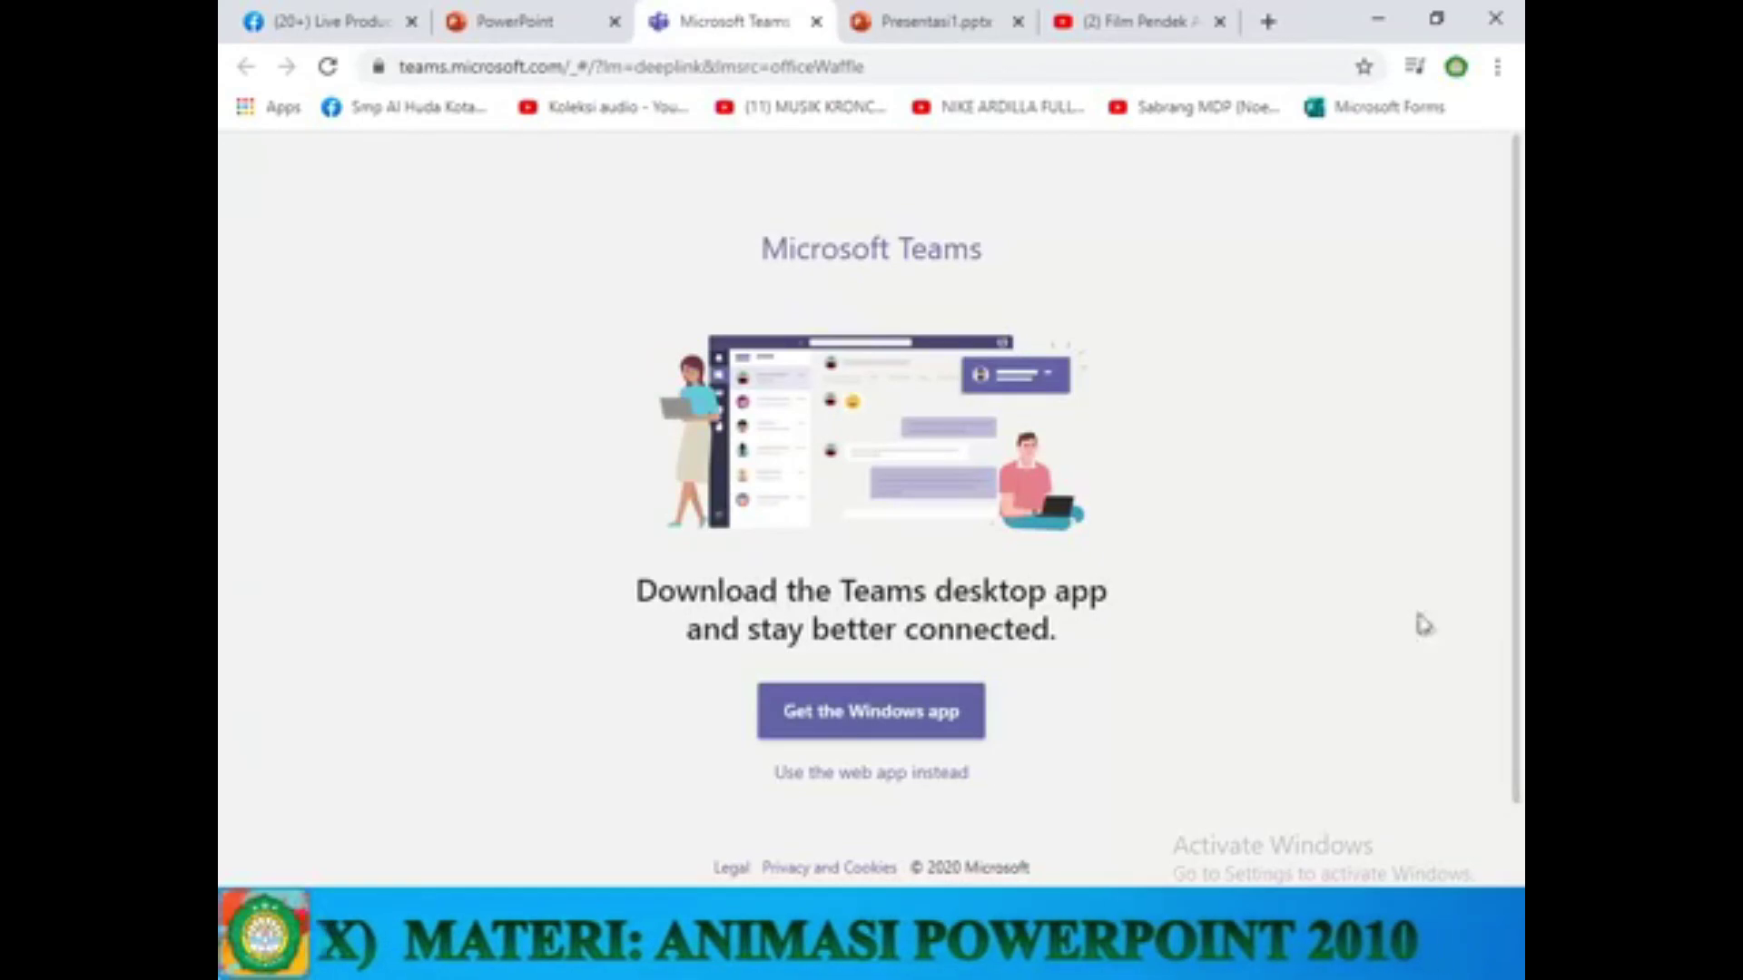
pyautogui.click(895, 788)
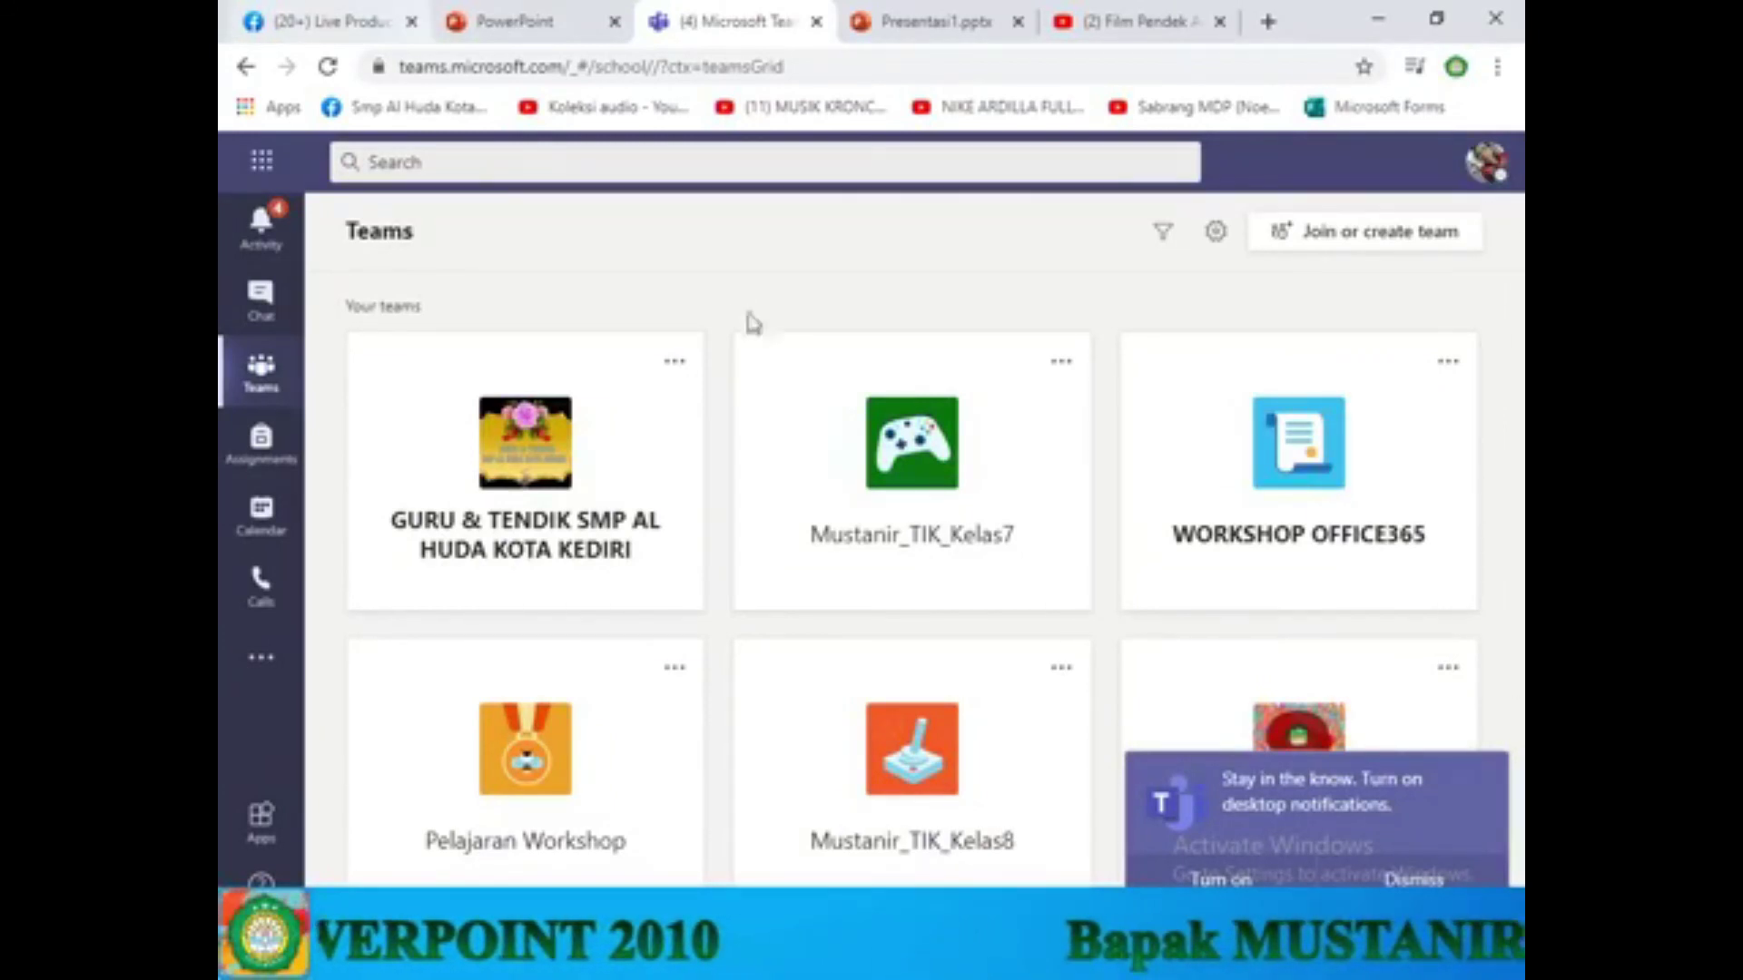
pyautogui.scroll(-4, 1268, 510)
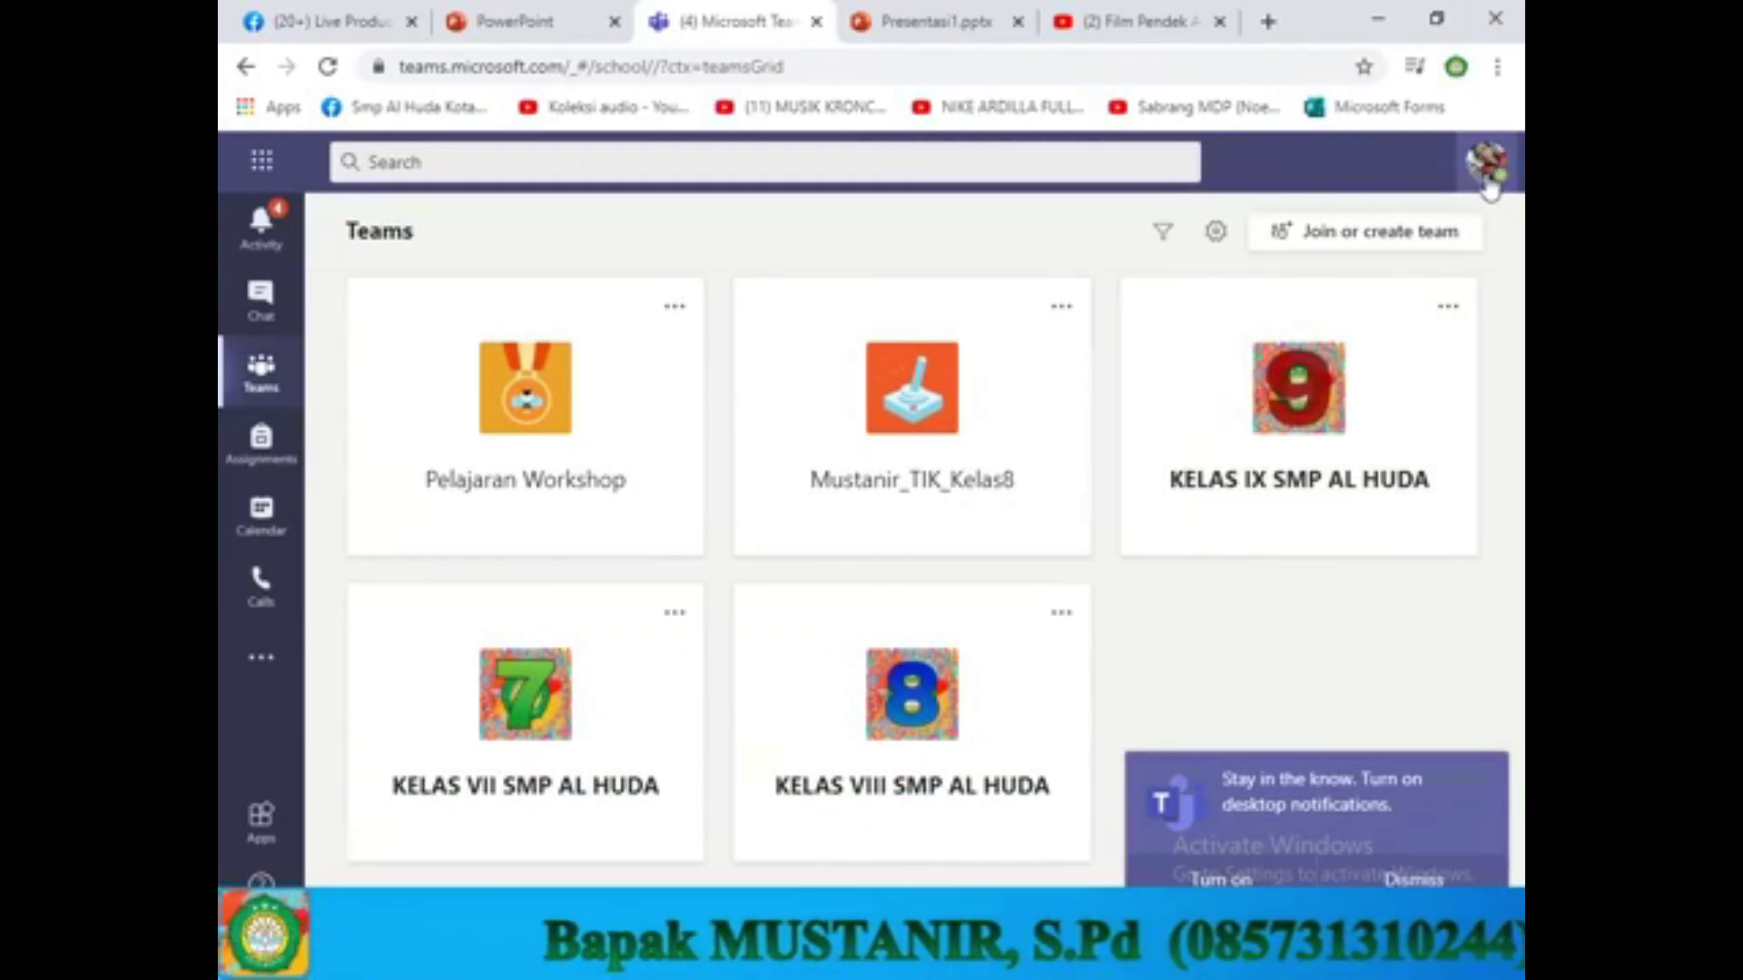
pyautogui.click(1486, 165)
pyautogui.click(994, 235)
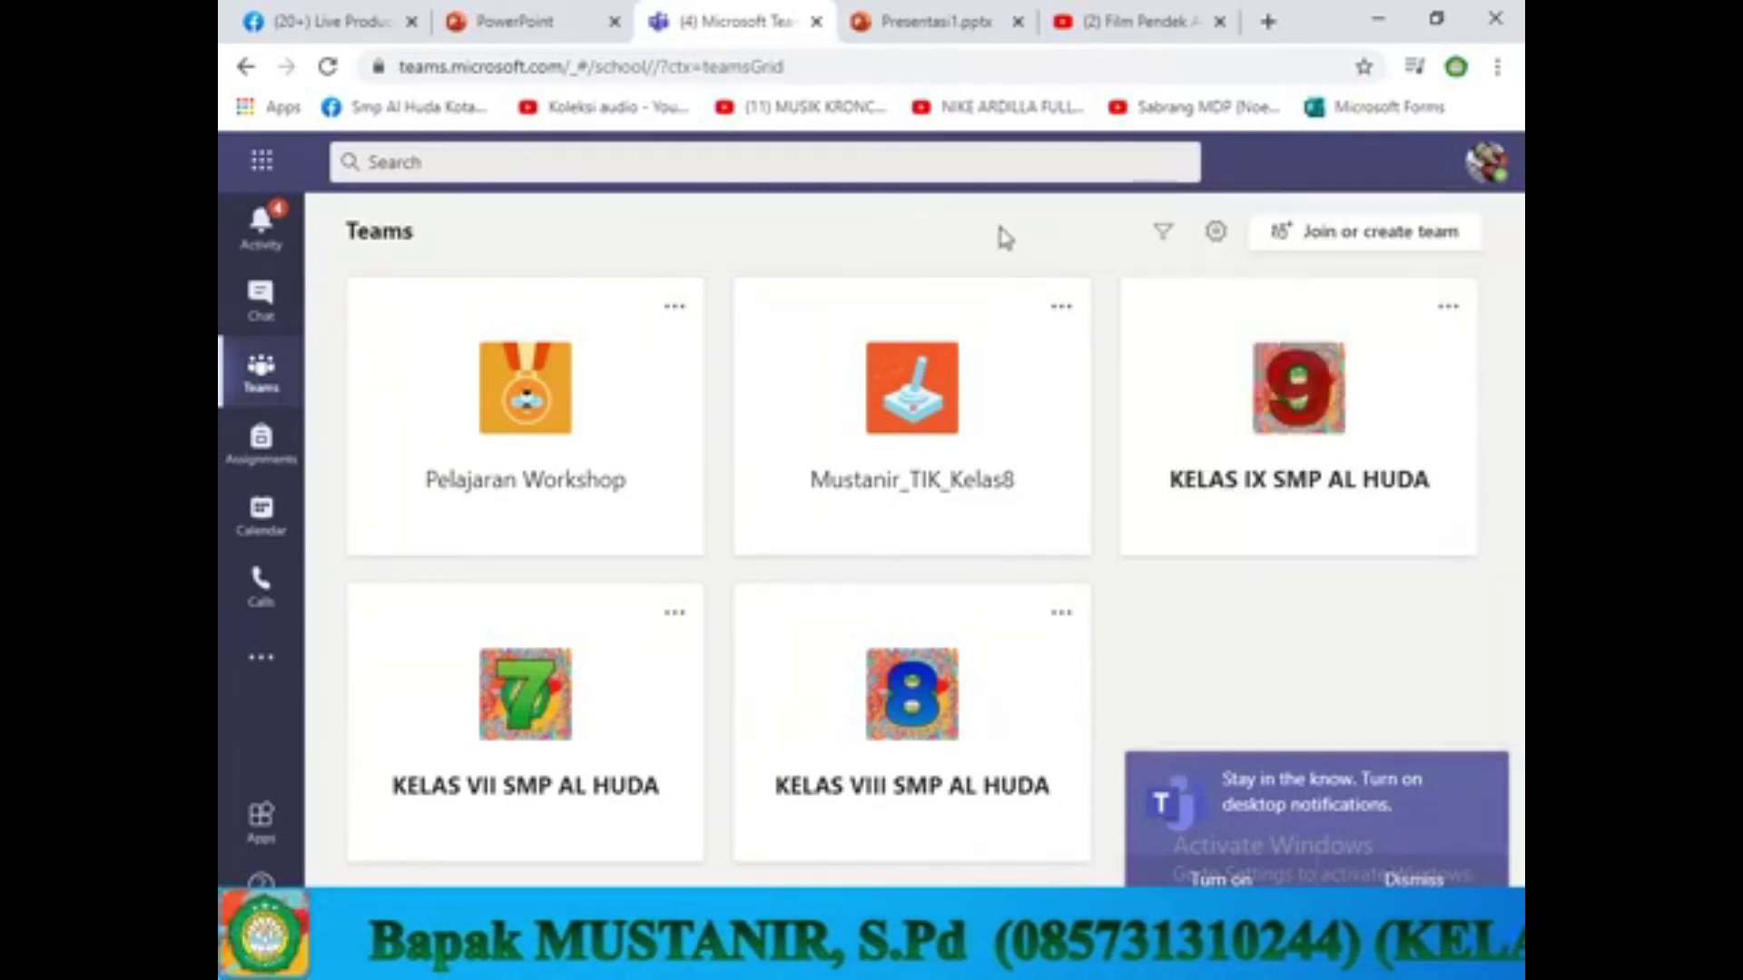
# - Open the hidden TIK channel of KELAS IX SMP AL HUDA and show the meeting options
pyautogui.click(1313, 420)
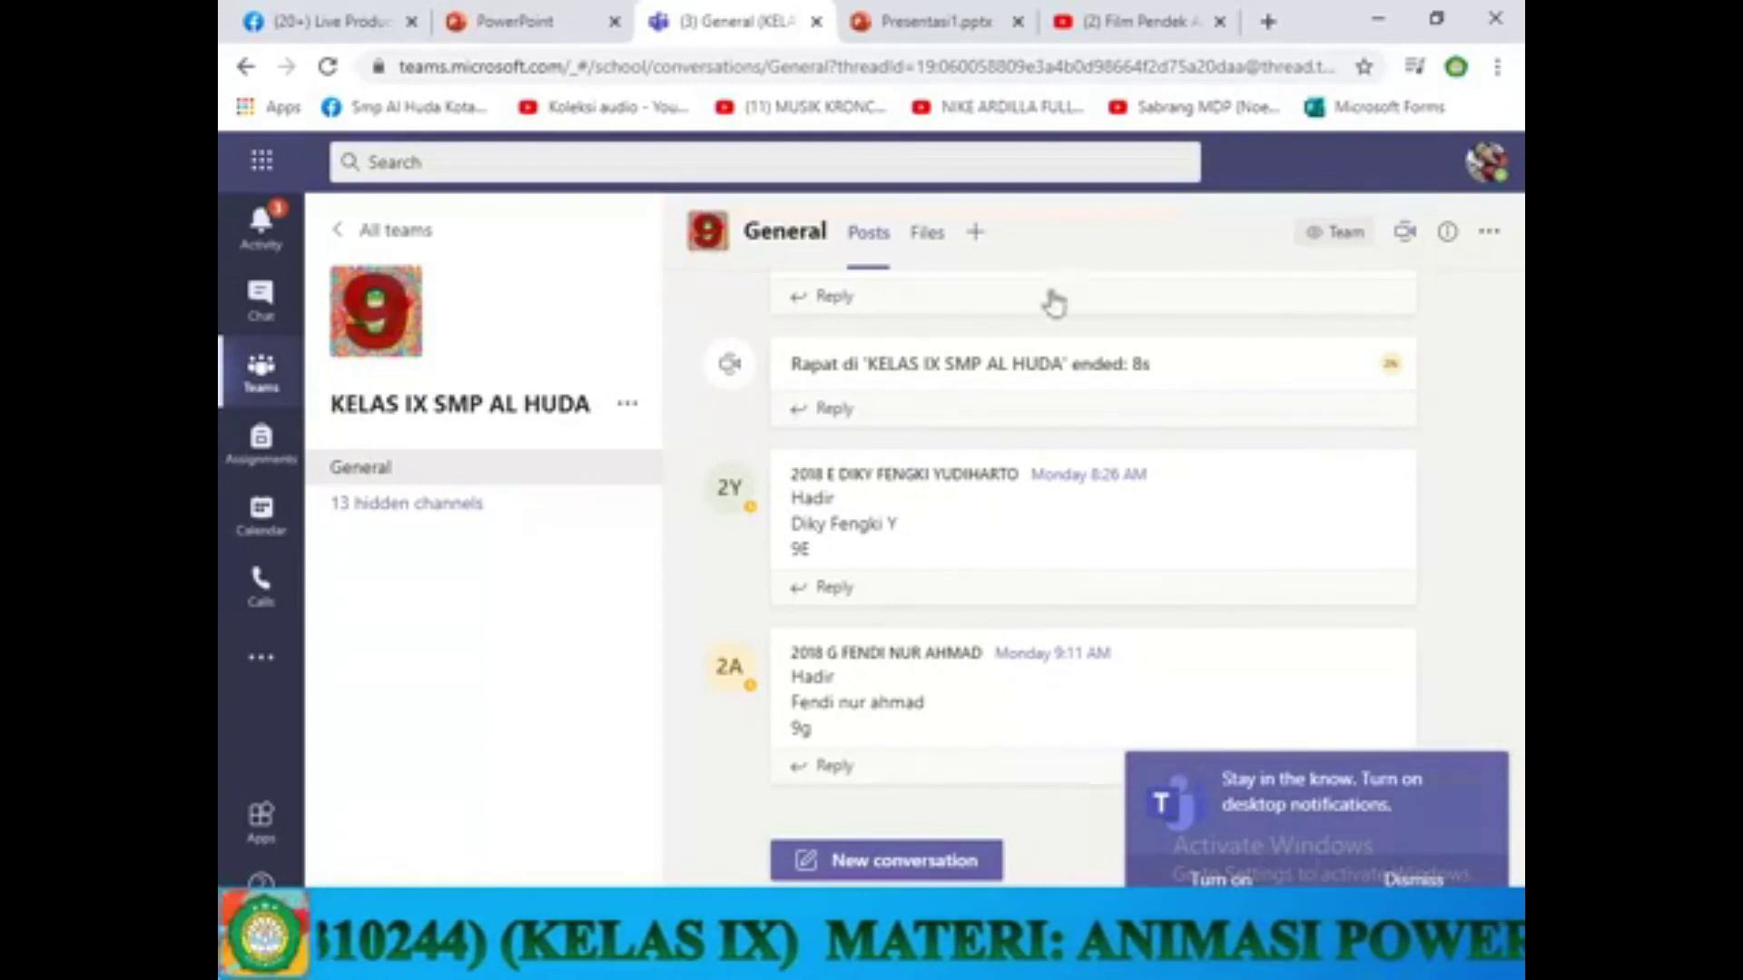
pyautogui.click(495, 531)
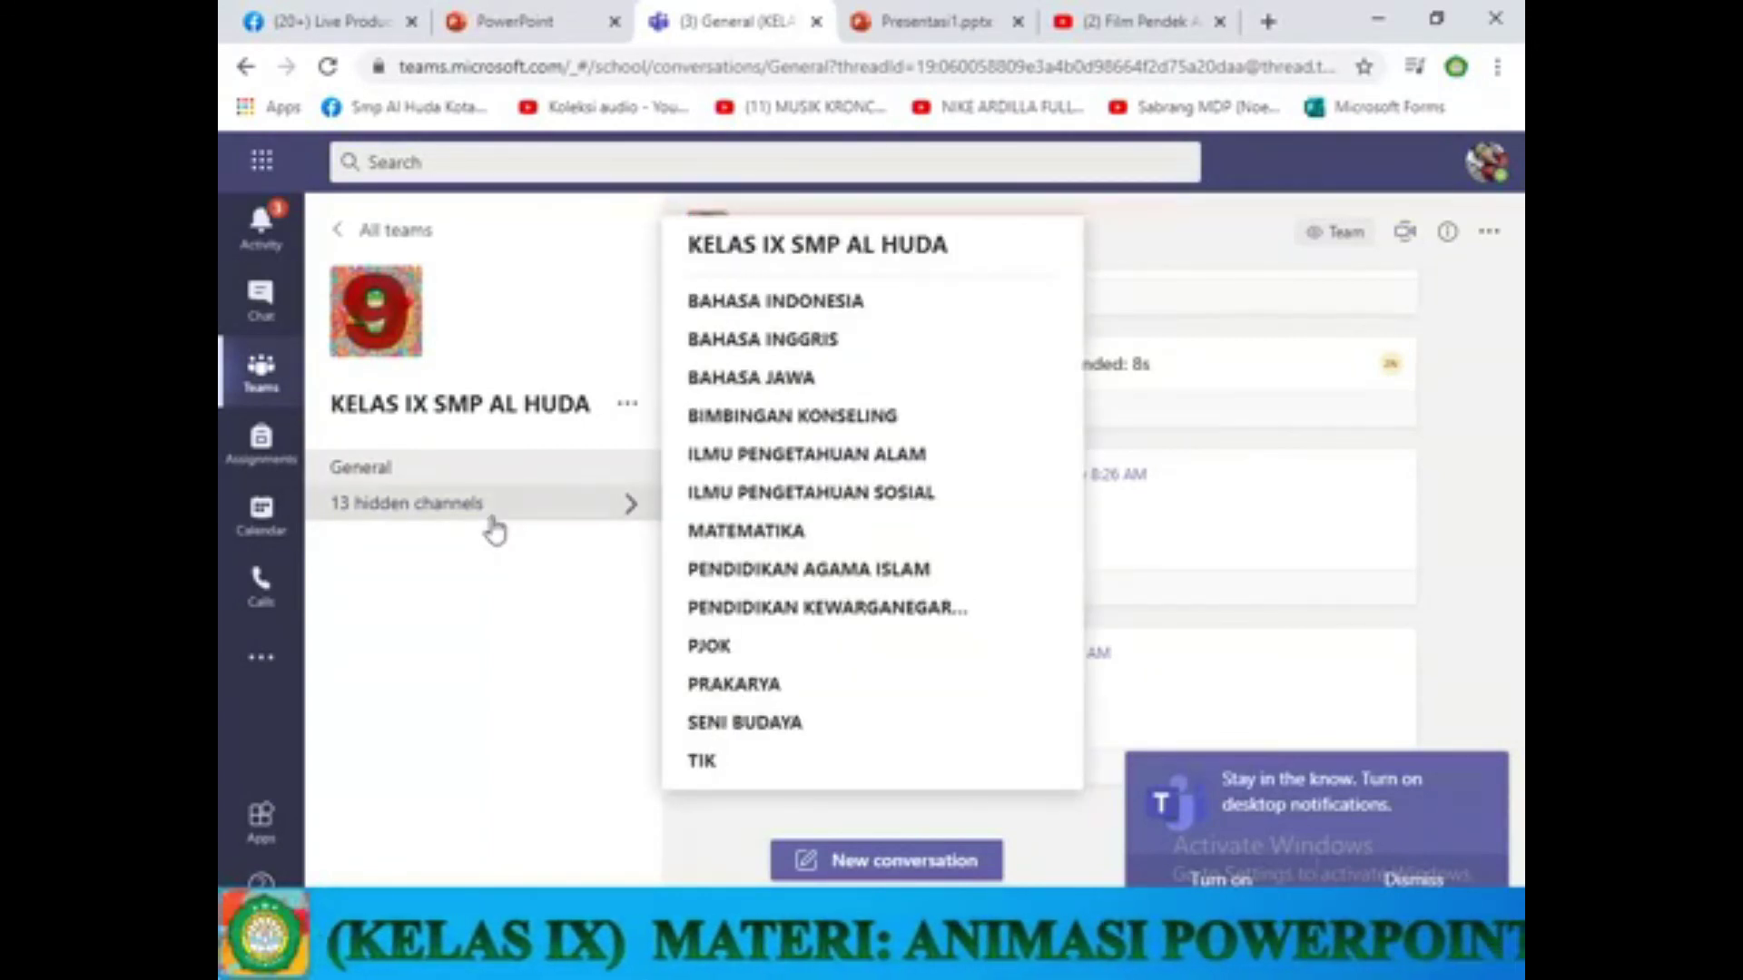
pyautogui.click(732, 764)
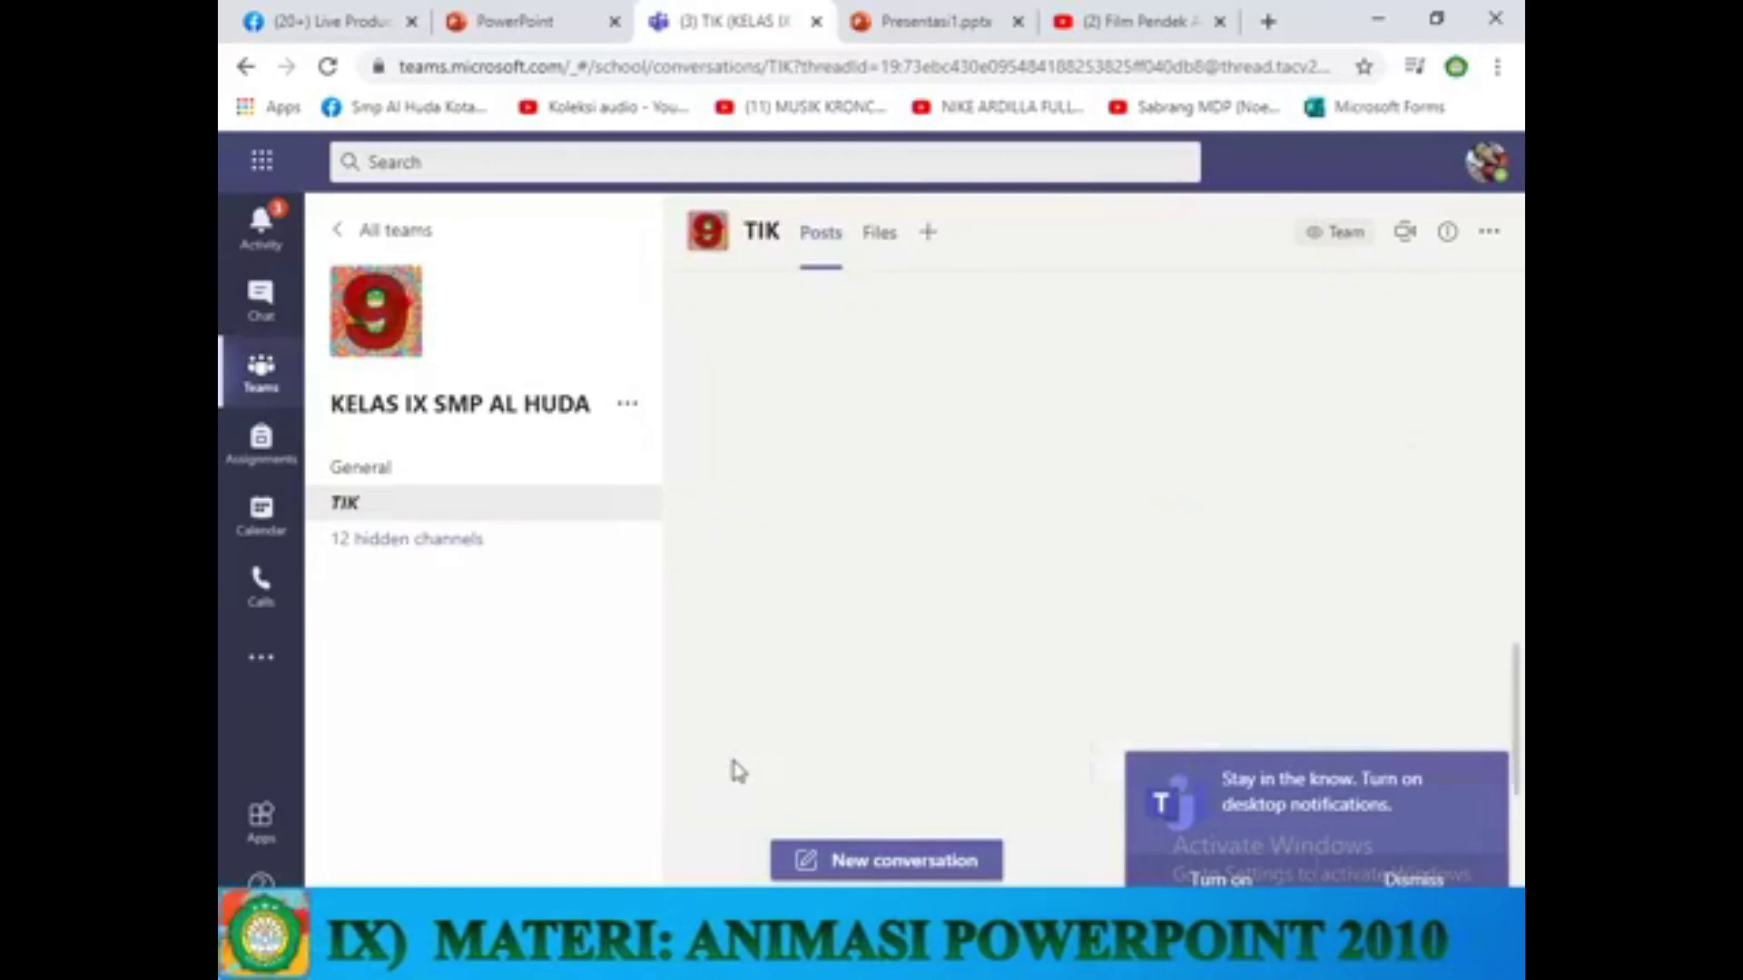
pyautogui.click(1404, 234)
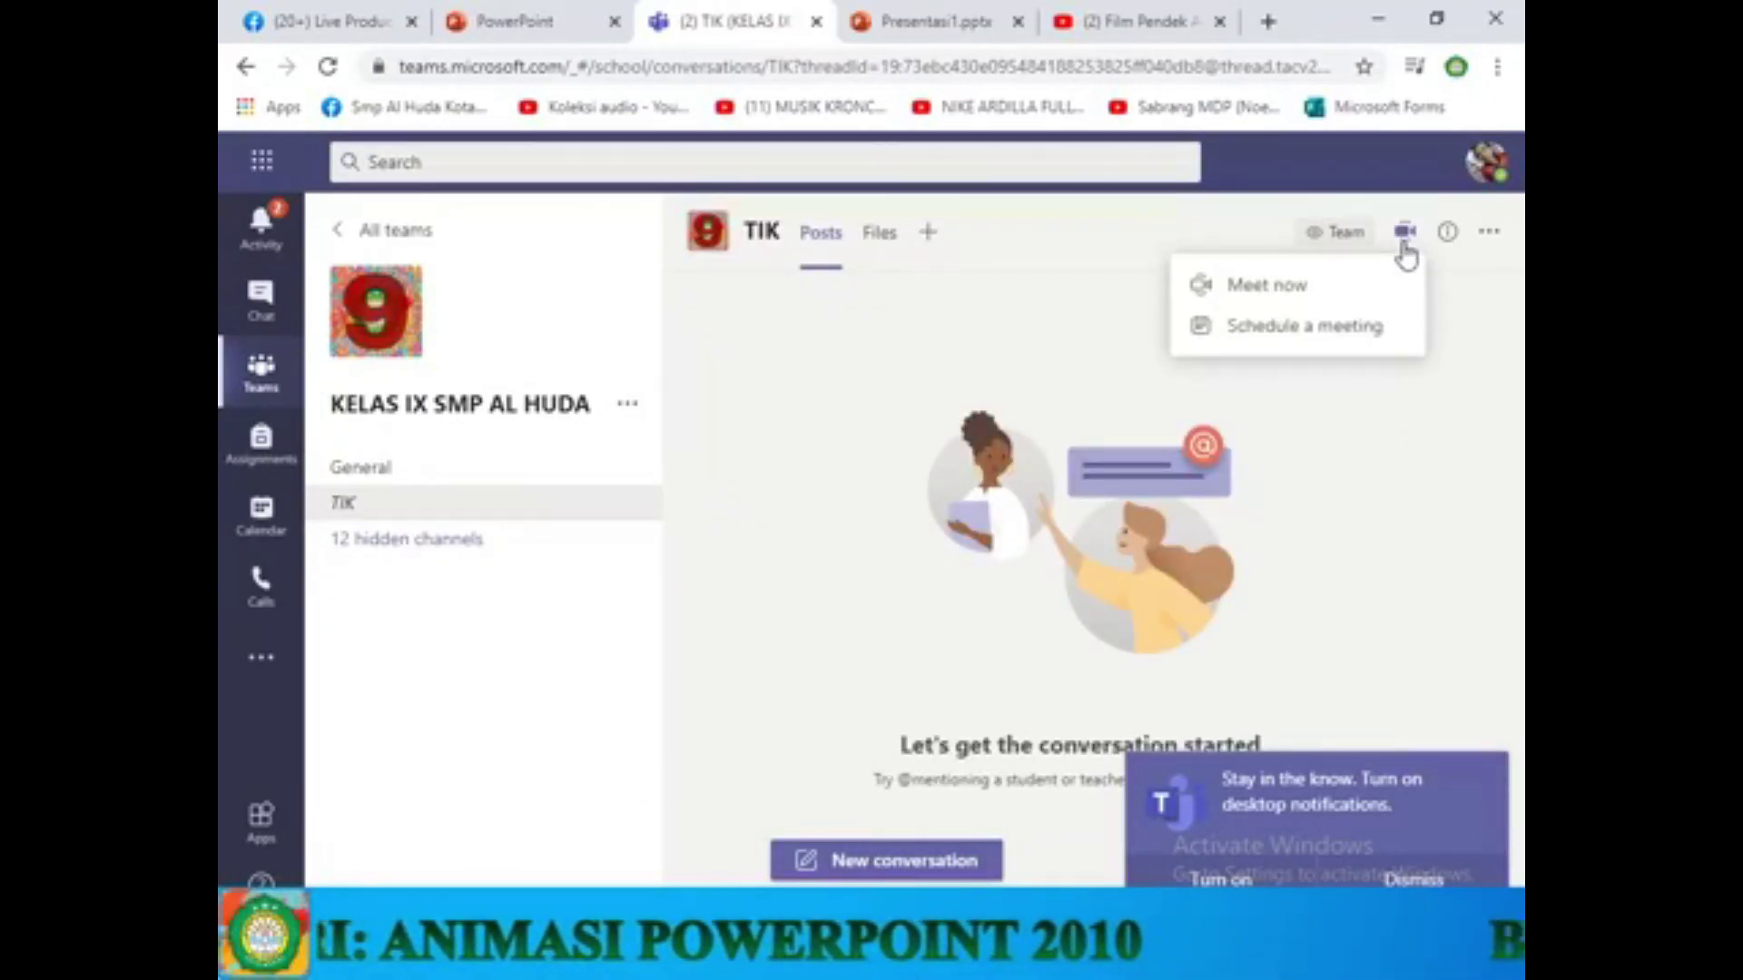
# - Start a Meet now meeting in TIK, blocking browser microphone and camera access
pyautogui.click(1283, 300)
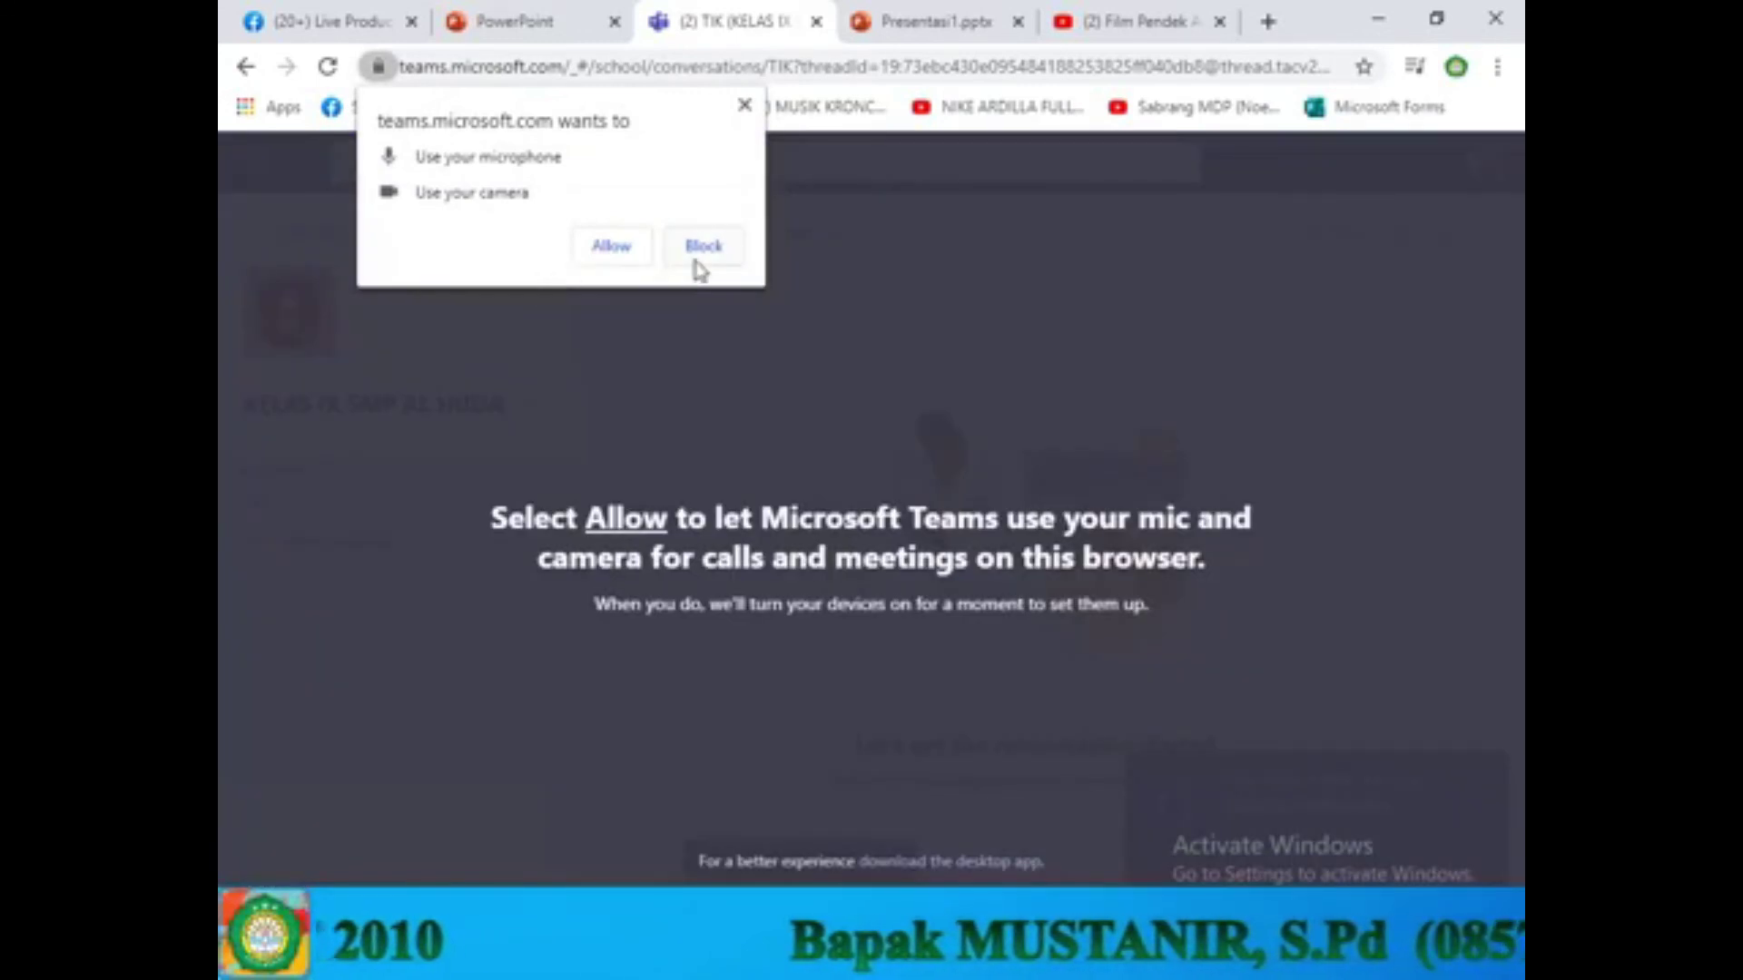
pyautogui.click(625, 263)
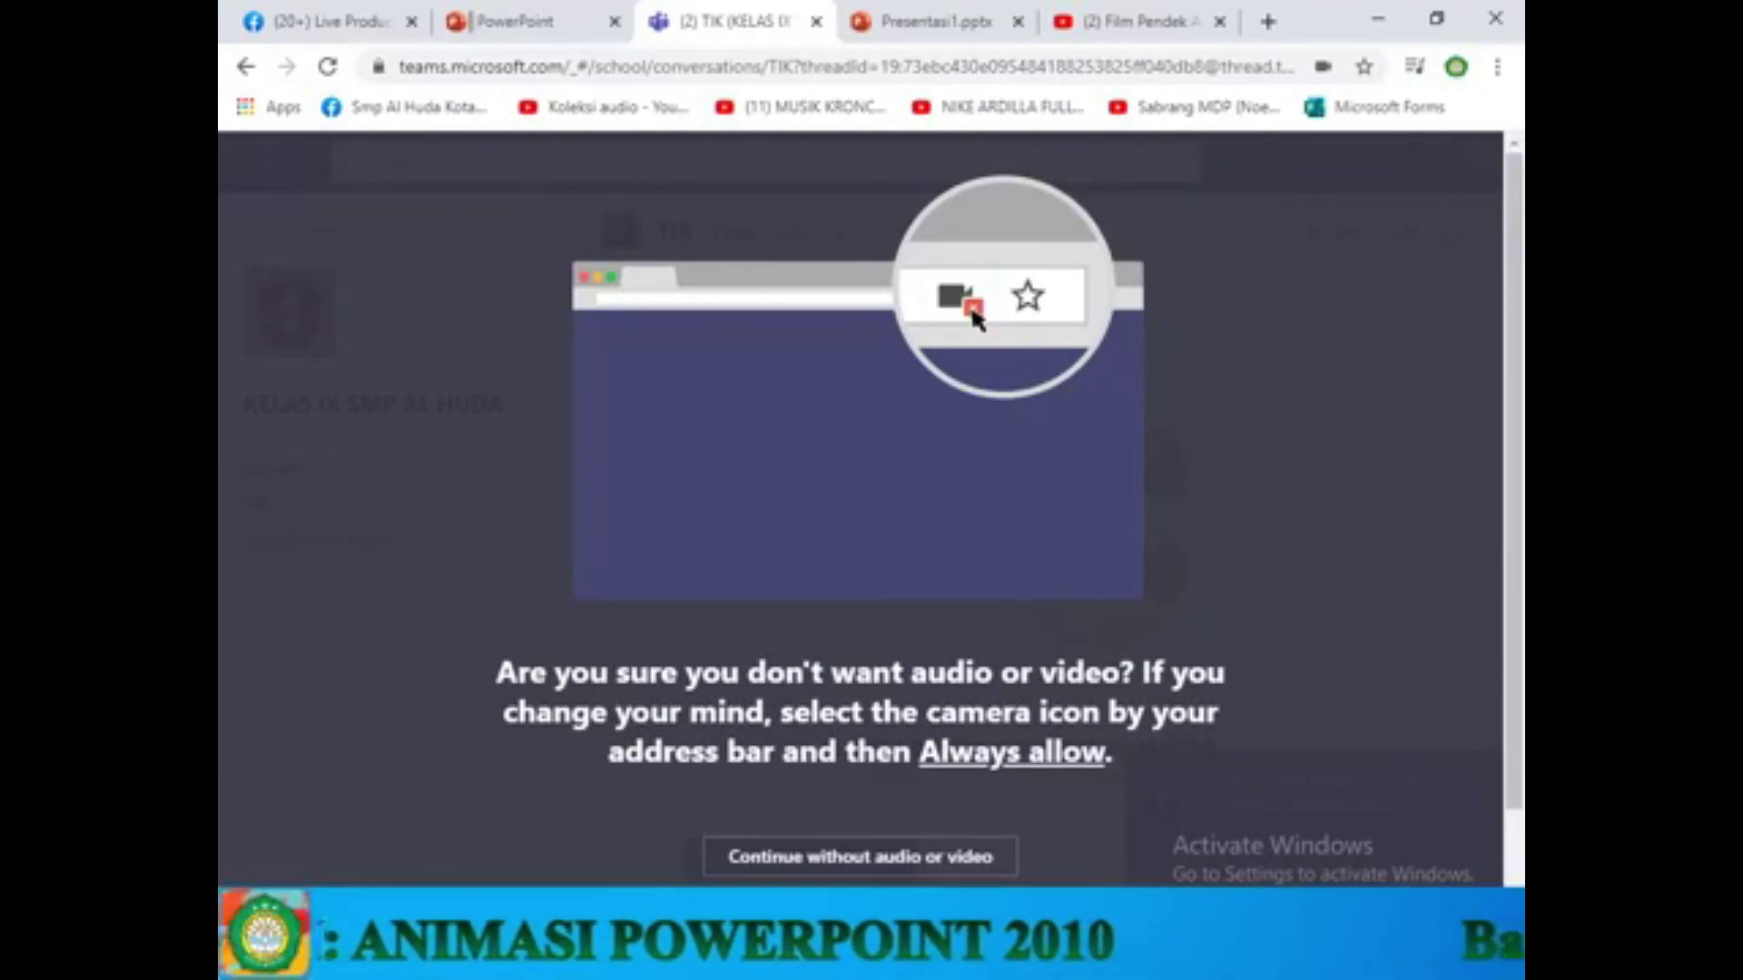
pyautogui.click(515, 22)
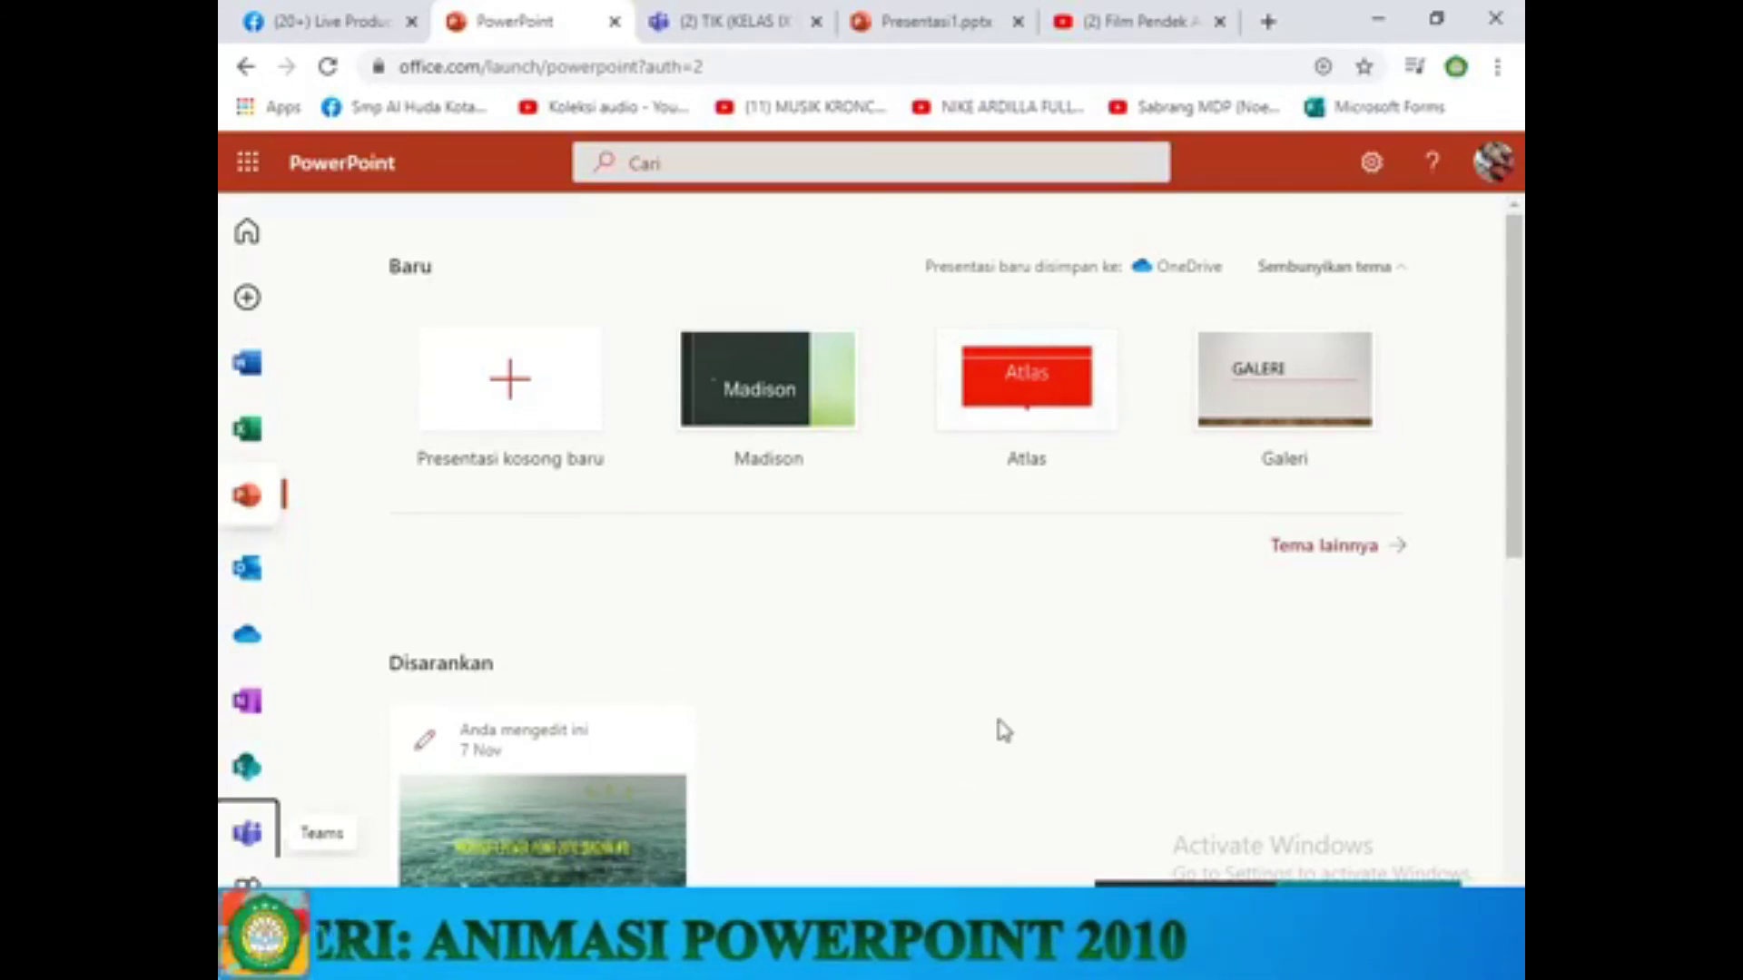
pyautogui.click(722, 11)
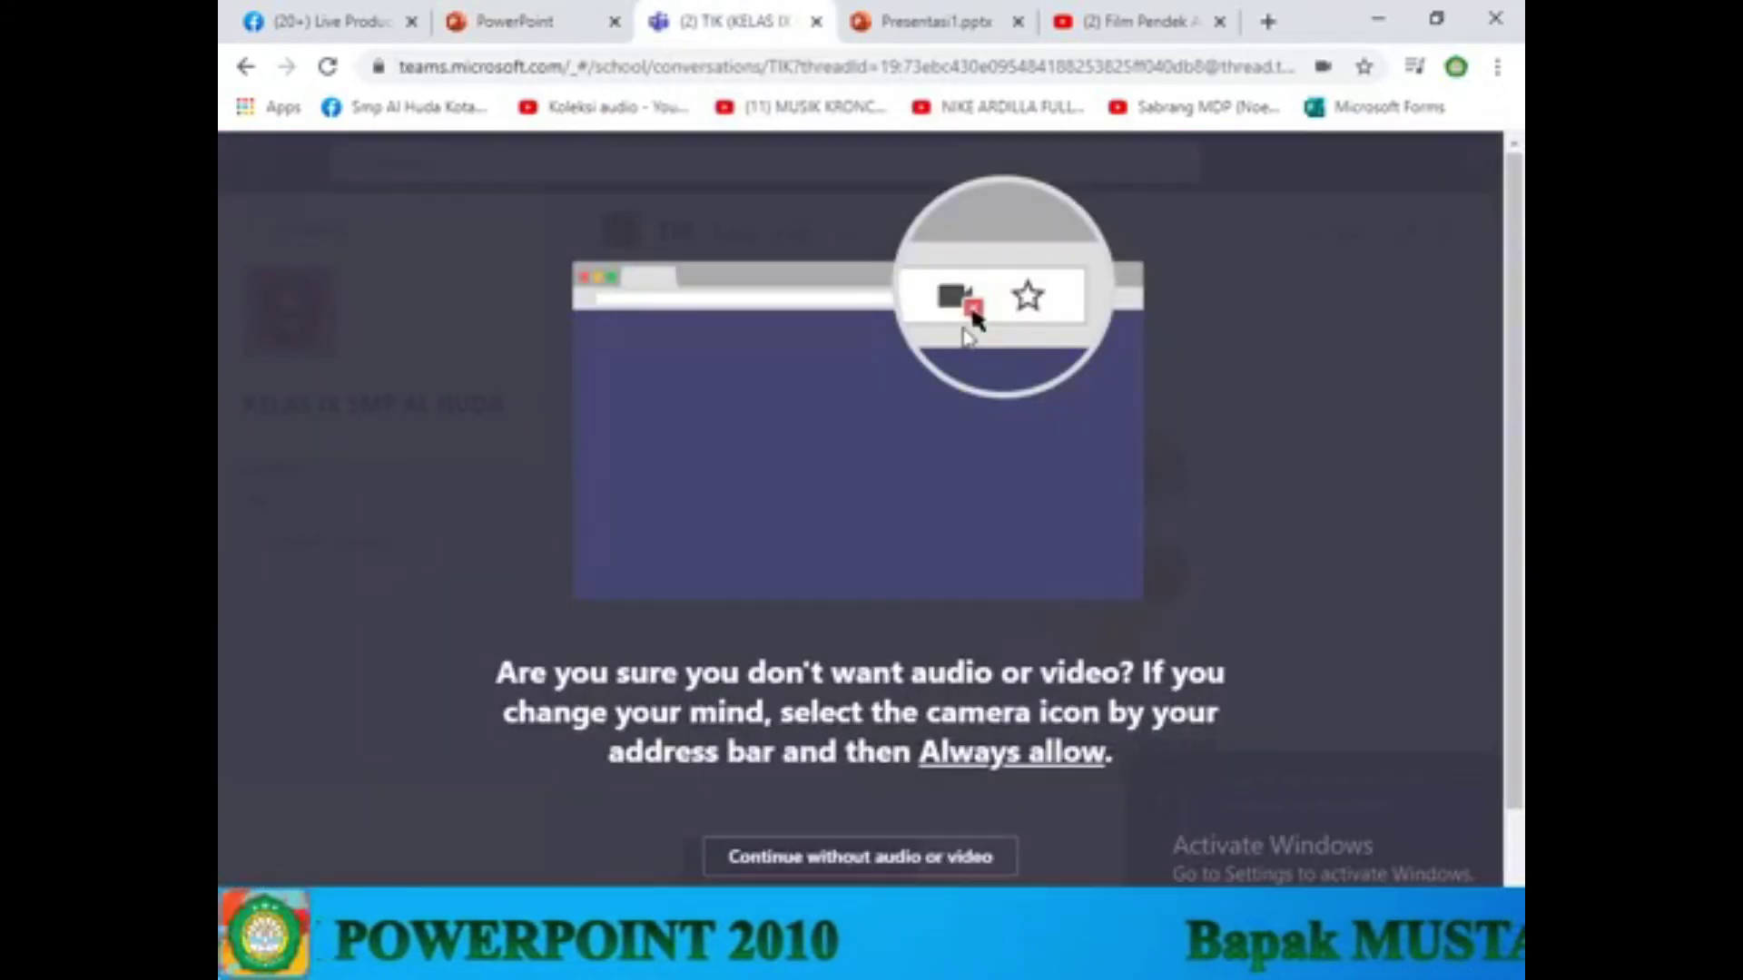
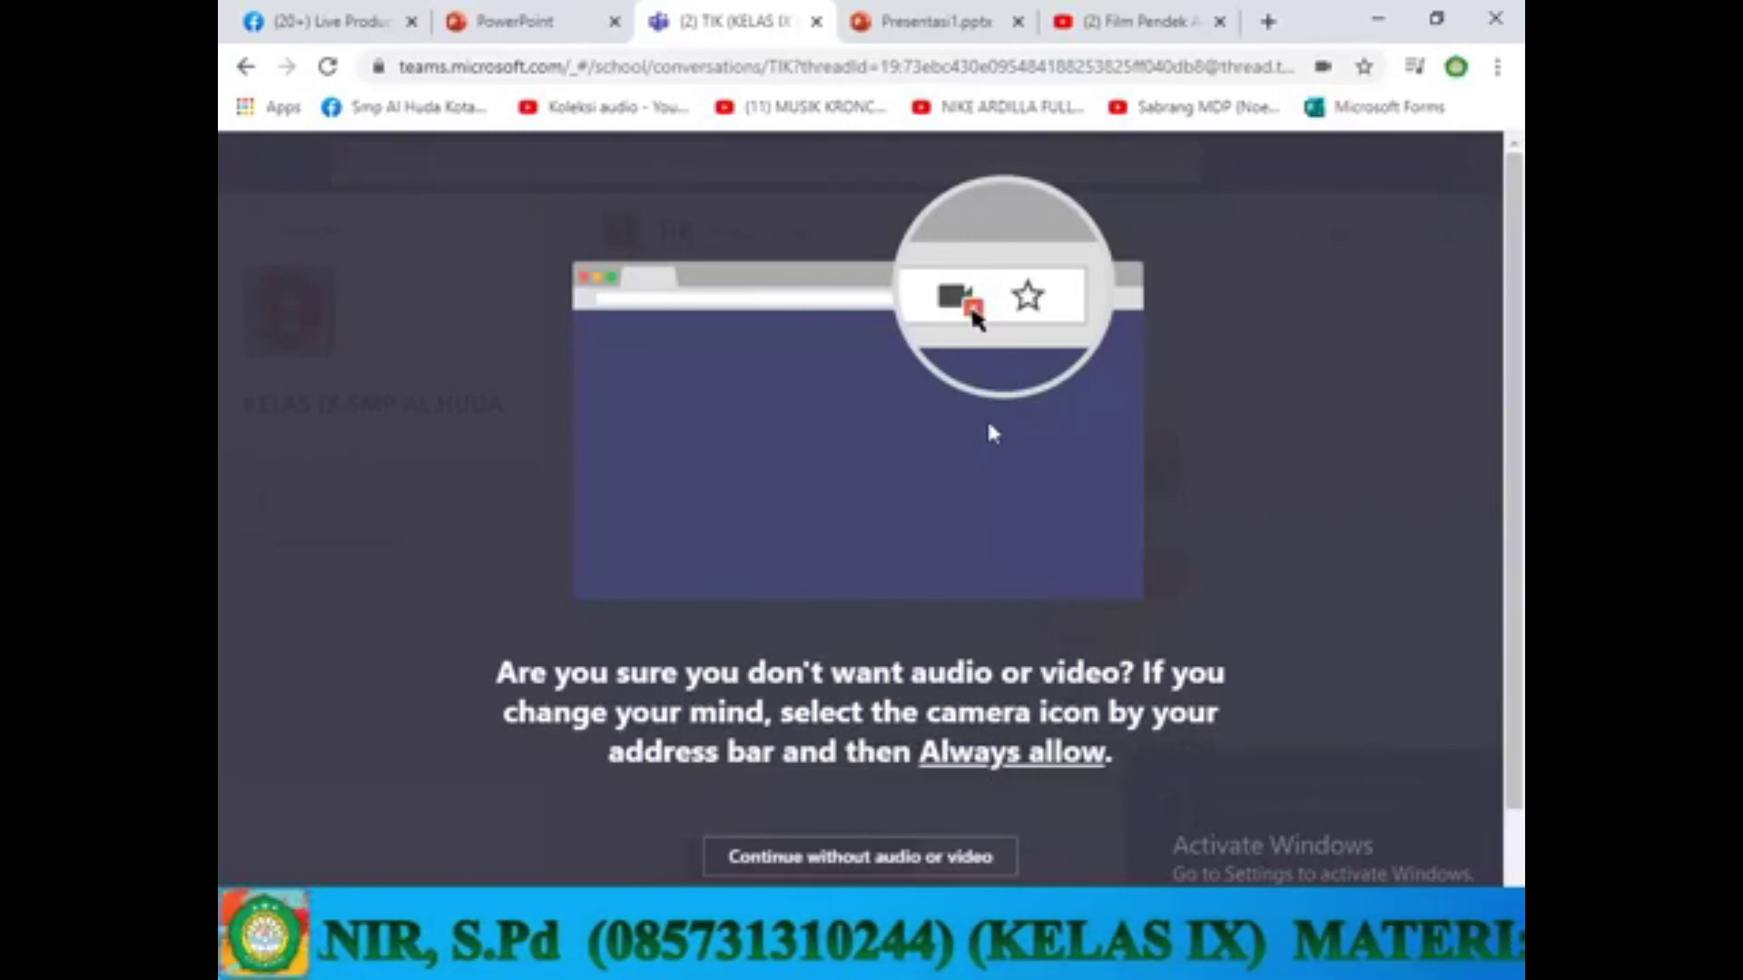
# - Reach the TIK channel's Meet now screen without audio or video, allow Teams notifications, then switch to OBS Studio
pyautogui.scroll(-2, 1321, 645)
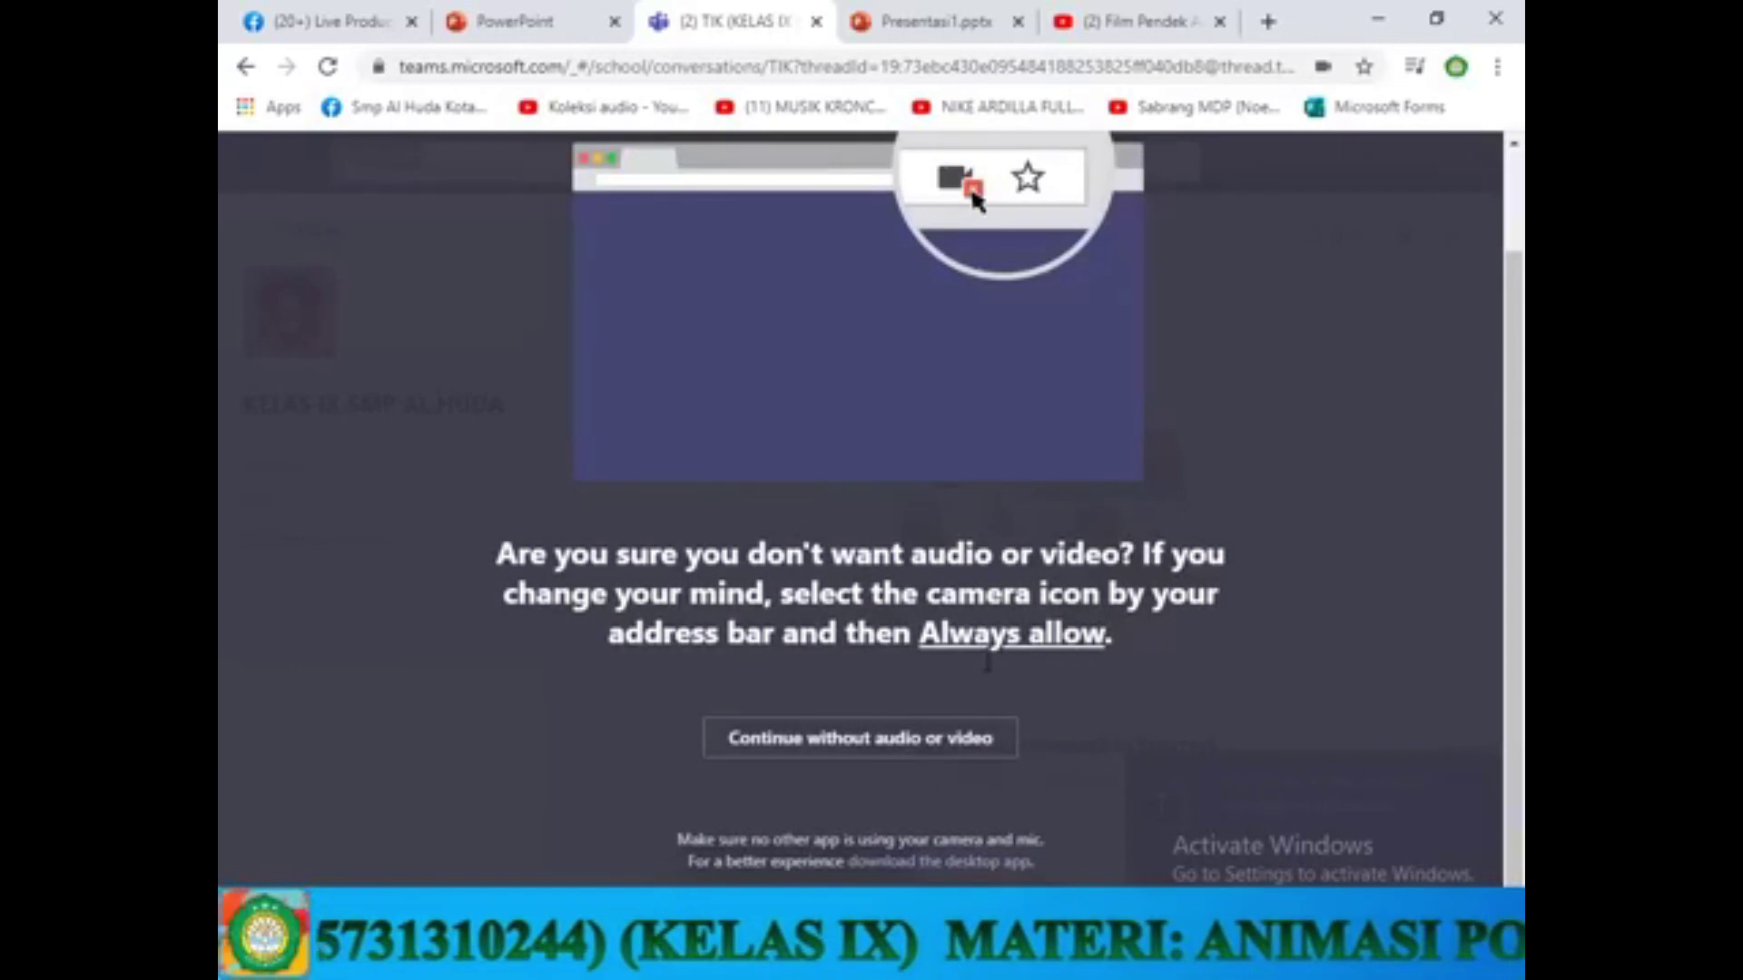
pyautogui.click(966, 739)
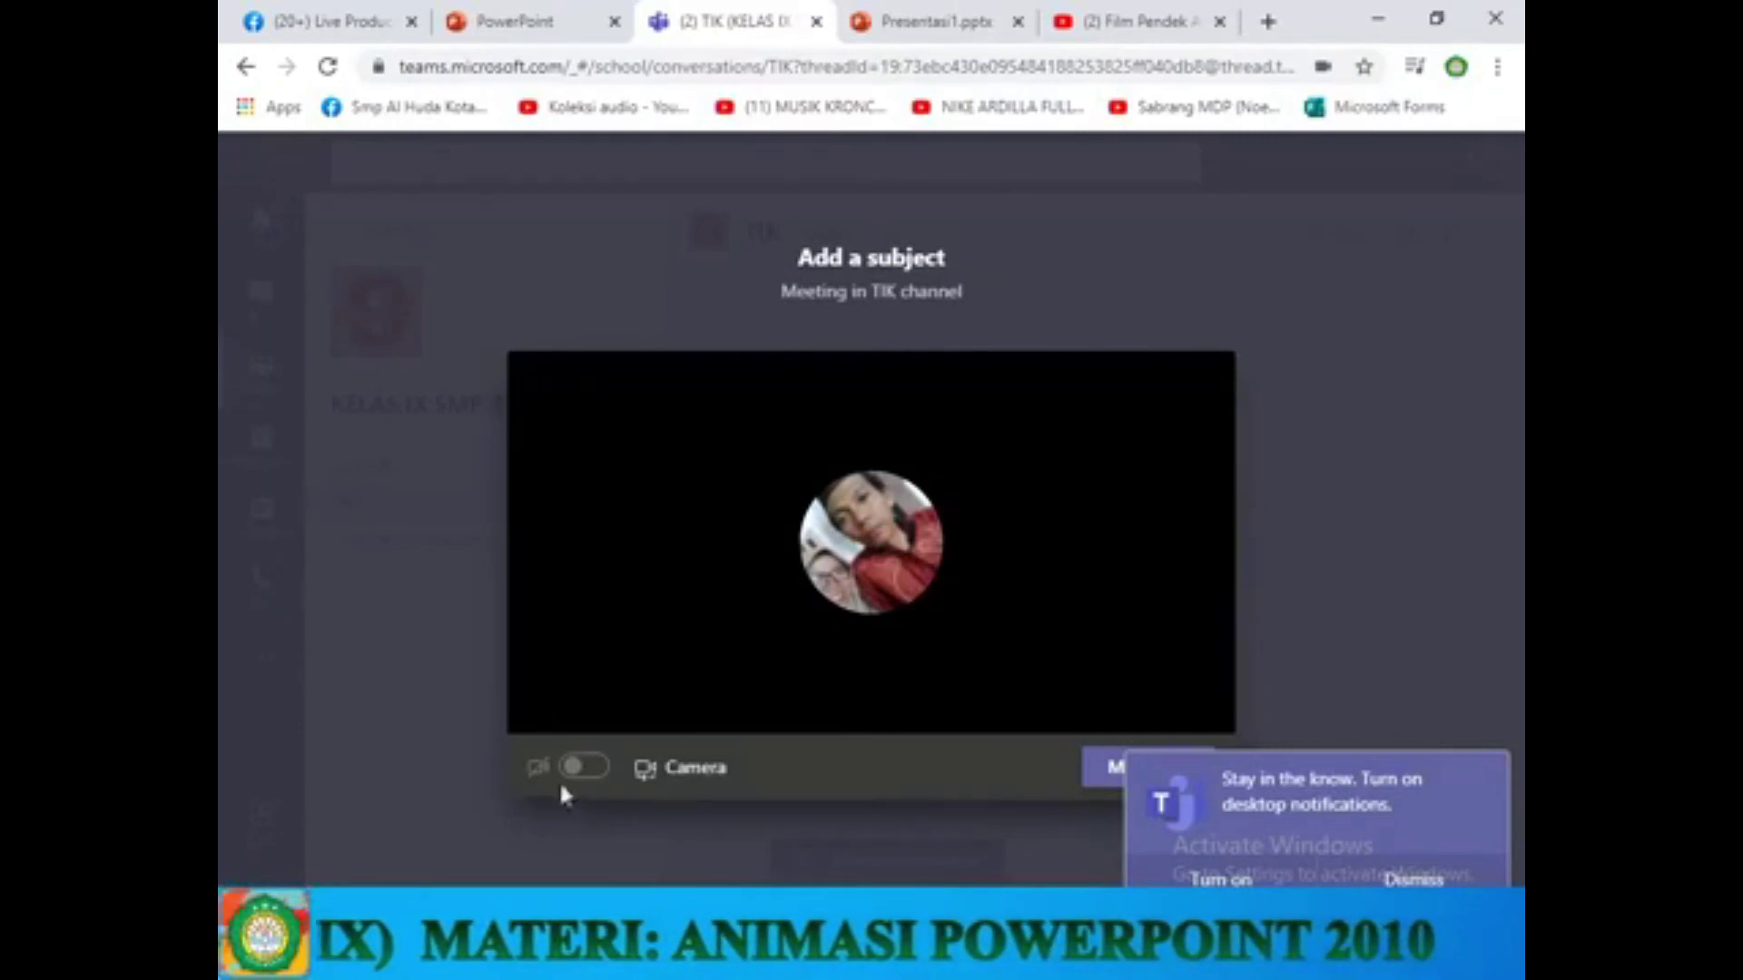
pyautogui.click(1221, 878)
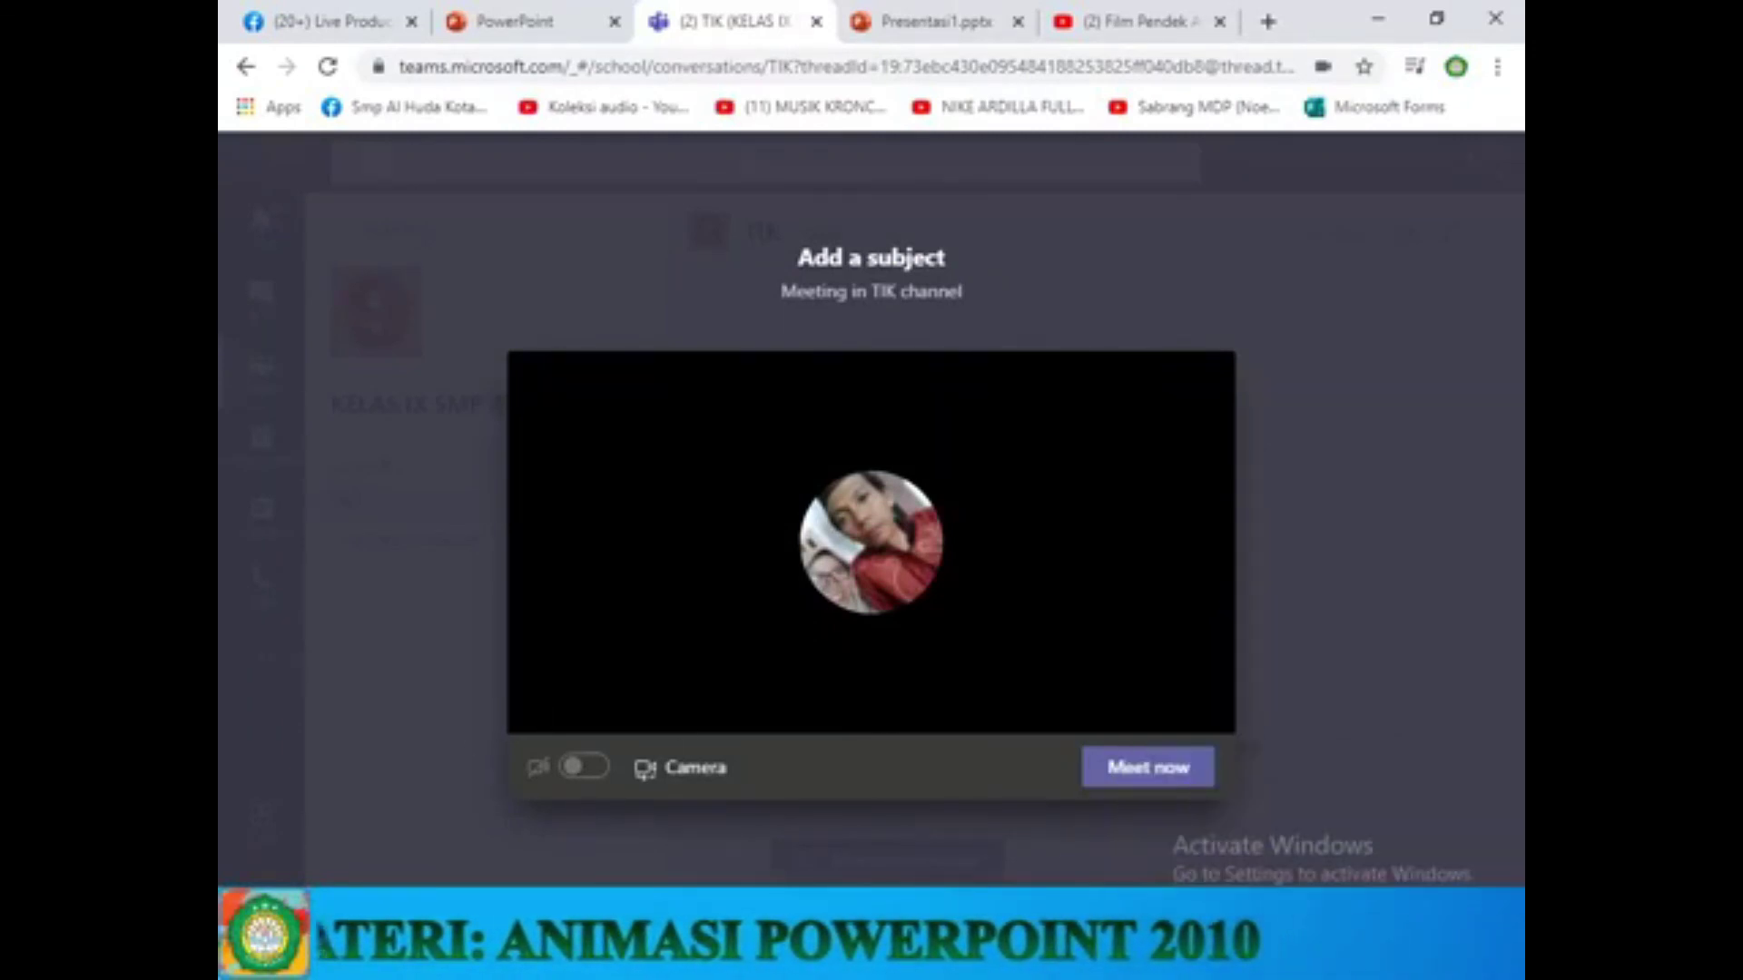
pyautogui.click(614, 214)
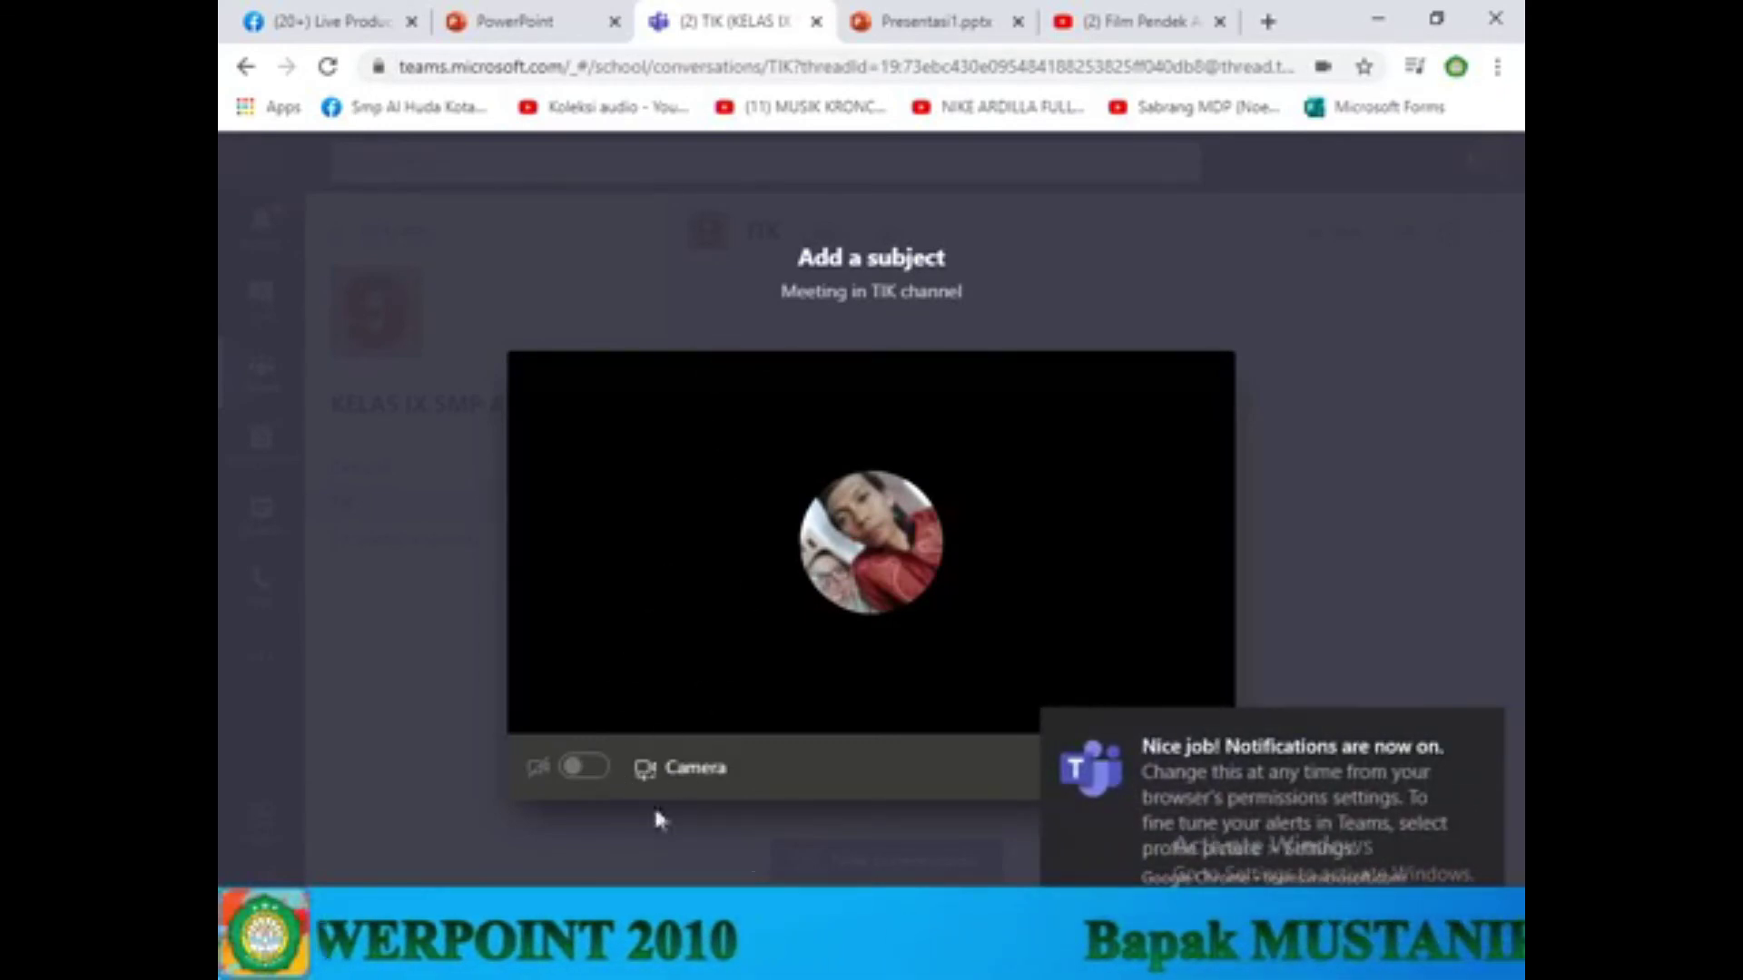
pyautogui.click(1493, 18)
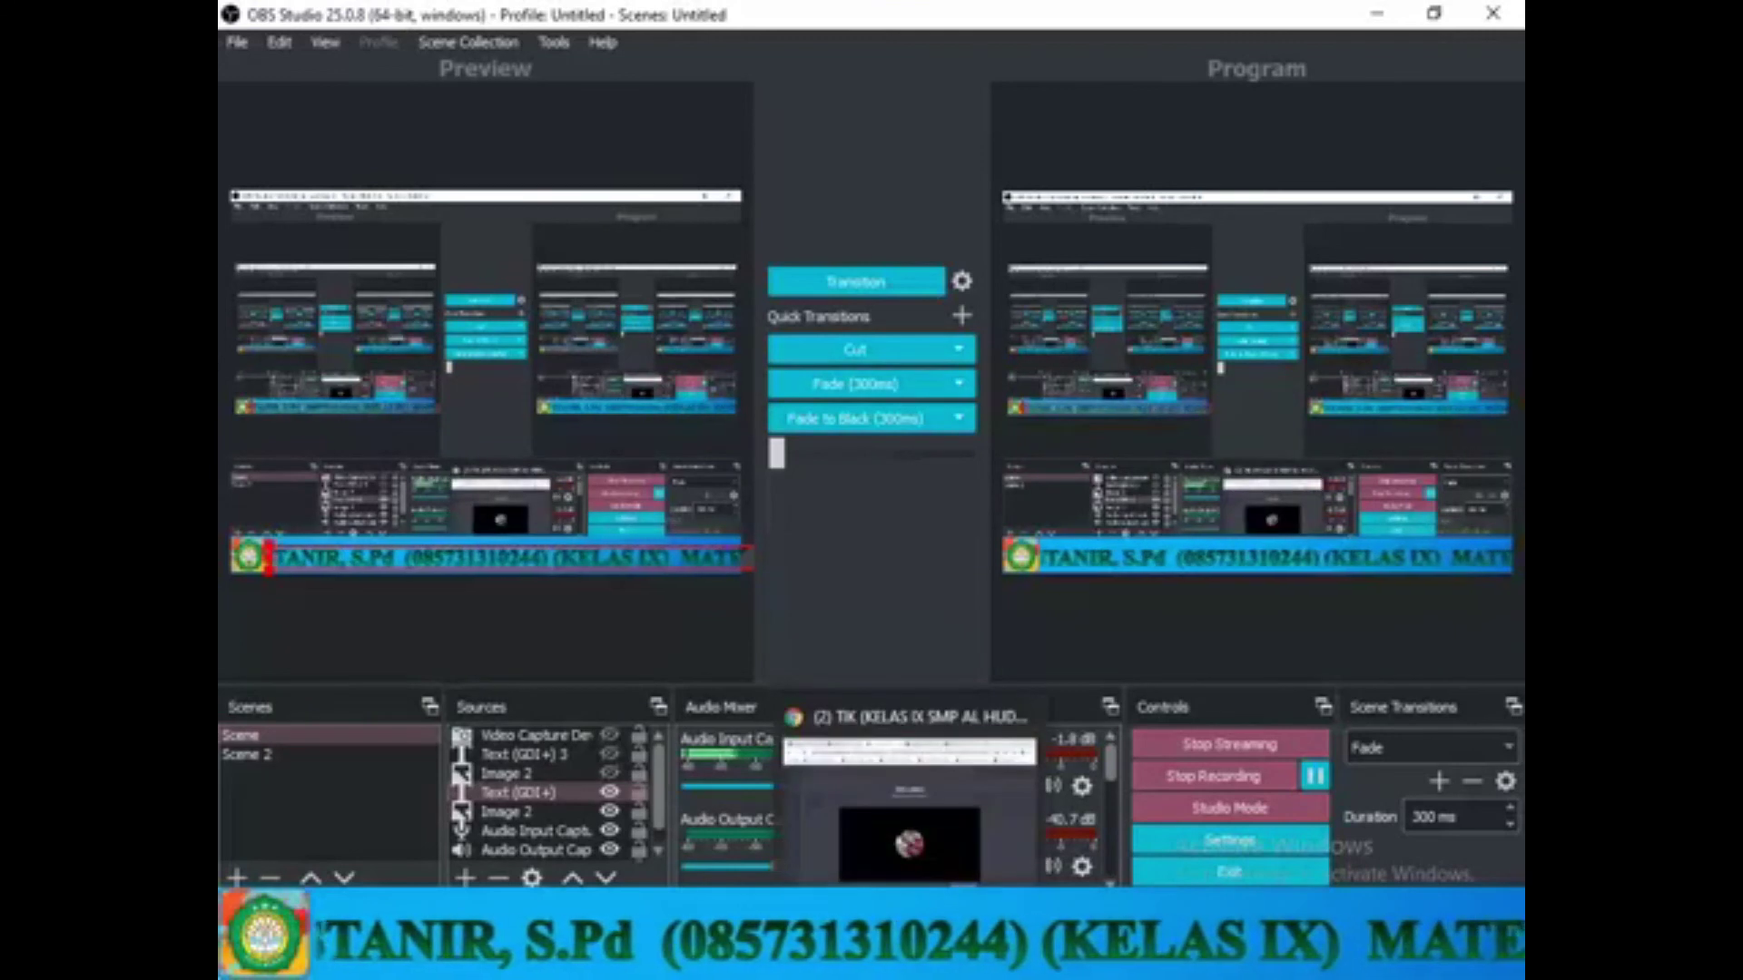
# - Return to Chrome's Teams 'Add a subject' screen for the TIK meeting, leaving the OBS stream running
pyautogui.click(790, 803)
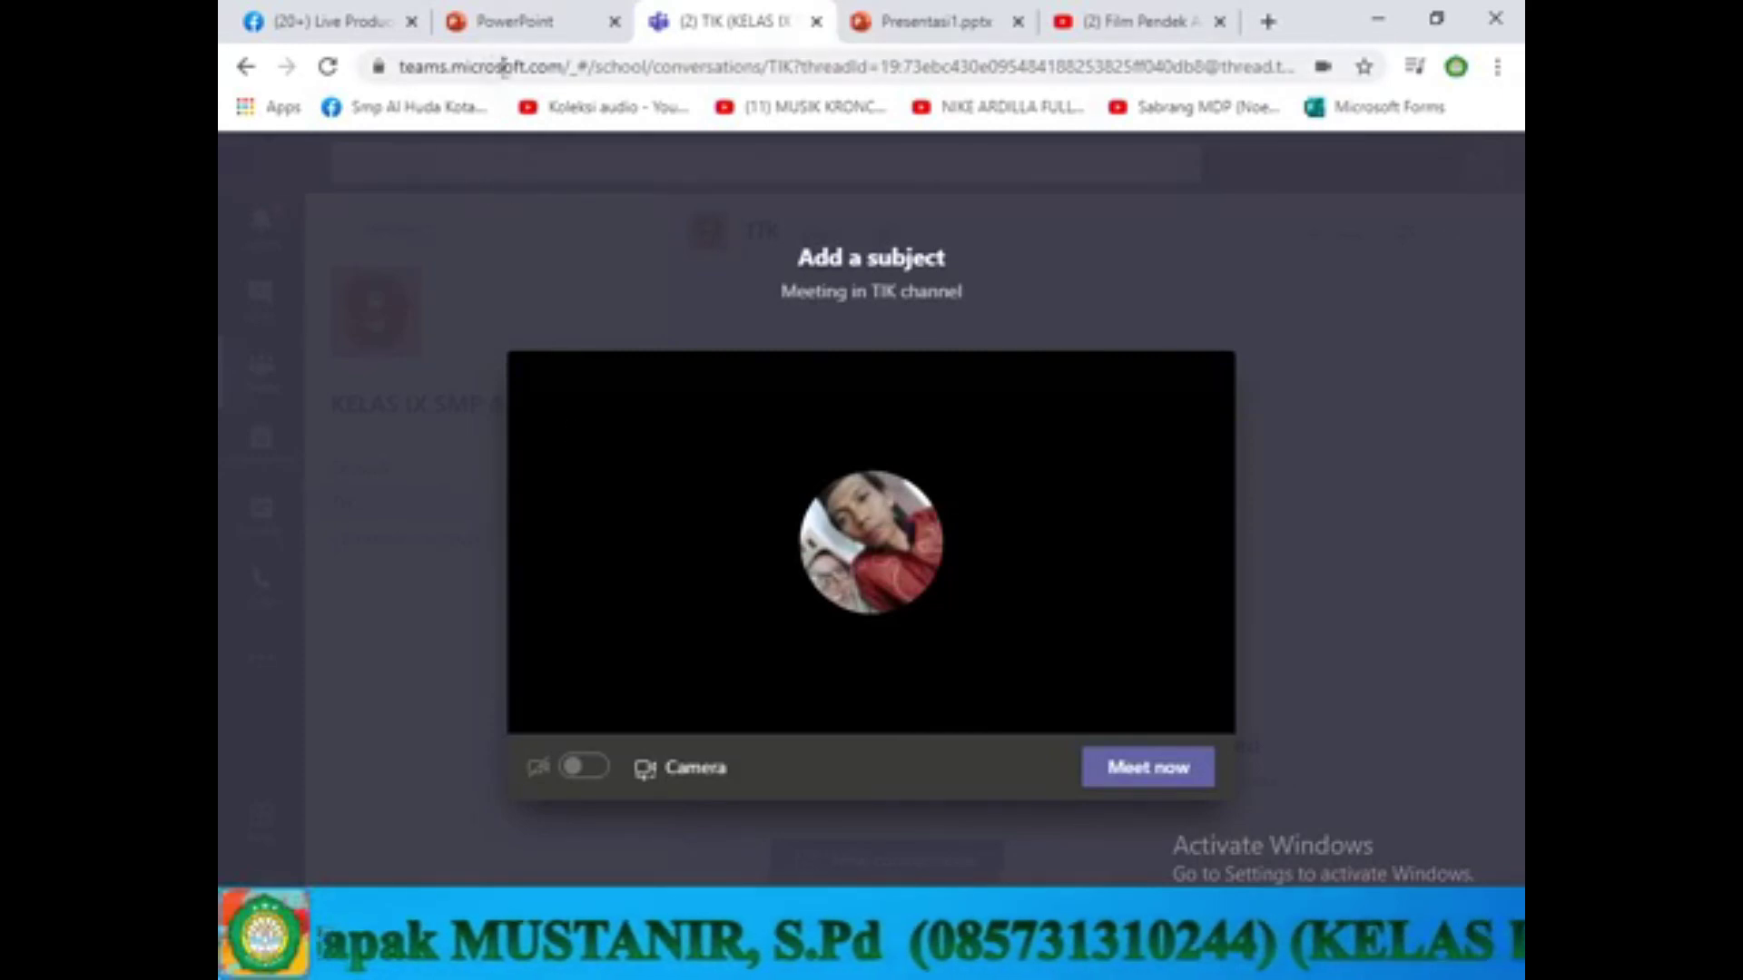
# - Show the PowerPoint start page in the browser, then go back to OBS Studio with the stream still live
pyautogui.click(505, 27)
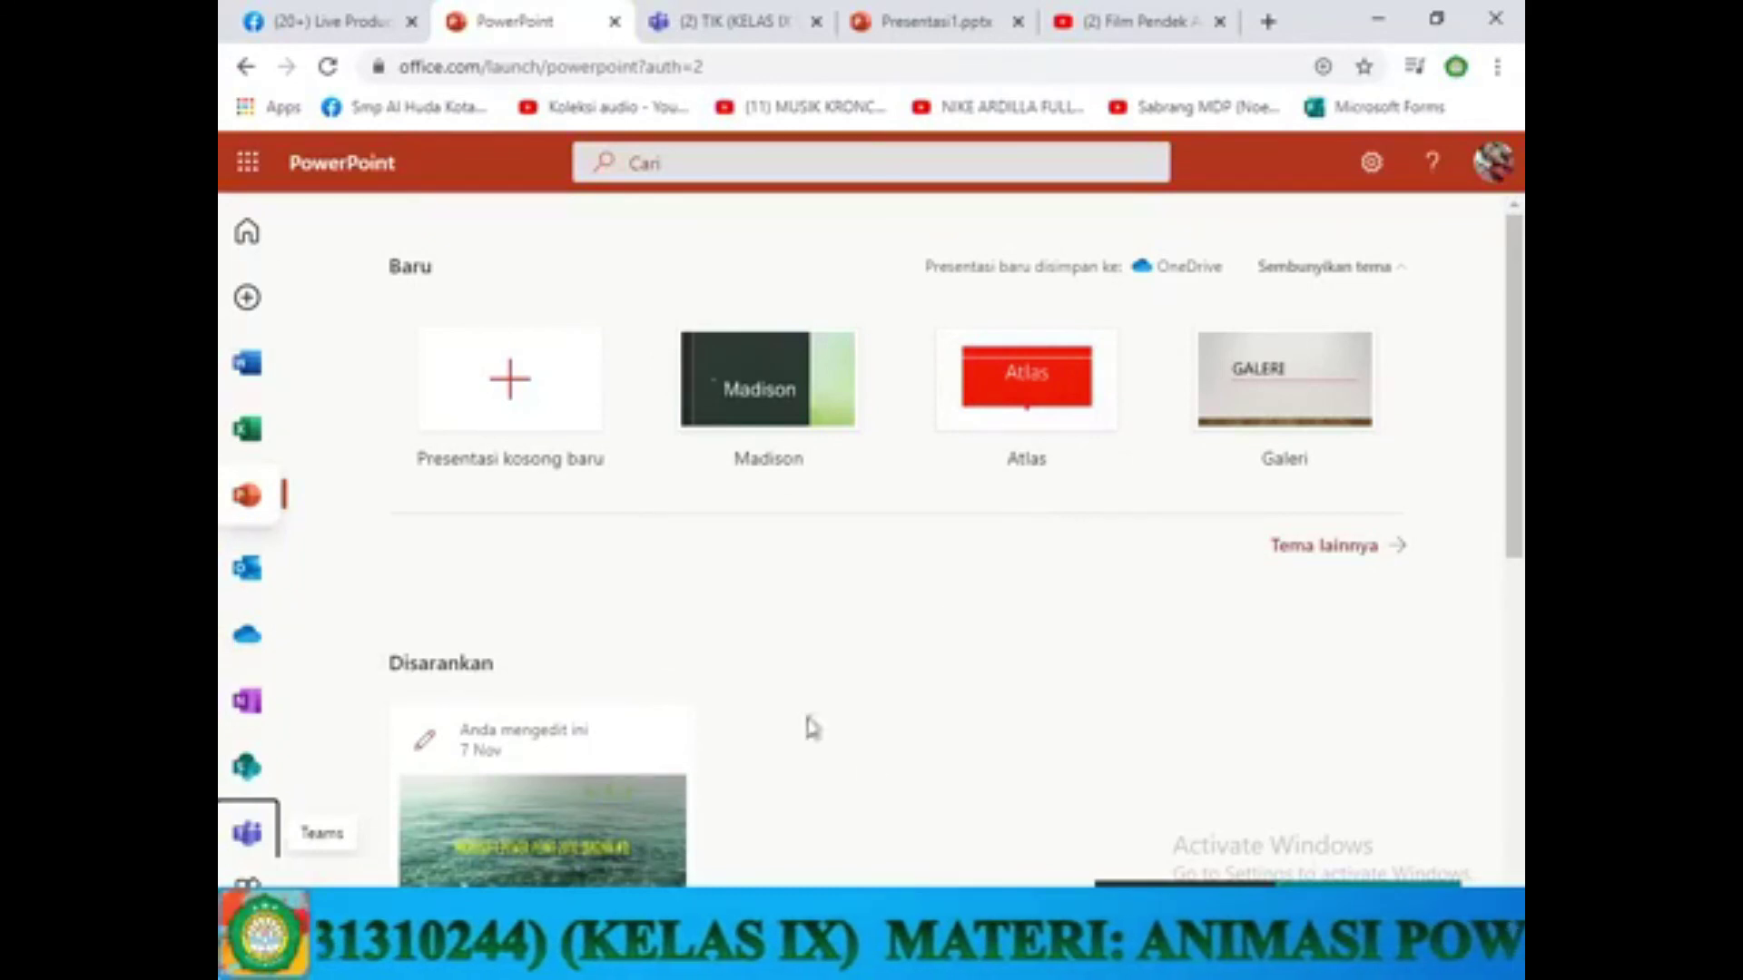
pyautogui.hotkey('alt', 'Tab')
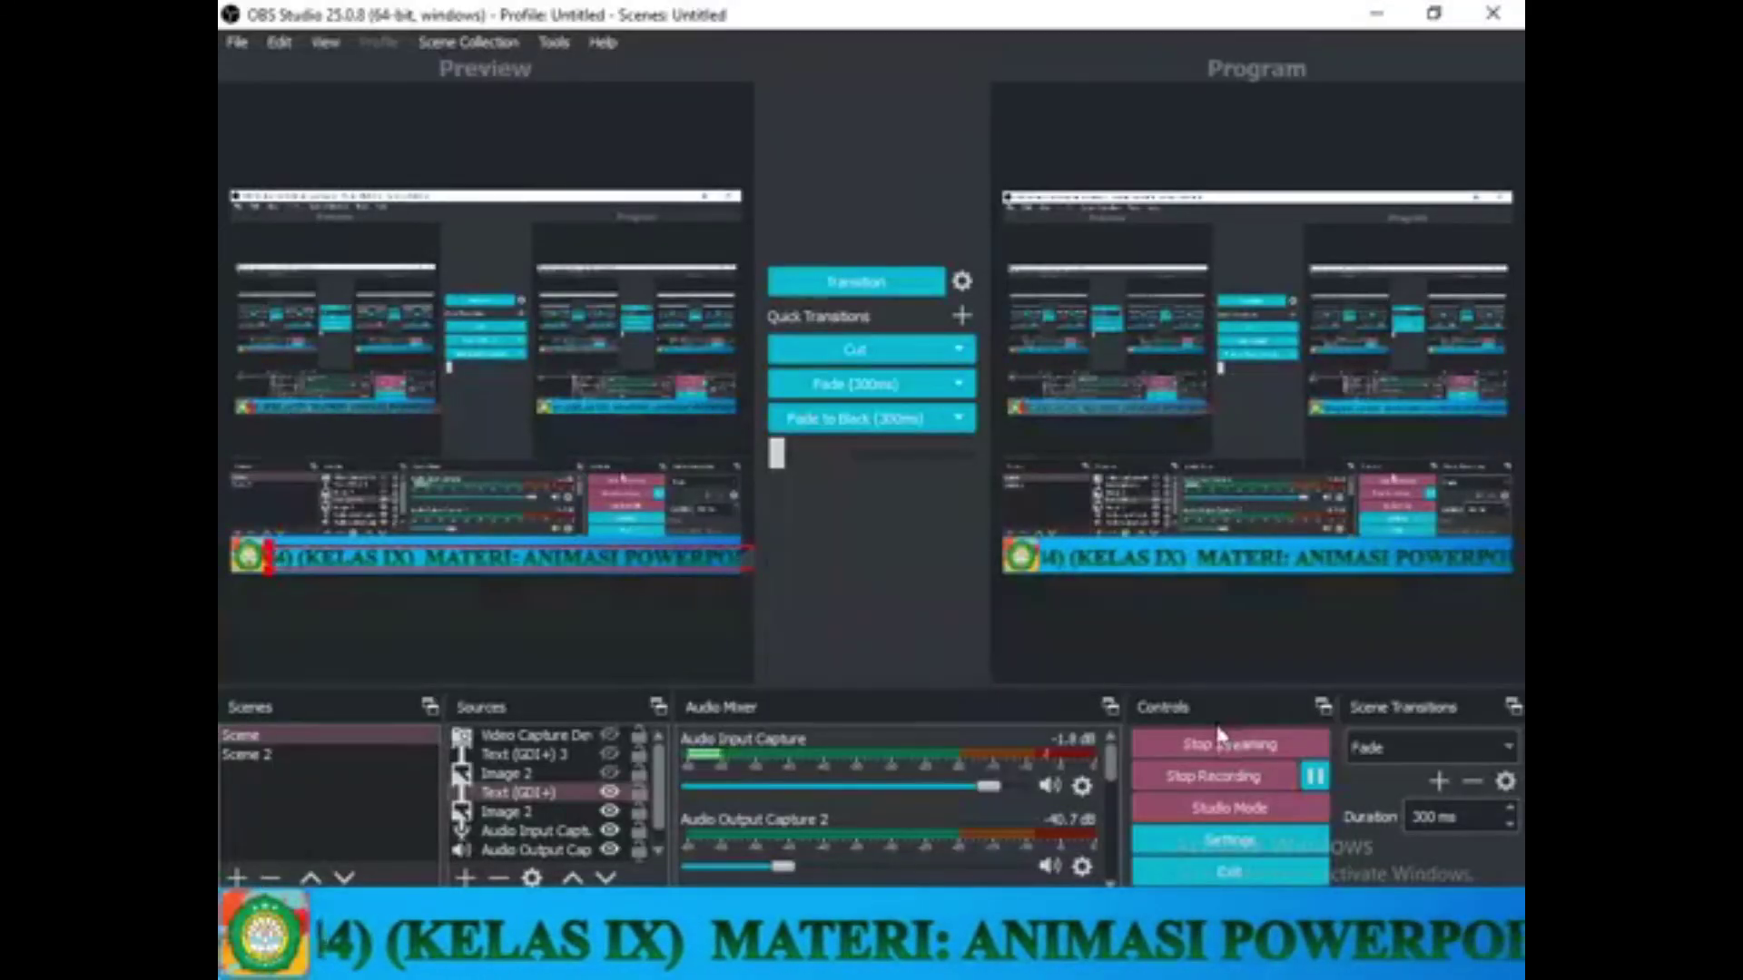